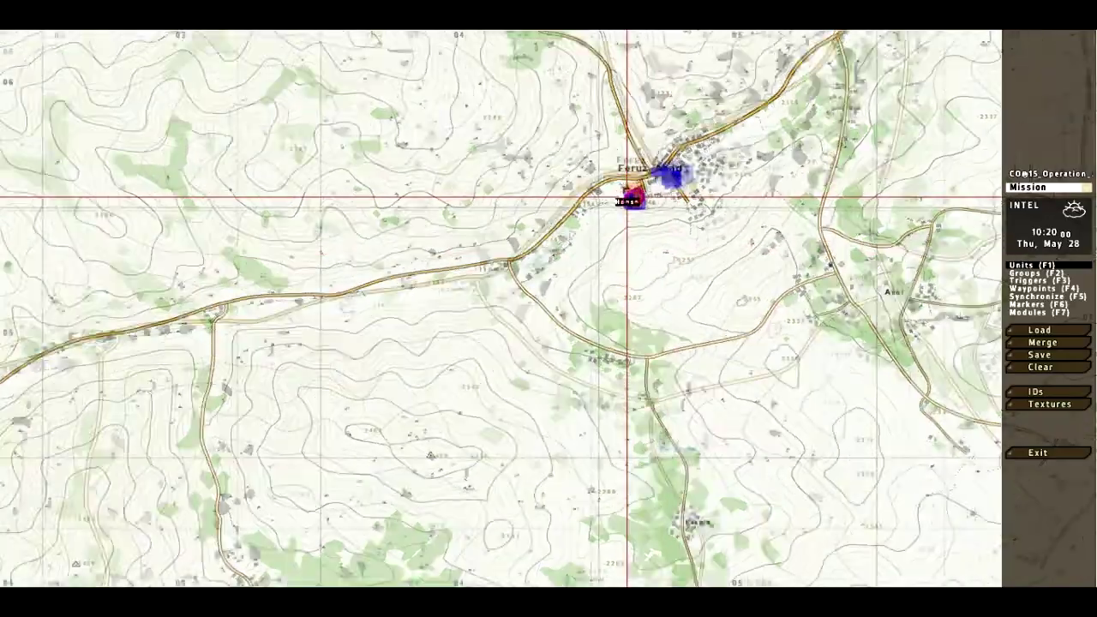
Examine the playable units at the Feruz Abad base, selecting the two front rows and then the pair behind them
scroll(649, 184, down, 10)
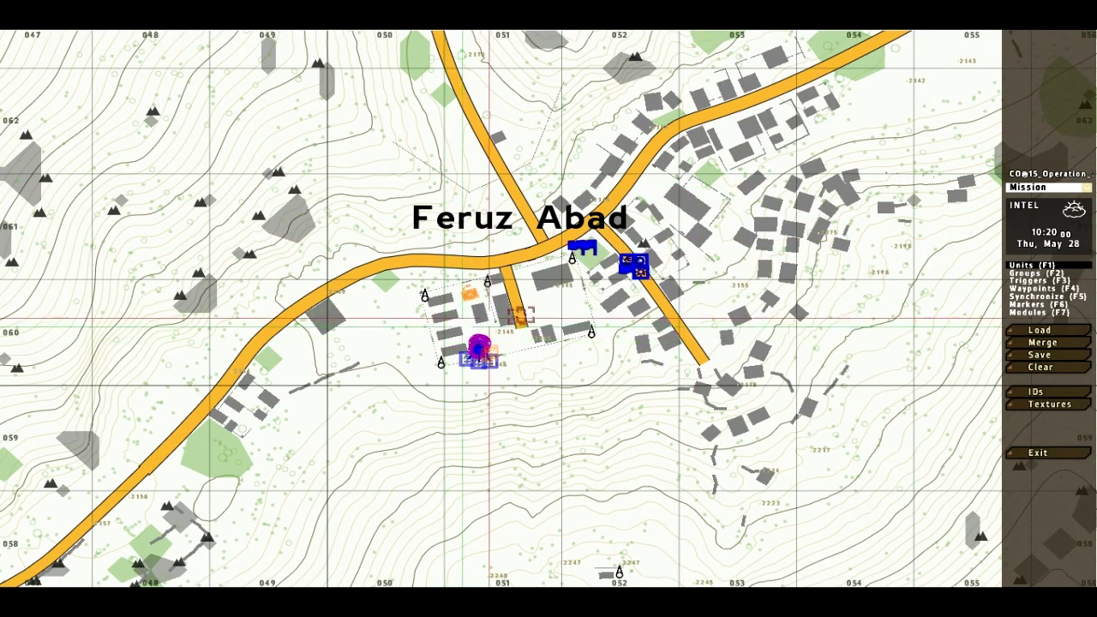
scroll(554, 287, up, 10)
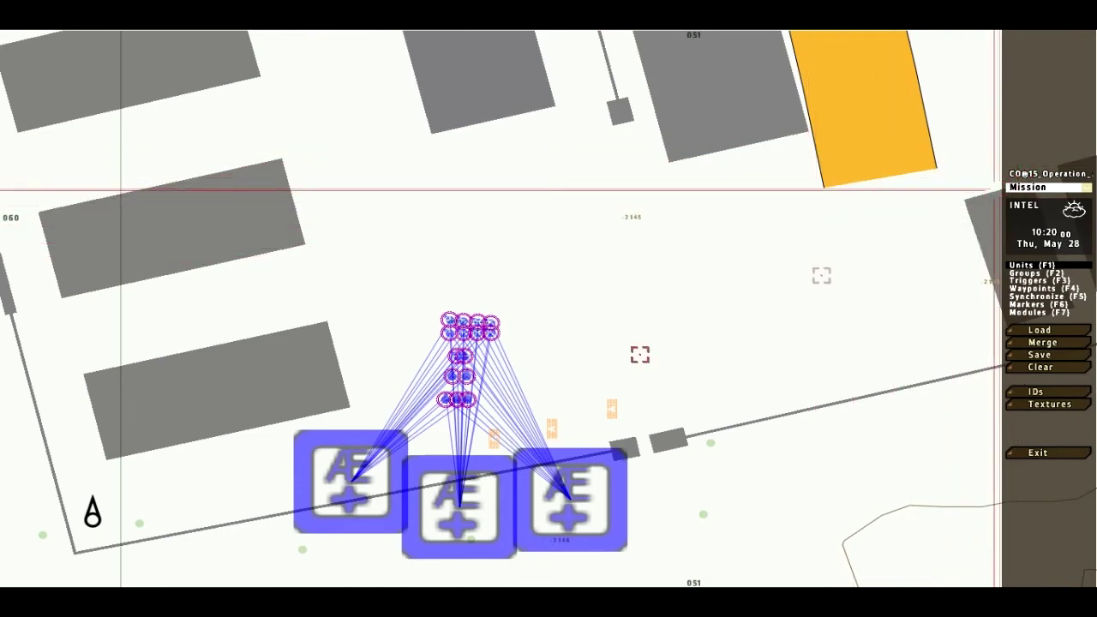
scroll(426, 355, up, 3)
drag(595, 263, 421, 351)
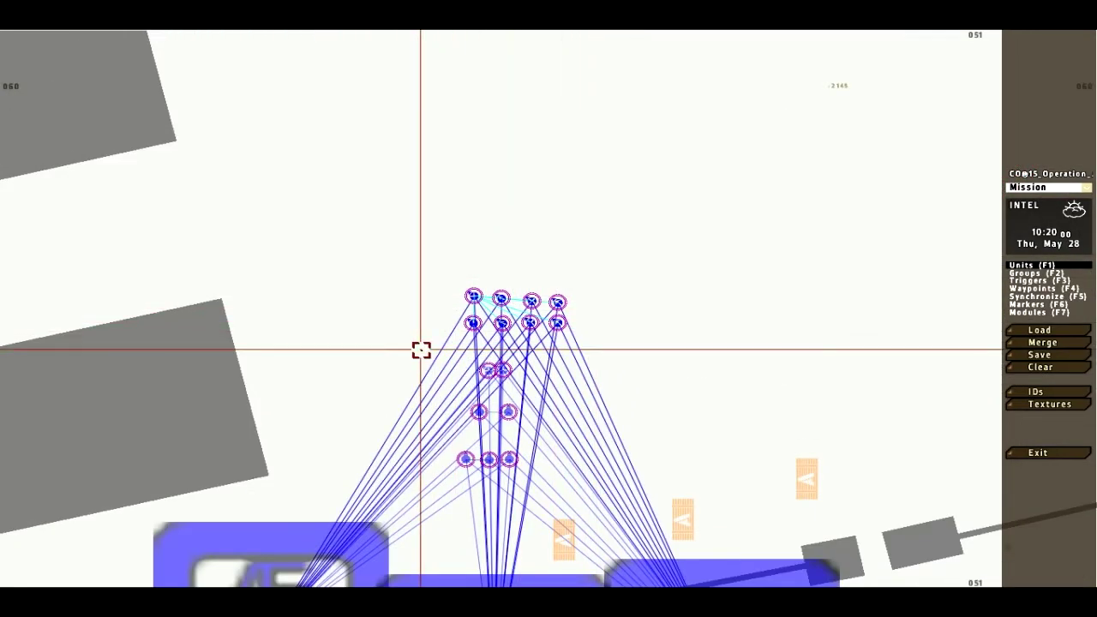
drag(674, 252, 441, 348)
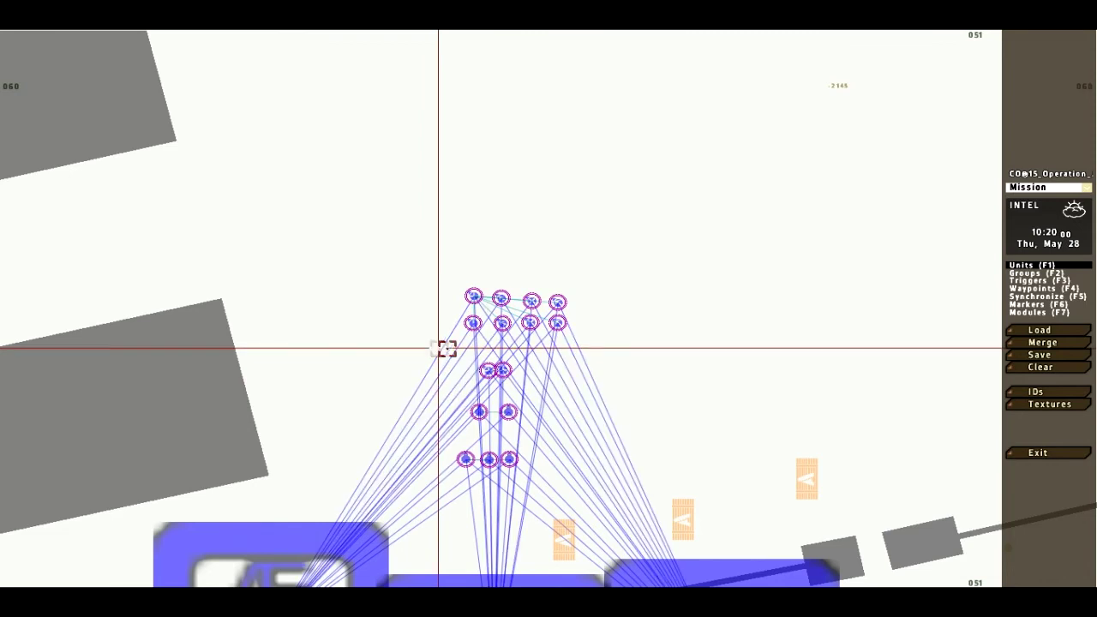
drag(469, 383, 471, 382)
drag(567, 350, 466, 382)
click(494, 372)
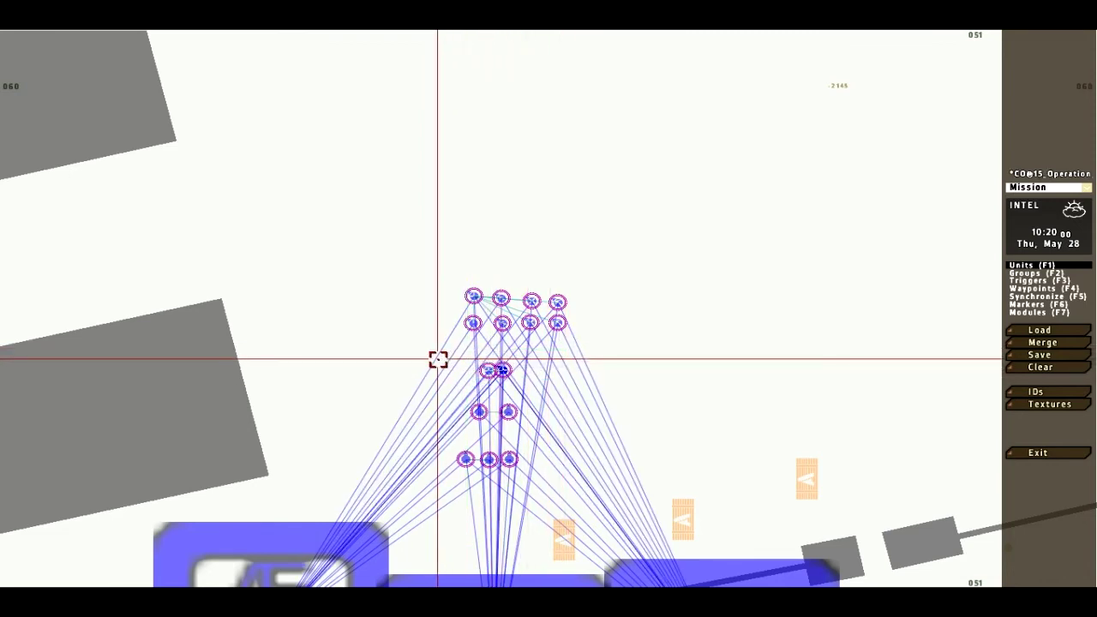
Review the unit settings of the MFAC squad leader and both pilots in the rows behind the front squads
double_click(482, 368)
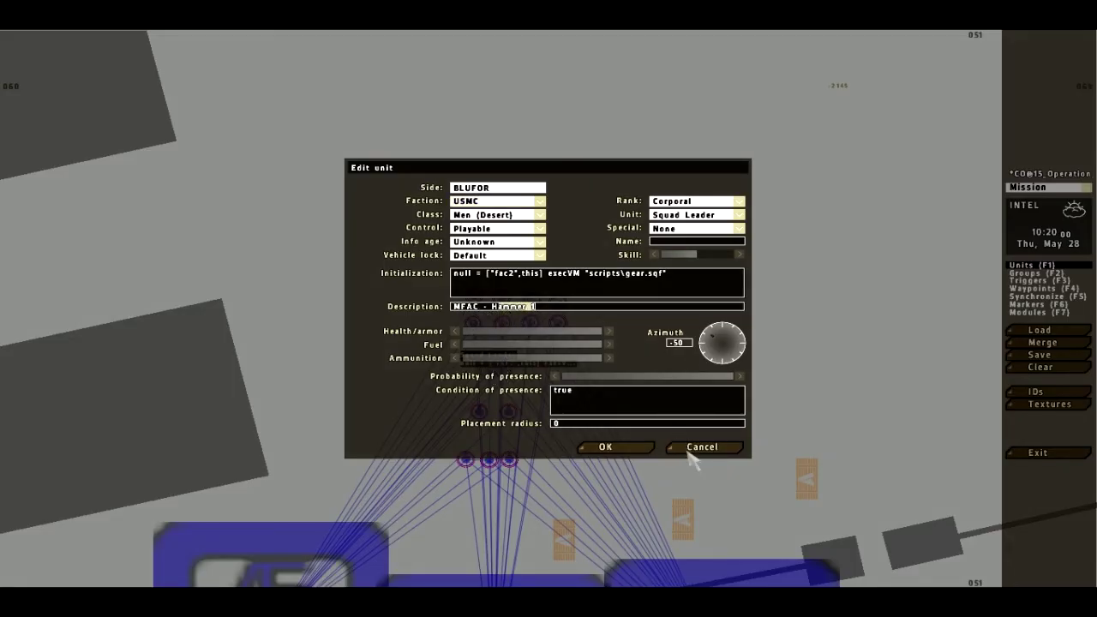
click(688, 453)
double_click(475, 417)
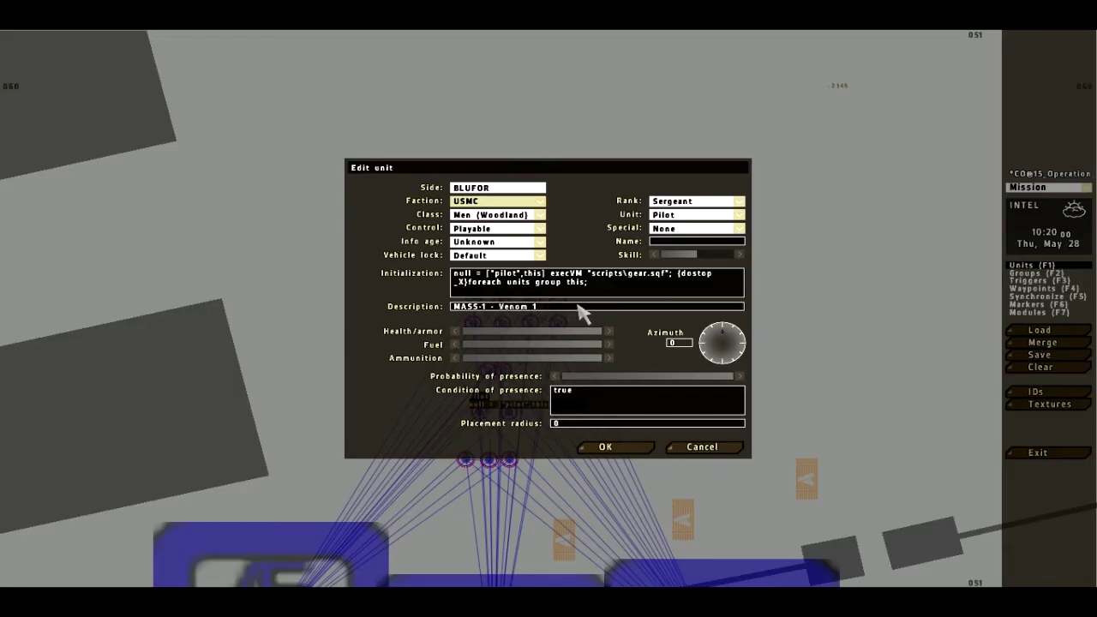
click(700, 450)
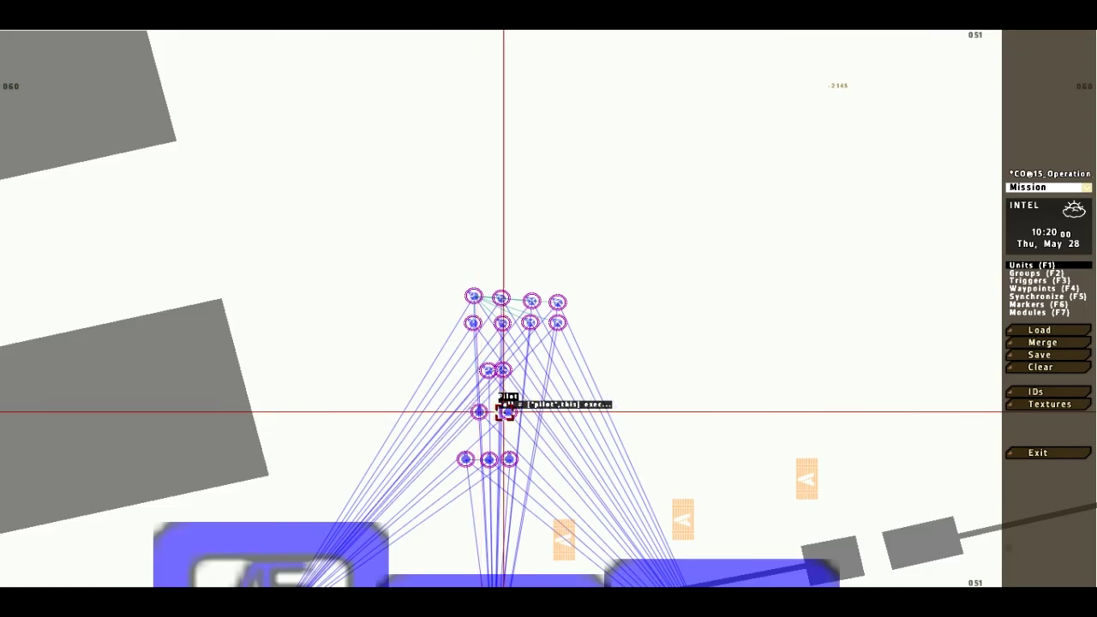
double_click(509, 413)
click(696, 453)
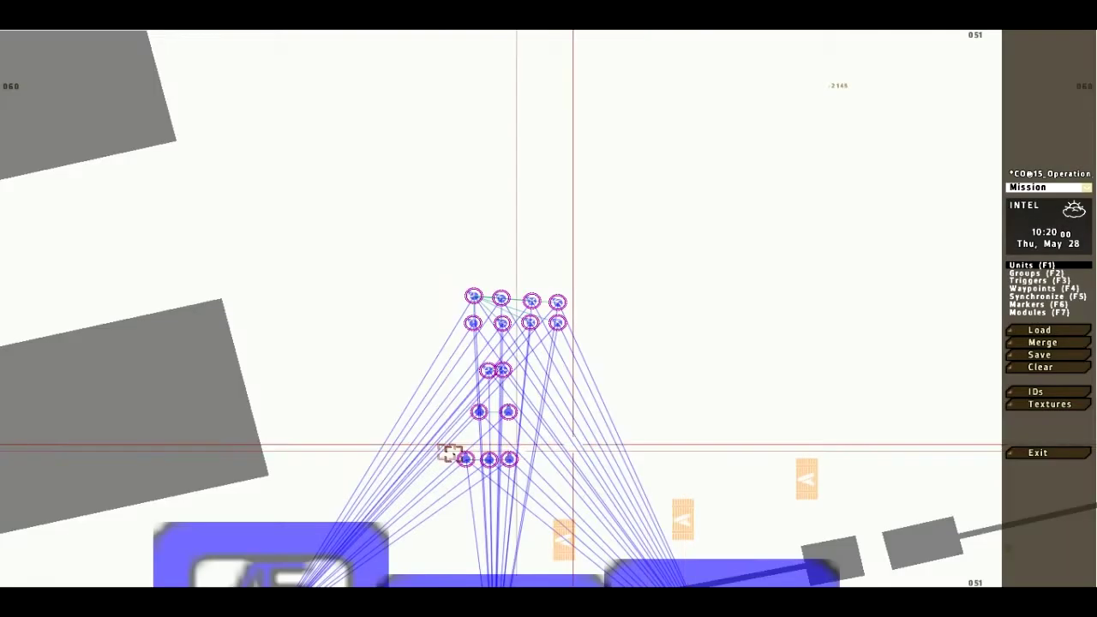
Review the unit settings of the first two crewmen in the rearmost row
double_click(465, 457)
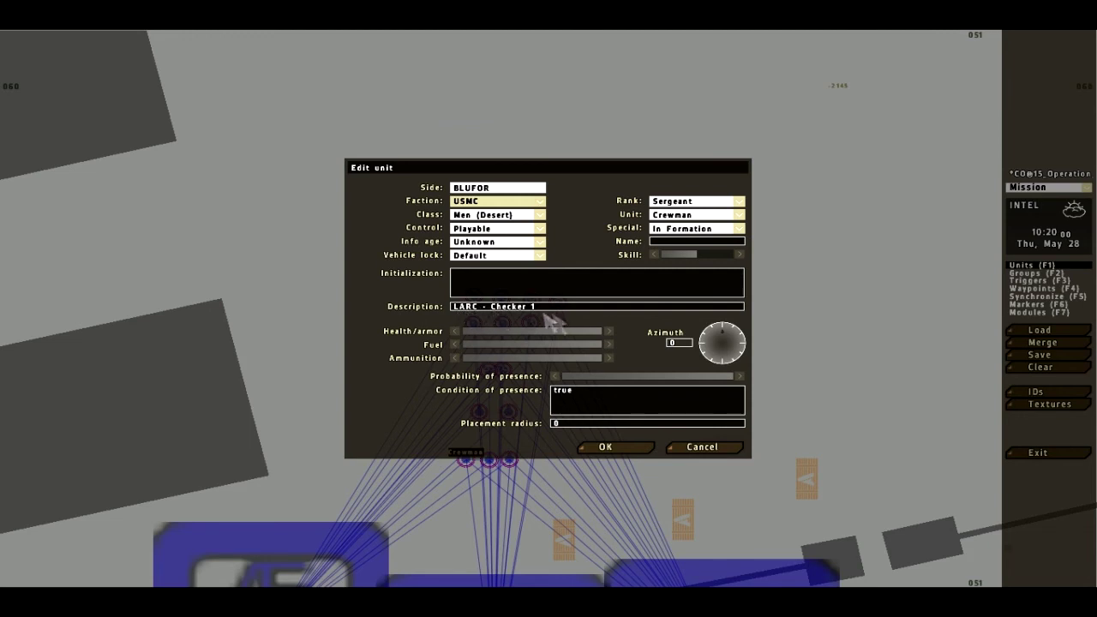
click(605, 447)
click(550, 290)
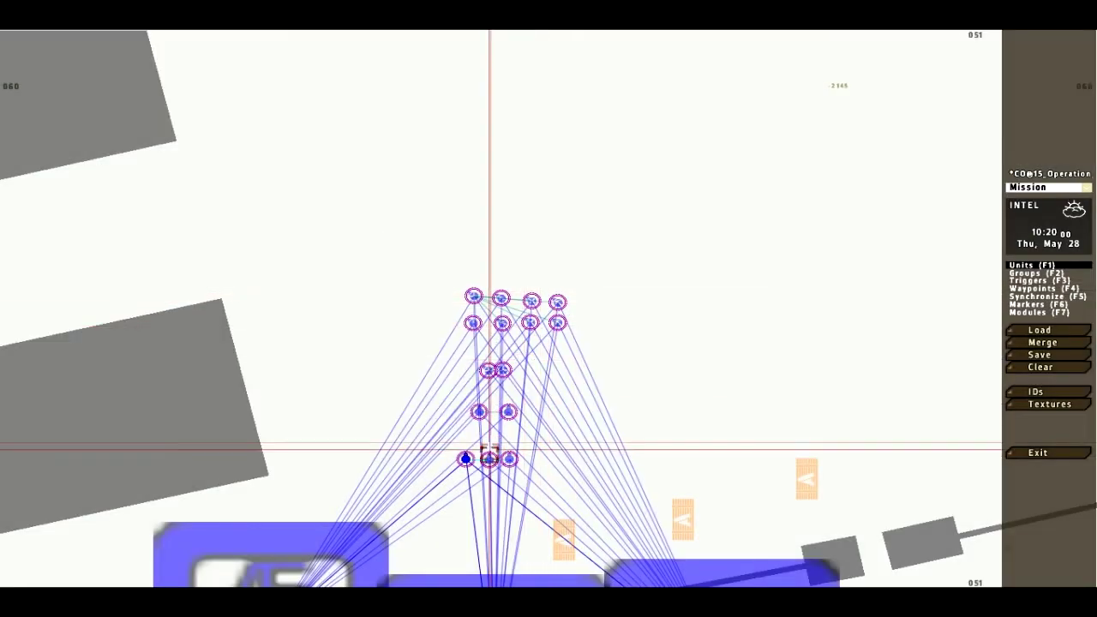
double_click(488, 465)
click(701, 448)
Nudge the first crewman of the rearmost row slightly closer to its neighbours and save the mission
scroll(541, 422, down, 4)
right_drag(494, 453, 527, 394)
scroll(529, 390, up, 5)
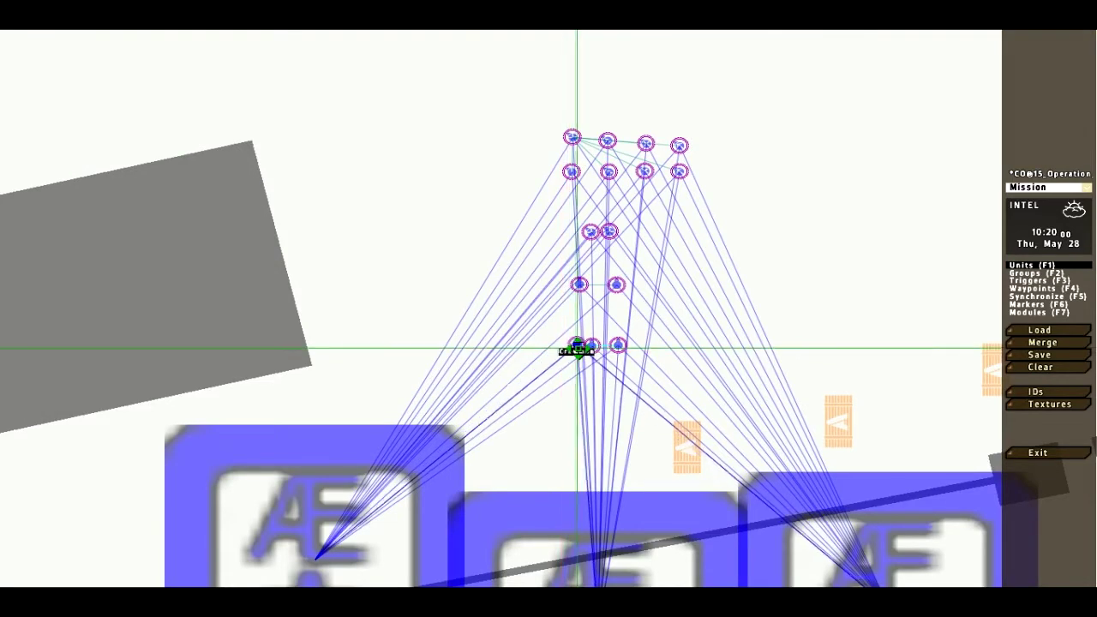
scroll(1038, 360, down, 3)
click(1040, 357)
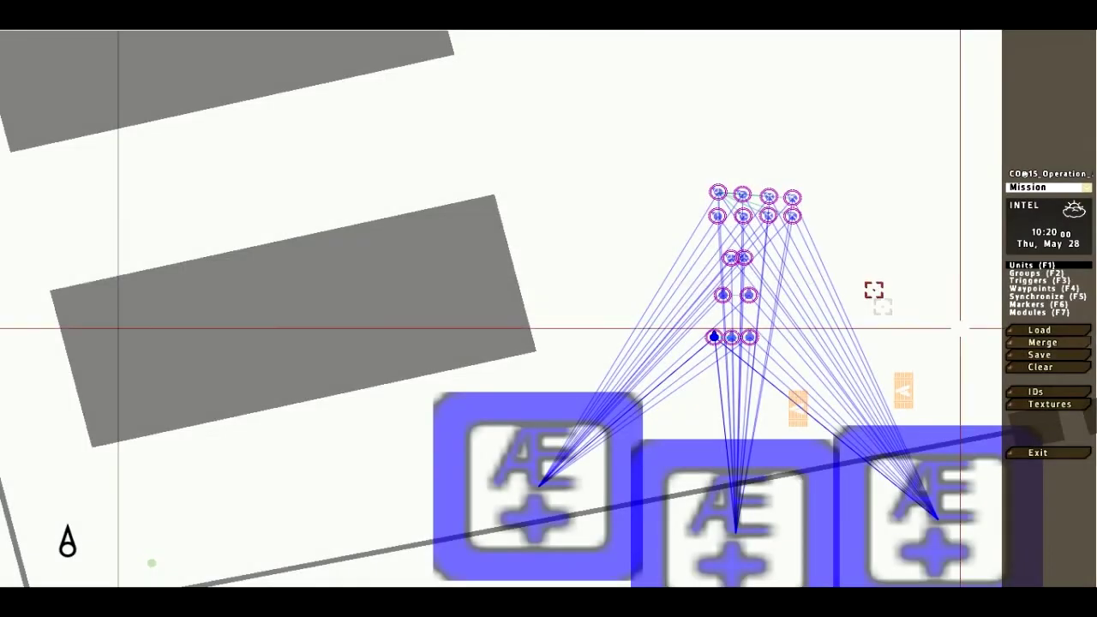
scroll(892, 194, down, 4)
right_drag(909, 183, 591, 220)
scroll(591, 222, down, 2)
right_drag(654, 185, 640, 226)
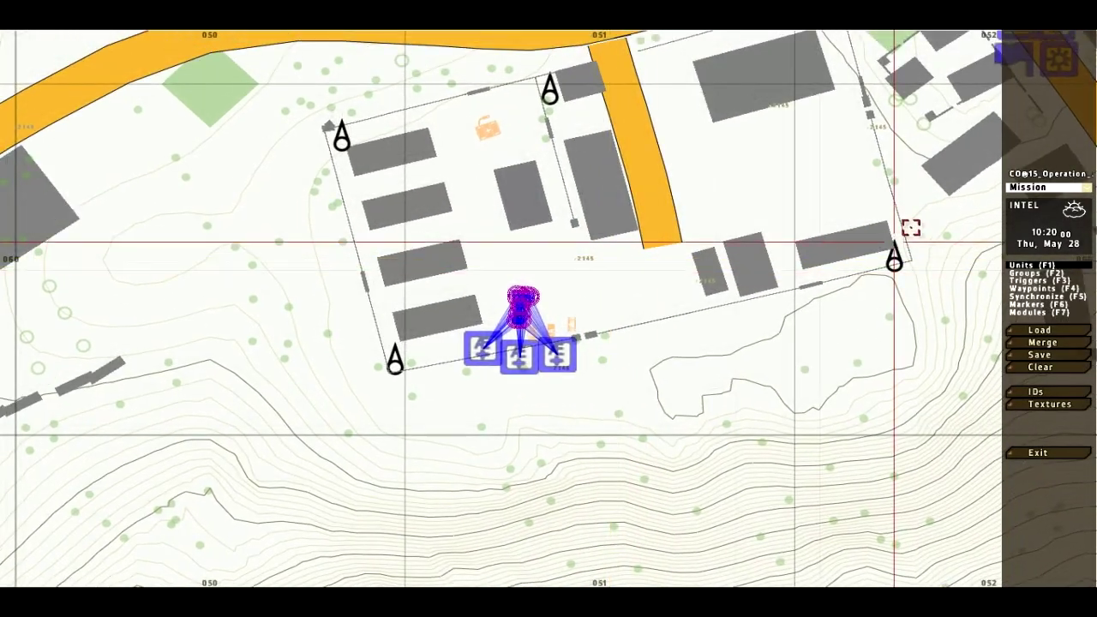
double_click(614, 183)
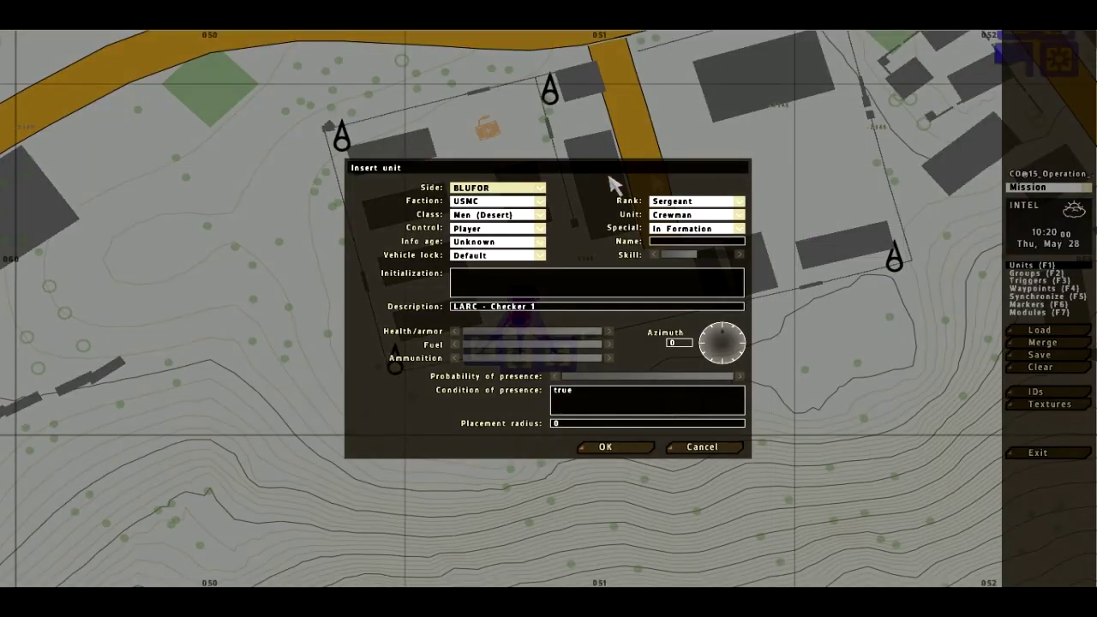
click(521, 189)
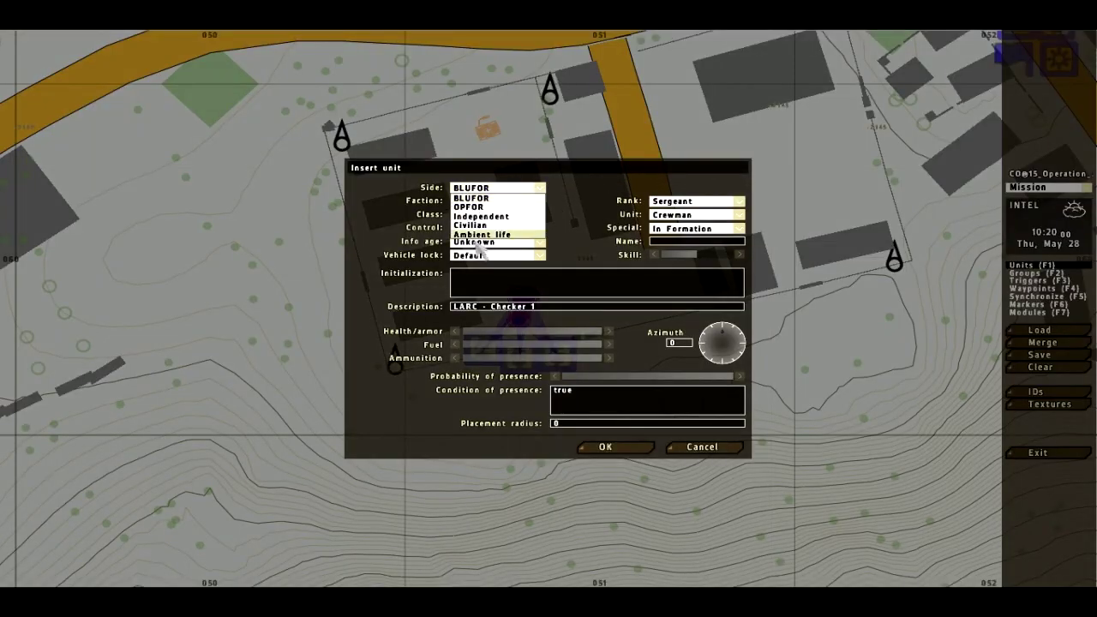
click(708, 452)
Insert a BLUFOR USMC Crewman as the player in the yard east of the short base road and ungroup it
scroll(465, 350, up, 8)
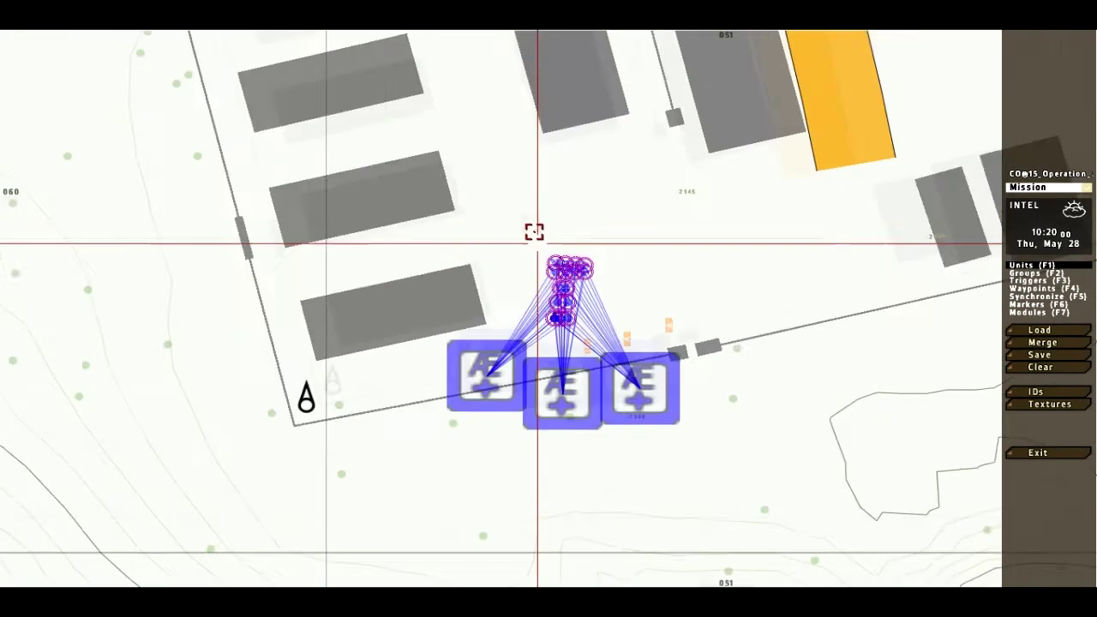
scroll(534, 257, down, 6)
double_click(525, 364)
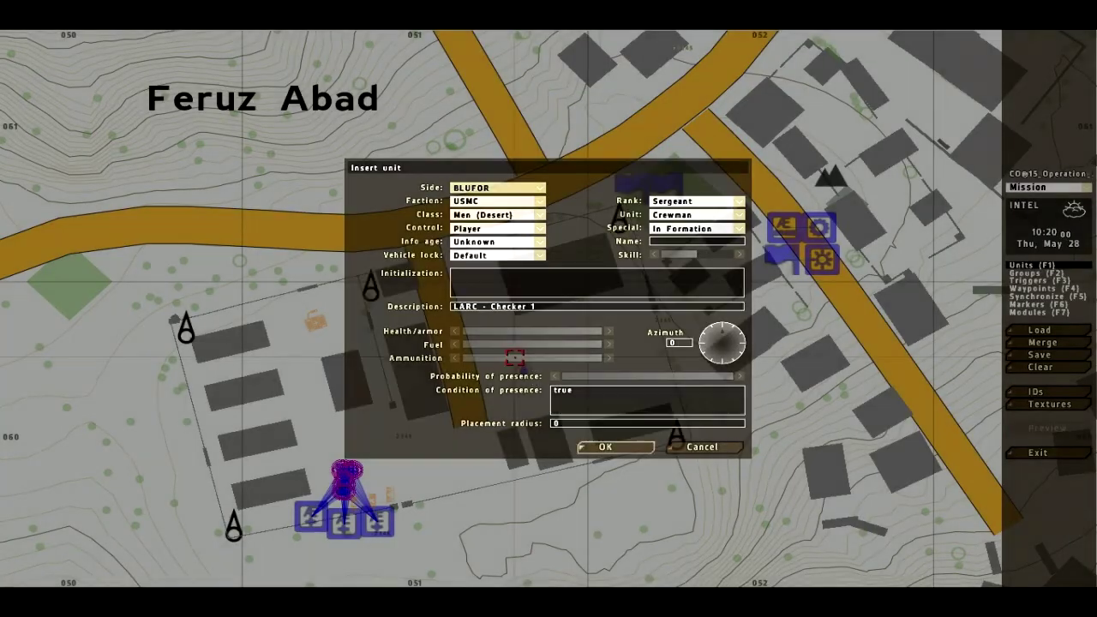
key(Return)
scroll(544, 363, up, 3)
key(F2)
drag(506, 382, 527, 342)
Place an empty H helipad from the Objects class in the open yard, just east of the player unit
key(F1)
double_click(604, 358)
click(488, 189)
click(480, 245)
click(483, 215)
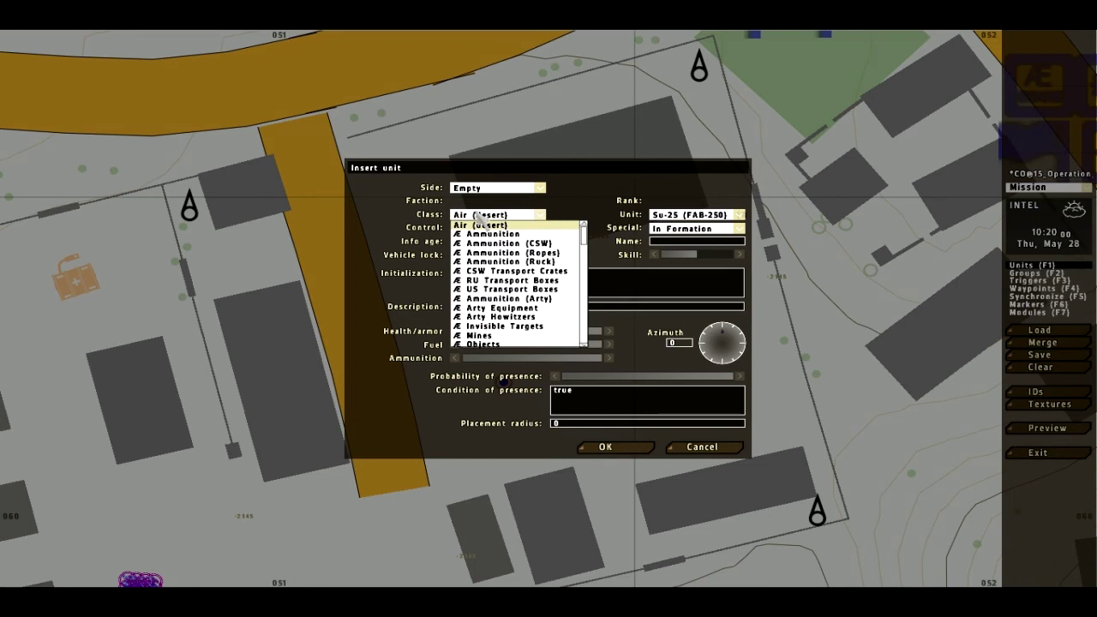
key(o)
scroll(523, 297, down, 6)
scroll(526, 308, down, 8)
scroll(508, 330, down, 2)
click(506, 324)
click(697, 215)
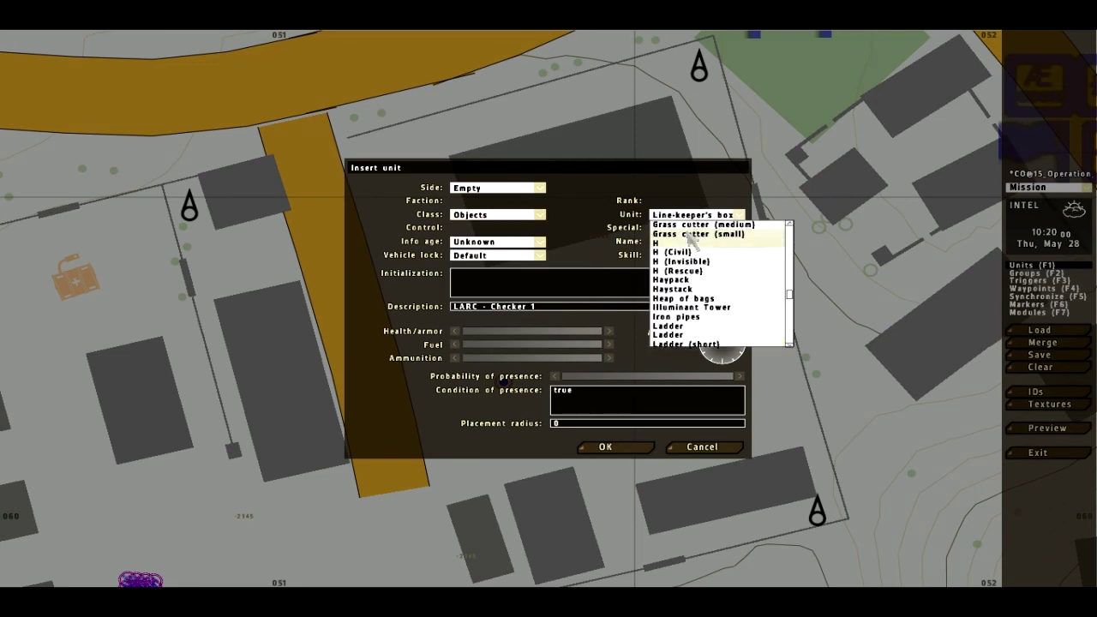
click(690, 244)
click(605, 447)
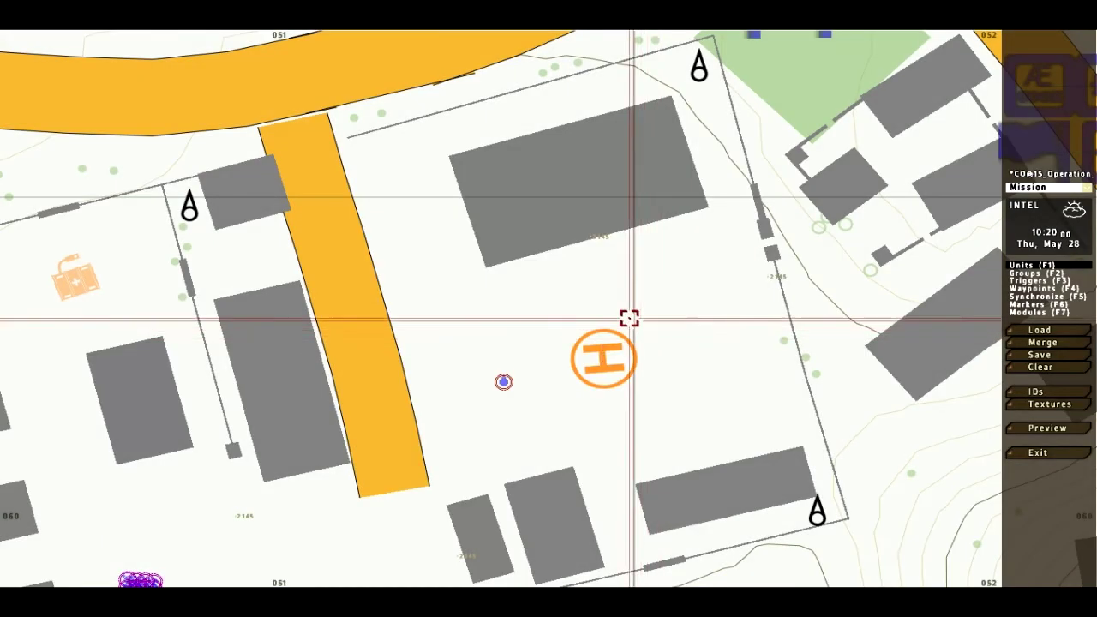
Rotate the H helipad, trying azimuths of 250 and 260 before settling on 255
double_click(603, 360)
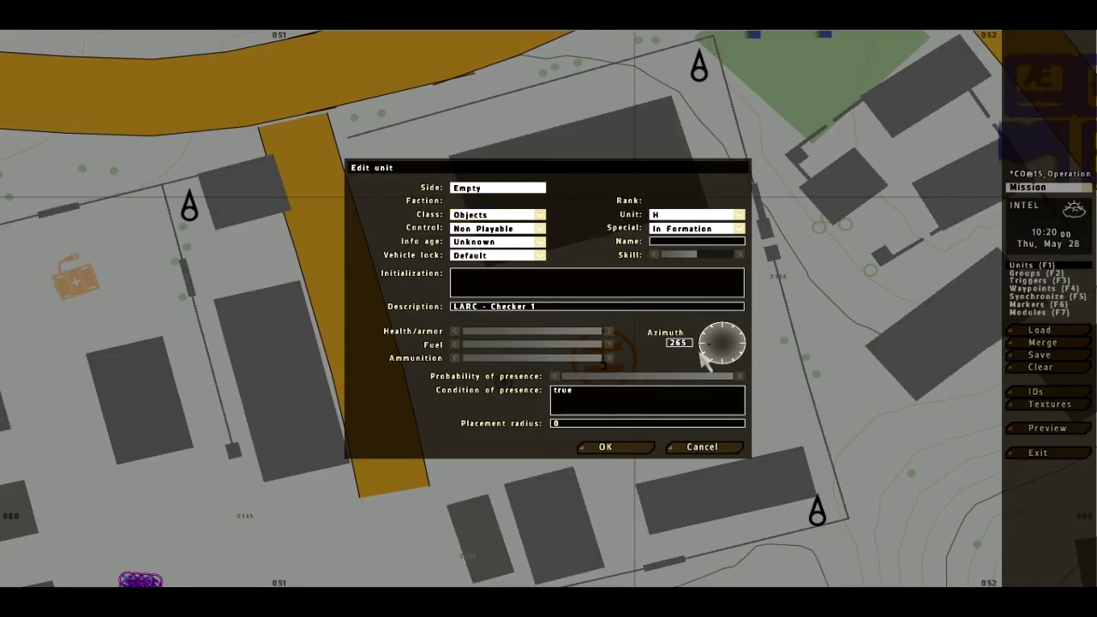
key(Escape)
double_click(588, 360)
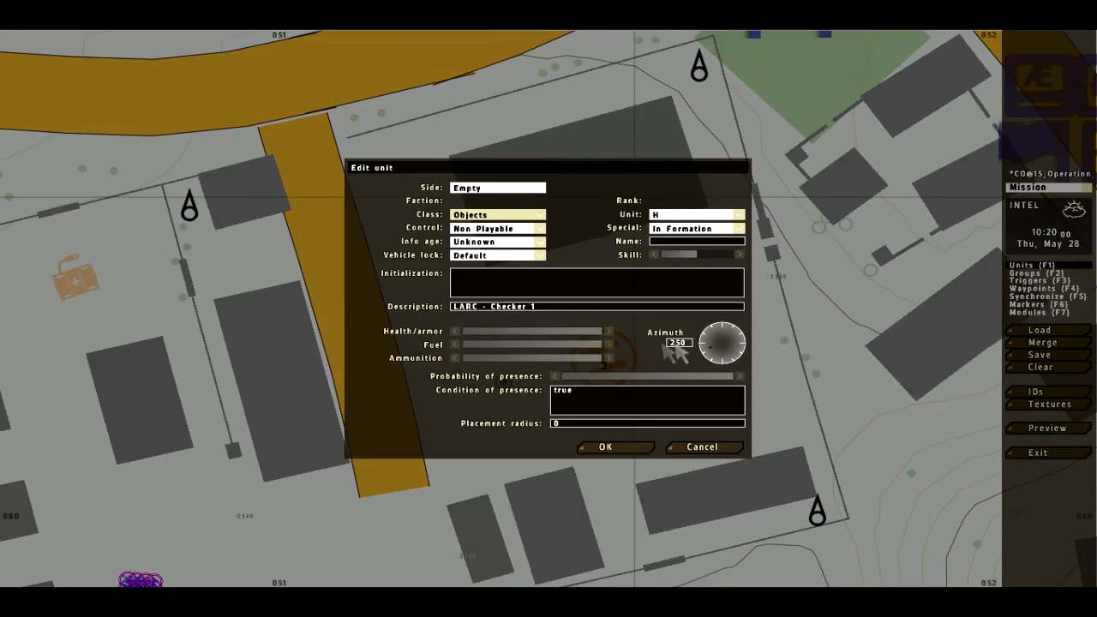
key(Return)
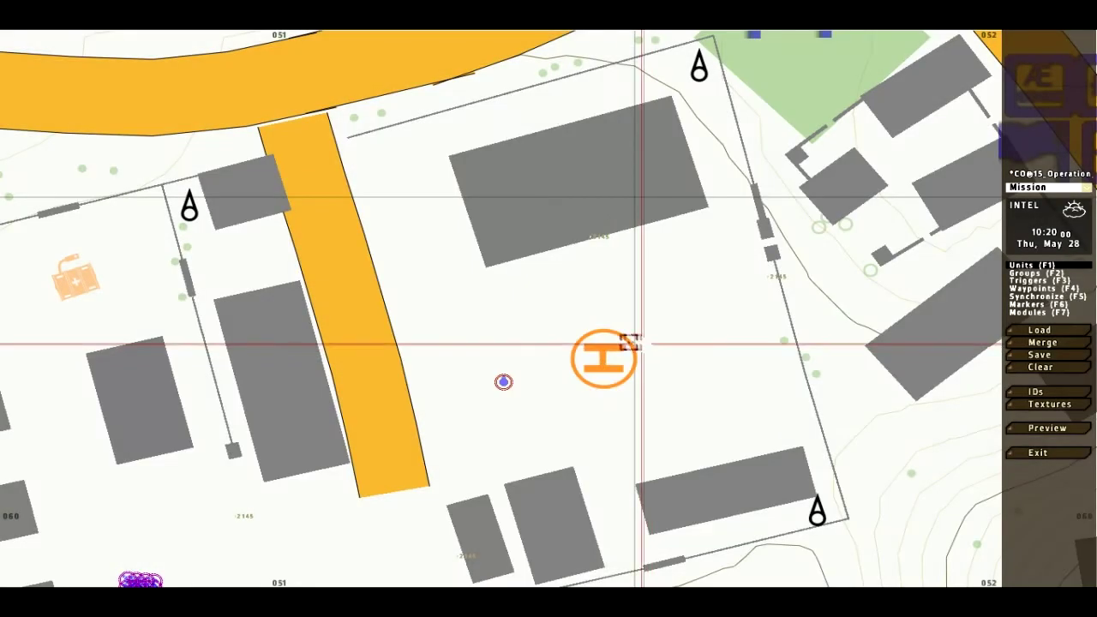
double_click(605, 358)
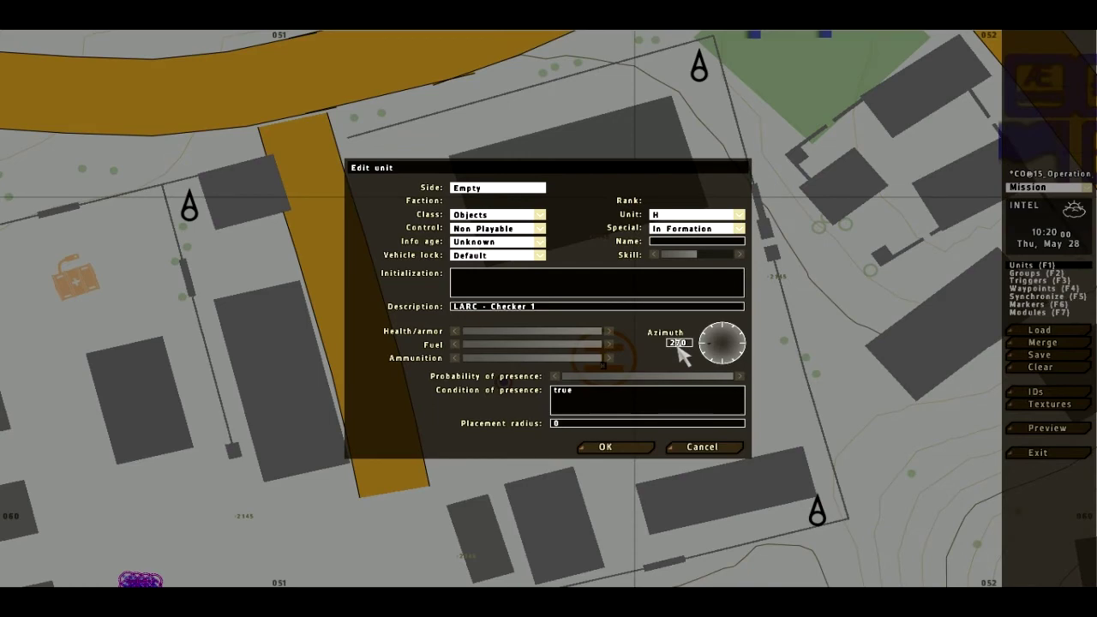
key(Return)
double_click(603, 358)
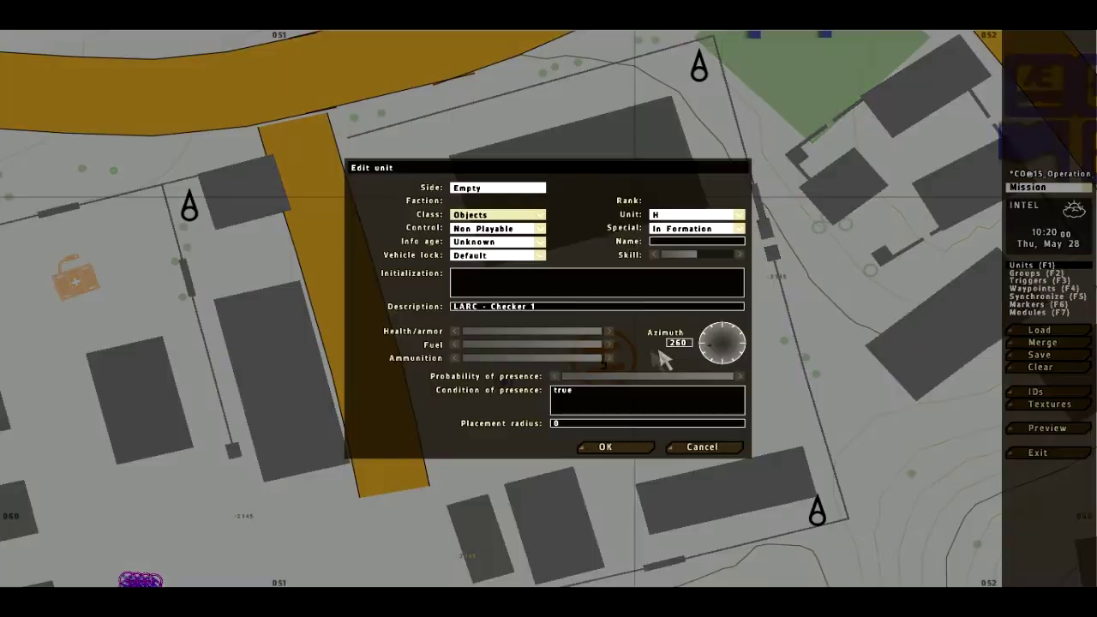
key(Return)
double_click(606, 357)
key(Return)
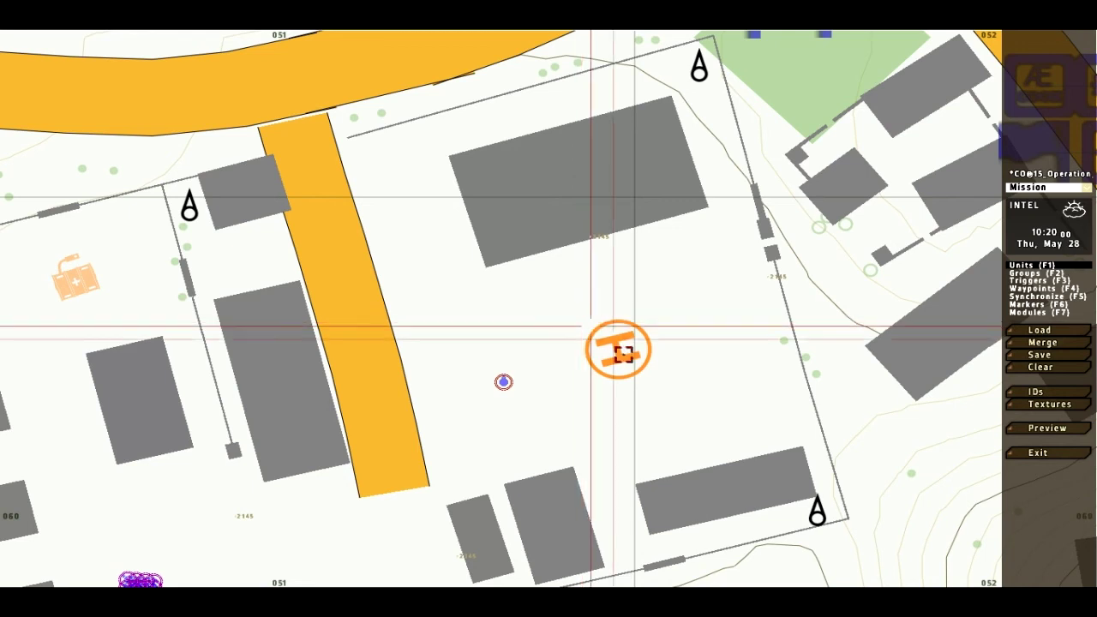
Place an empty UH-1Y Venom from the Air class on the H helipad with an azimuth of 255
double_click(567, 343)
click(485, 215)
key(a)
scroll(494, 267, down, 4)
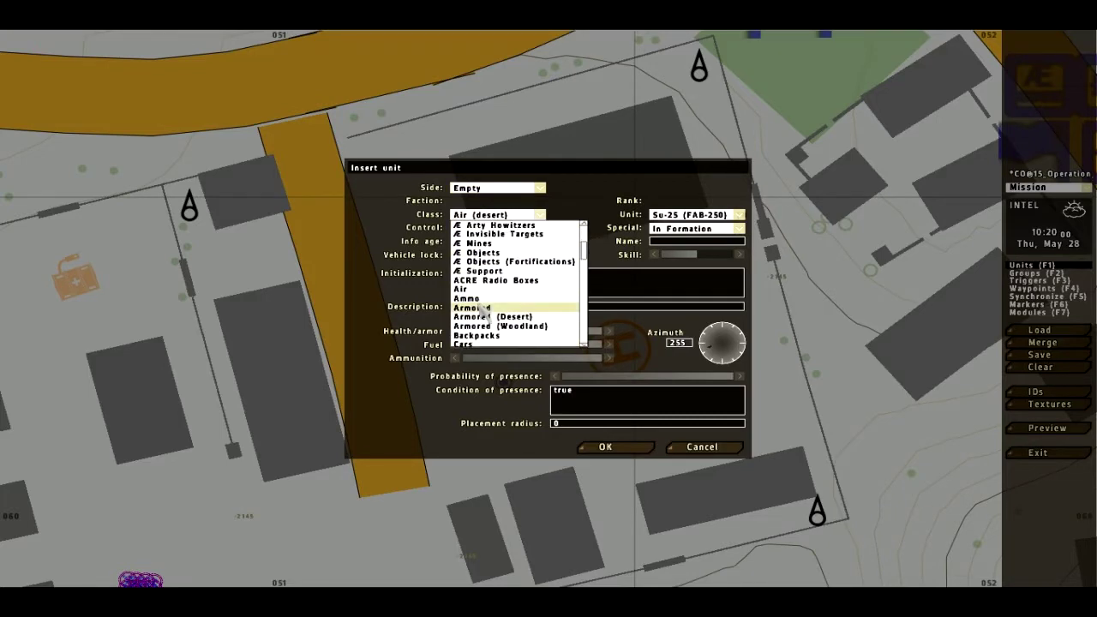
click(481, 291)
click(723, 217)
key(u)
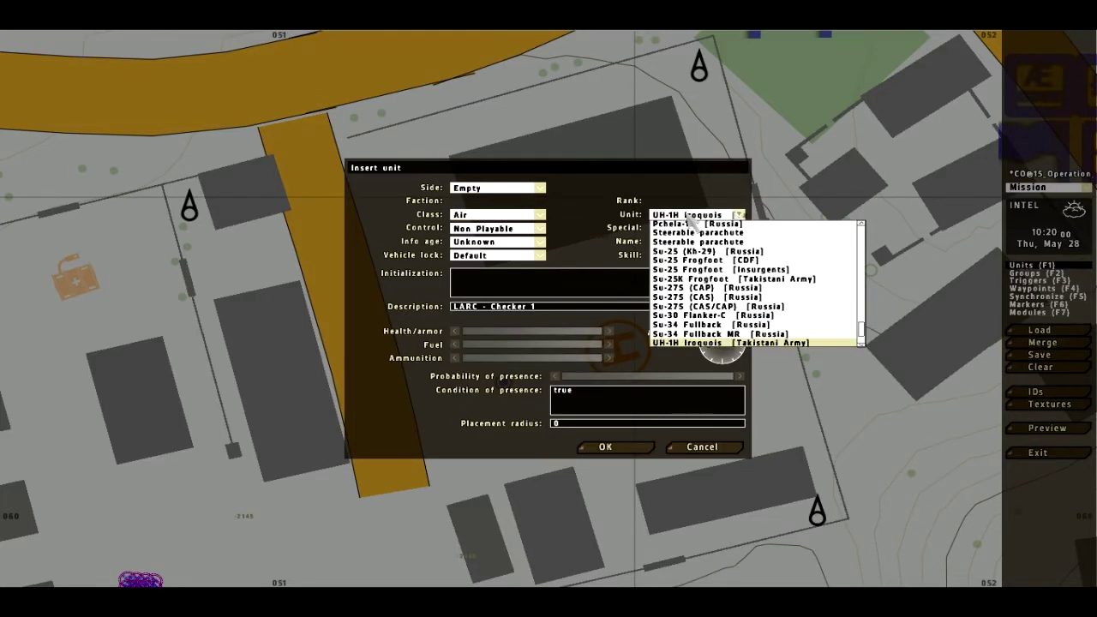
scroll(758, 321, down, 1)
click(729, 335)
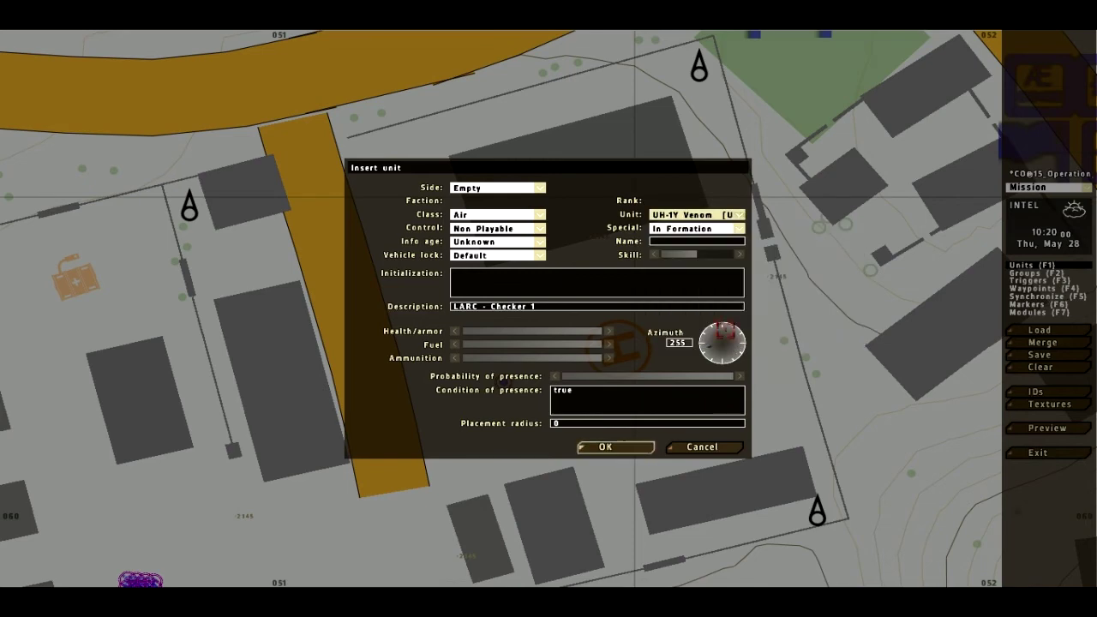
click(605, 447)
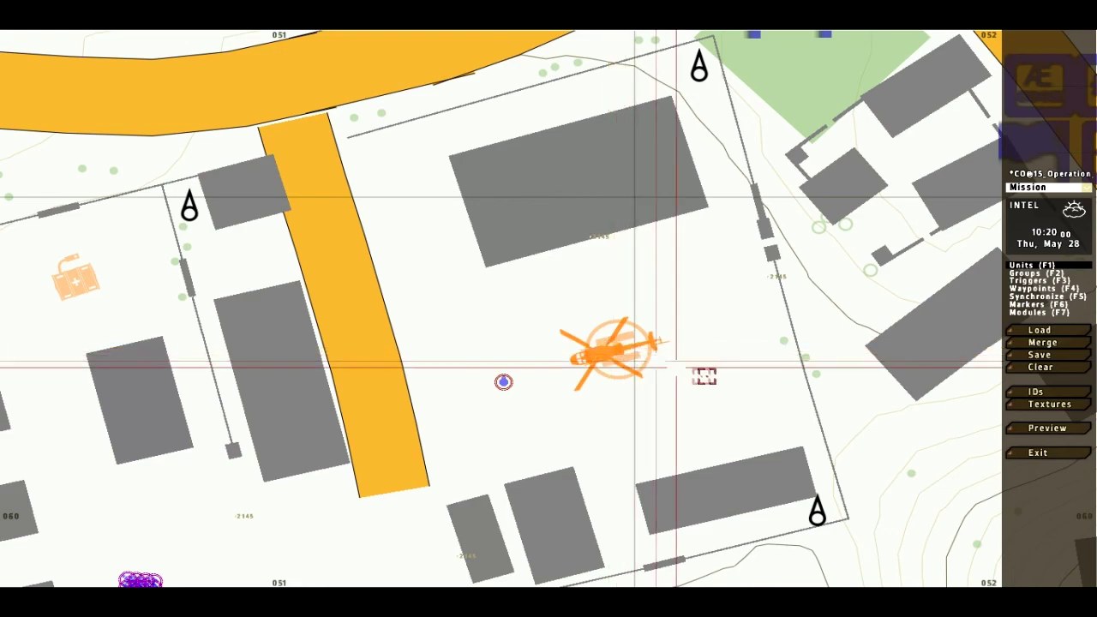
Move the UH-1Y Venom together with its H helipad further east toward the yard's wall
scroll(566, 367, down, 3)
scroll(566, 360, up, 3)
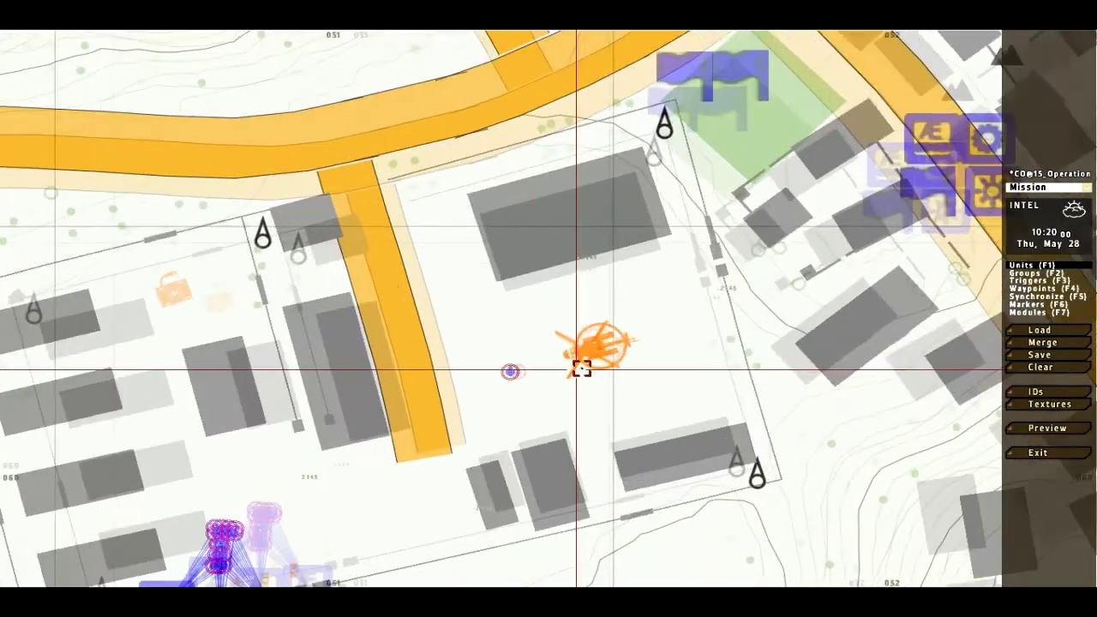
drag(590, 347, 650, 340)
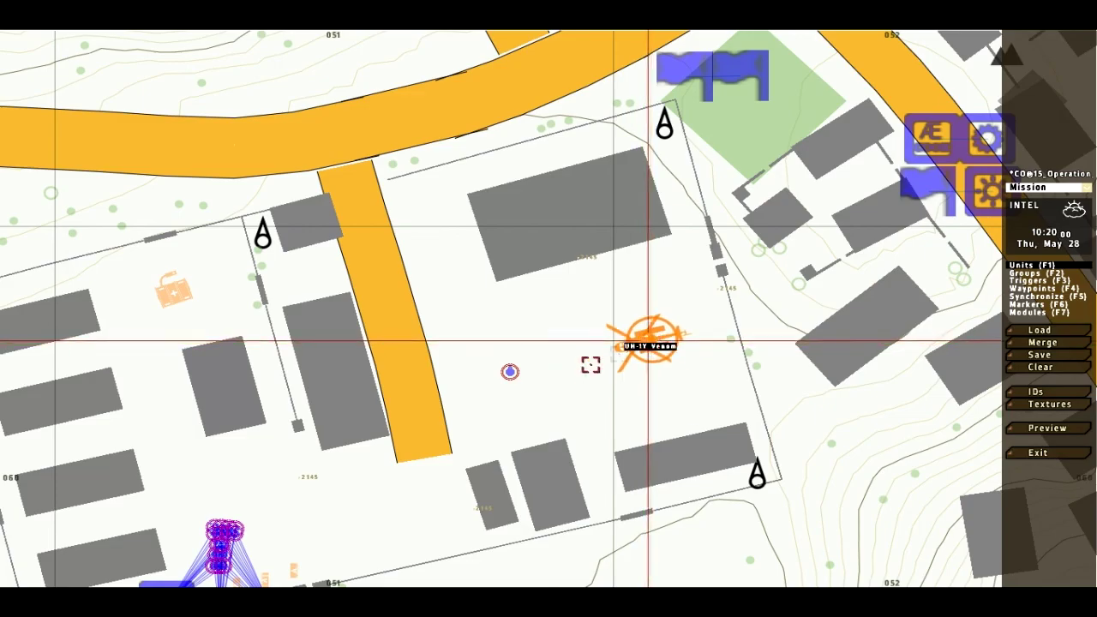
Start a new empty unit south of the road's end and browse the Cars class for a suitable vehicle
right_drag(551, 407, 732, 260)
scroll(558, 395, up, 3)
double_click(629, 365)
click(498, 215)
key(c)
click(713, 215)
scroll(743, 244, down, 3)
scroll(746, 248, down, 4)
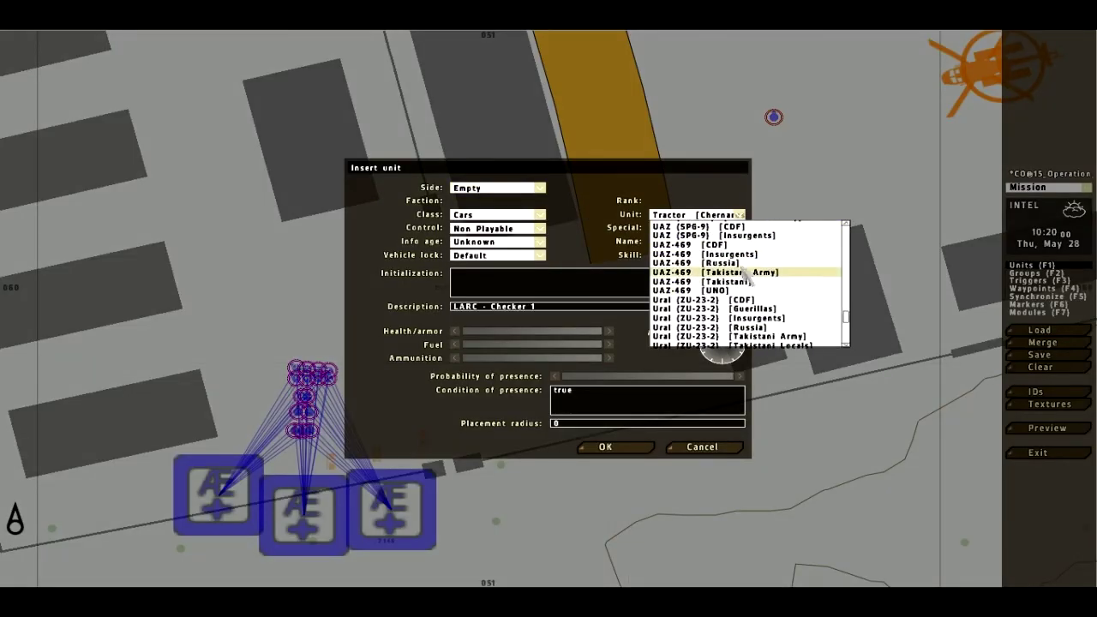
click(493, 216)
click(727, 216)
drag(844, 328, 852, 265)
Place an empty M1151 HMMWV (M2) from the Cars (Desert) class with an azimuth of 335
click(495, 215)
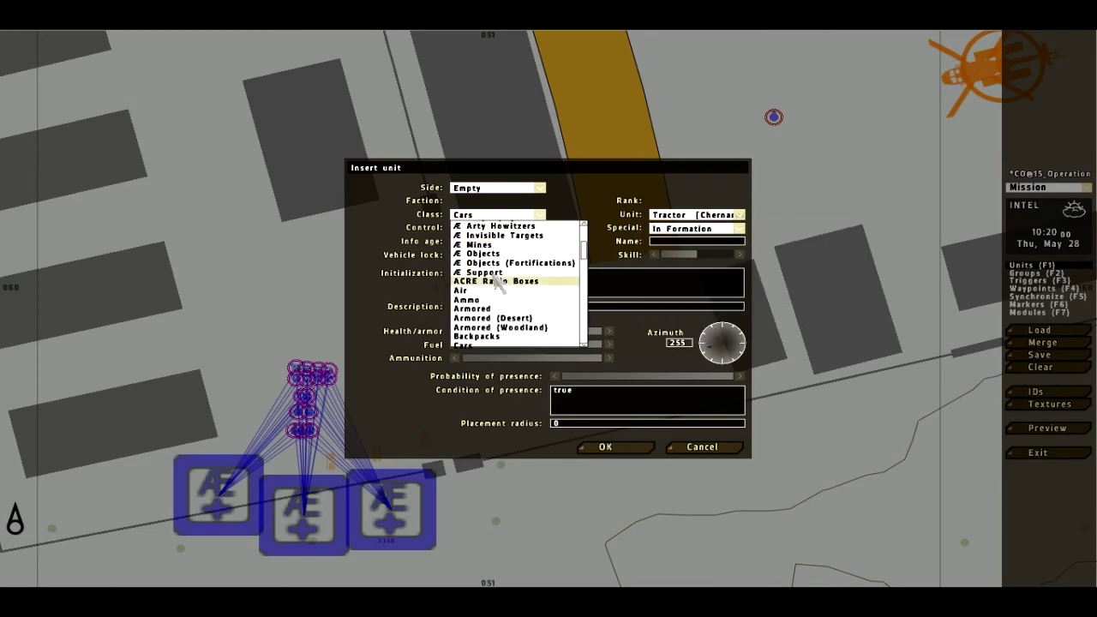
scroll(496, 315, down, 3)
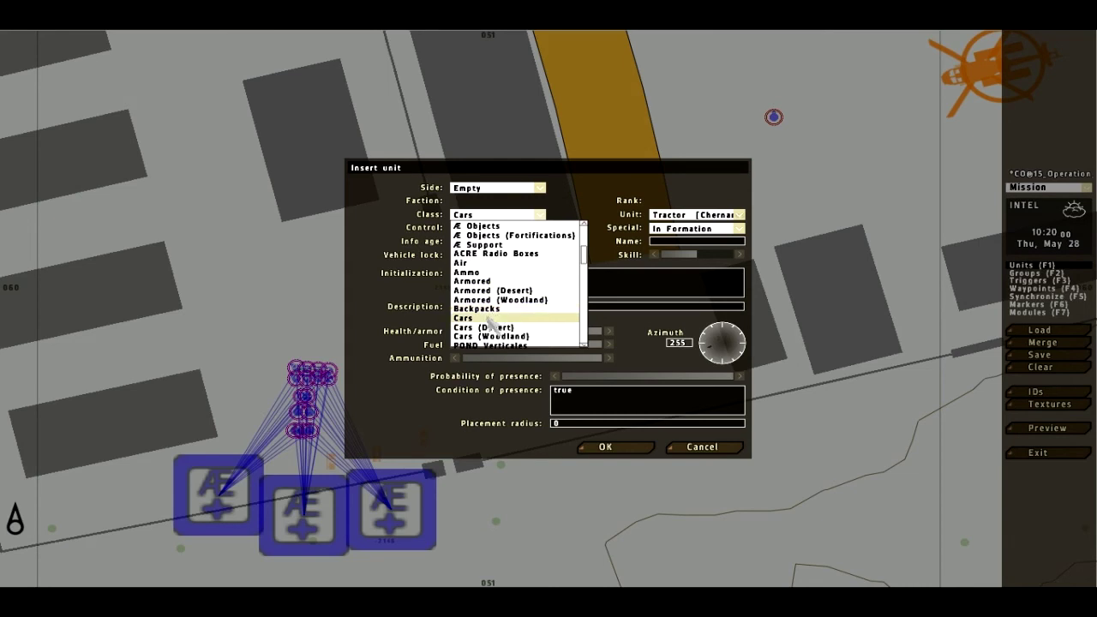
click(495, 328)
click(683, 216)
scroll(757, 263, up, 3)
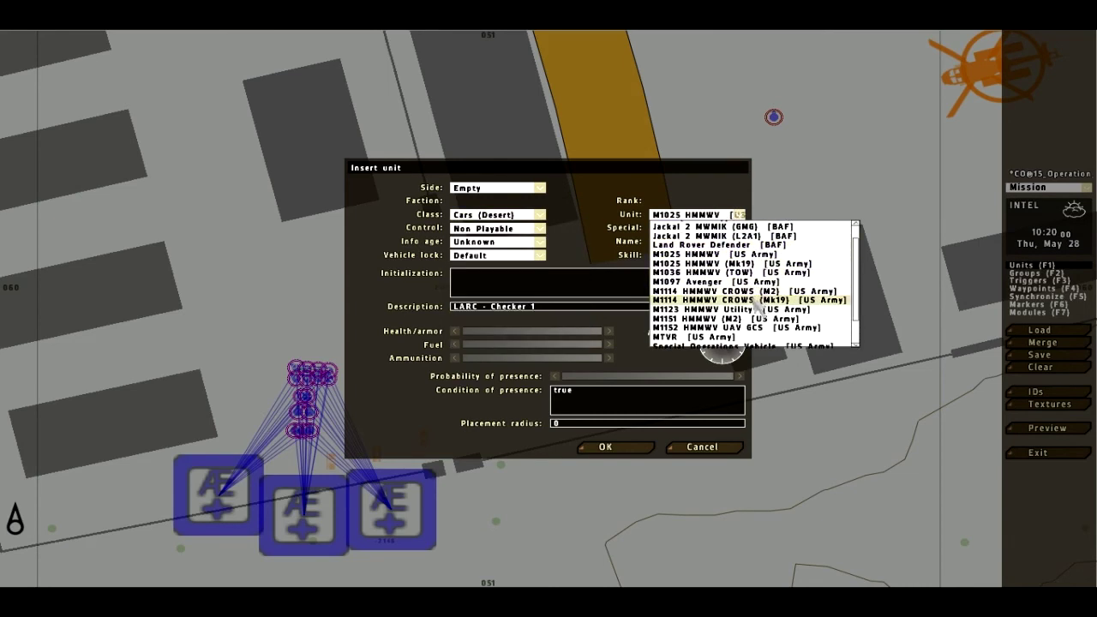
click(758, 319)
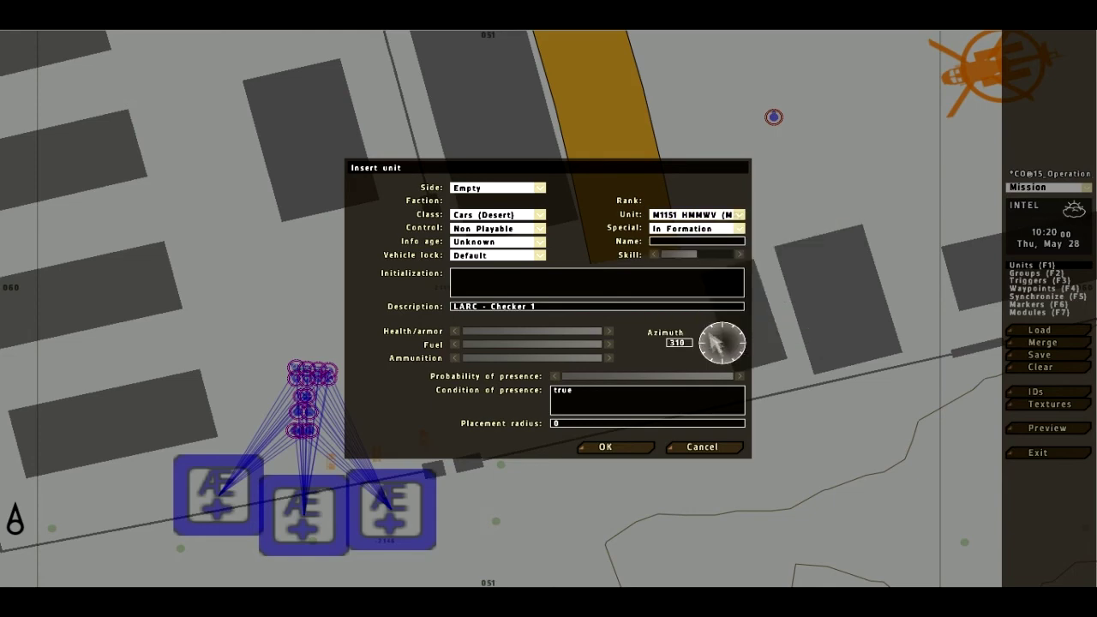
key(Return)
Move the HMMWV beside the small building near the road's end and paste five copies in a row to its southwest
scroll(614, 324, up, 2)
drag(639, 383, 722, 294)
key(ctrl+c)
key(ctrl+v)
key(ctrl+v)
key(ctrl+v)
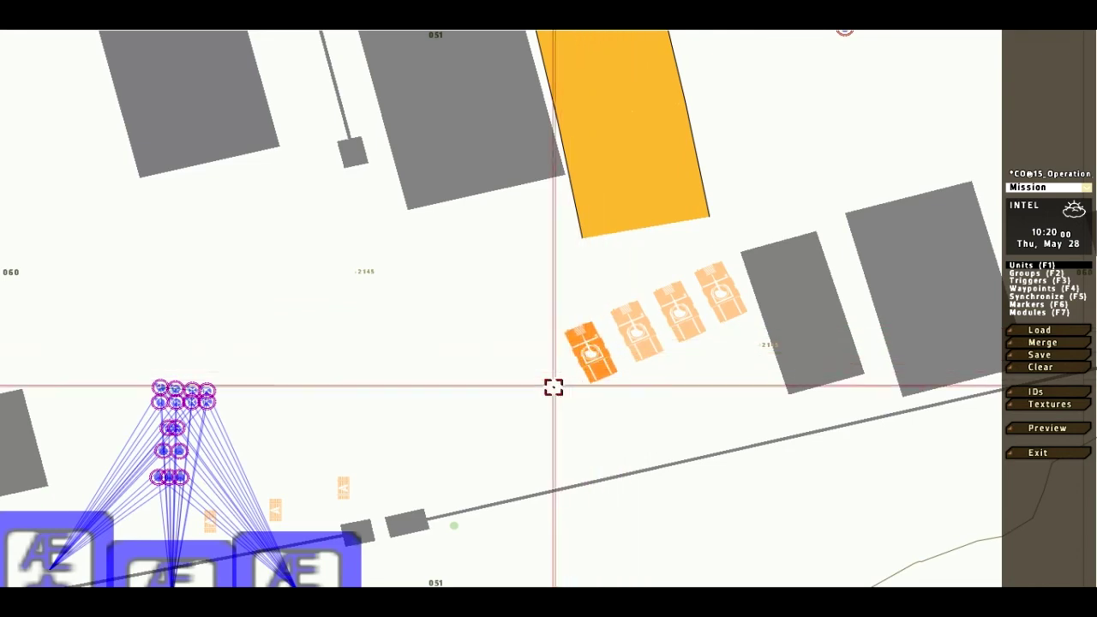
key(ctrl+v)
key(ctrl+v)
Shift the westernmost HMMWV slightly southwest and change its unit type to M1025 HMMWV
drag(502, 400, 481, 432)
double_click(482, 432)
click(694, 215)
scroll(729, 334, down, 1)
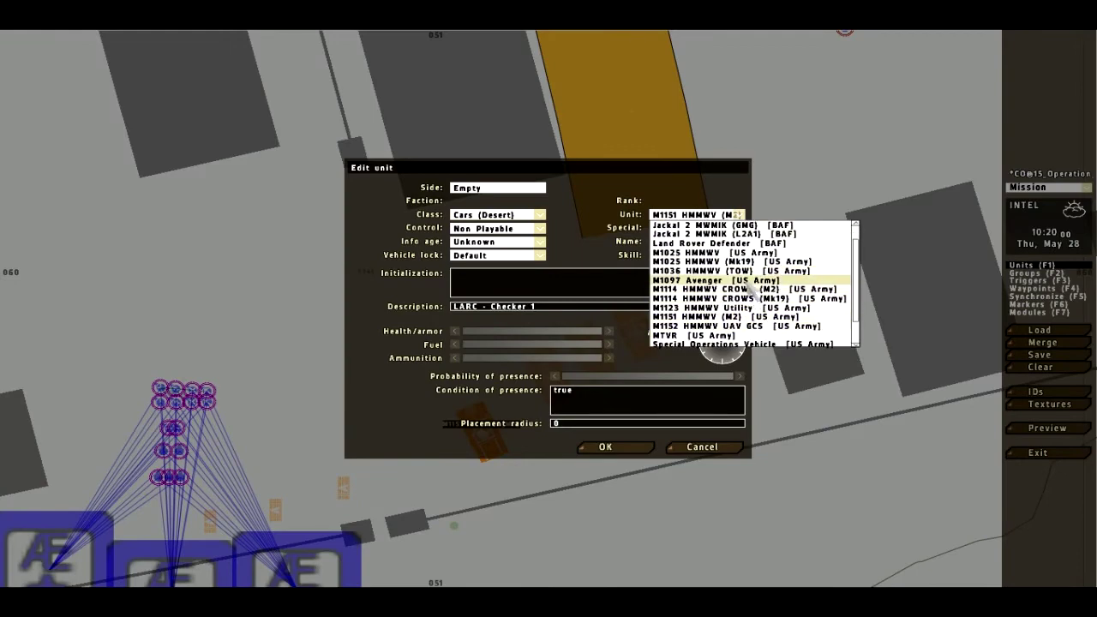
click(722, 254)
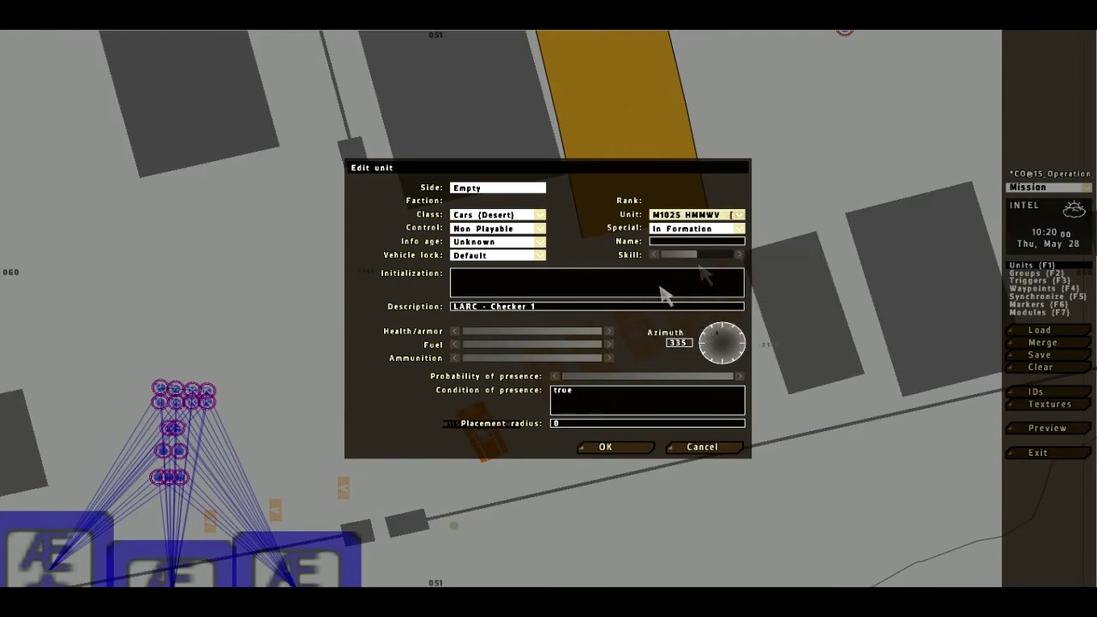
key(Return)
Change the second HMMWV from the row's west end to an M1114 HMMWV CROWS (M2)
double_click(551, 381)
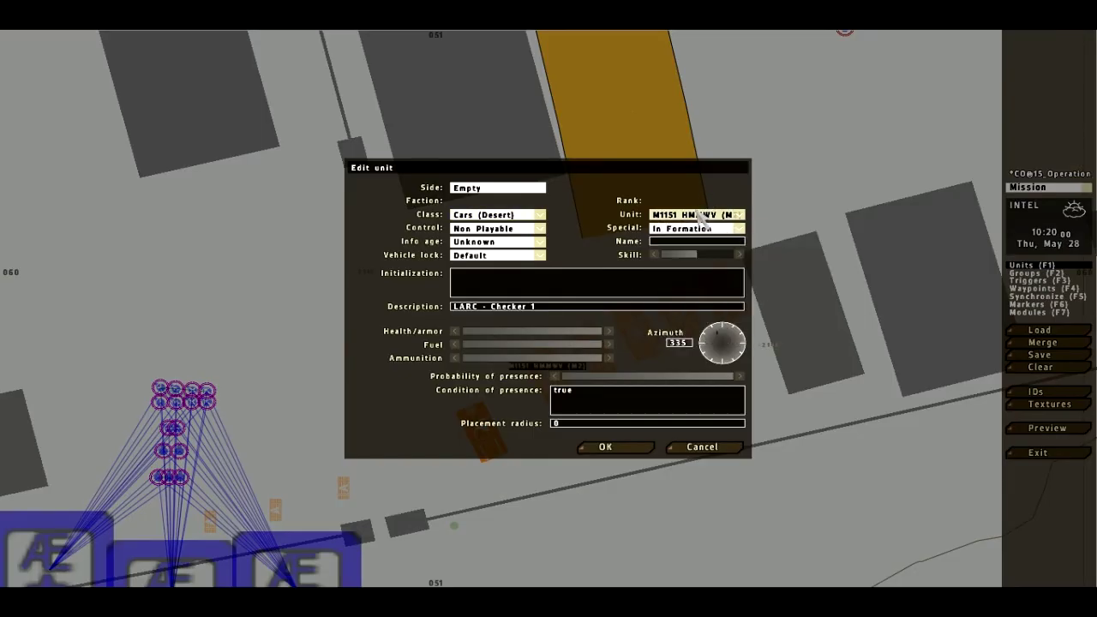
click(702, 218)
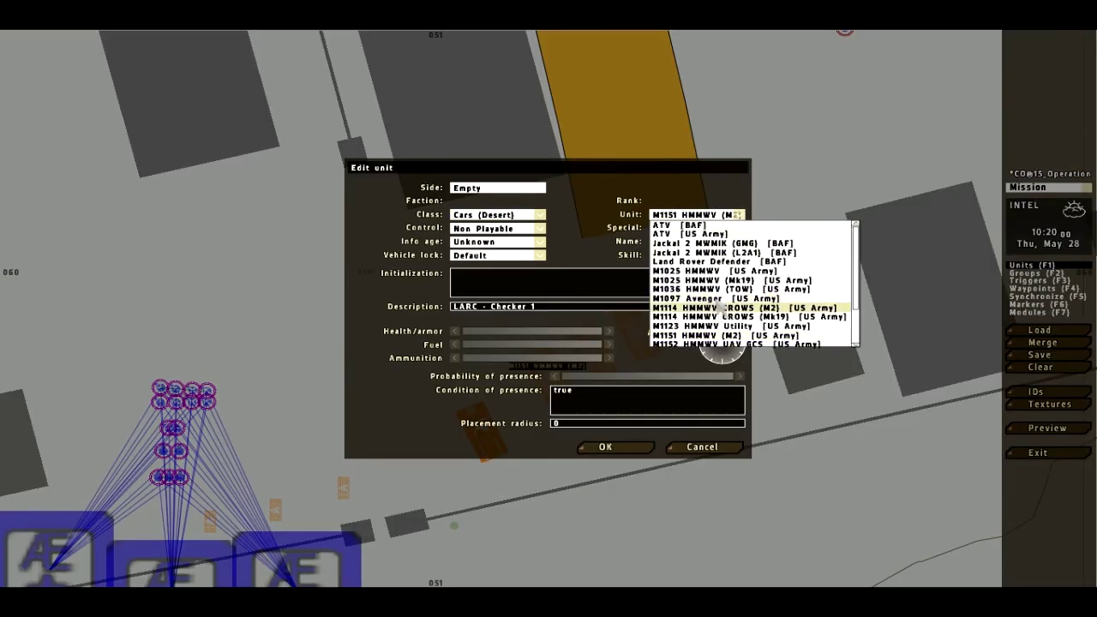
click(720, 307)
key(Return)
Rearrange the HMMWVs into two parking rows beside the small building, with four along the wall and two behind them
drag(580, 351, 671, 396)
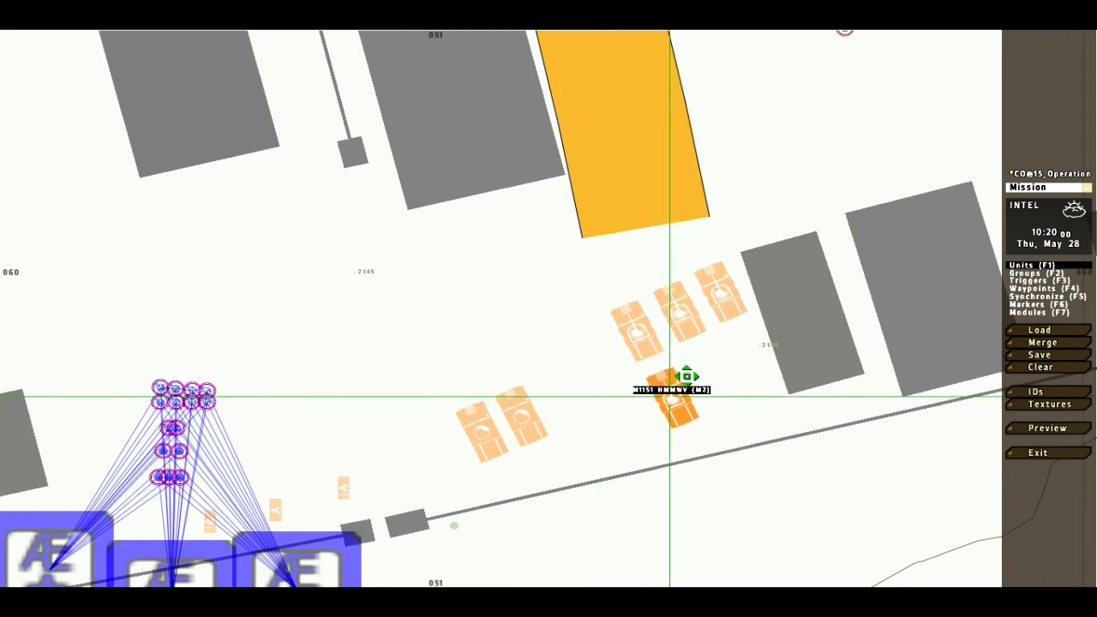
drag(718, 292, 716, 384)
drag(742, 269, 585, 422)
drag(637, 335, 679, 326)
drag(461, 464, 630, 409)
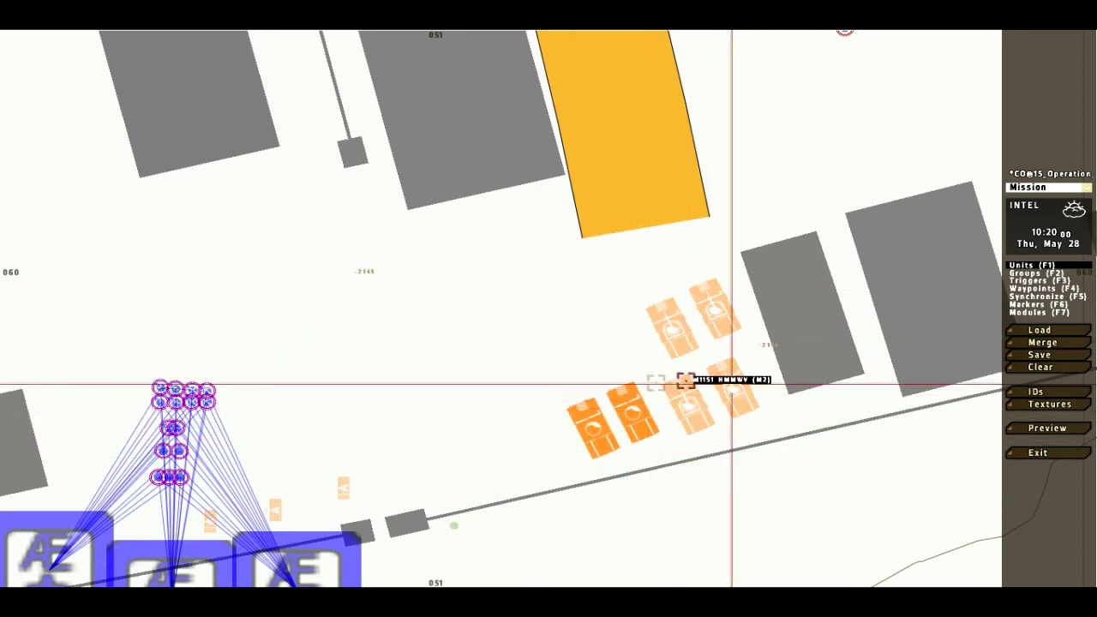
click(574, 358)
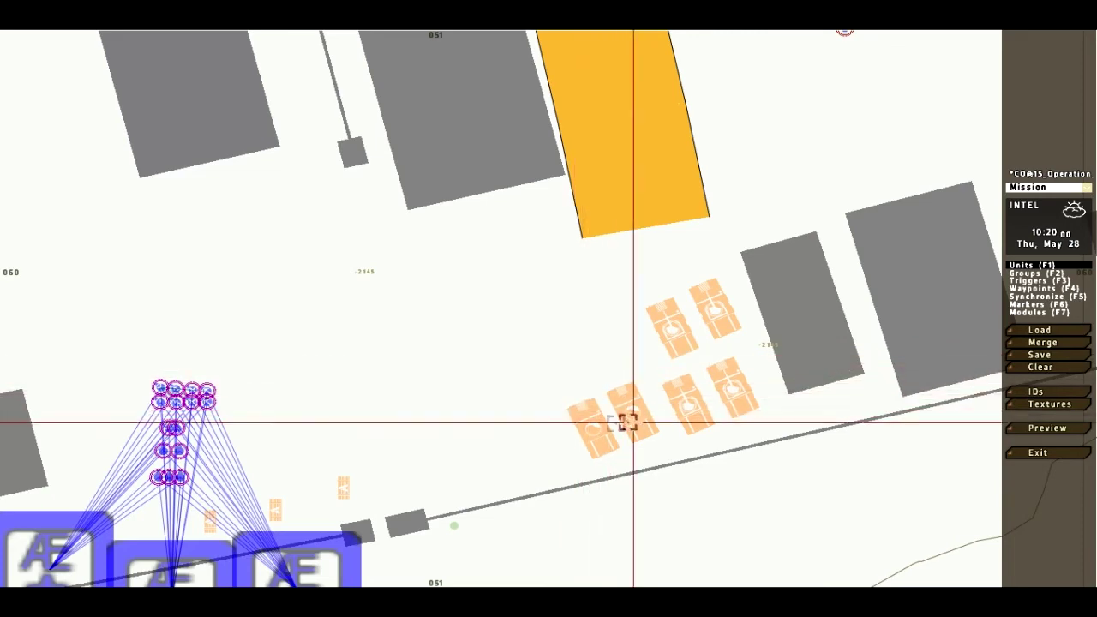
Examine the base layout, checking the playable squads, parked HMMWVs and helicopter against the surrounding area
scroll(629, 400, down, 4)
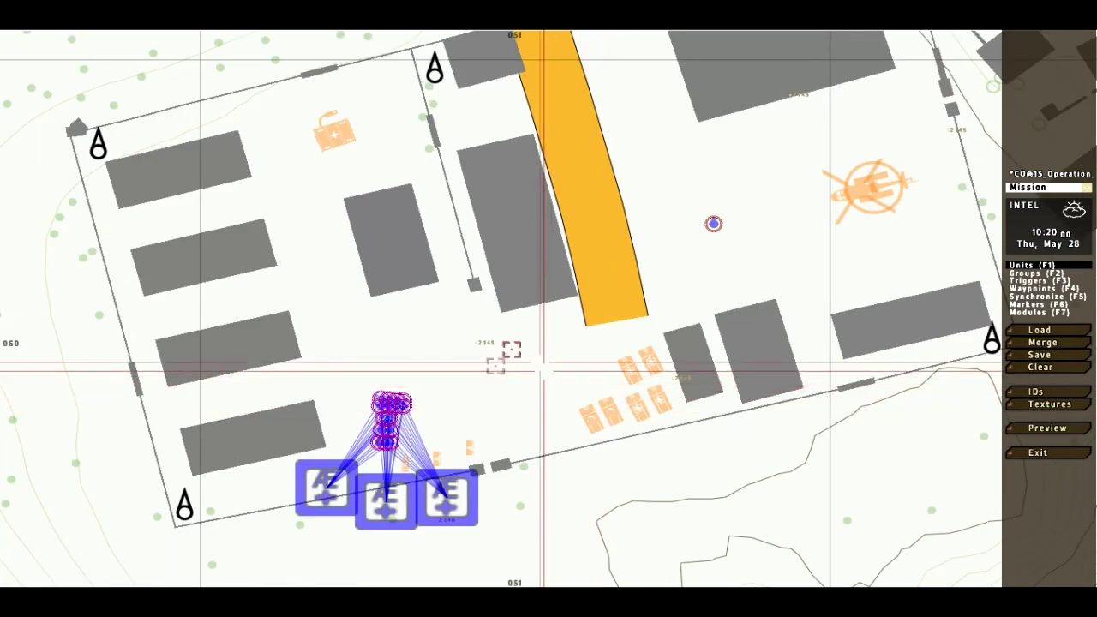
scroll(518, 350, up, 4)
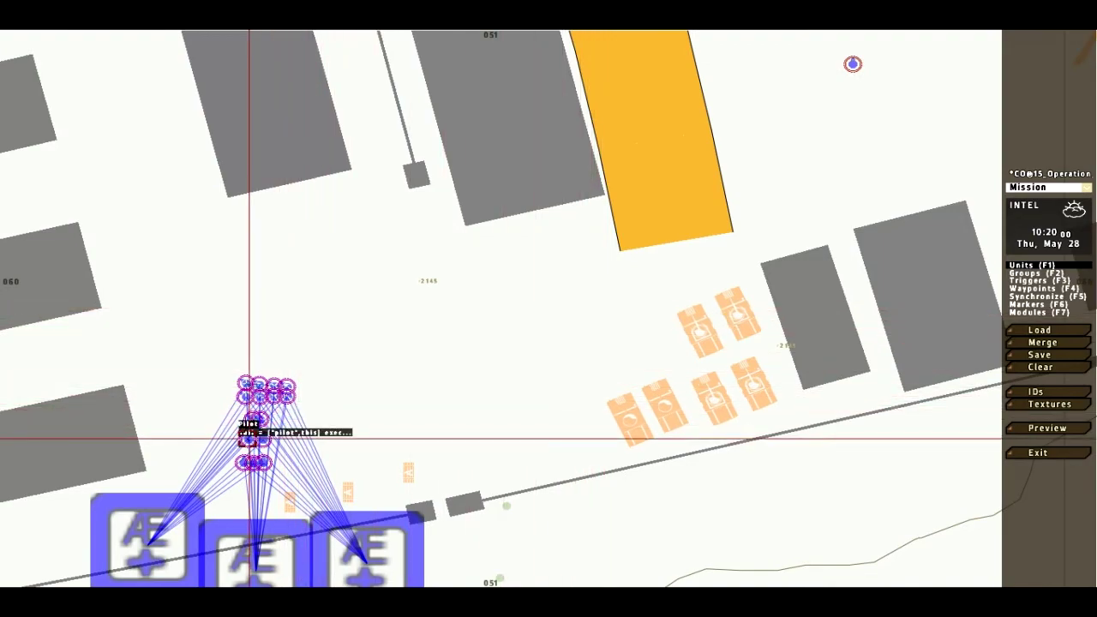
scroll(433, 386, down, 5)
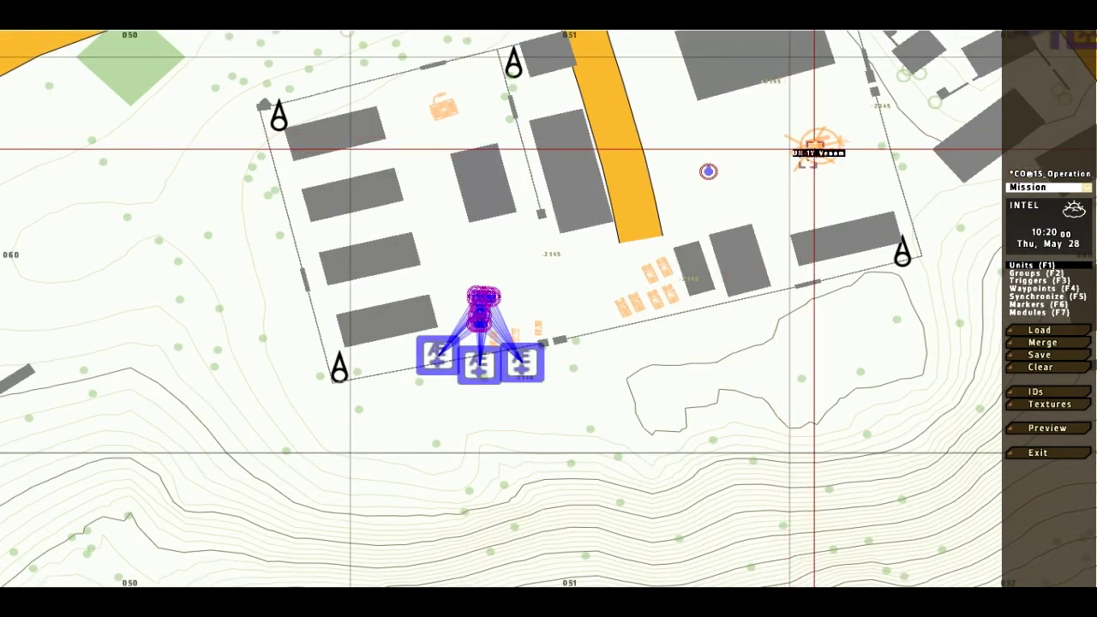
scroll(797, 156, down, 2)
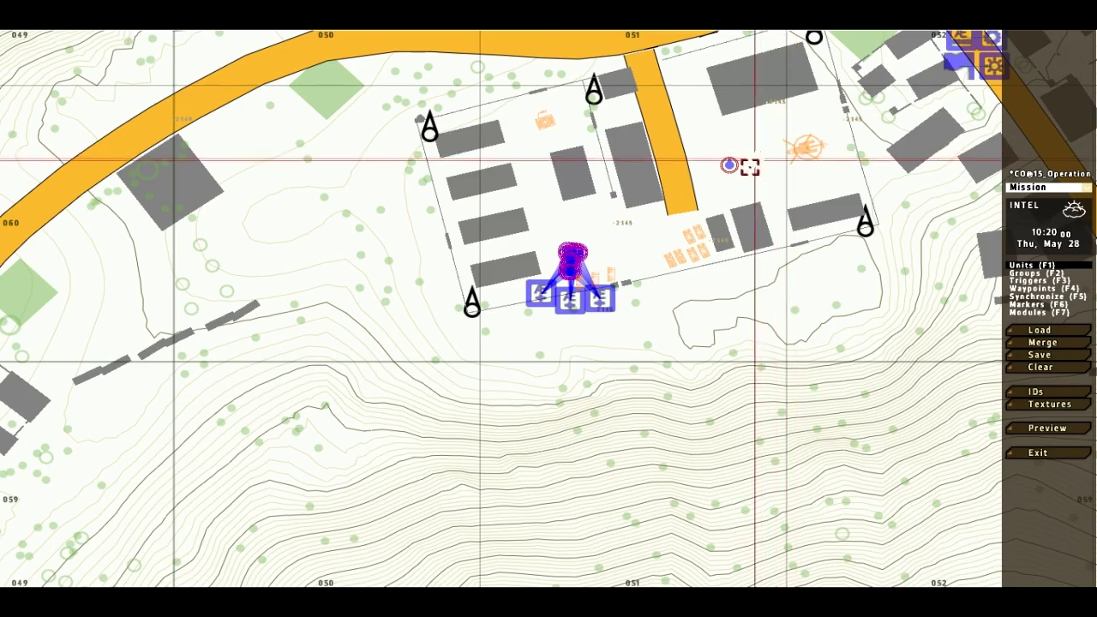
scroll(746, 163, down, 5)
scroll(706, 153, up, 2)
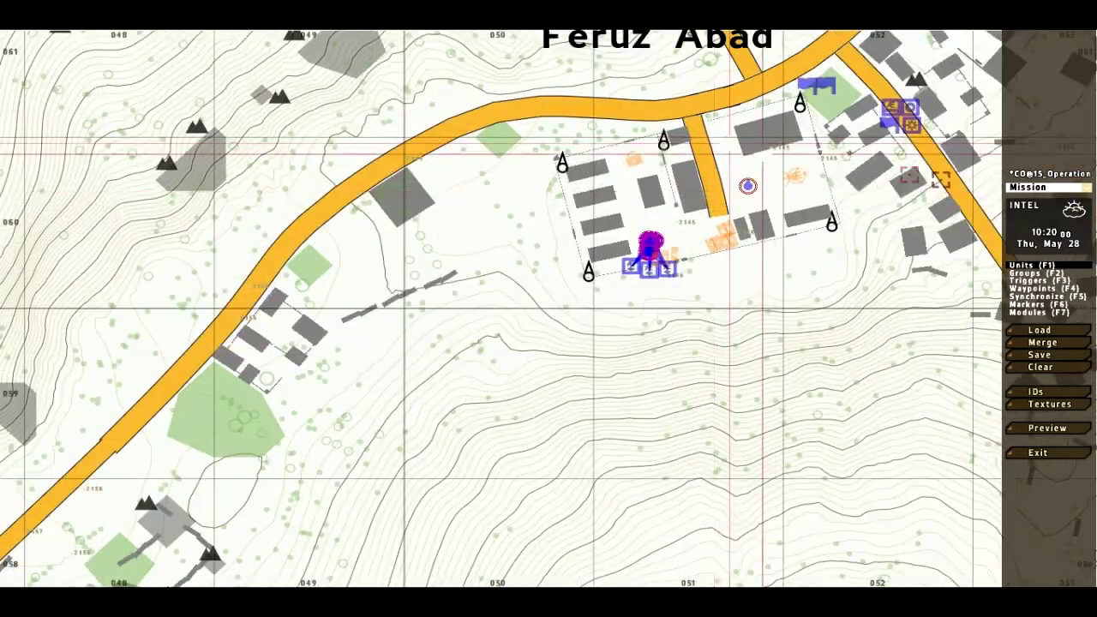
scroll(707, 153, up, 3)
scroll(797, 220, up, 3)
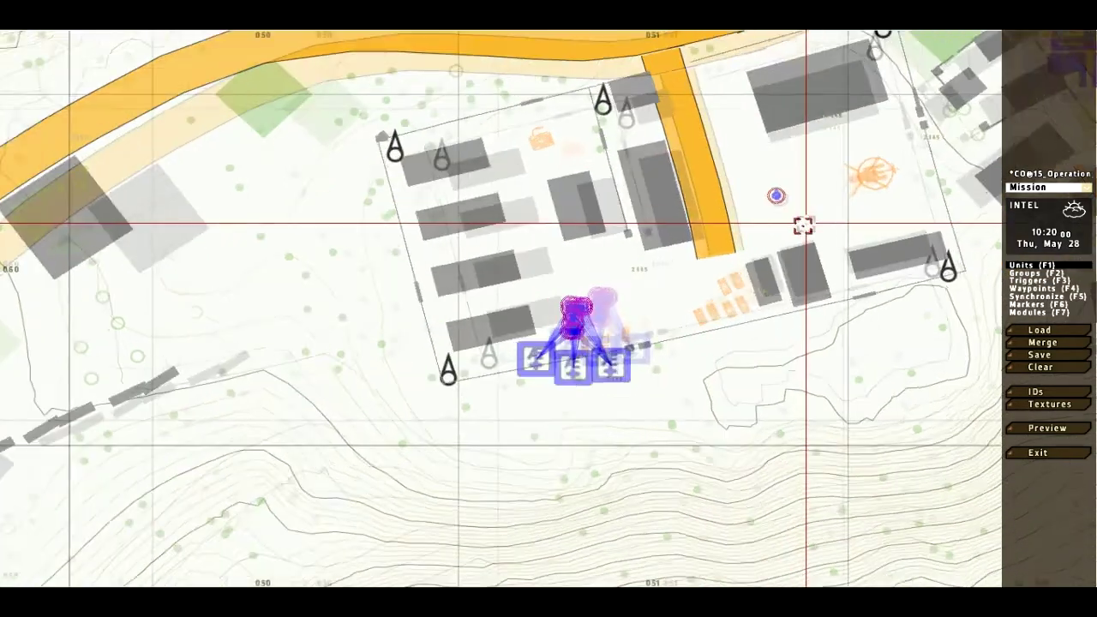
Place two empty LAV-25A2 vehicles from the Armored (Woodland) class side by side west of the HMMWVs, at azimuth 345
scroll(677, 335, up, 3)
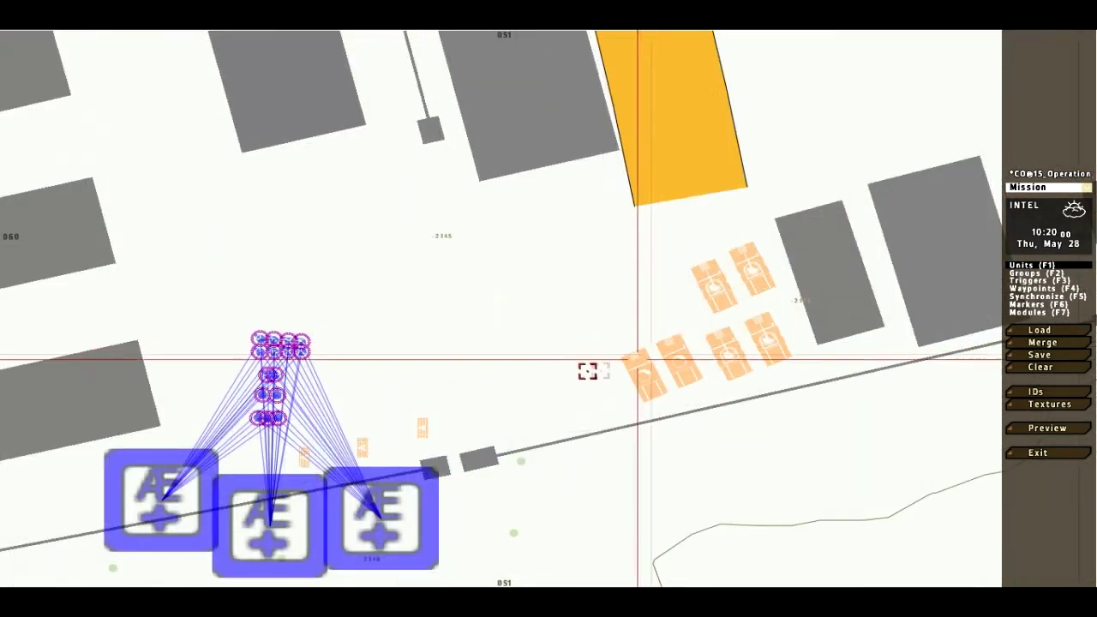
double_click(549, 346)
click(495, 215)
text(ar)
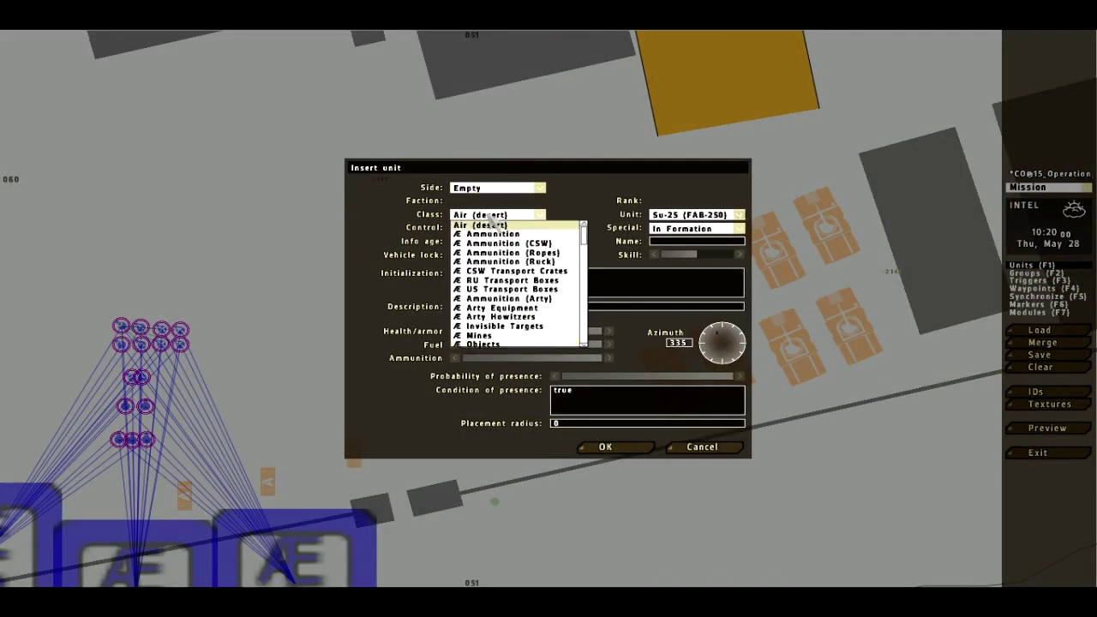
click(656, 220)
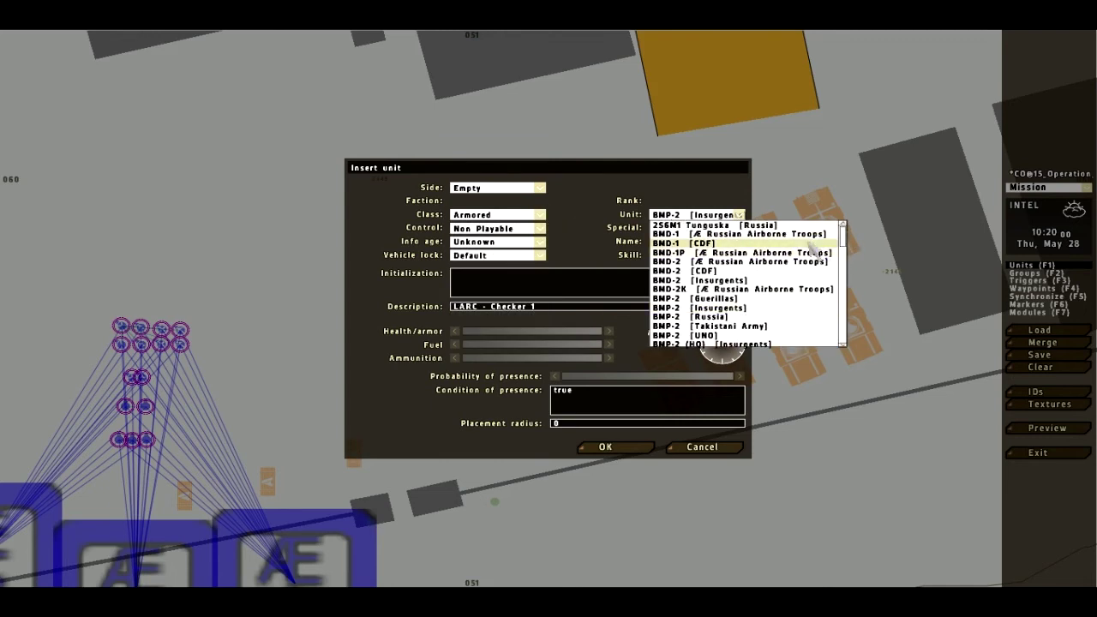
click(517, 216)
scroll(531, 319, down, 2)
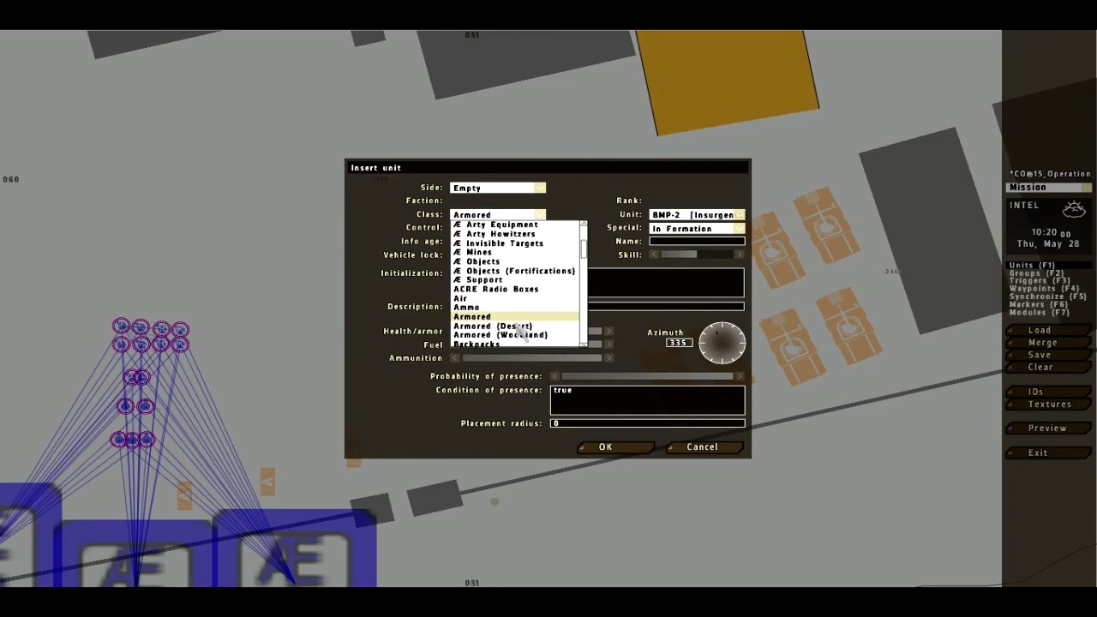
click(532, 324)
click(683, 216)
scroll(683, 219, up, 2)
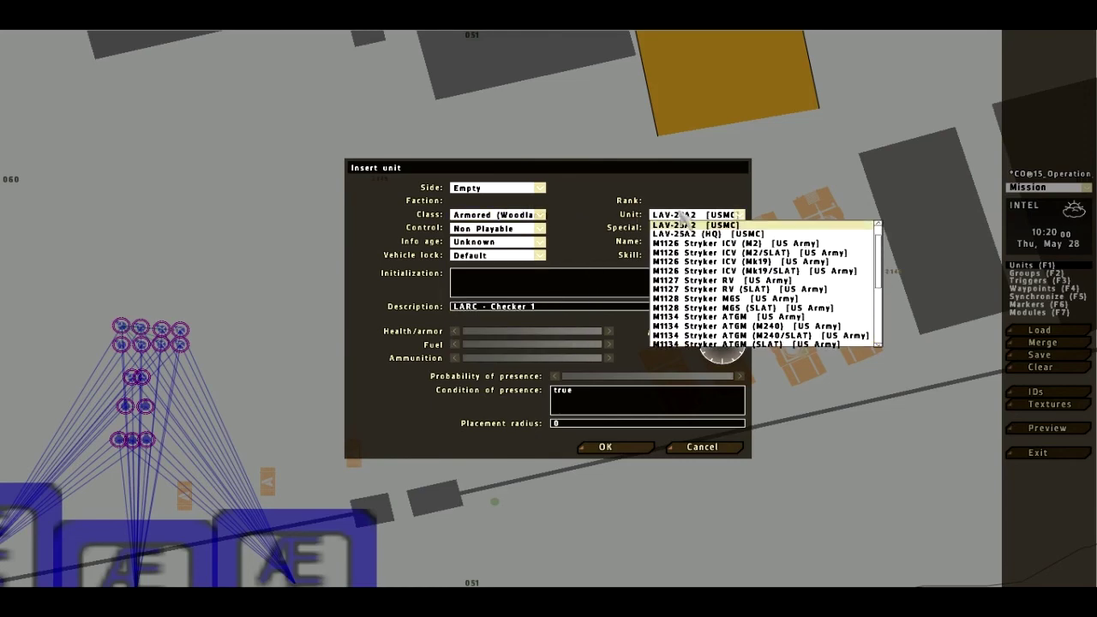
click(691, 225)
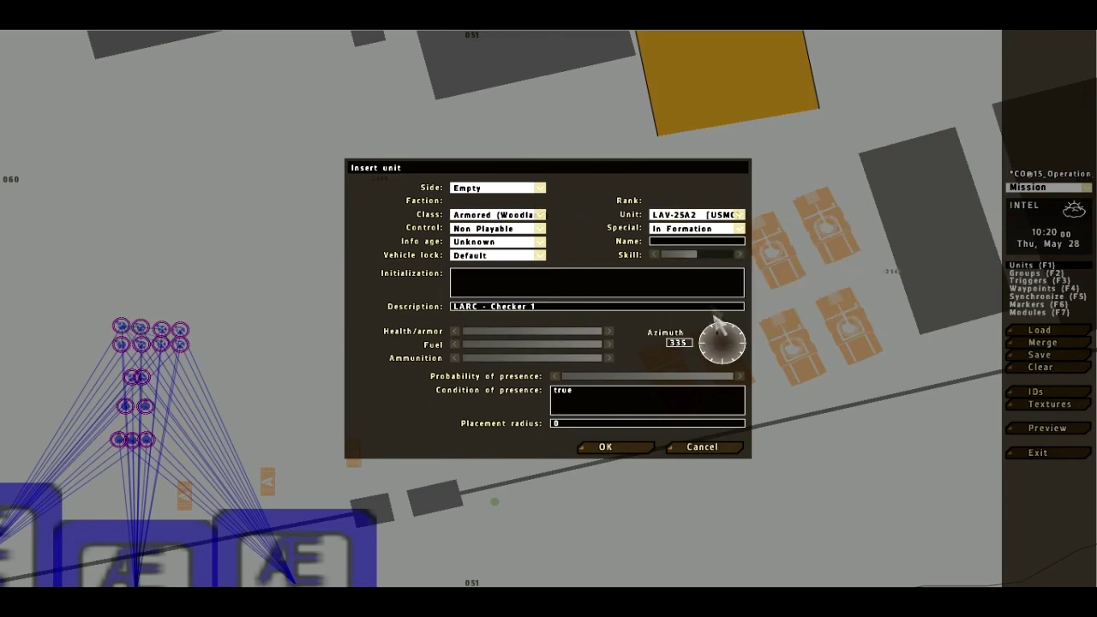
key(Return)
drag(548, 344, 505, 397)
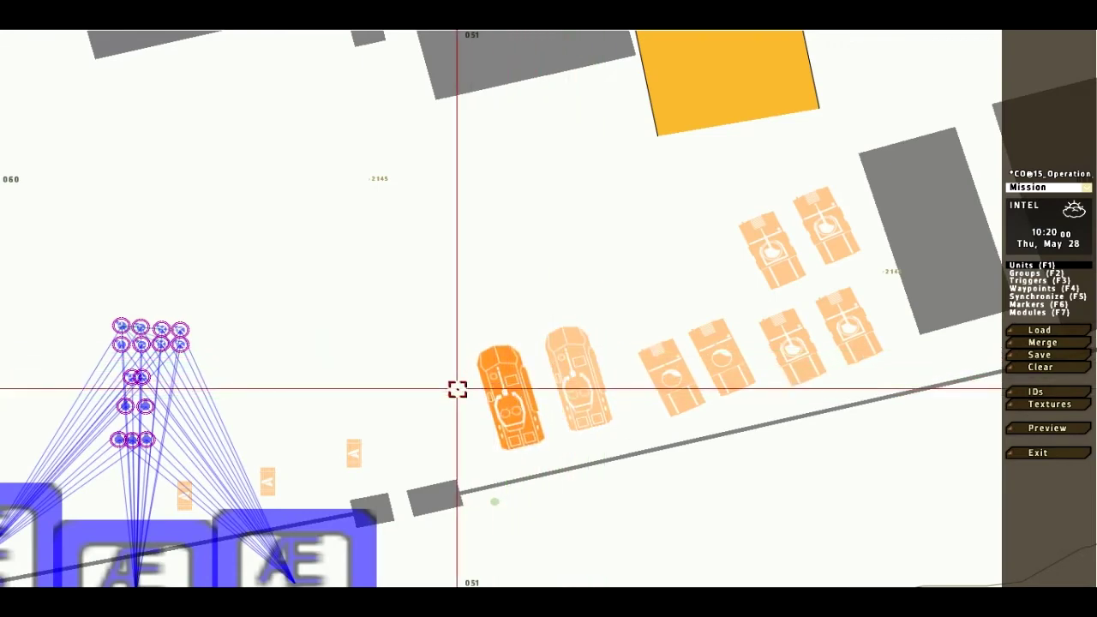
Place an empty AAVP7A1 west of the two LAV-25A2 vehicles and shift it clear of the nearest one
double_click(455, 389)
click(680, 216)
click(683, 224)
click(605, 447)
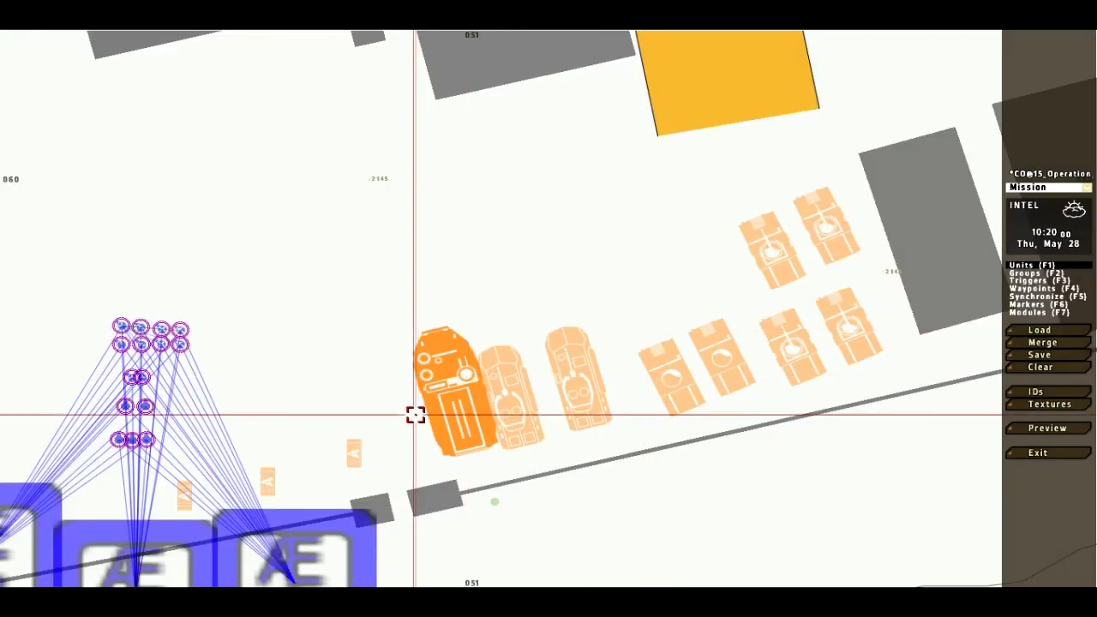
drag(448, 385, 421, 399)
right_drag(437, 392, 559, 367)
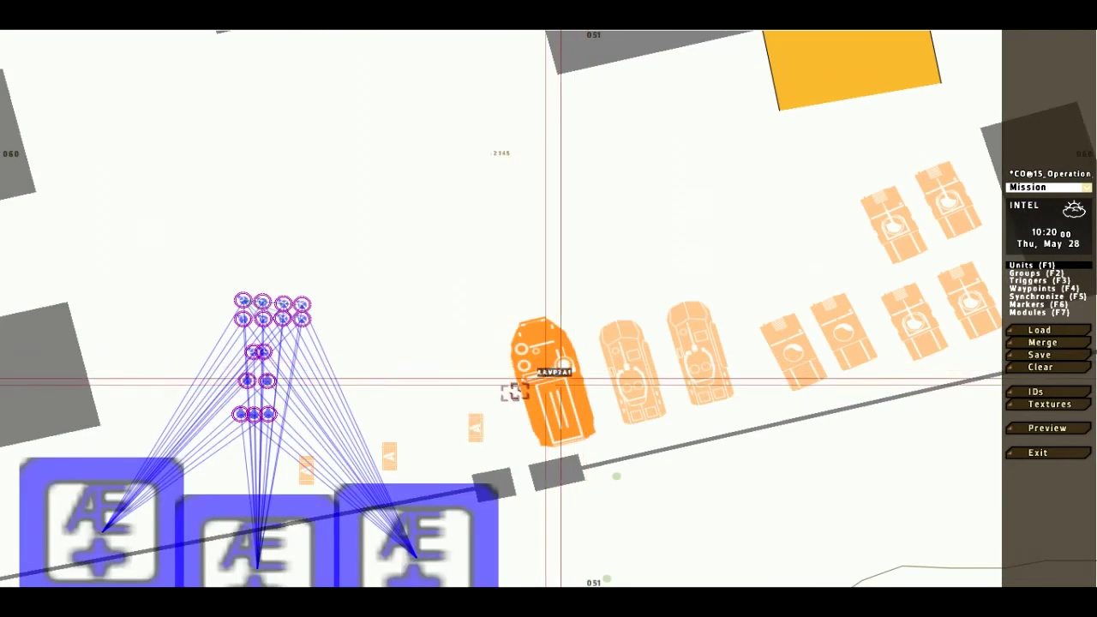
Spread the playable units into separate squad clusters between the southernmost barracks and the AAVP7A1
scroll(473, 422, down, 3)
drag(492, 408, 369, 463)
drag(382, 452, 321, 459)
click(428, 441)
drag(411, 434, 401, 442)
click(365, 452)
drag(386, 322, 336, 366)
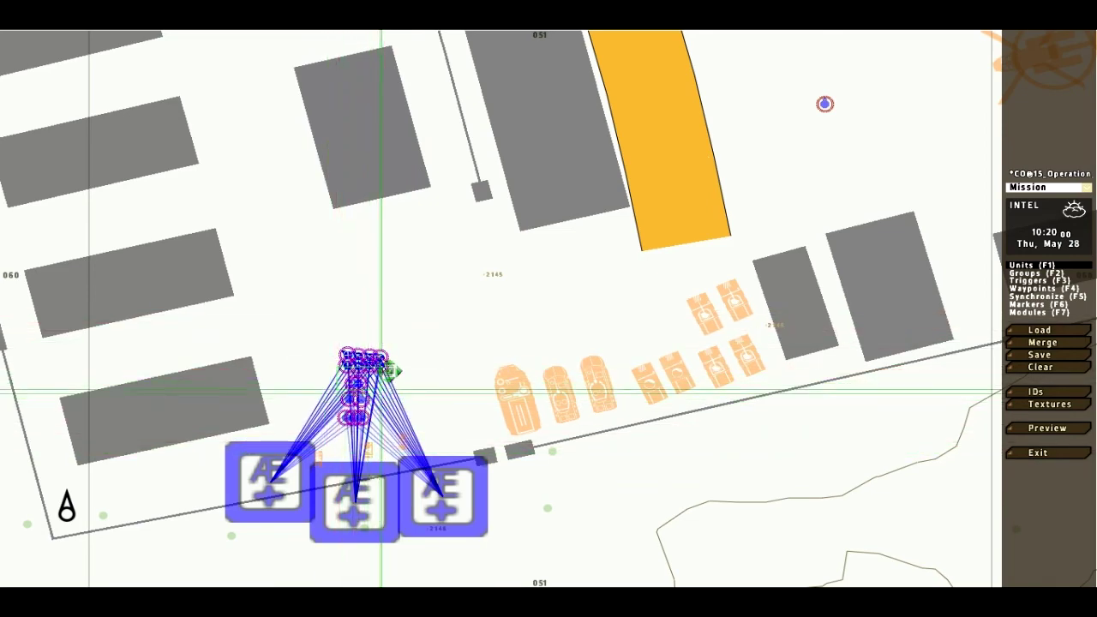
scroll(301, 375, up, 4)
drag(399, 439, 398, 442)
drag(345, 394, 238, 469)
scroll(530, 415, down, 3)
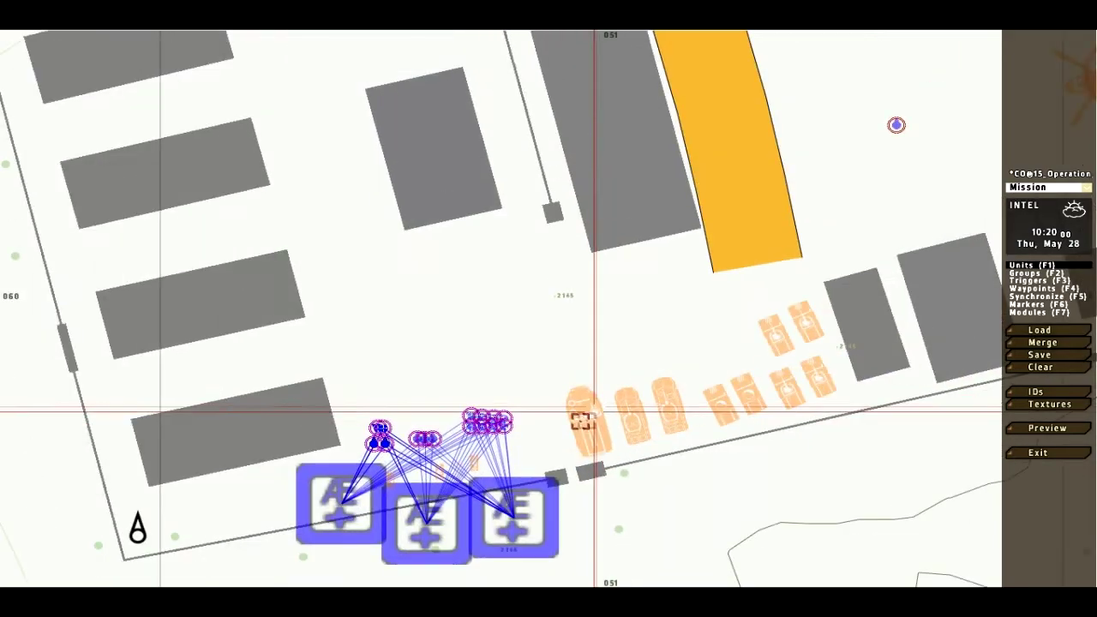
Replace the LAV-25A2 nearest the AAVP7A1 with a second AAVP7A1 and save the mission
double_click(578, 421)
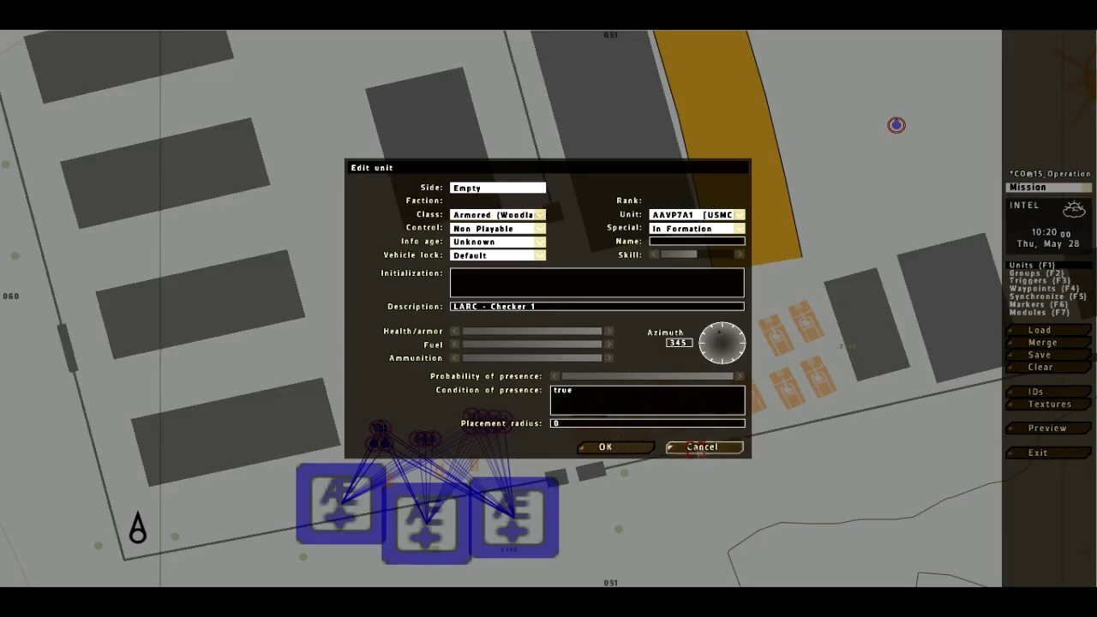
click(700, 448)
scroll(585, 413, down, 4)
scroll(600, 413, up, 5)
key(Delete)
drag(559, 415, 525, 415)
key(ctrl+v)
scroll(866, 337, down, 3)
click(1037, 355)
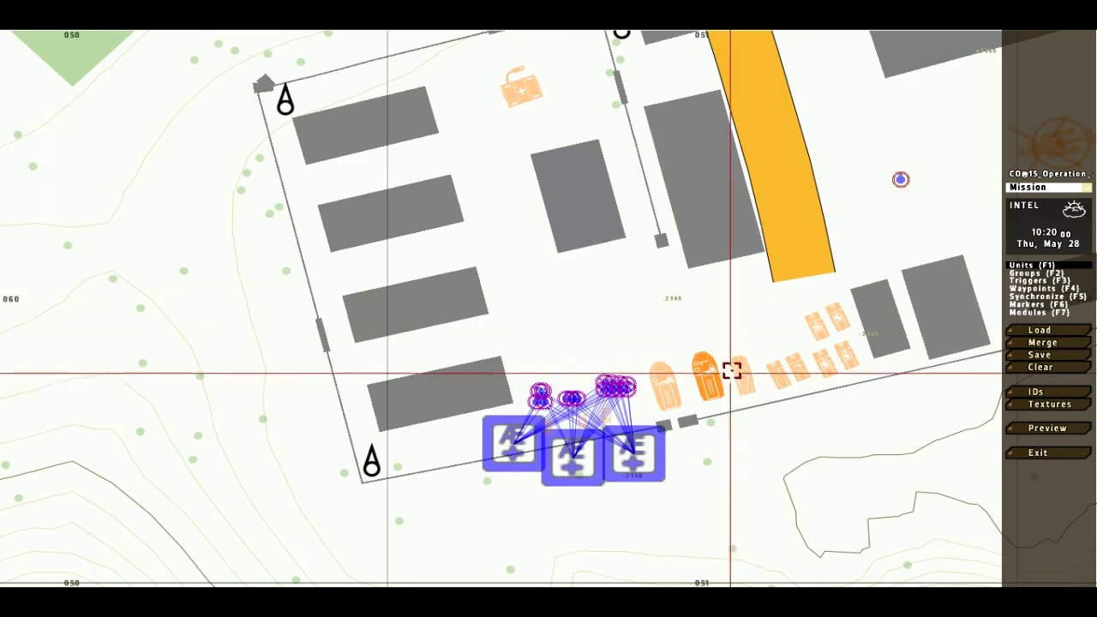
Adjust the positions of the LAV-25A2 and the two AAVP7A1s in the row west of the HMMWVs
scroll(326, 300, down, 2)
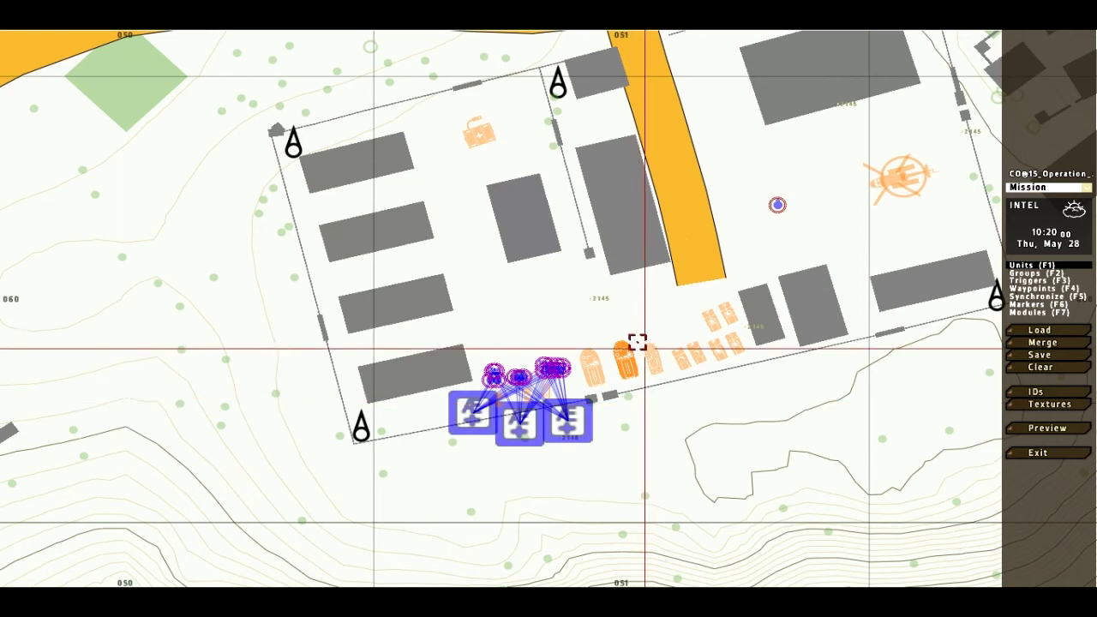
scroll(651, 366, down, 1)
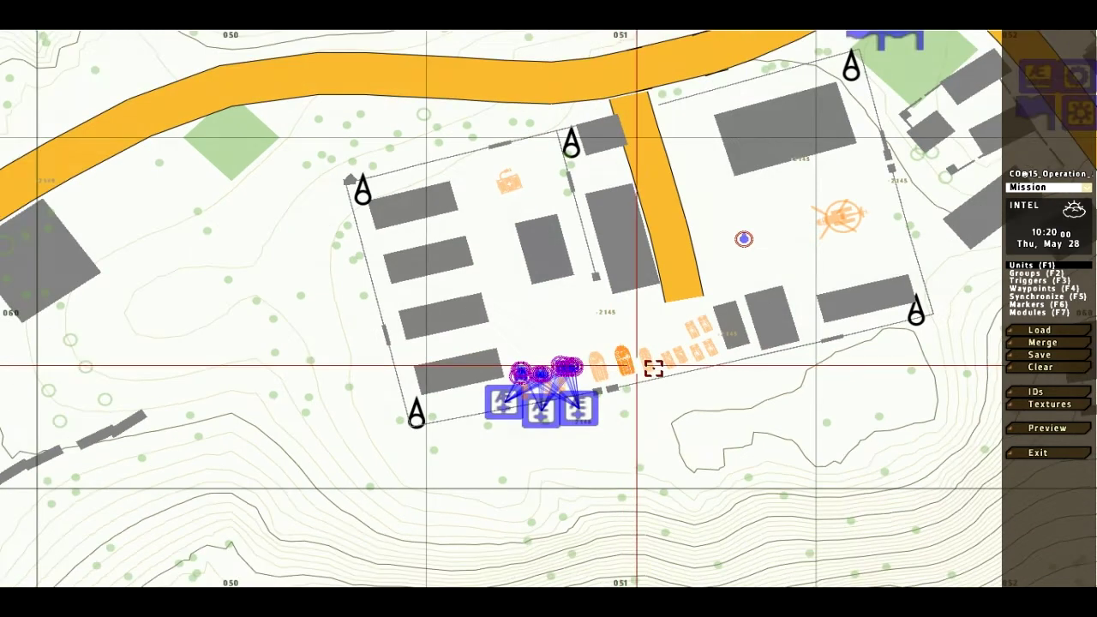
scroll(631, 360, up, 5)
scroll(641, 355, down, 1)
click(649, 348)
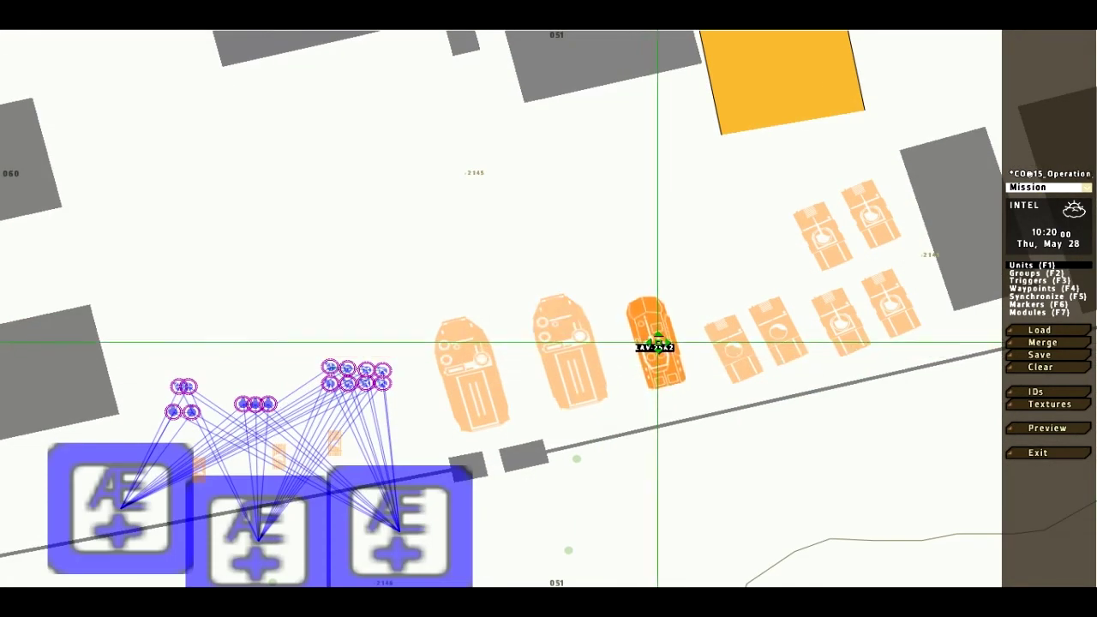
scroll(643, 326, up, 2)
drag(657, 283, 494, 378)
click(490, 358)
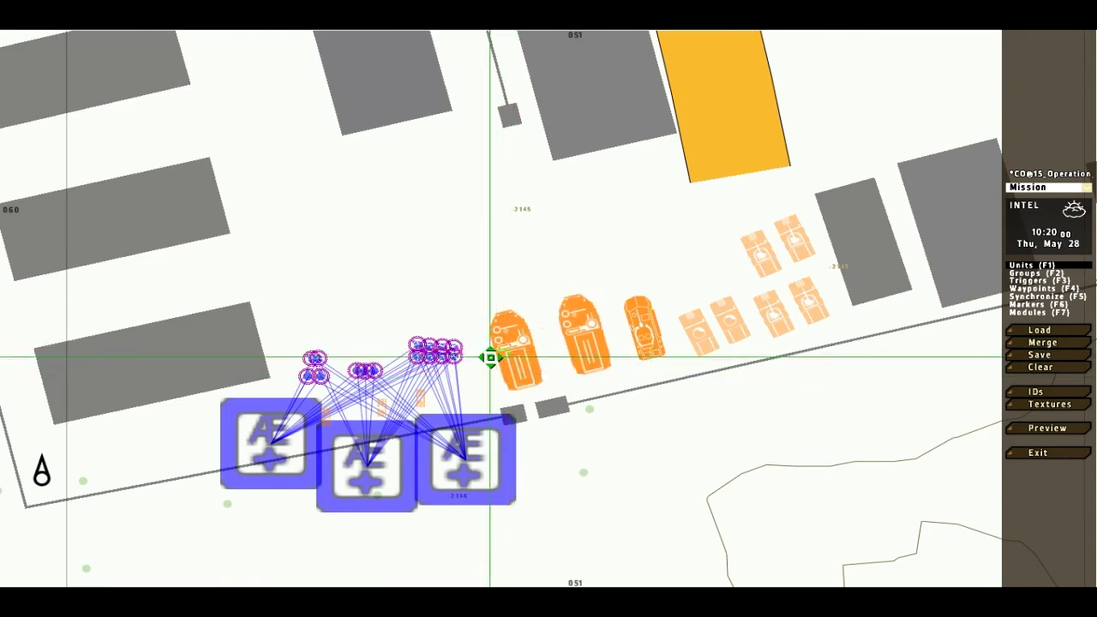
drag(682, 282, 486, 352)
click(536, 301)
Place an empty MTVR (Ammunition) [US Army] from the Support class south of the helicopter, at azimuth 335
scroll(583, 308, down, 3)
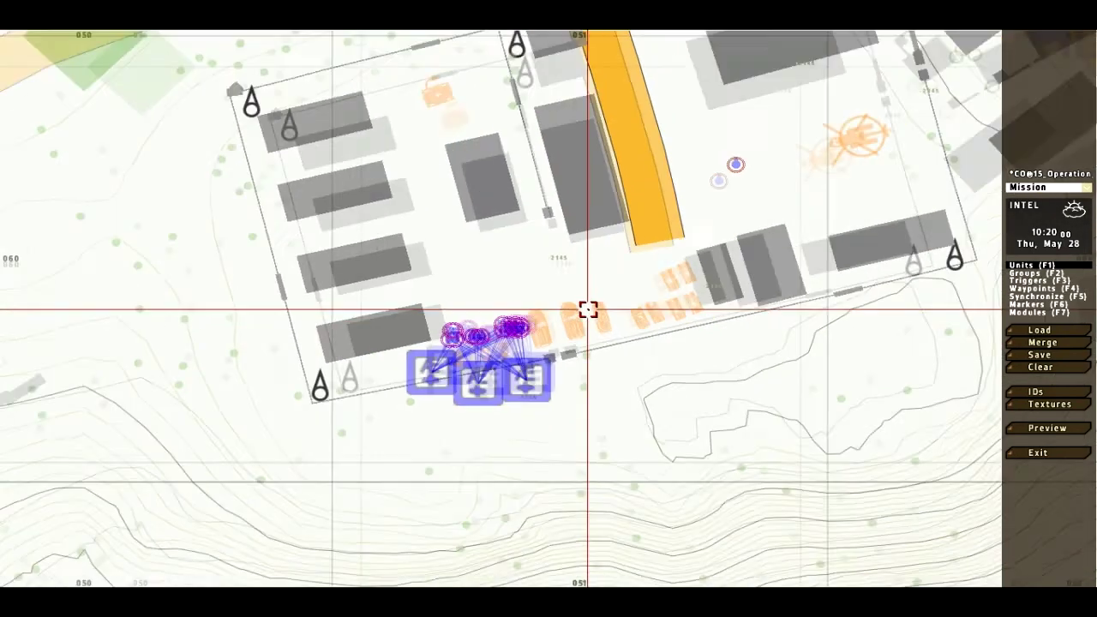
scroll(585, 300, up, 2)
scroll(579, 291, down, 3)
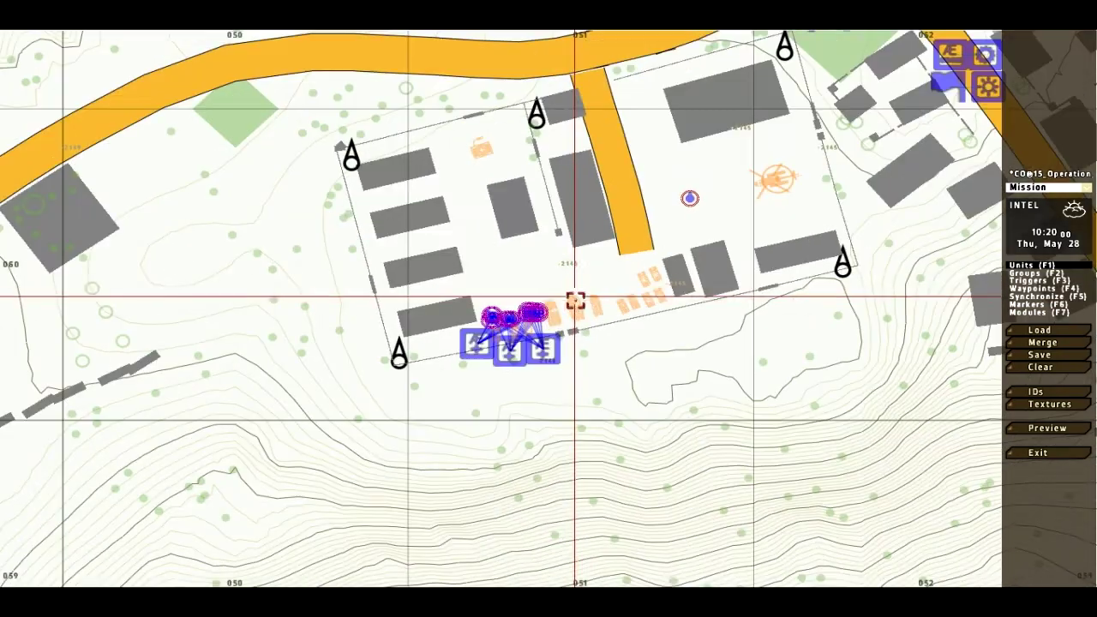
scroll(739, 62, up, 4)
double_click(686, 352)
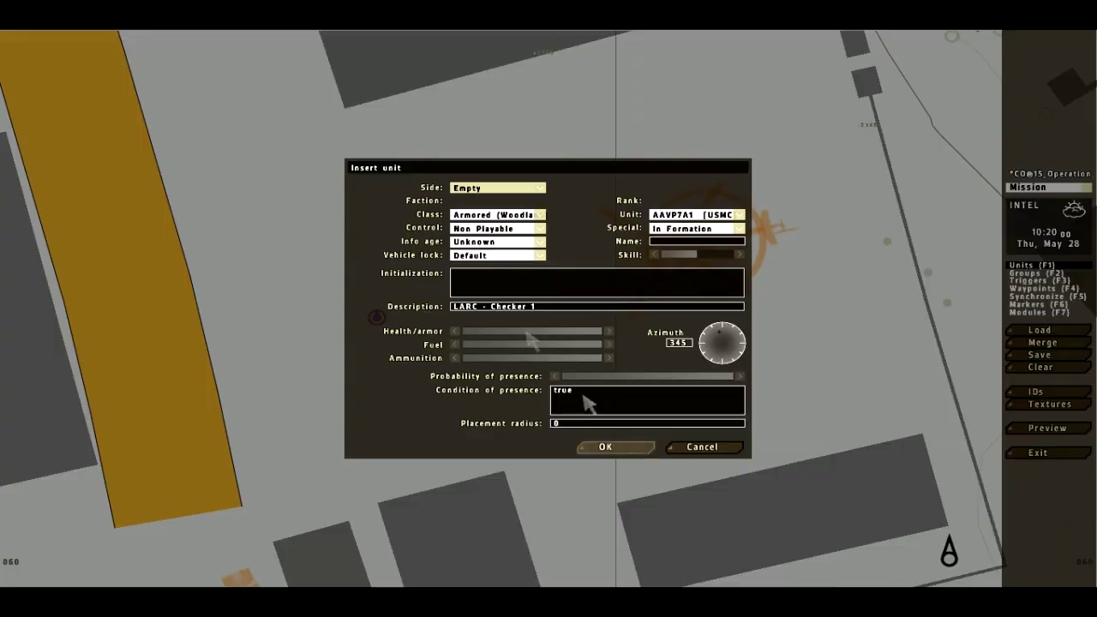
click(471, 221)
scroll(463, 233, down, 10)
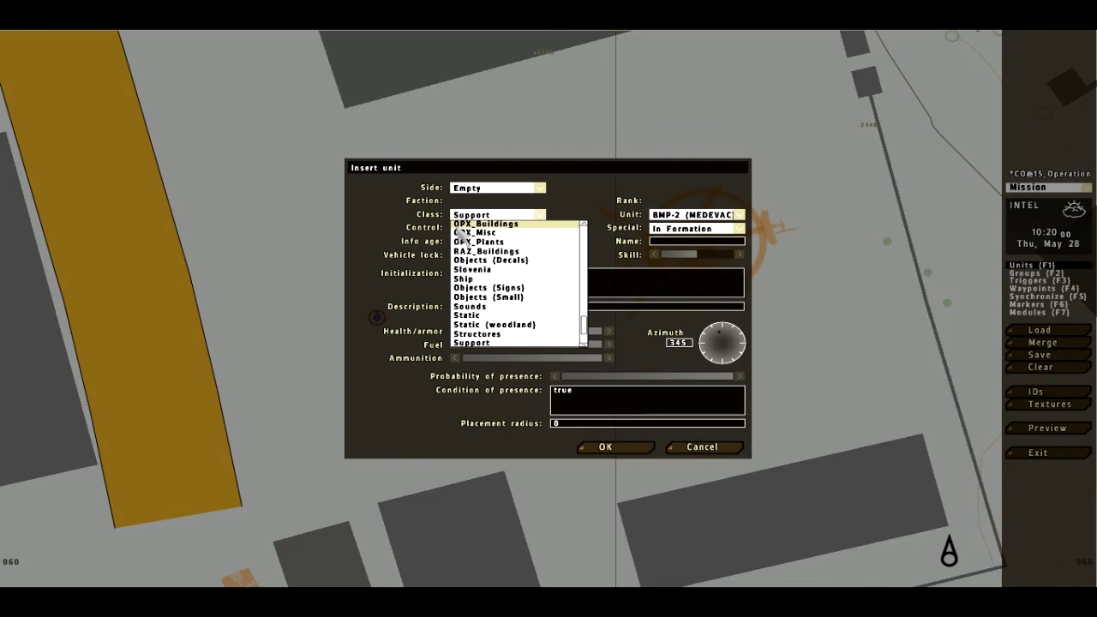
click(669, 215)
click(693, 218)
scroll(717, 267, down, 5)
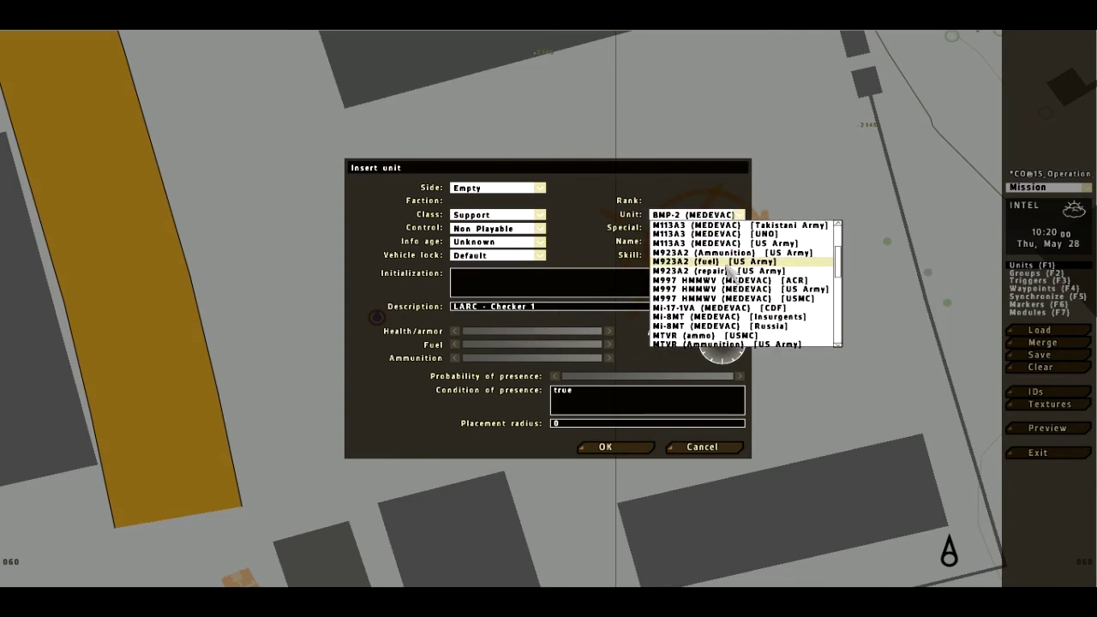
scroll(725, 279, down, 3)
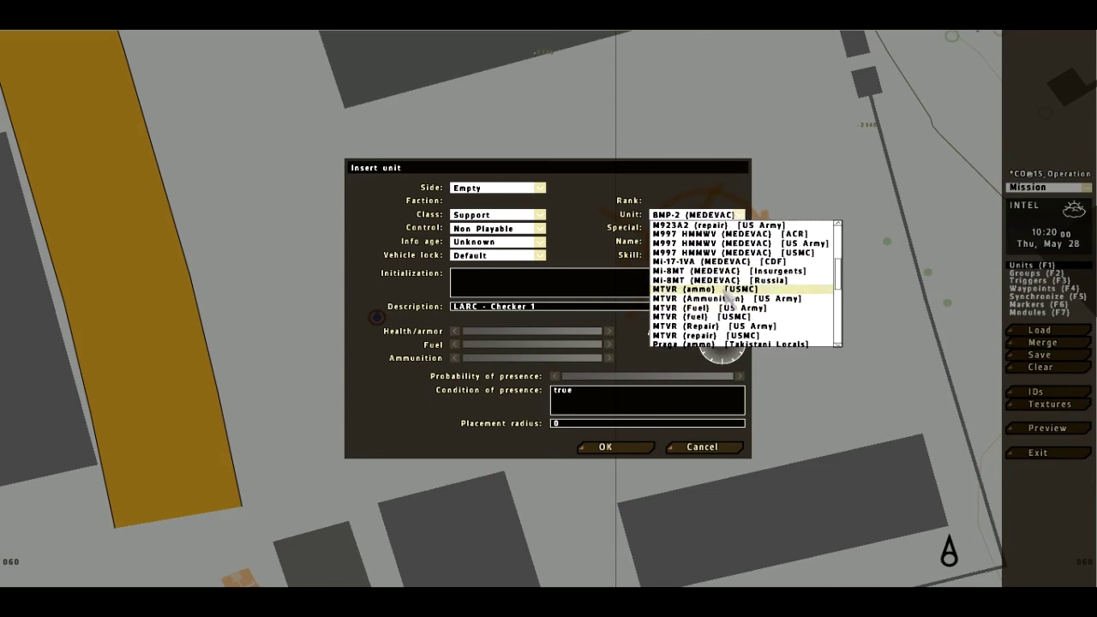
click(725, 298)
key(Return)
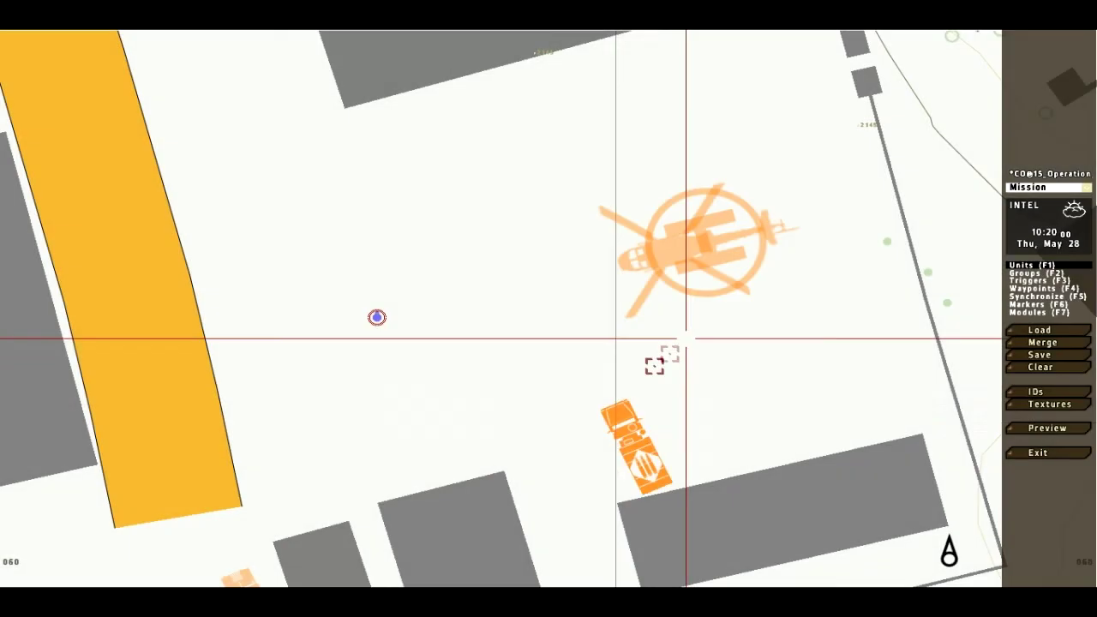
Place an empty MTVR (Fuel) [US Army] and an empty MTVR repair truck east of the ammunition truck
double_click(700, 439)
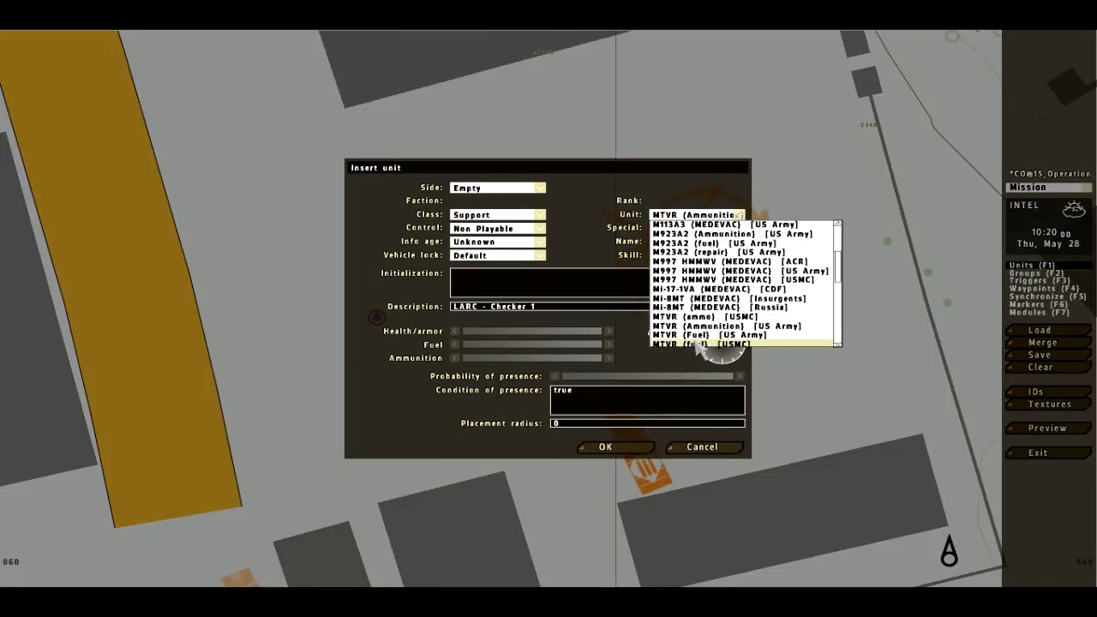
key(Return)
double_click(743, 404)
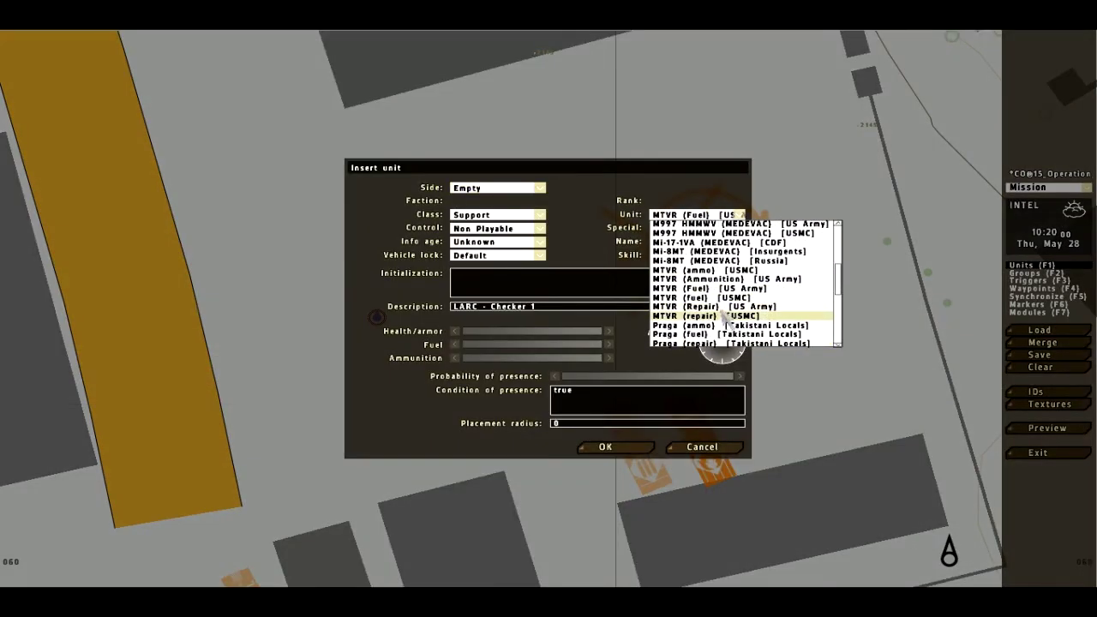
click(725, 313)
key(Return)
Space the fuel and repair trucks farther east and adjust the ammunition truck's position south of the helicopter
drag(737, 415, 847, 468)
drag(710, 437, 772, 487)
click(653, 478)
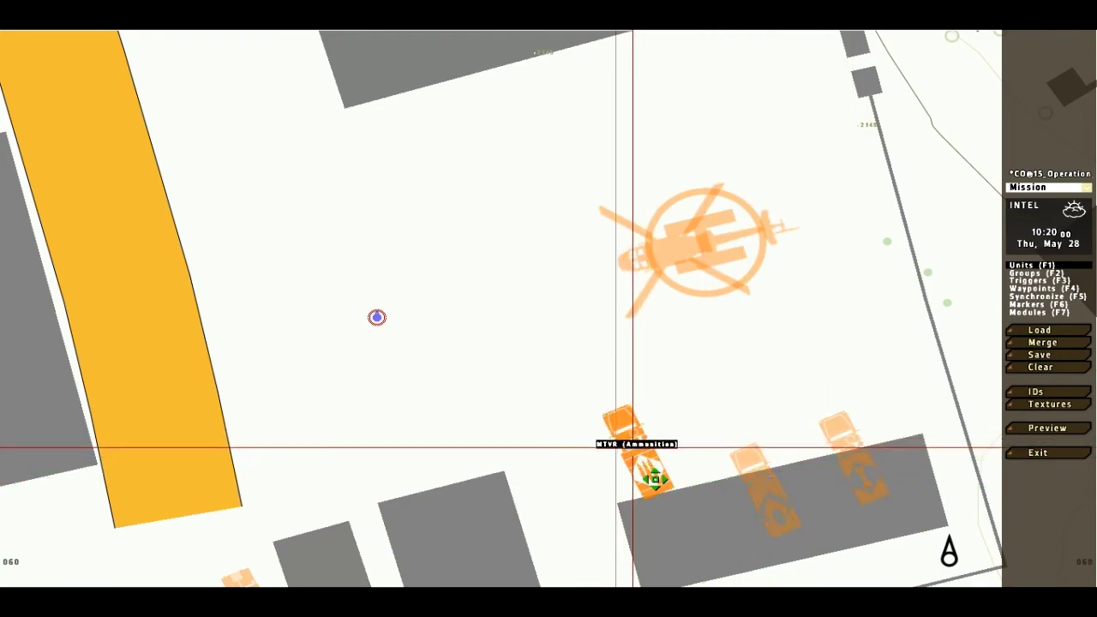
Move the player Crewman from the mine compound to the open hillside northwest of it
scroll(617, 454, down, 10)
drag(600, 322, 556, 231)
scroll(600, 326, down, 6)
key(F6)
scroll(553, 249, up, 1)
scroll(600, 241, up, 6)
scroll(635, 256, down, 2)
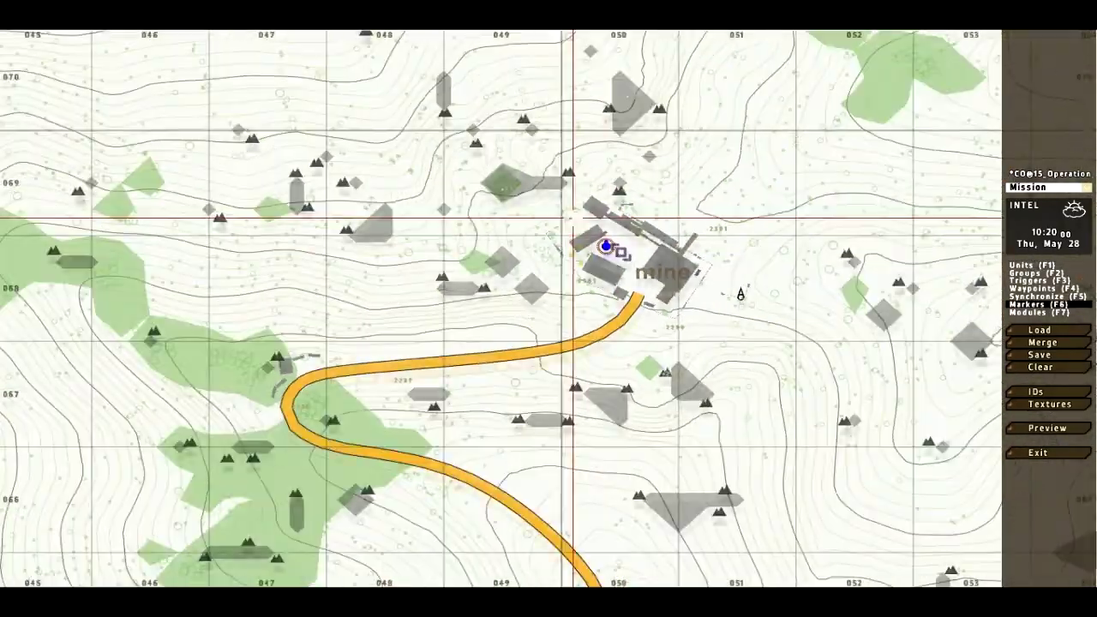
scroll(574, 217, up, 2)
drag(654, 321, 486, 133)
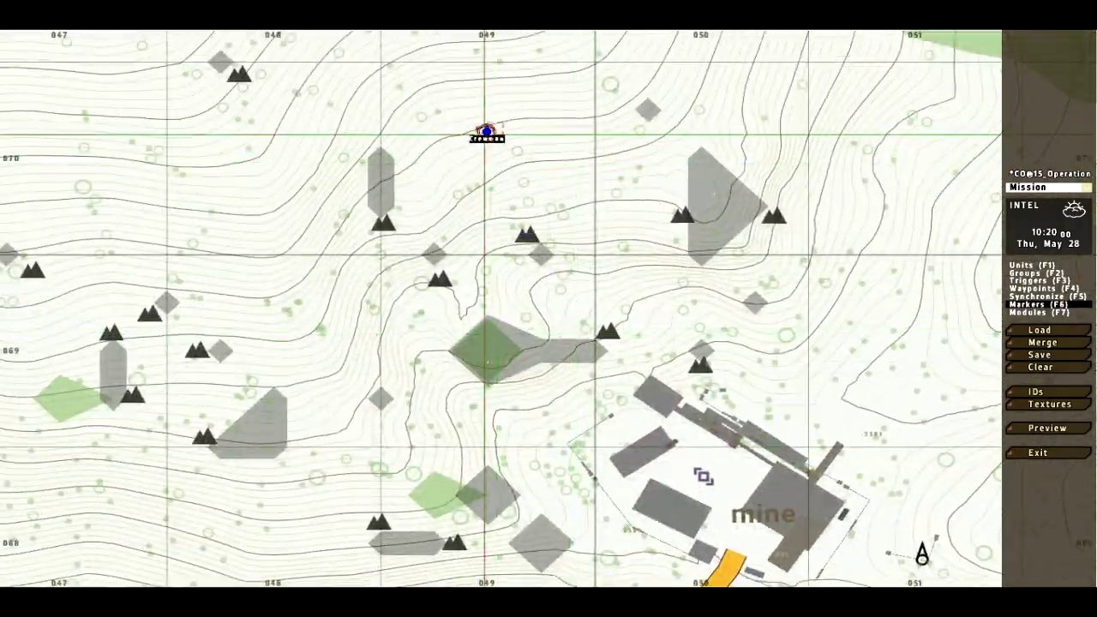
Set up a new OPFOR unit north of the mine: faction Takistani Militia, class Men, unit Militiaman (Lee-Enfield)
scroll(514, 146, up, 2)
scroll(757, 293, up, 1)
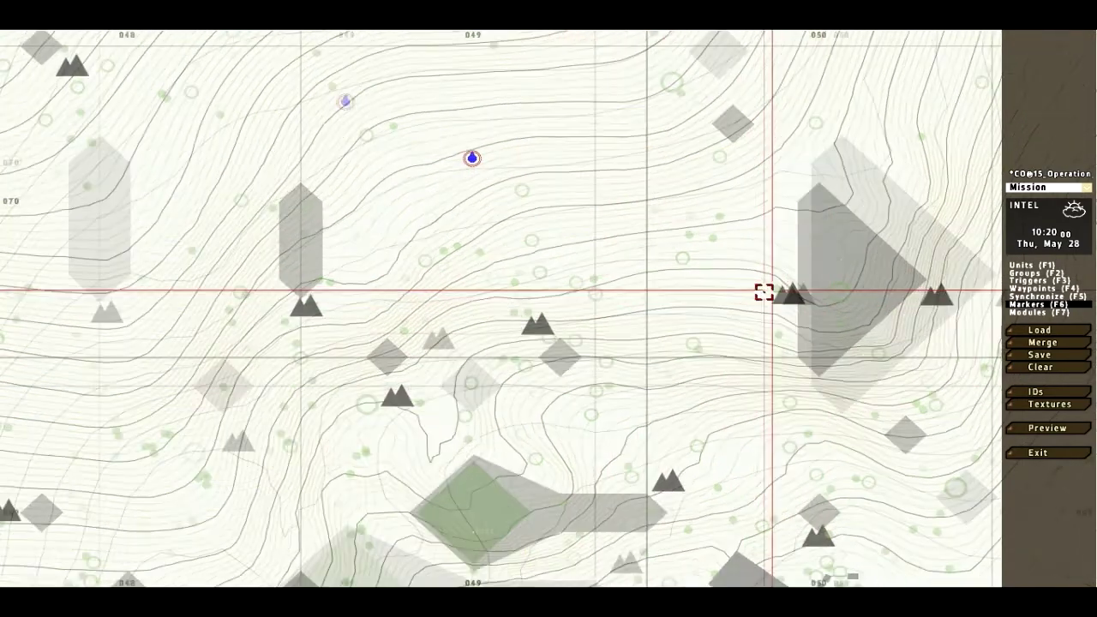
scroll(764, 292, up, 2)
double_click(763, 288)
click(492, 190)
click(475, 207)
click(480, 201)
click(479, 204)
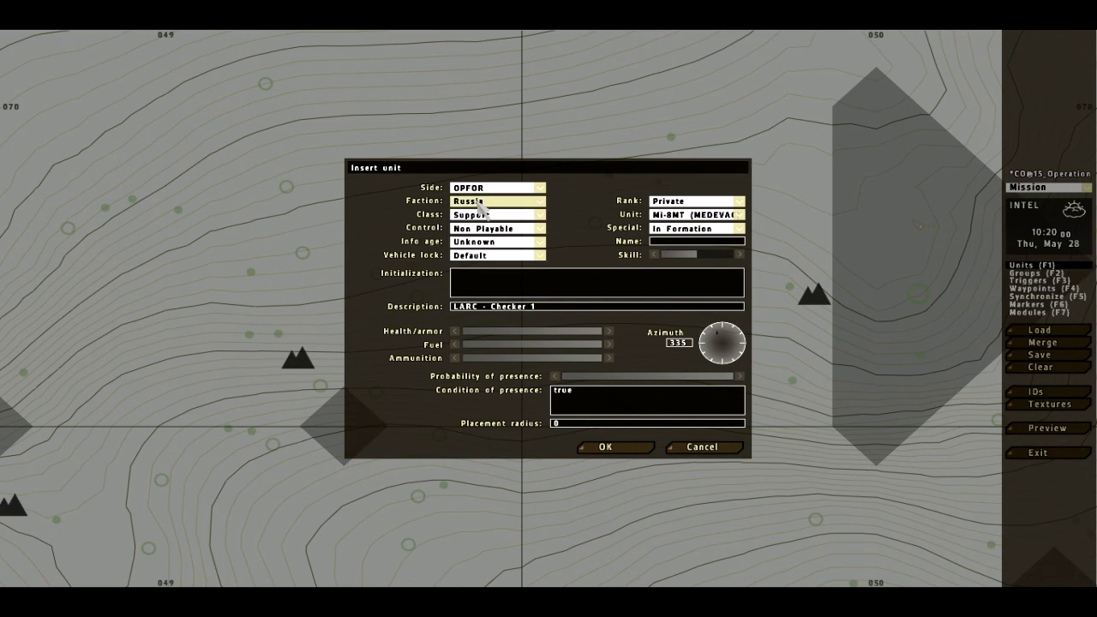
click(480, 201)
click(489, 240)
click(480, 201)
click(488, 252)
click(696, 215)
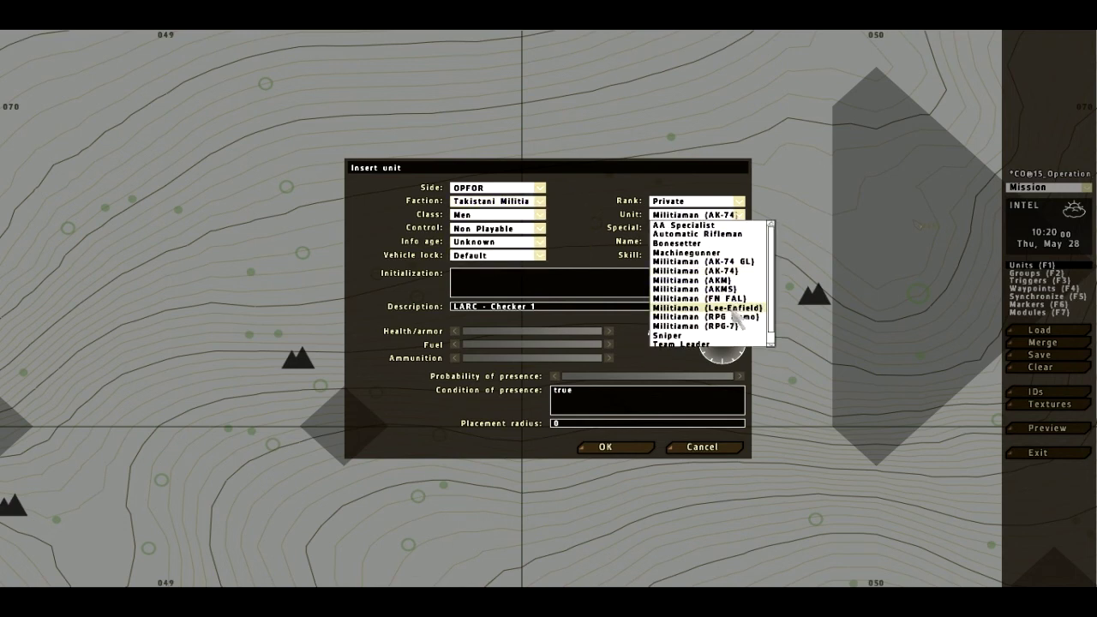
click(730, 308)
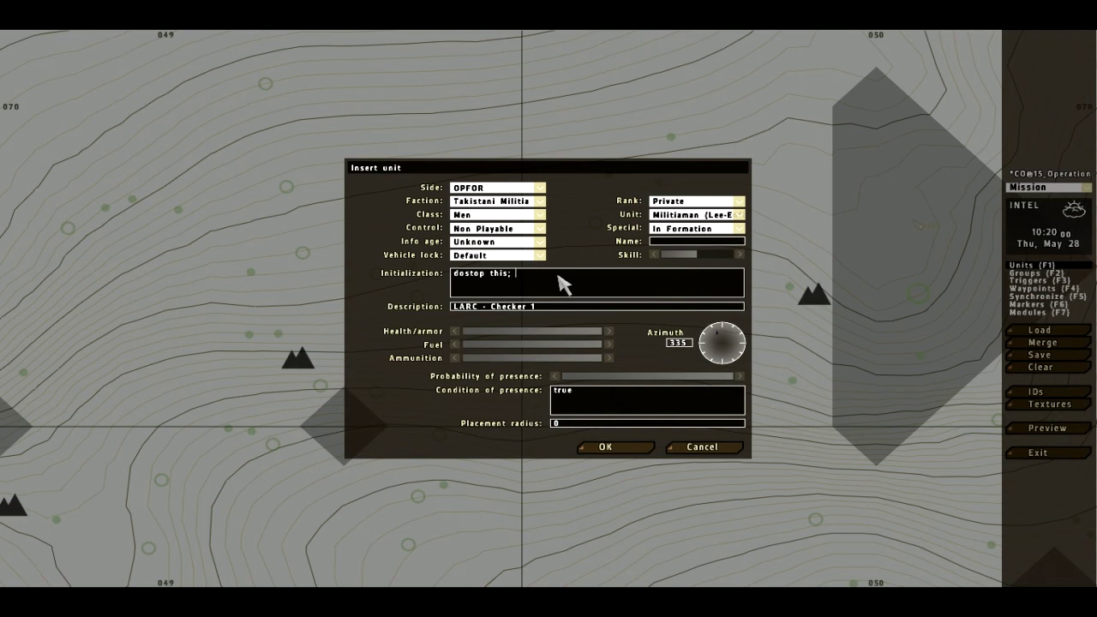
Give the militiaman the initialization dostop this; this setunitpos "middle"; this allowfleeing 0; with an empty description and azimuth 180, and place him
text(this setunitpos "middle"; this allow)
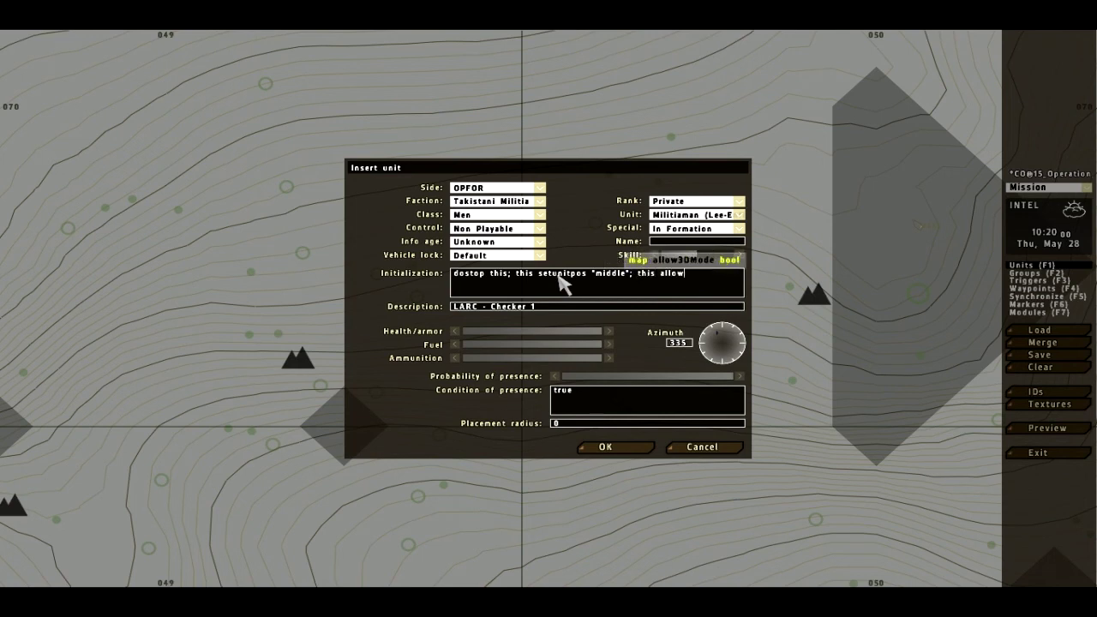
text(fleeing 0;)
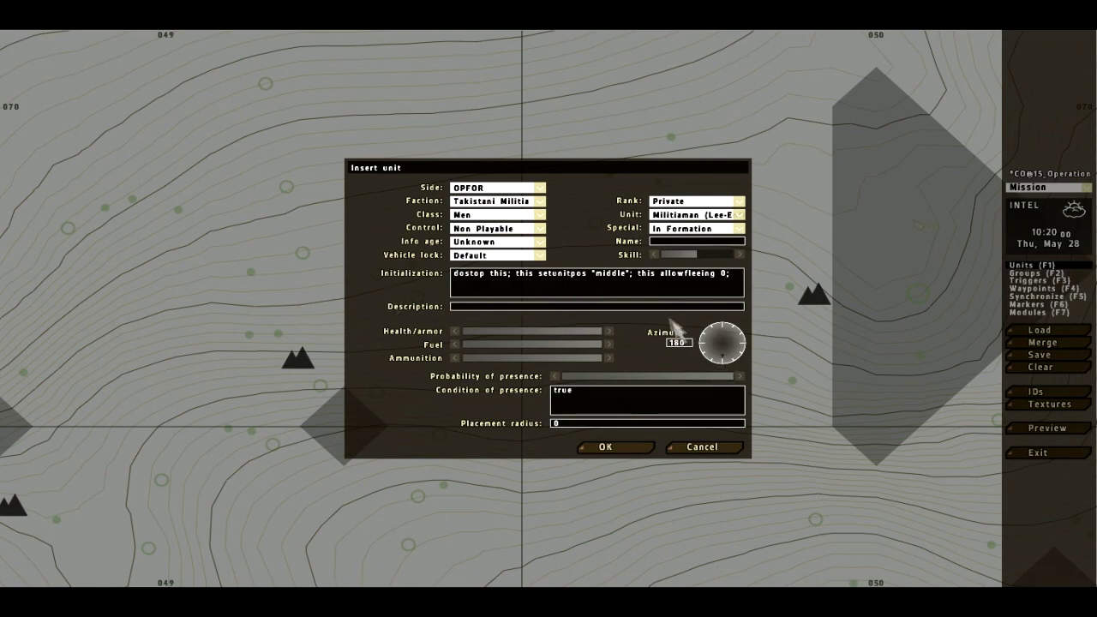
key(Return)
Set the player Crewman's initialization to this setcaptive true;
scroll(649, 303, down, 5)
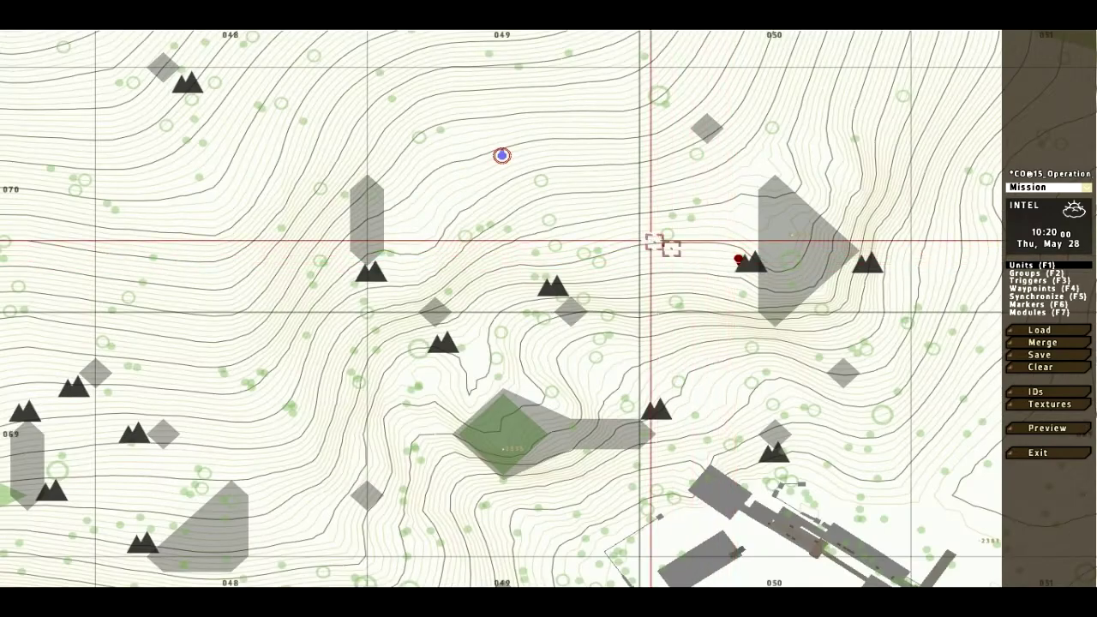
double_click(502, 155)
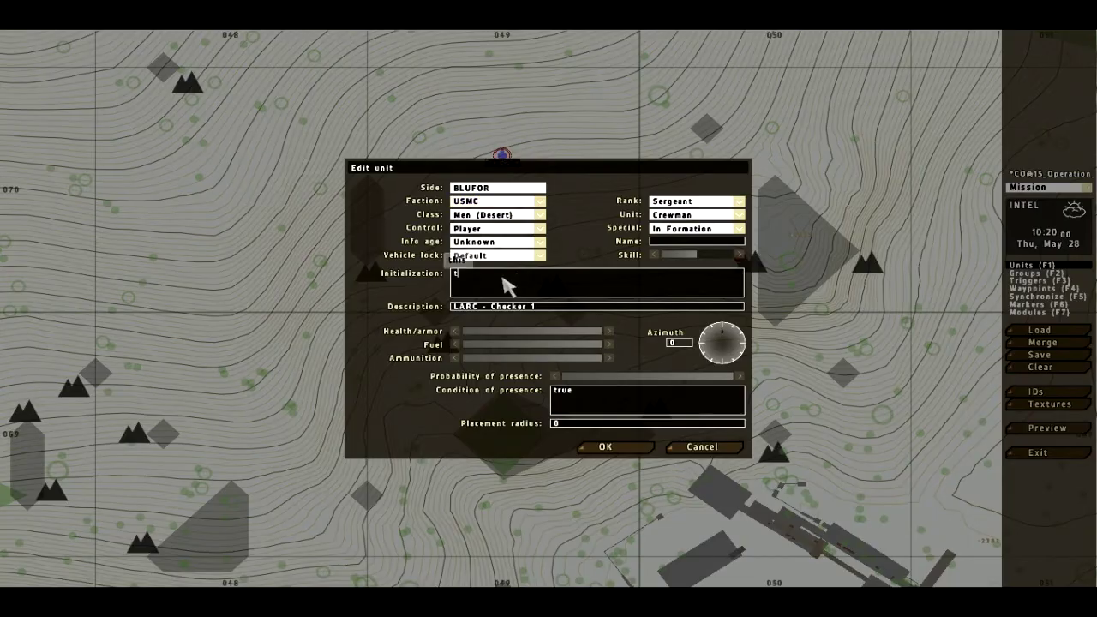
click(503, 279)
text(this setp)
key(BackSpace)
text(captive true;)
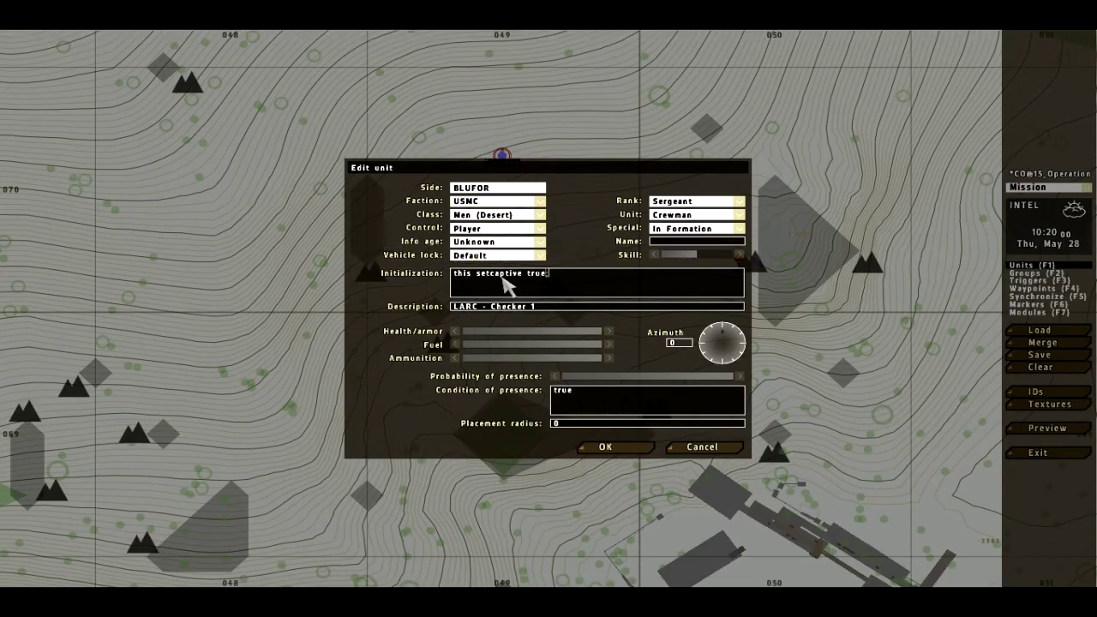
key(Return)
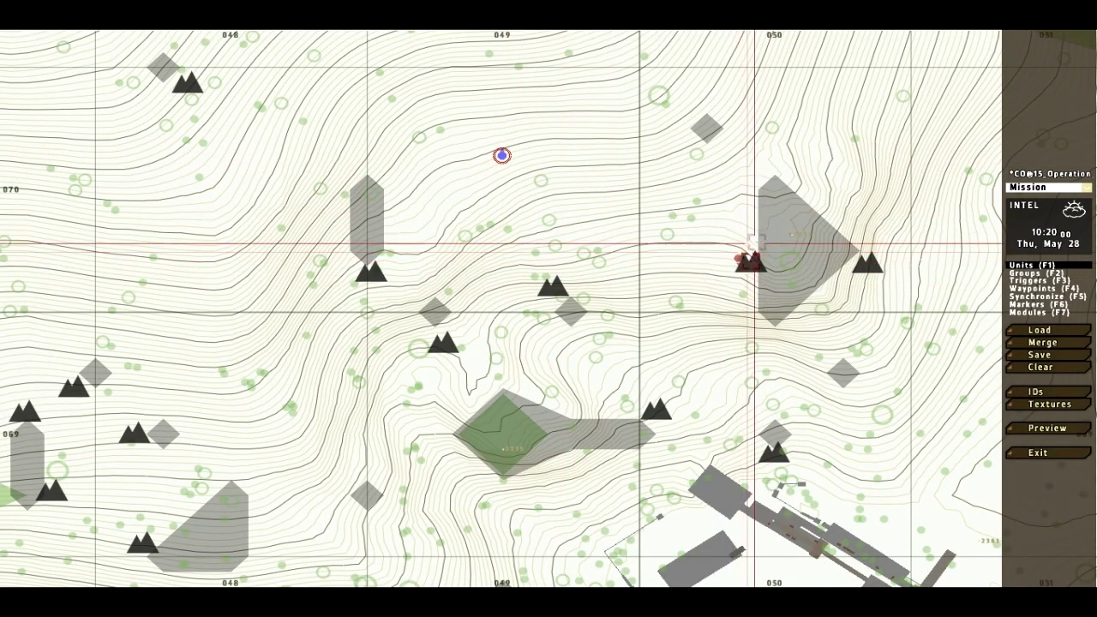
Show the map object IDs and examine the bushes on the slope west of the Crewman for an enemy position
scroll(338, 247, down, 2)
scroll(332, 244, up, 5)
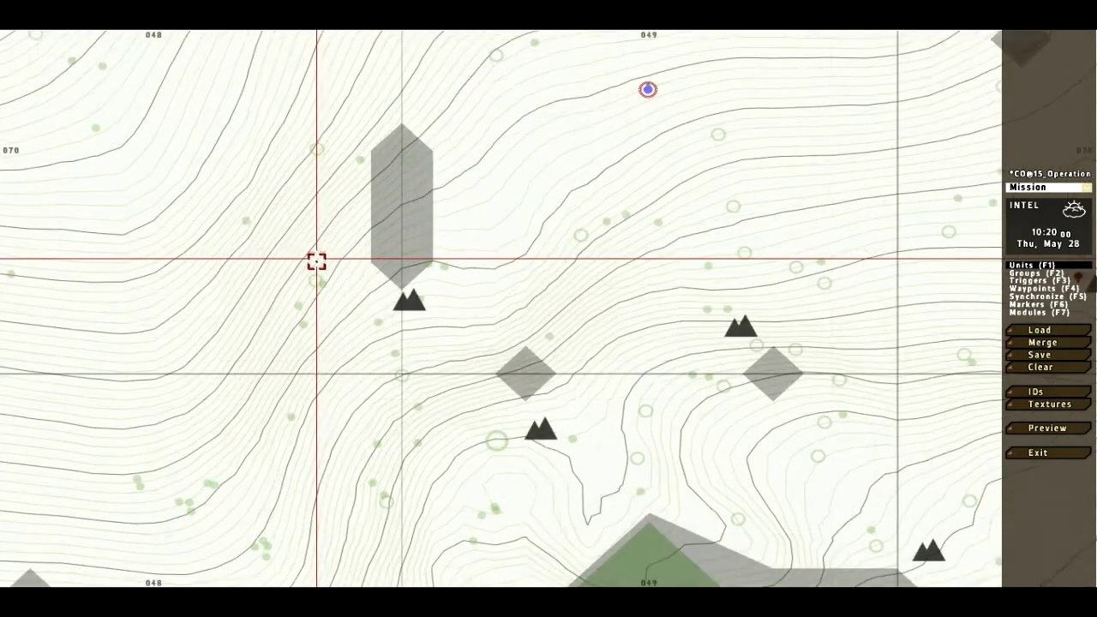
right_drag(317, 260, 428, 199)
scroll(382, 219, down, 3)
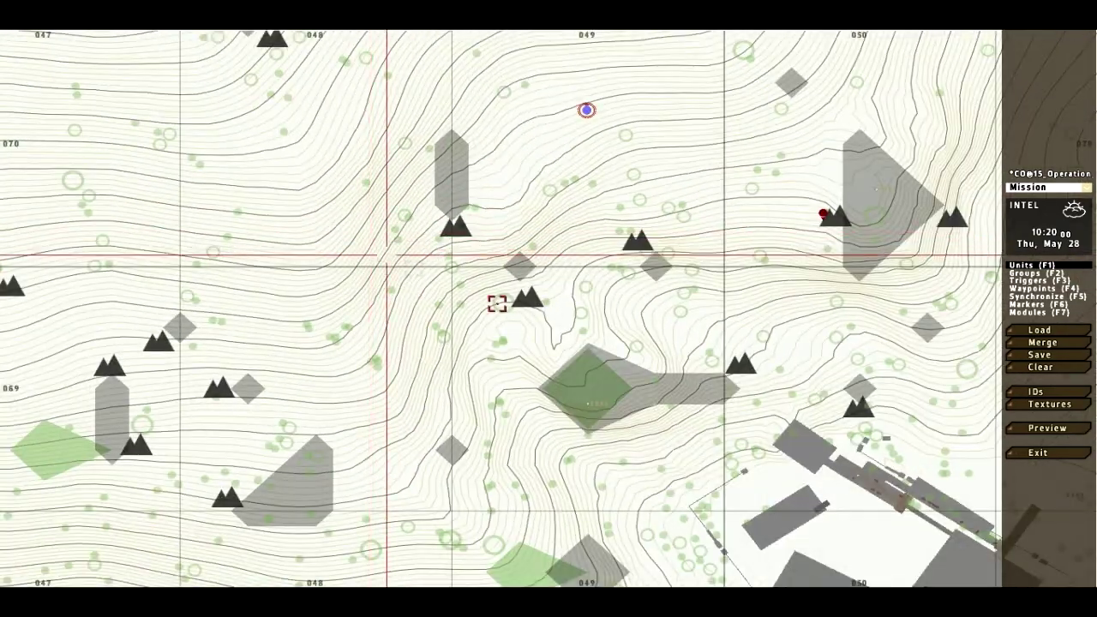
scroll(421, 249, up, 5)
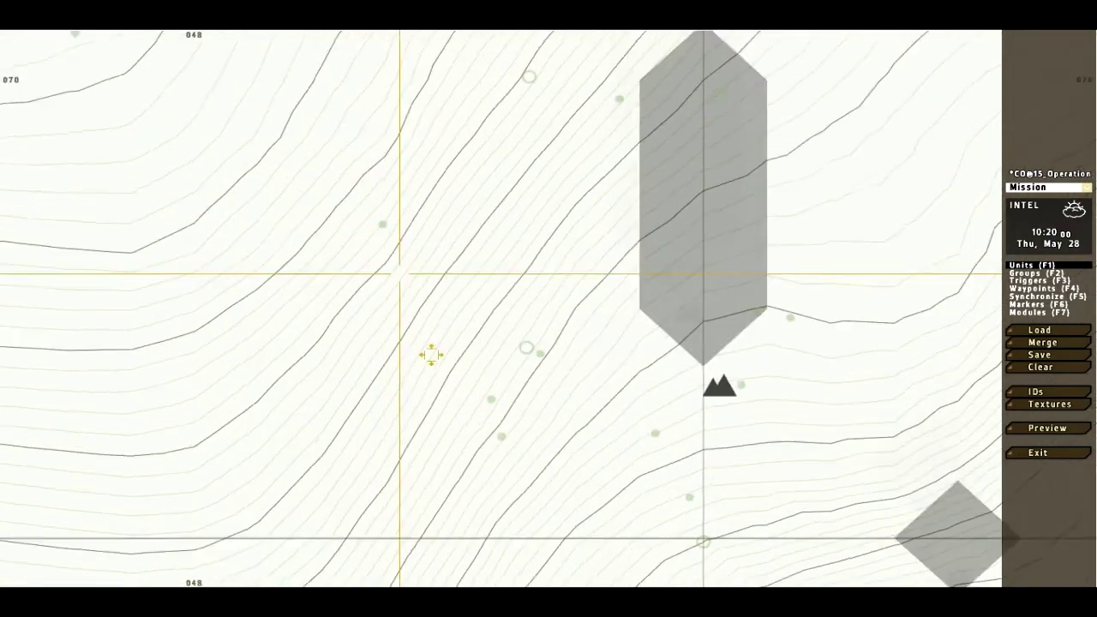
scroll(483, 230, down, 1)
click(1035, 392)
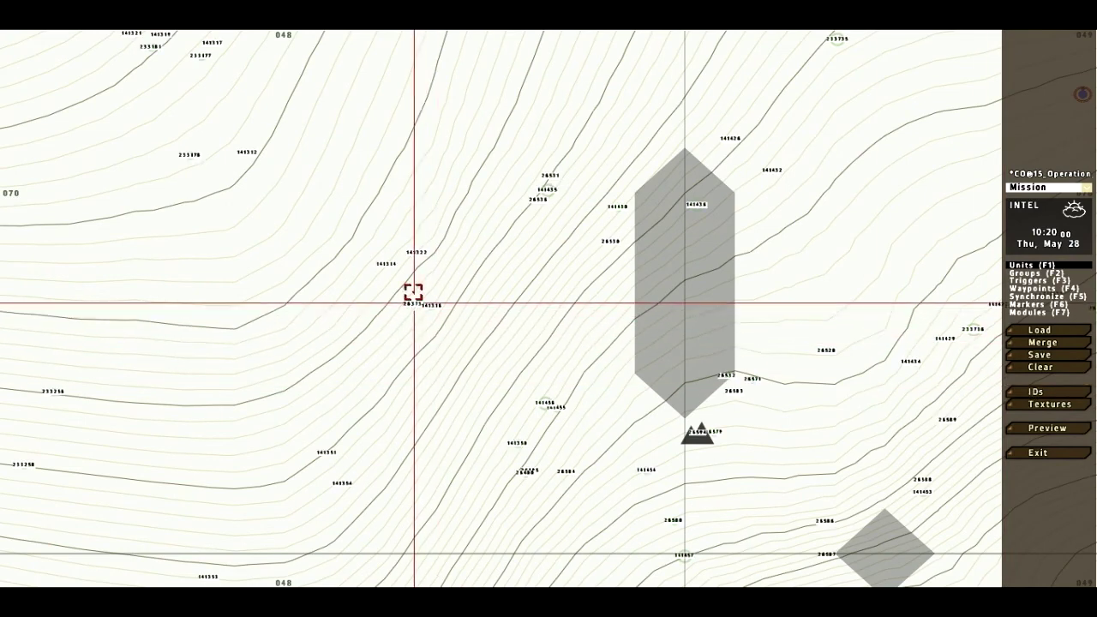
scroll(412, 294, up, 3)
scroll(443, 328, down, 3)
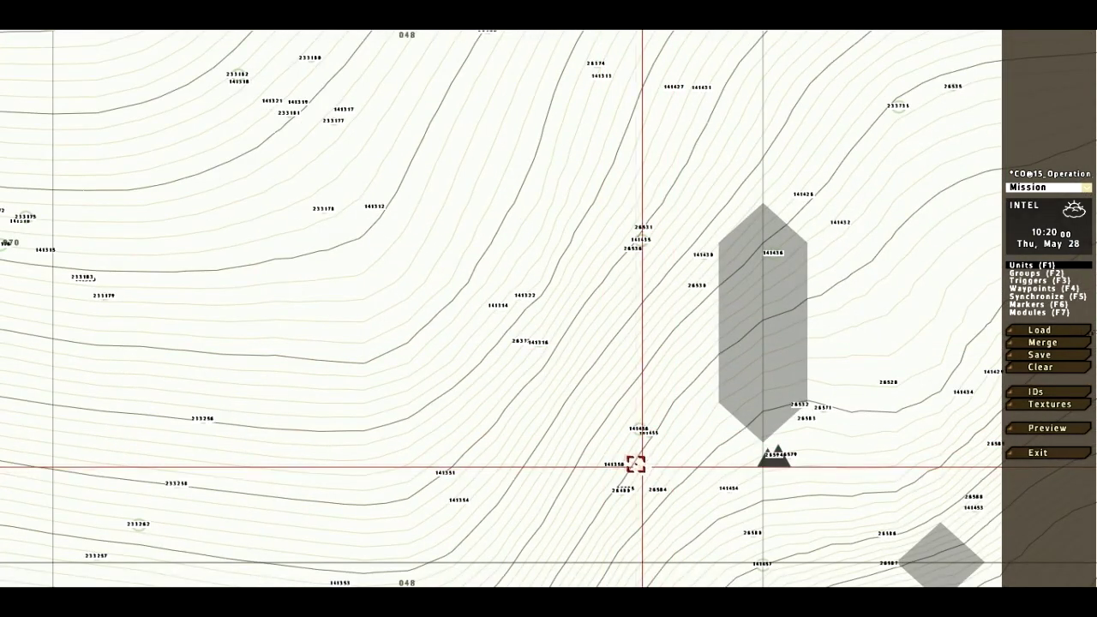
scroll(639, 234, up, 6)
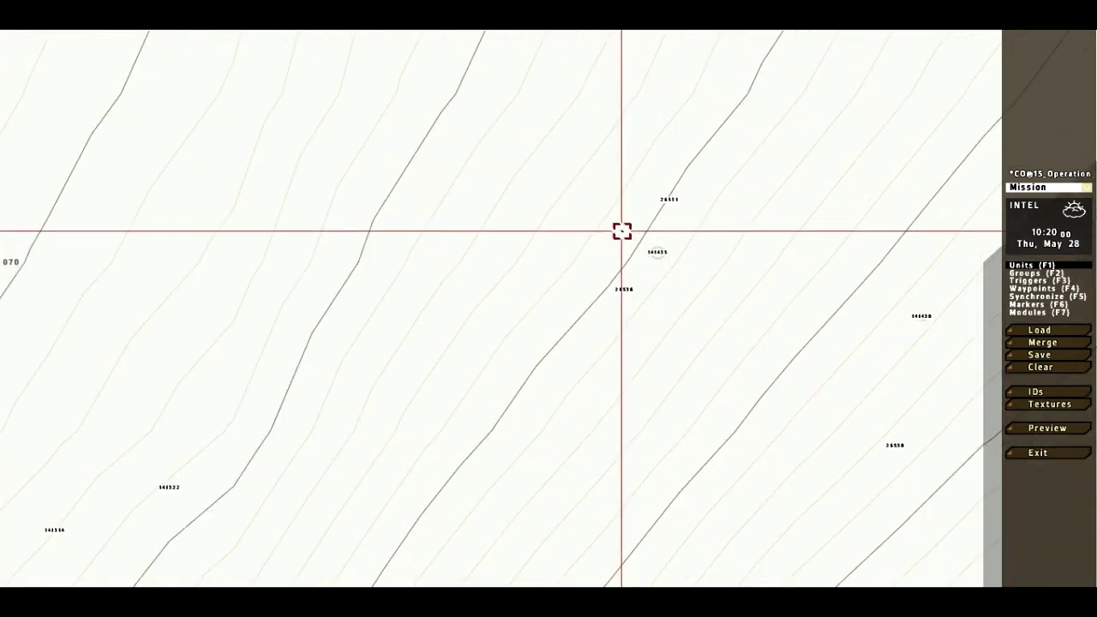
Place a copied militiaman beside the bush on the slope west of the Crewman and set his unit to Militiaman (AK-74) with azimuth 120
double_click(625, 250)
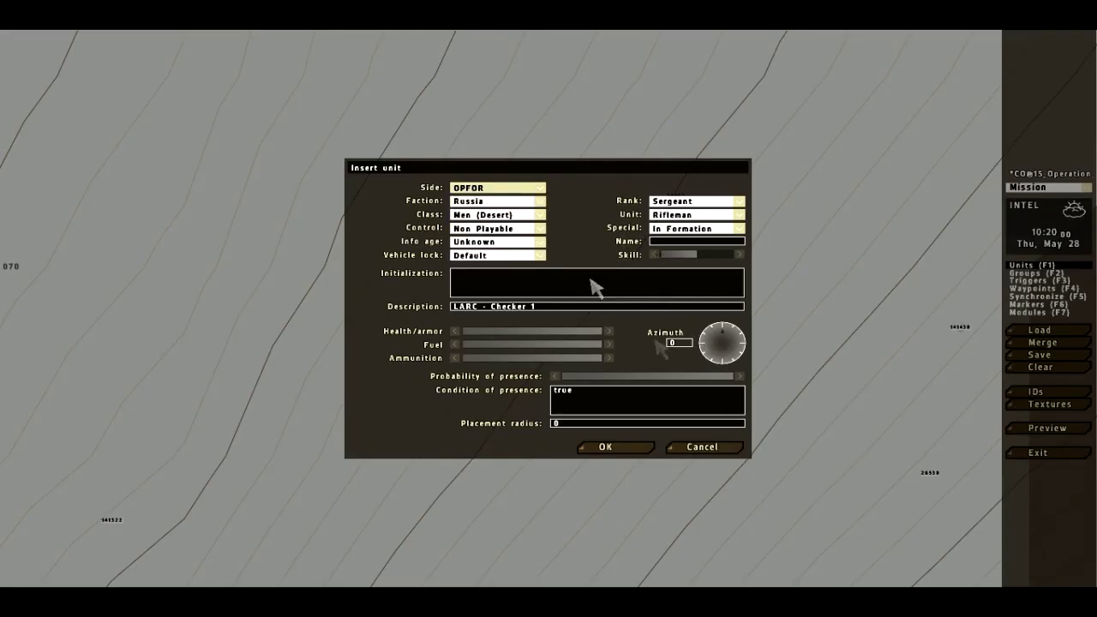
click(699, 447)
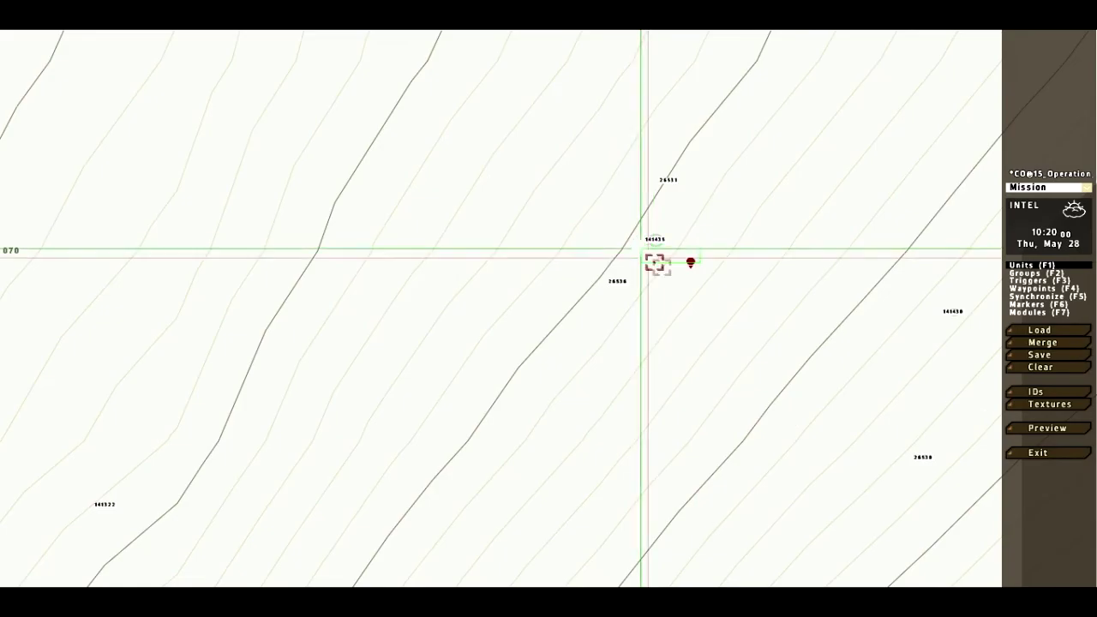
double_click(641, 238)
click(686, 219)
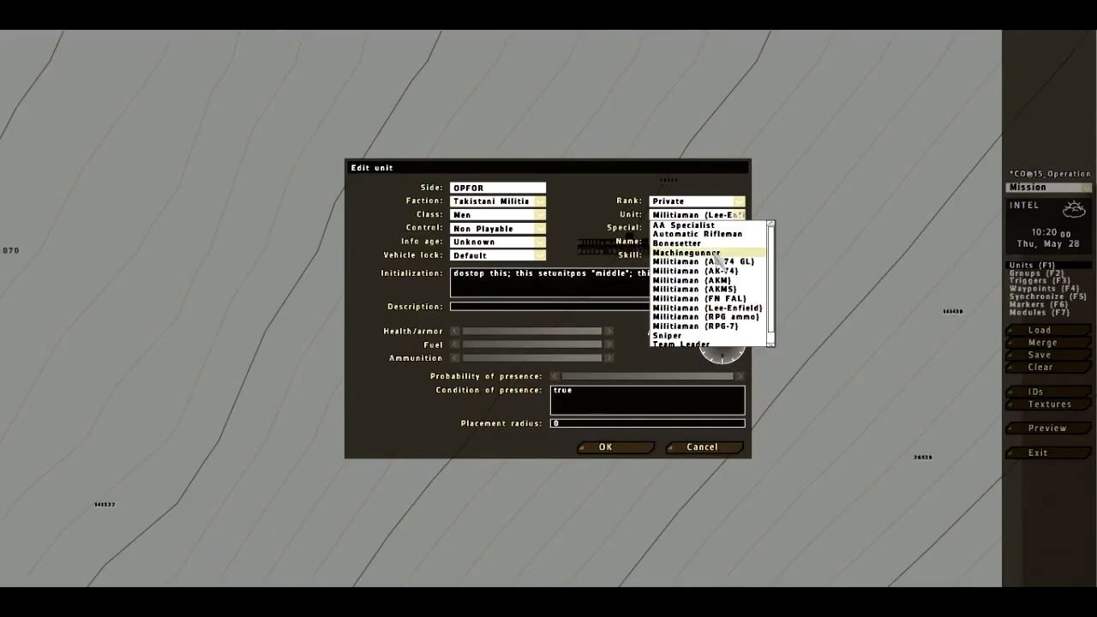
click(728, 311)
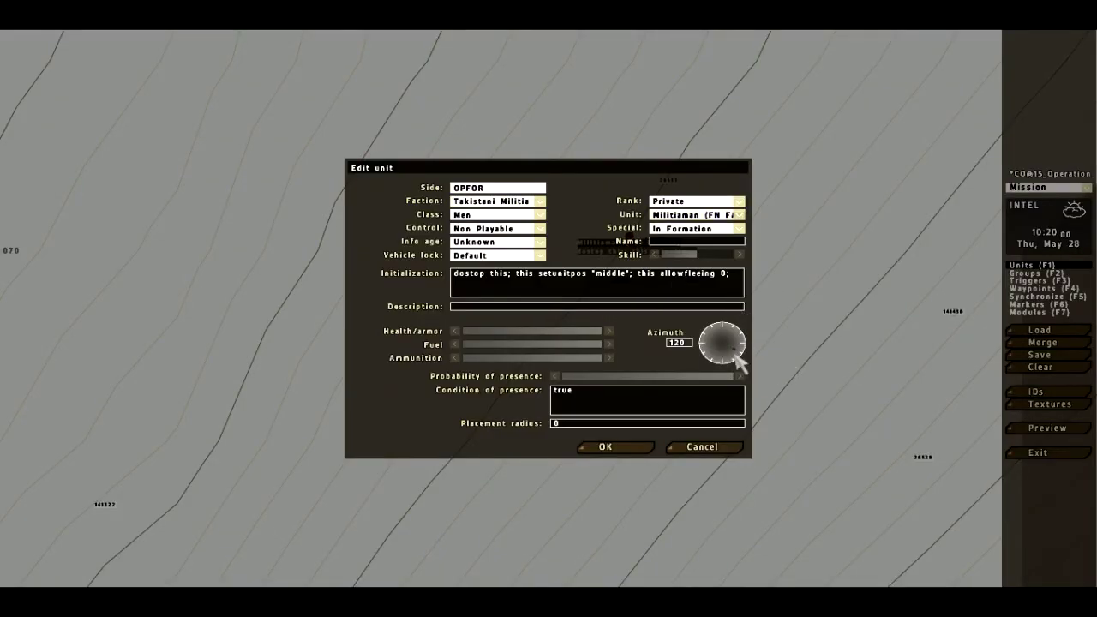
click(687, 228)
click(693, 215)
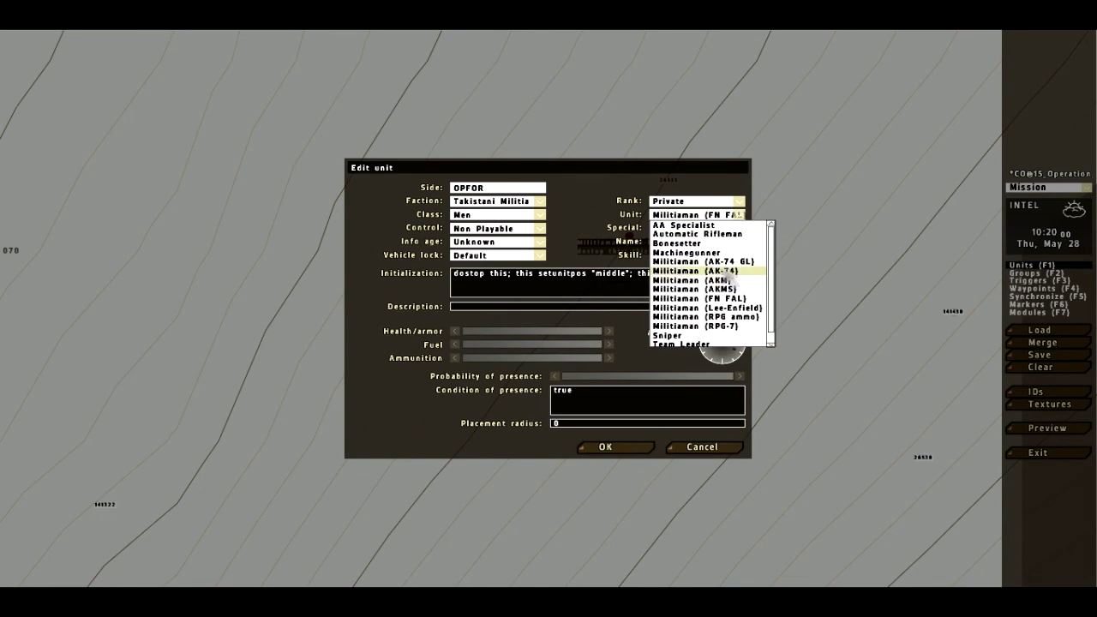
click(722, 271)
key(Return)
scroll(624, 247, up, 1)
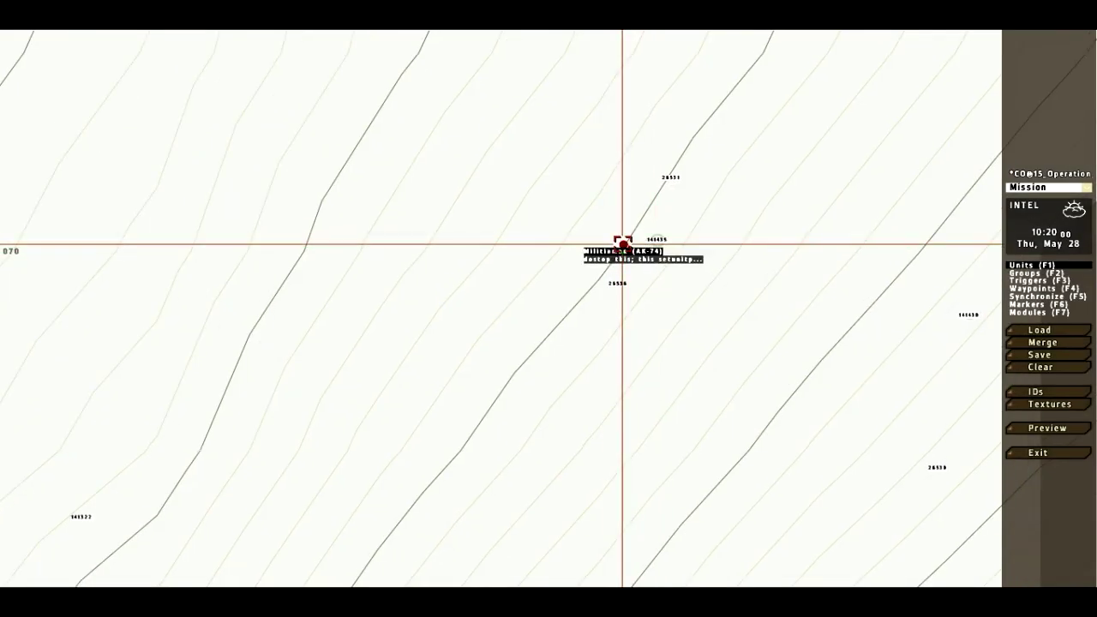
double_click(624, 247)
click(683, 446)
Save the mission with the new AK-74 militiaman position
scroll(643, 316, down, 1)
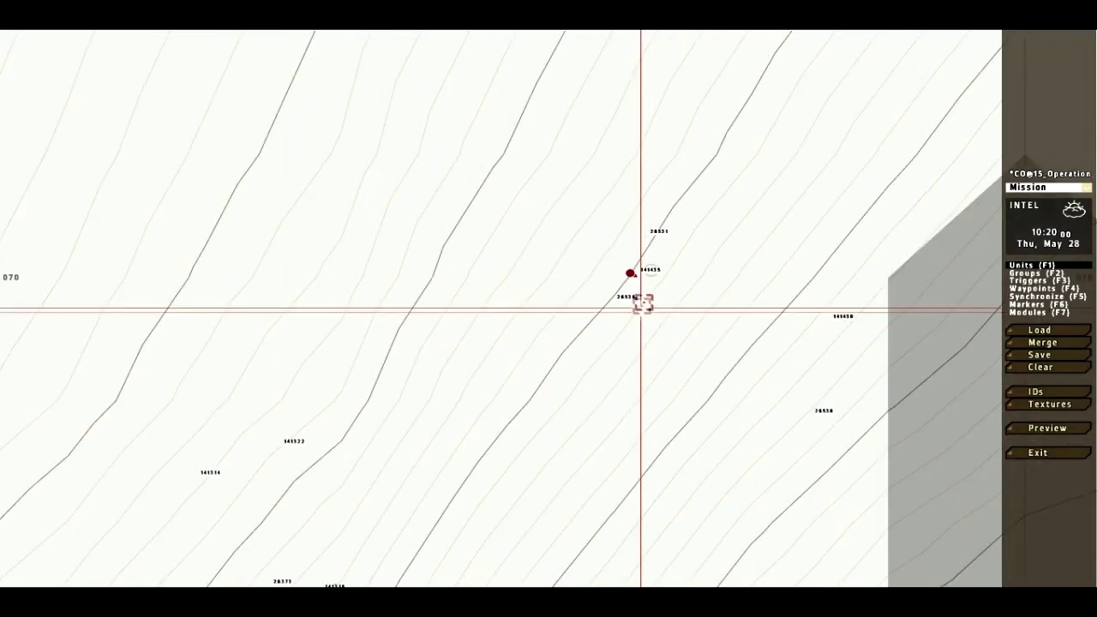
scroll(630, 275, down, 1)
scroll(631, 276, down, 3)
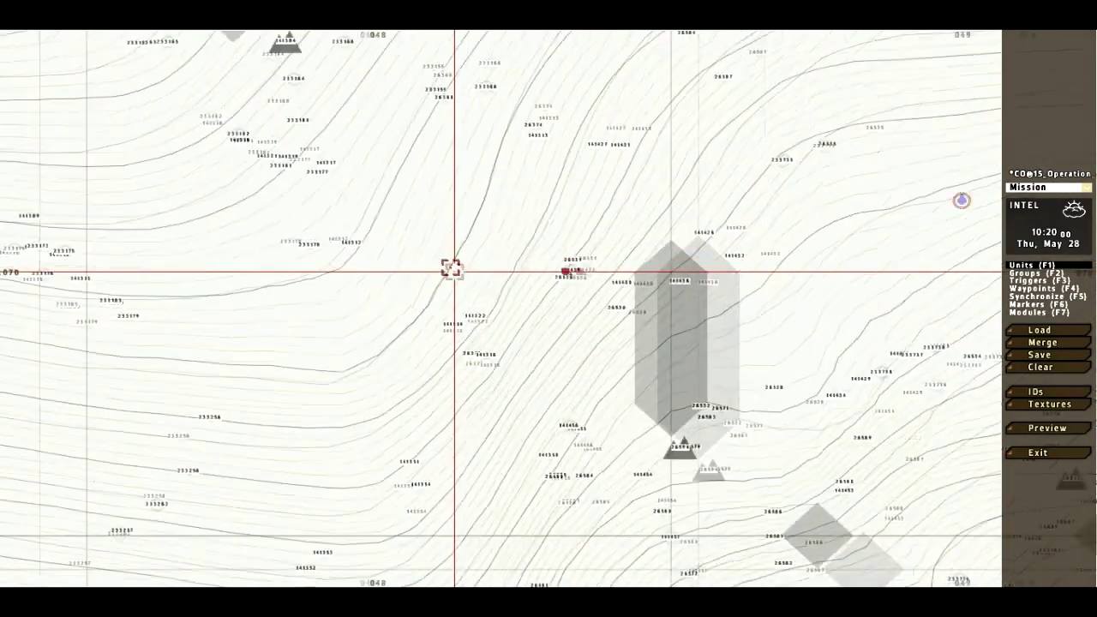
click(1036, 355)
key(Return)
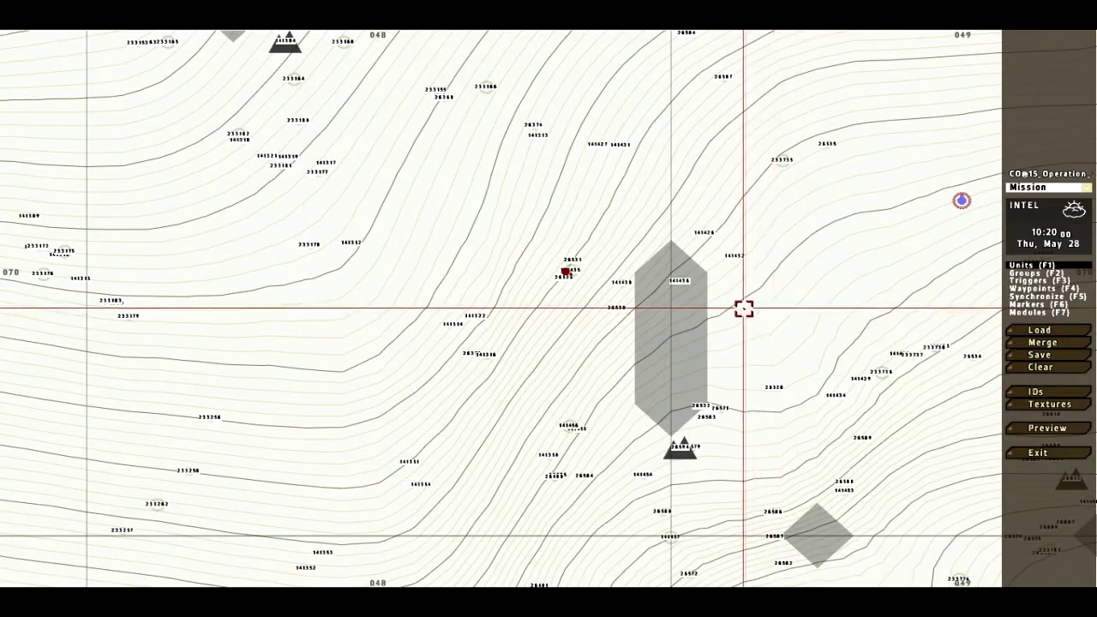
Move the Crewman west onto the slope just northeast of the AK-74 militiaman
scroll(703, 257, down, 3)
drag(818, 227, 688, 196)
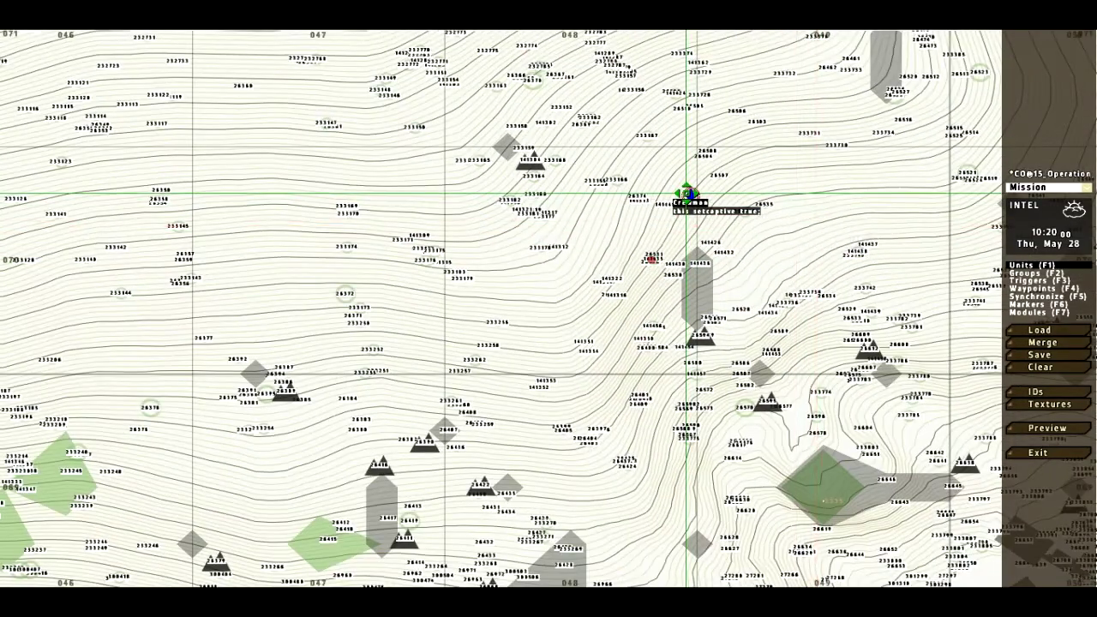
scroll(524, 172, up, 5)
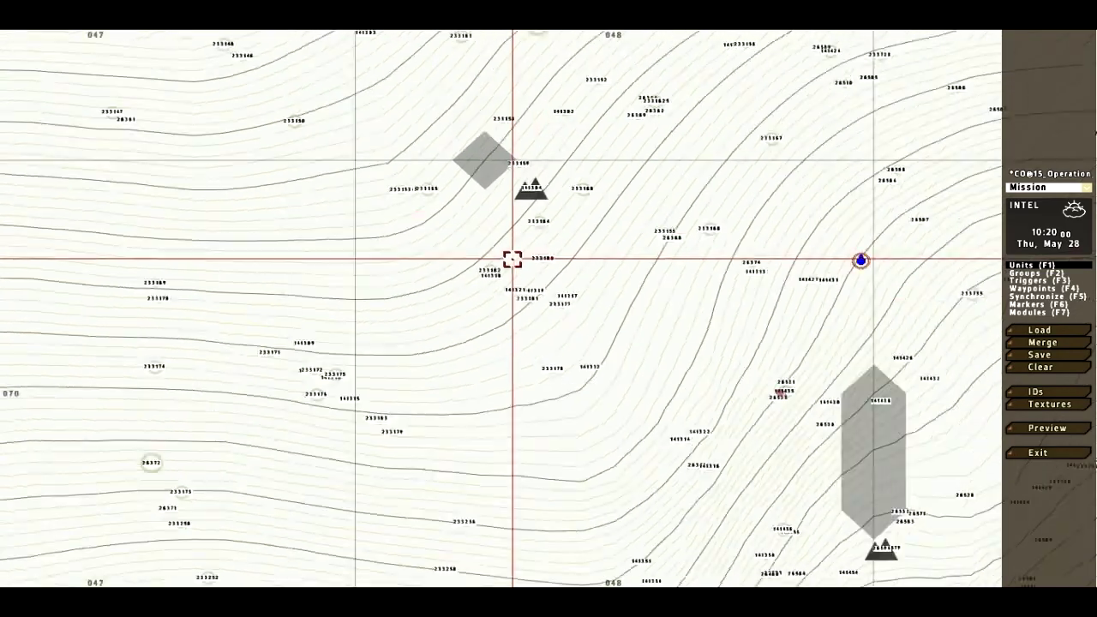
scroll(514, 250, down, 3)
scroll(590, 222, down, 3)
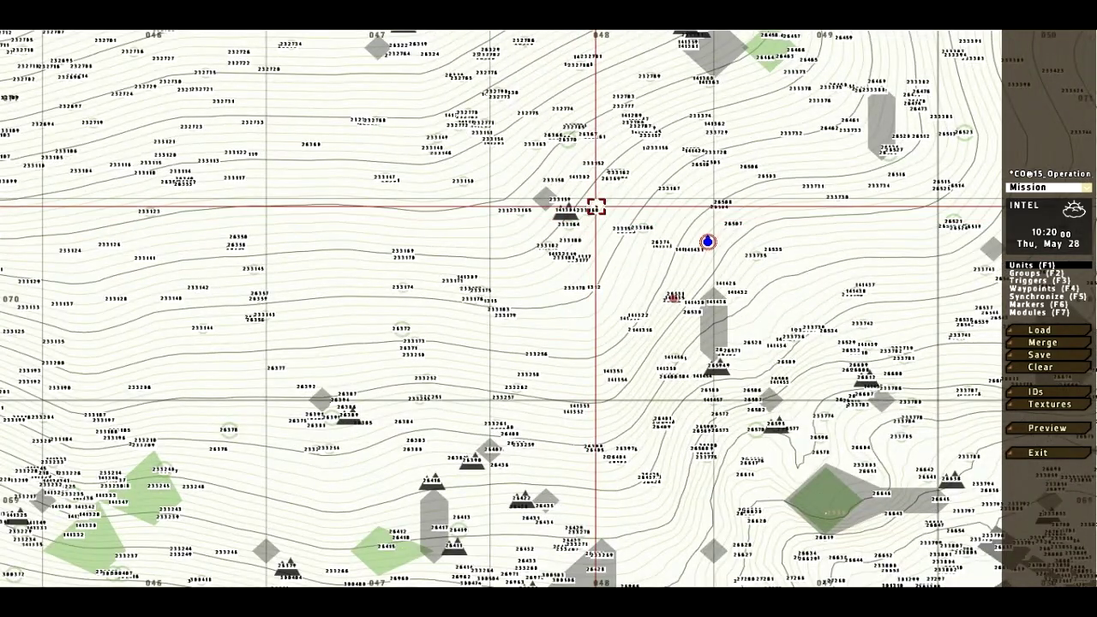
right_drag(577, 205, 549, 246)
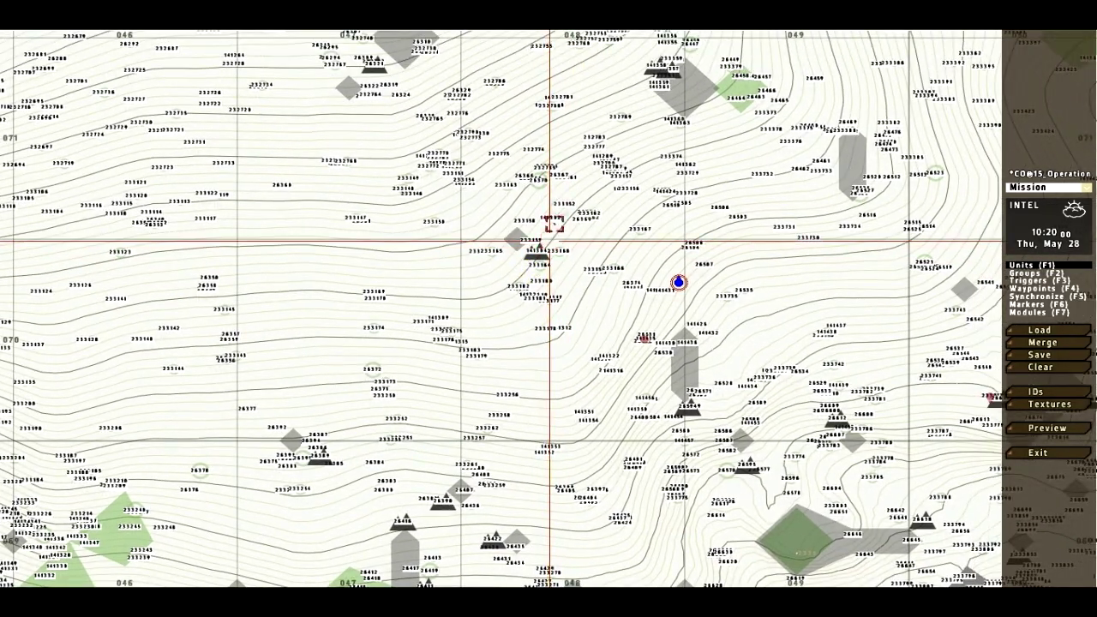
Place a Militiaman (Lee-Enfield) copy beside the rocks on the hillside north of the Crewman
scroll(554, 223, up, 6)
scroll(682, 114, down, 5)
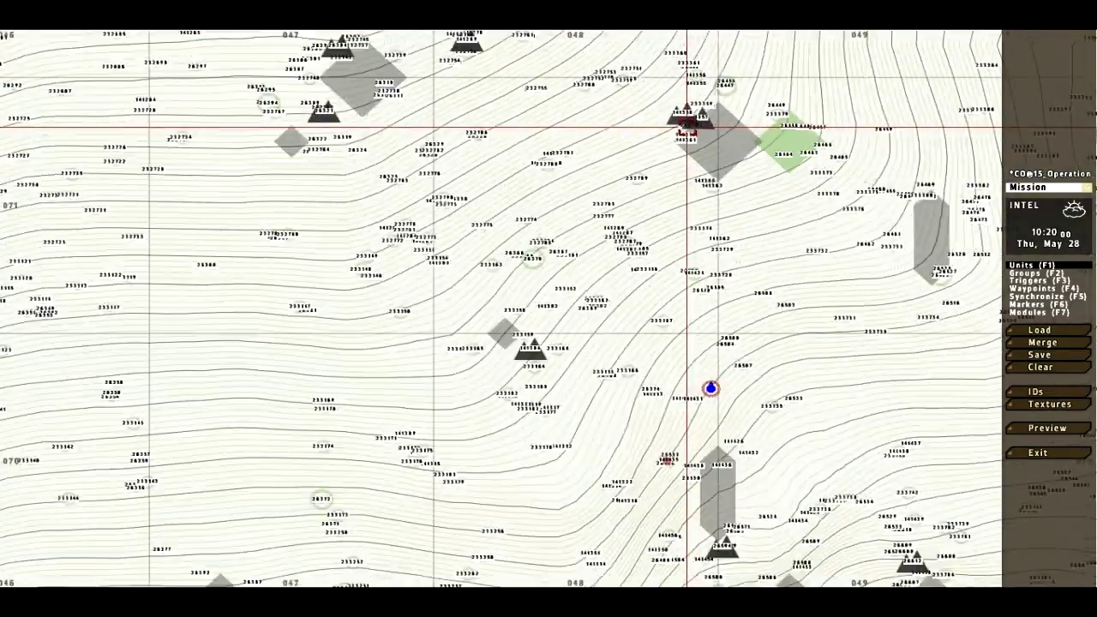
scroll(686, 125, up, 5)
scroll(669, 133, down, 3)
scroll(600, 172, down, 4)
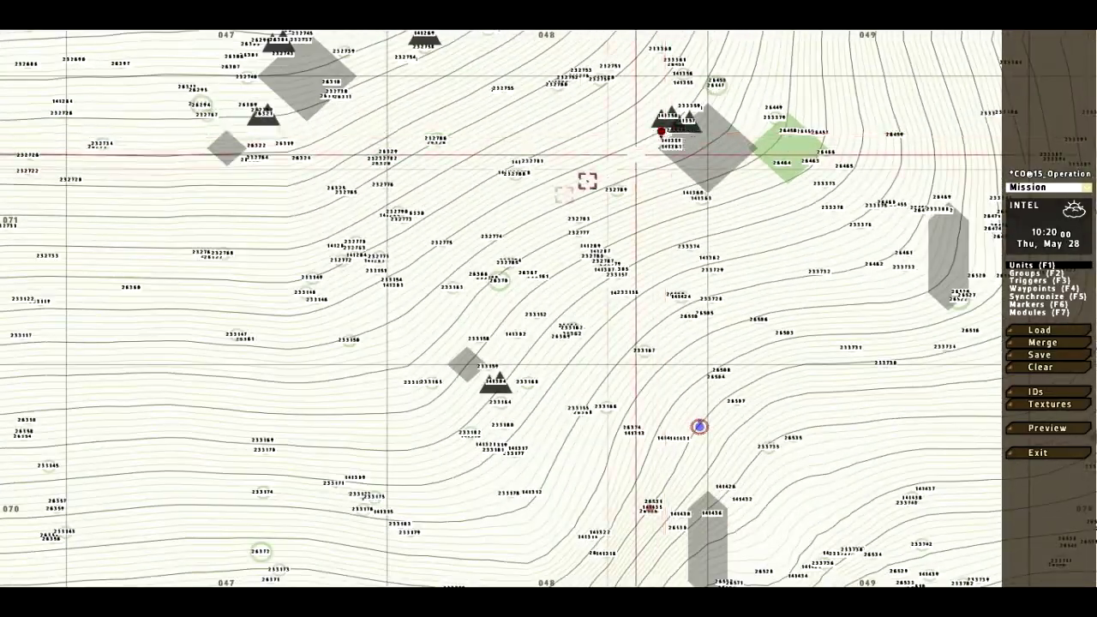
scroll(515, 191, up, 2)
scroll(652, 231, down, 5)
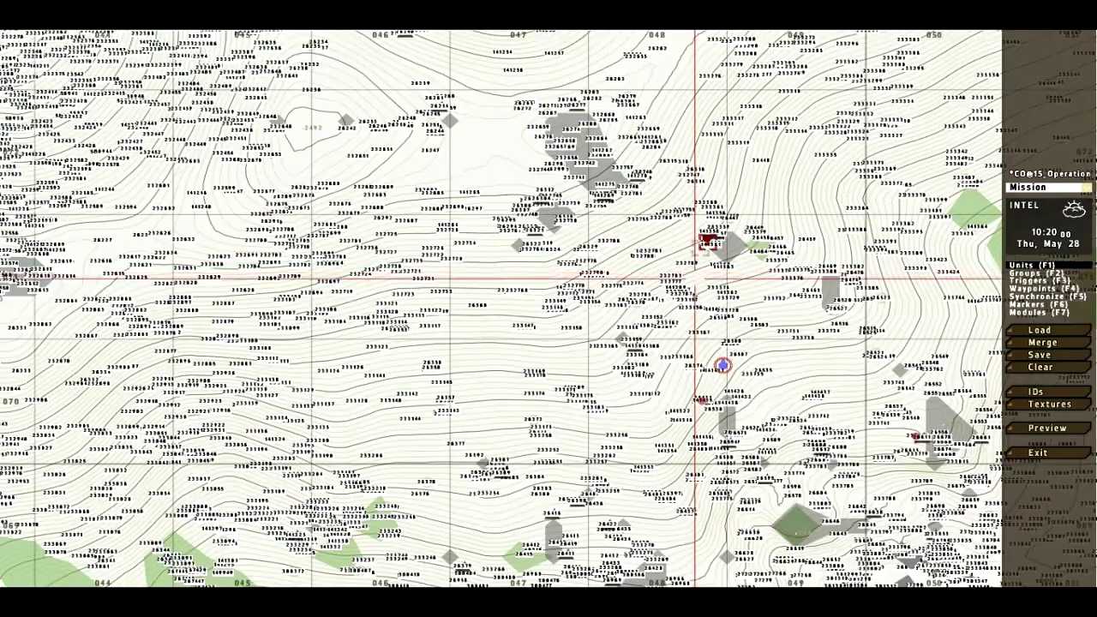
Place copied militiamen below the rock outcrop on the hillside northwest of the Crewman and change one to Automatic Rifleman
scroll(683, 265, up, 4)
scroll(649, 217, up, 6)
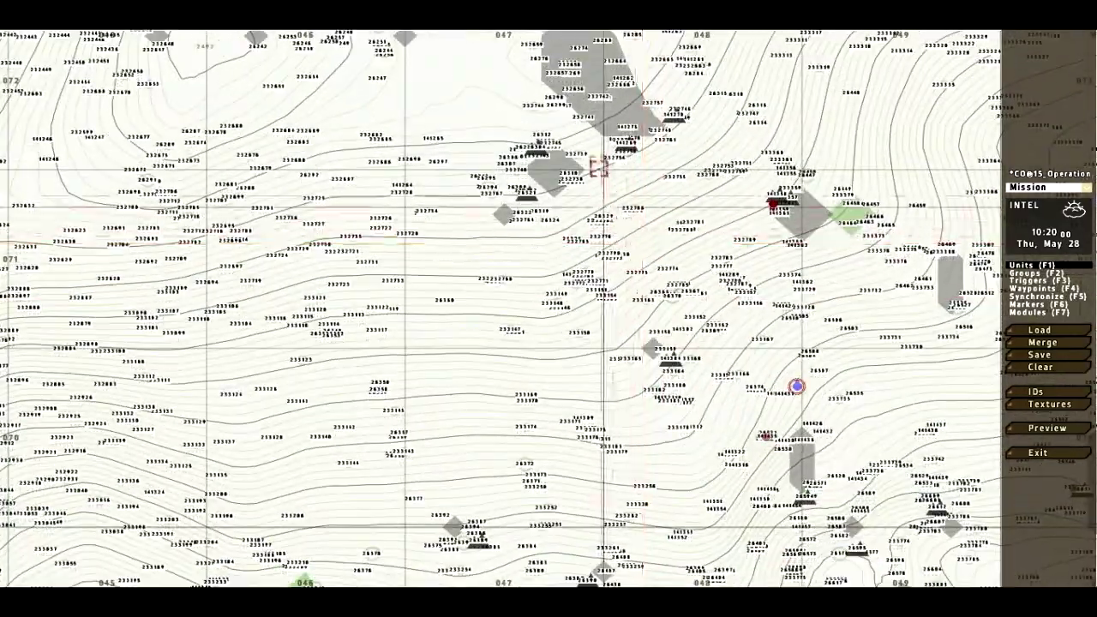
scroll(705, 95, up, 2)
scroll(718, 112, down, 6)
scroll(735, 140, up, 2)
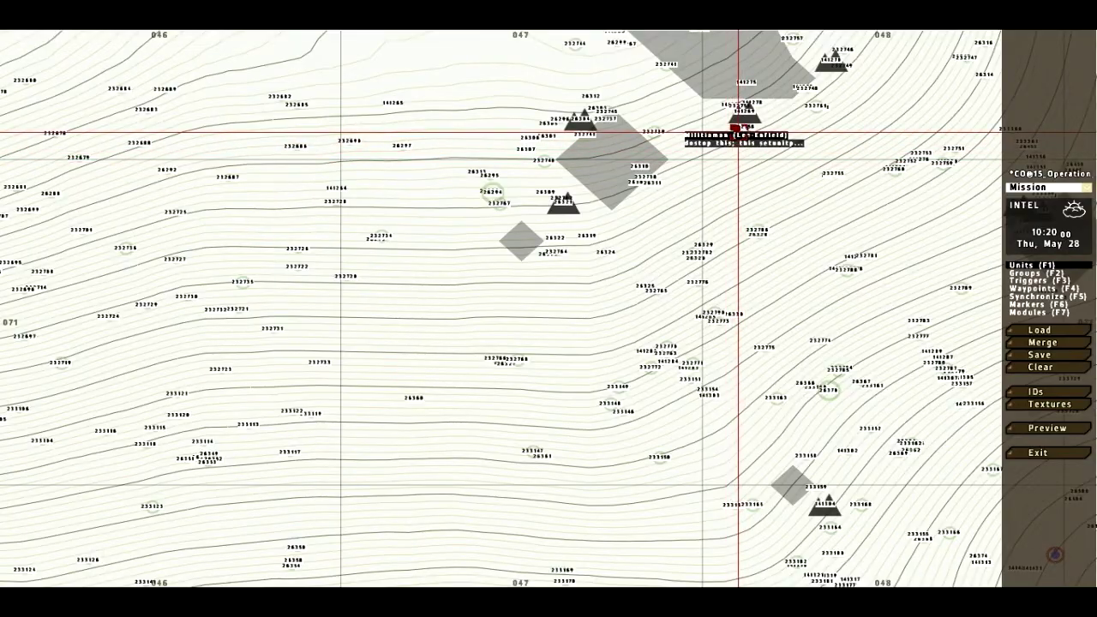
double_click(738, 130)
click(711, 215)
click(727, 236)
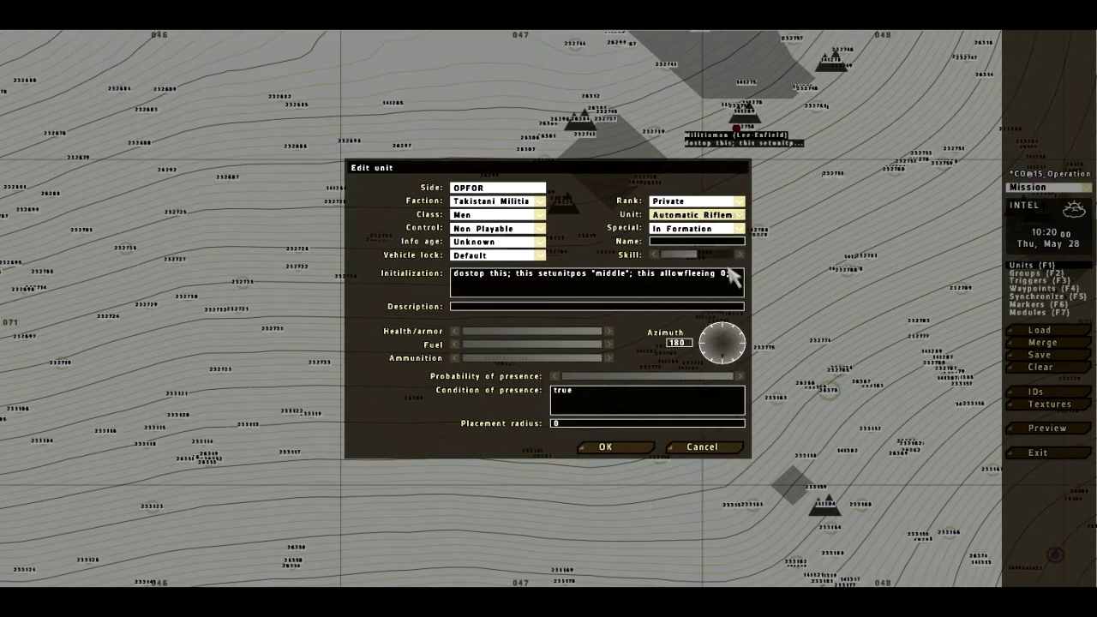
key(Return)
Change the second automatic rifleman, just west of the first below the outcrop, to Machinegunner
scroll(746, 128, up, 6)
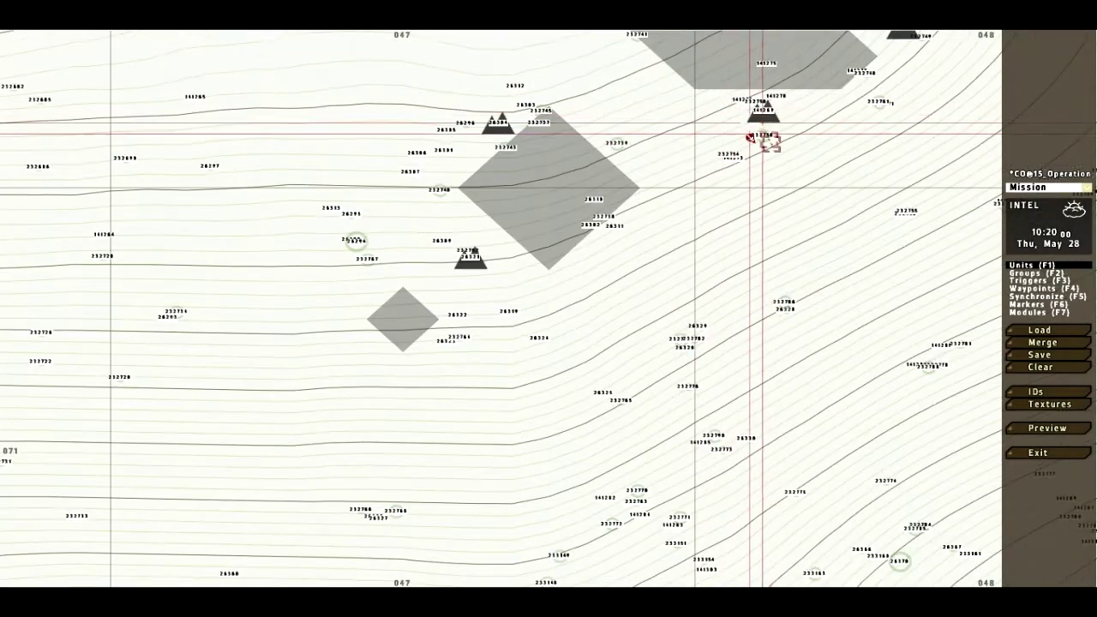
double_click(716, 150)
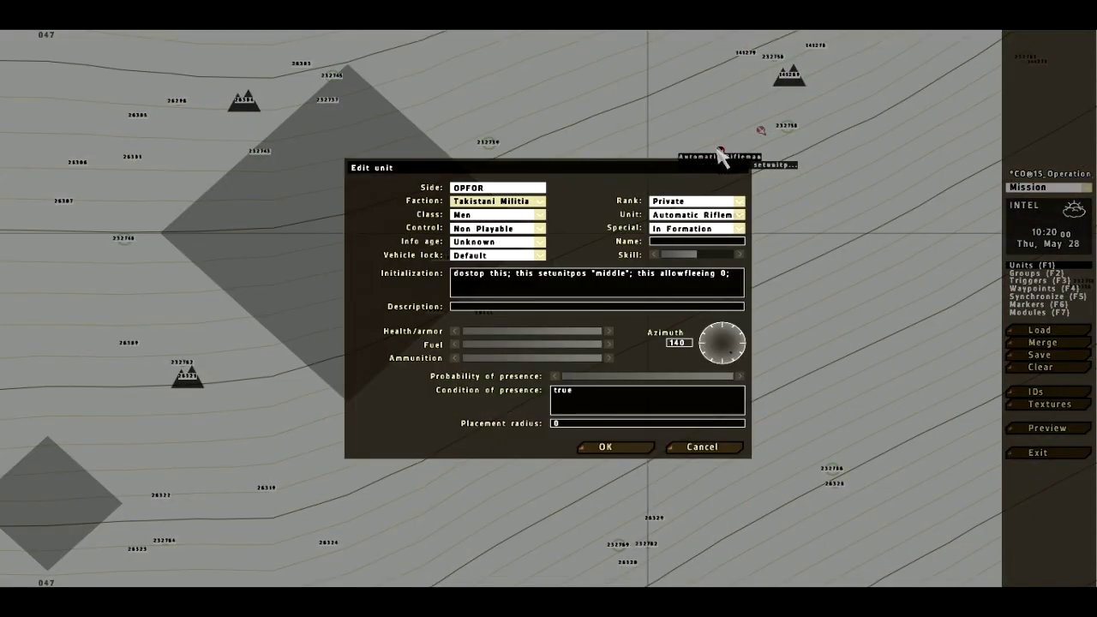
click(711, 215)
click(684, 242)
key(Return)
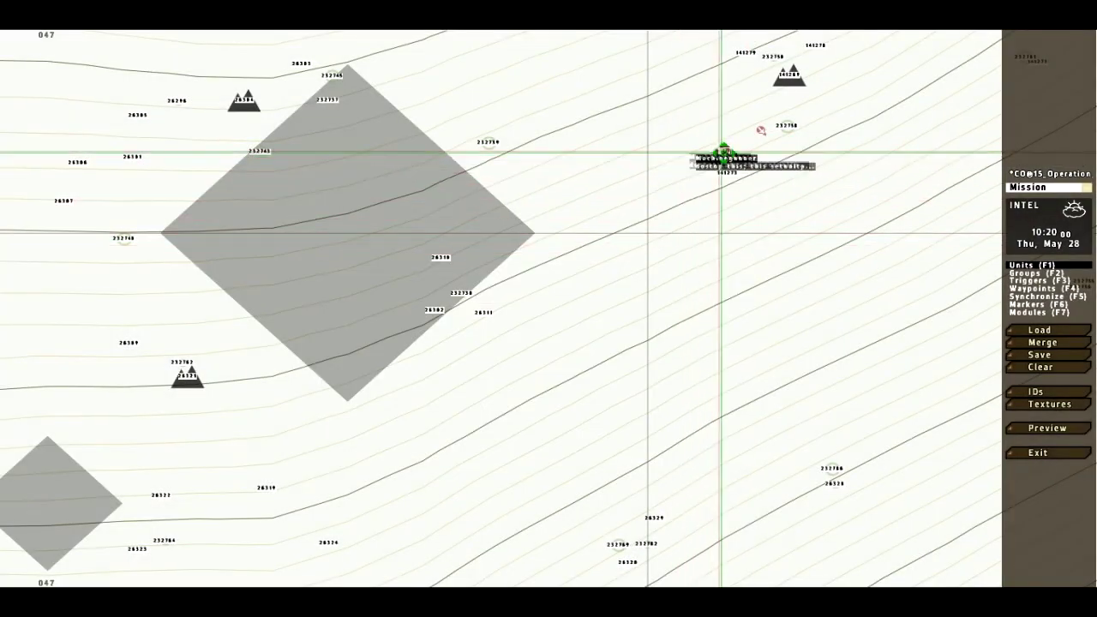
Move the Crewman beside the nearby AK-74 militiaman and change the Lee-Enfield militiaman at the rocks to the north to Militiaman (AK-74)
scroll(754, 137, down, 3)
scroll(817, 137, down, 5)
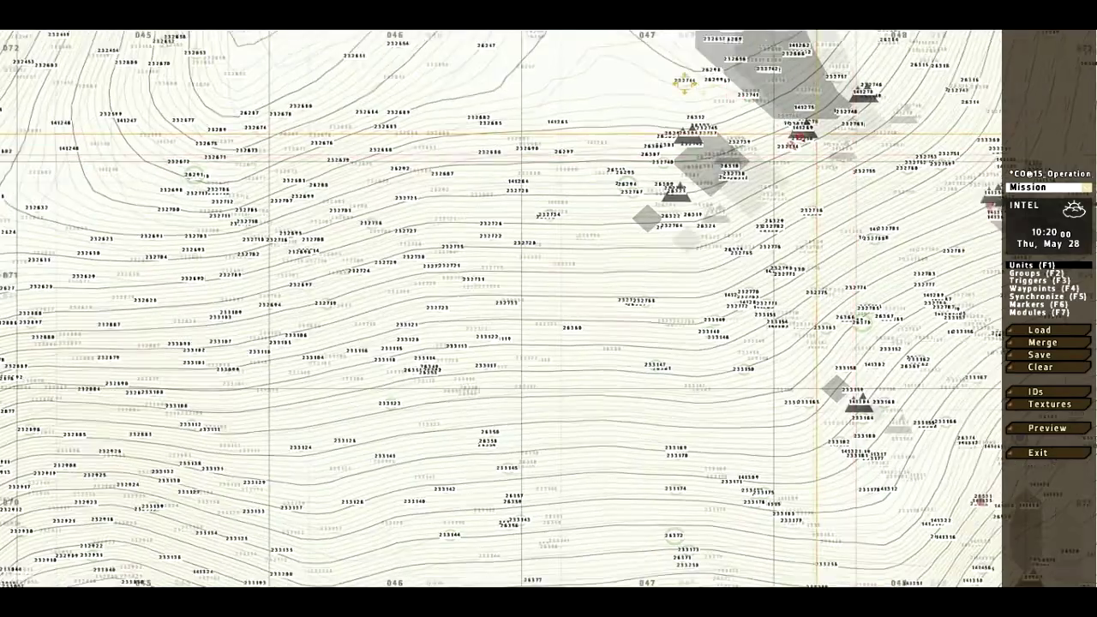
scroll(816, 137, up, 3)
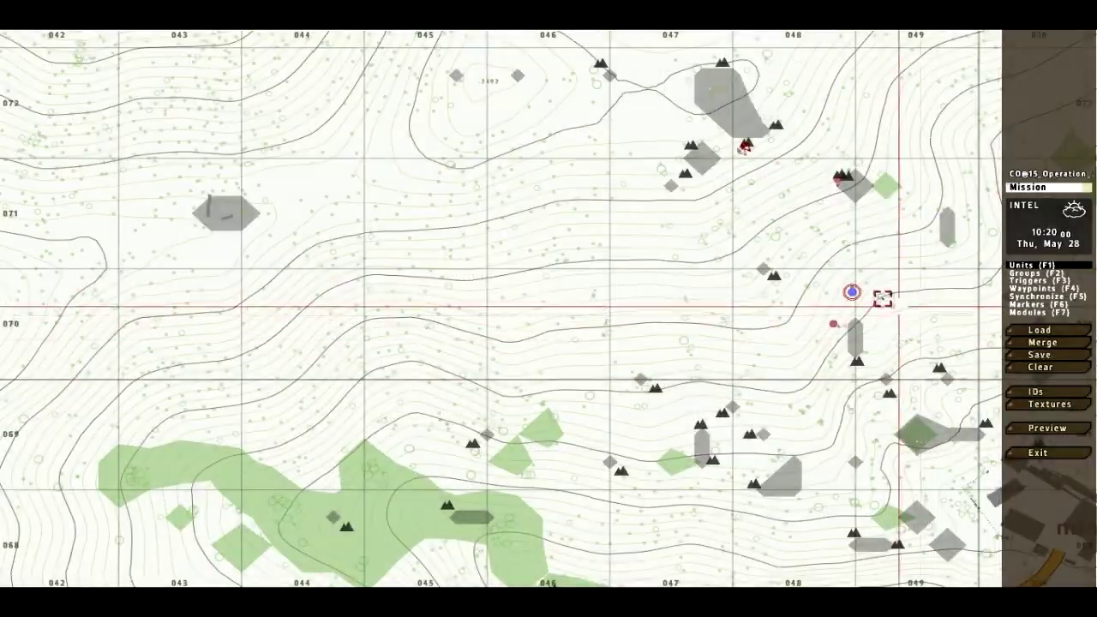
scroll(857, 295, down, 3)
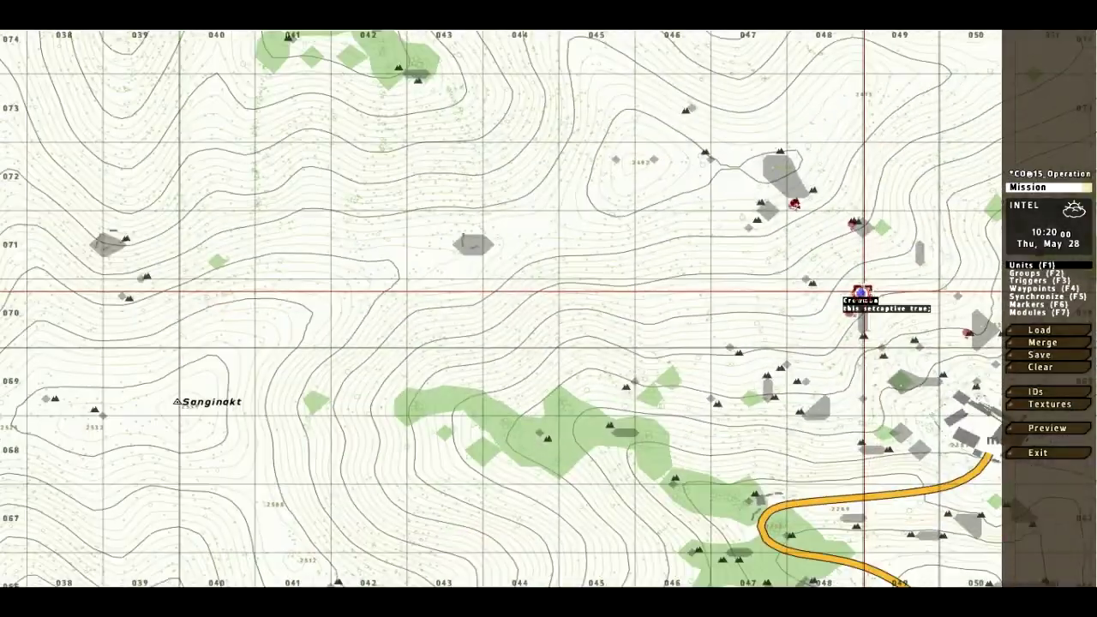
double_click(849, 221)
click(721, 216)
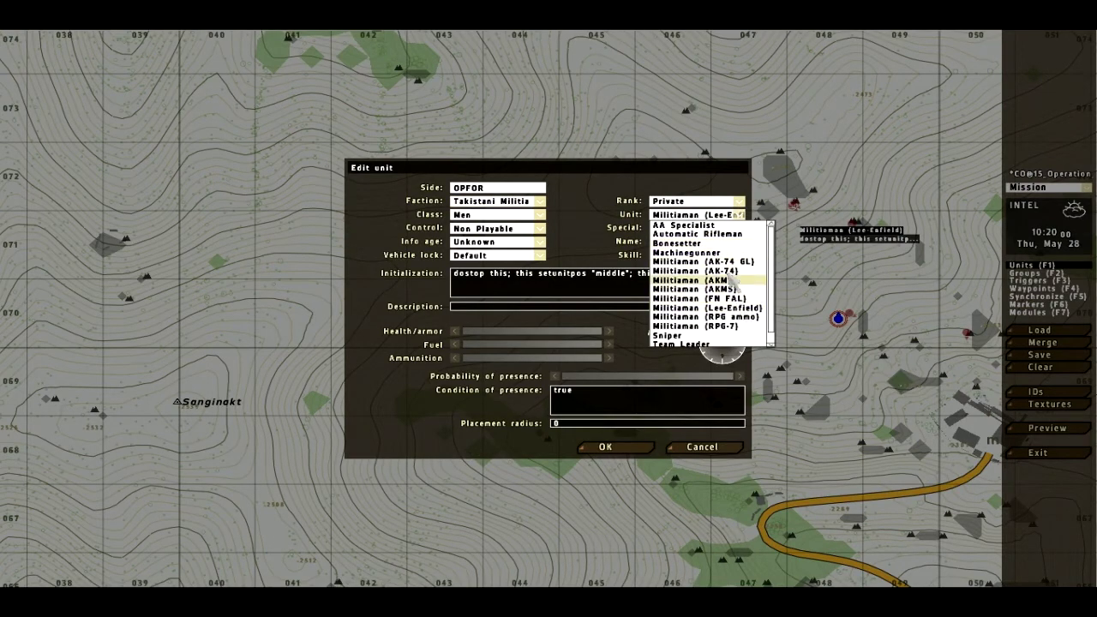
click(731, 273)
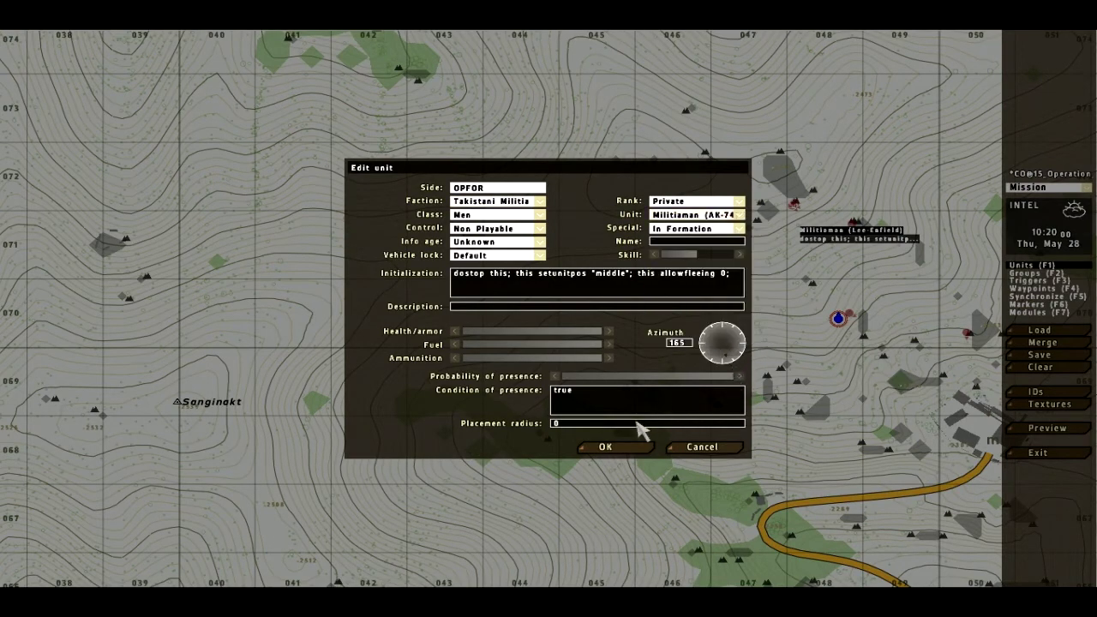
click(618, 448)
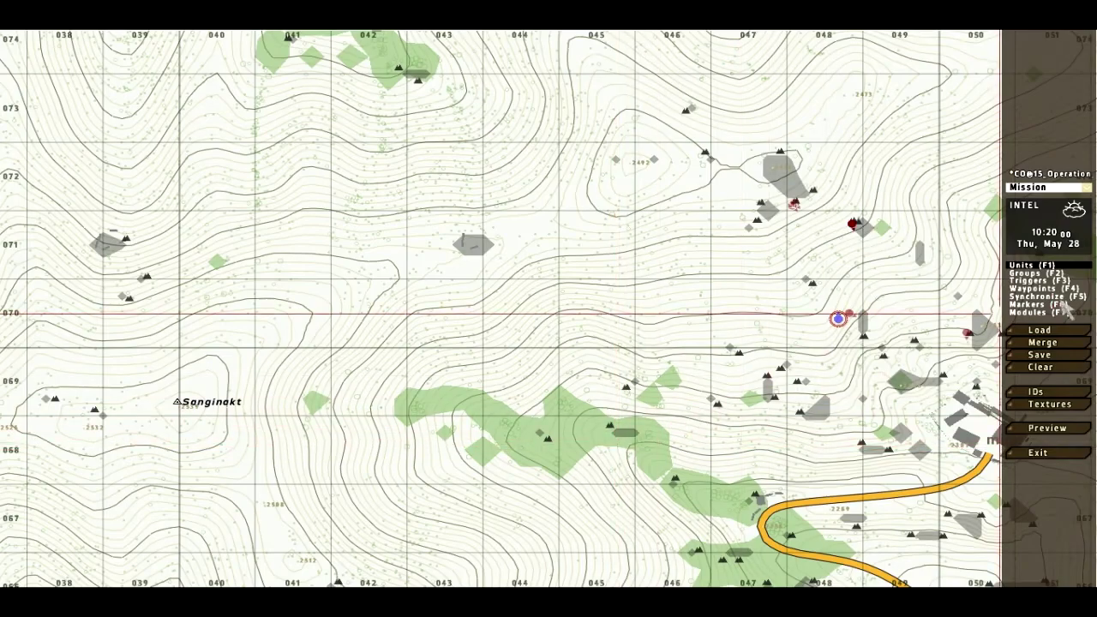
Save the mission and preview it in game to check the hillside positions, dismissing the missing script message
click(1039, 355)
click(511, 322)
click(1054, 431)
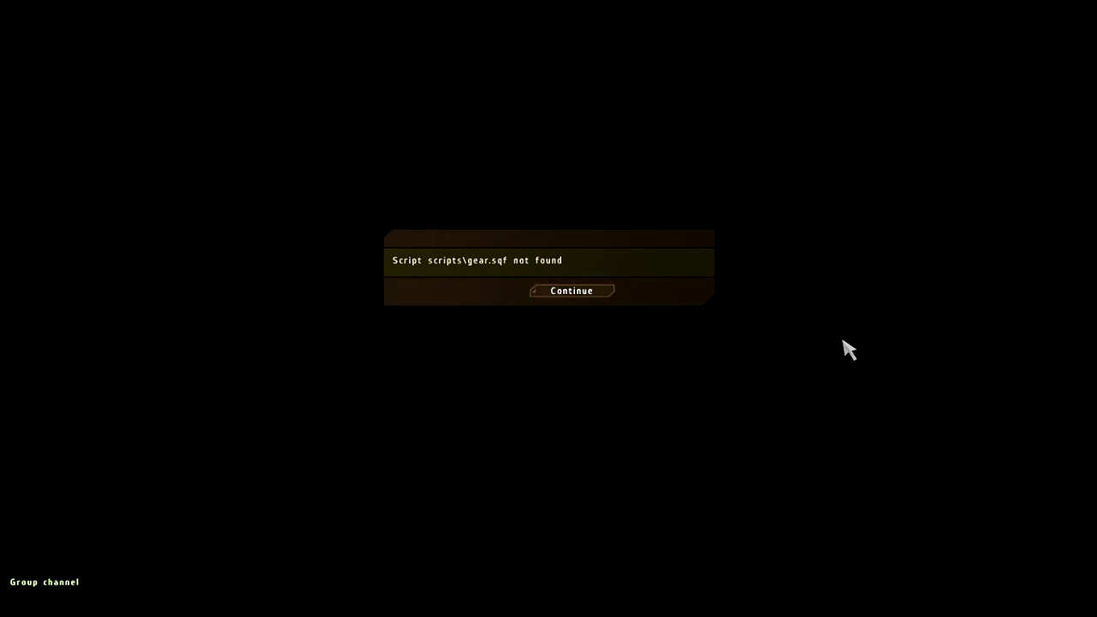
key(Return)
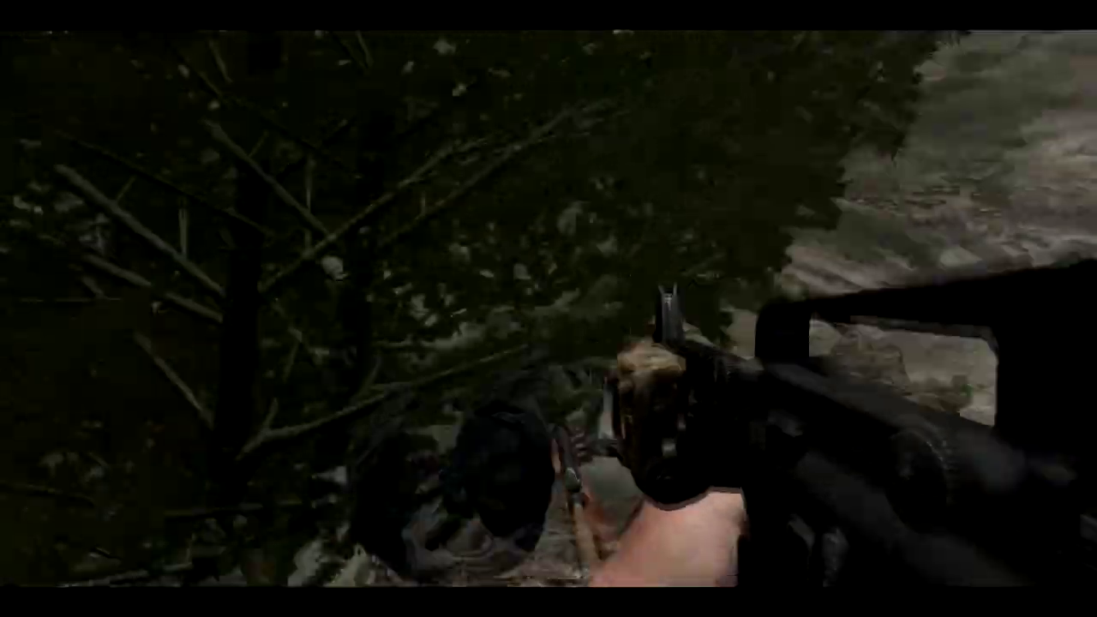
key(m)
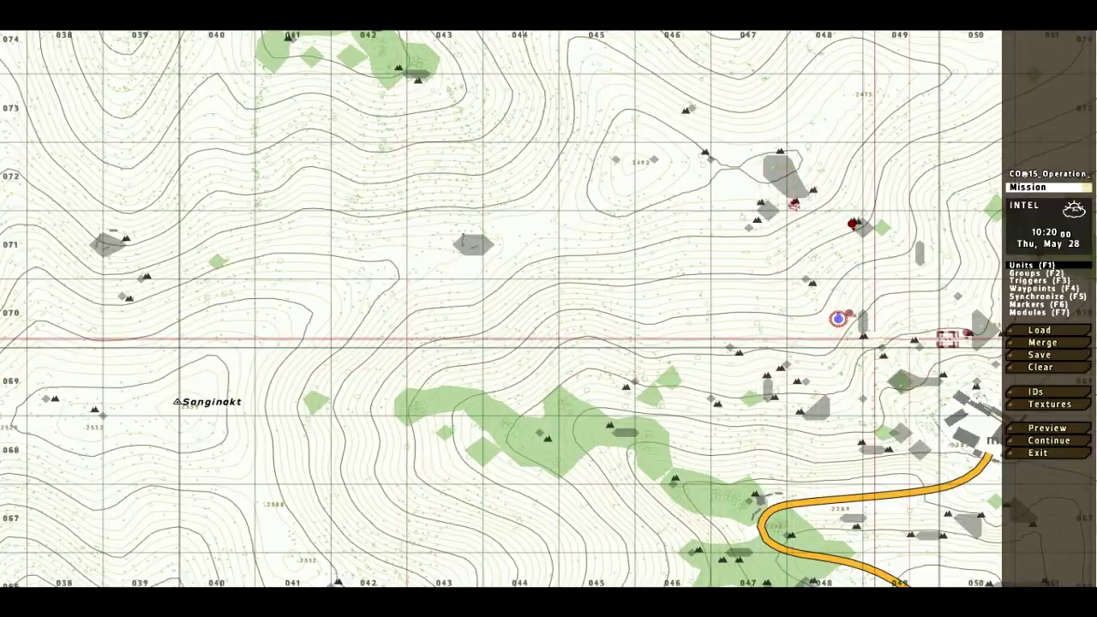
Move the Lee-Enfield militiaman north of the mine down the slope, closer to the mine, and accept his existing settings
right_drag(947, 339, 716, 280)
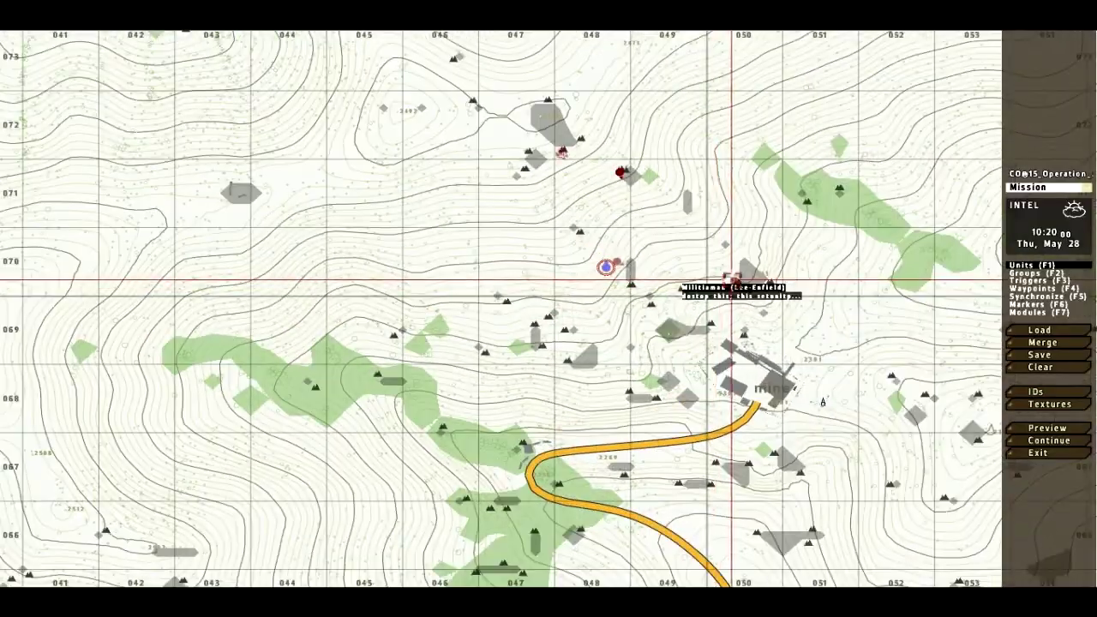
scroll(740, 343, up, 5)
scroll(611, 294, up, 4)
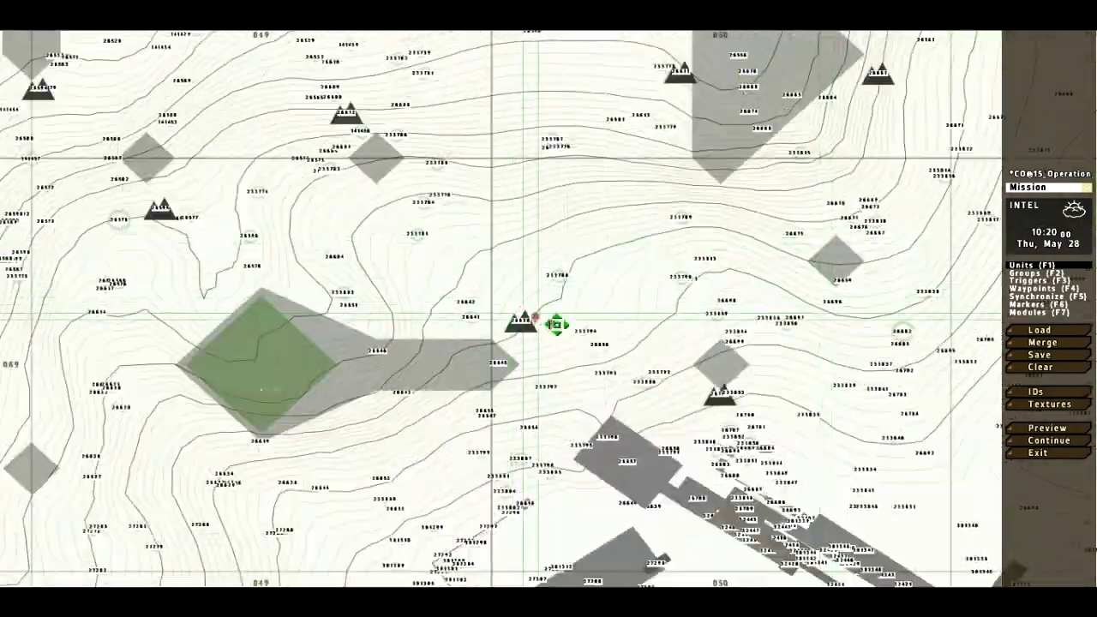
double_click(609, 284)
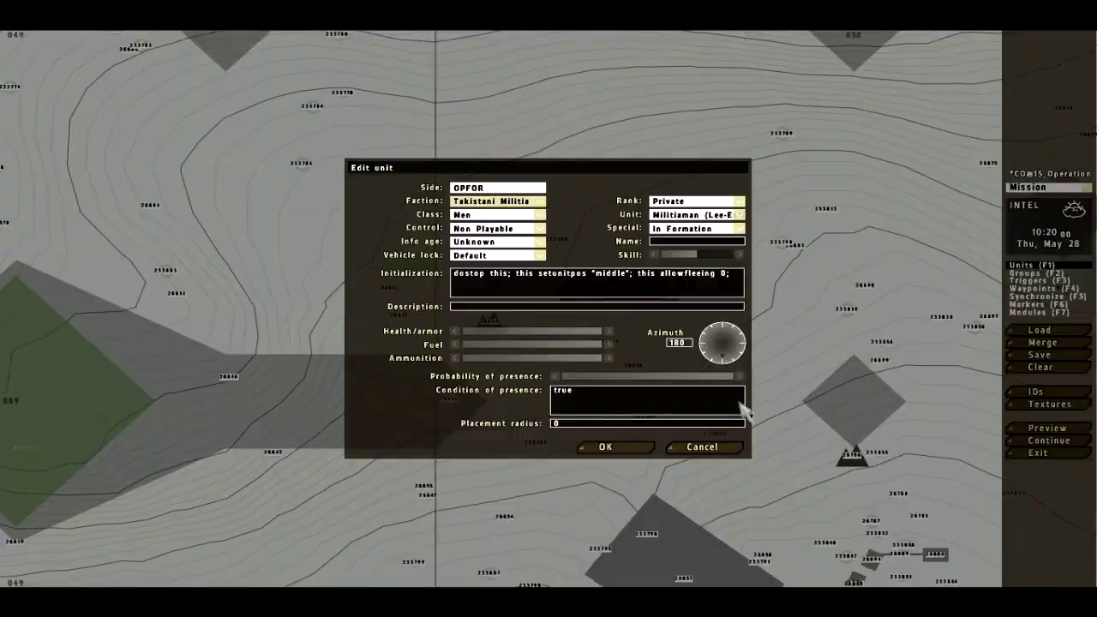
key(Return)
scroll(698, 371, down, 8)
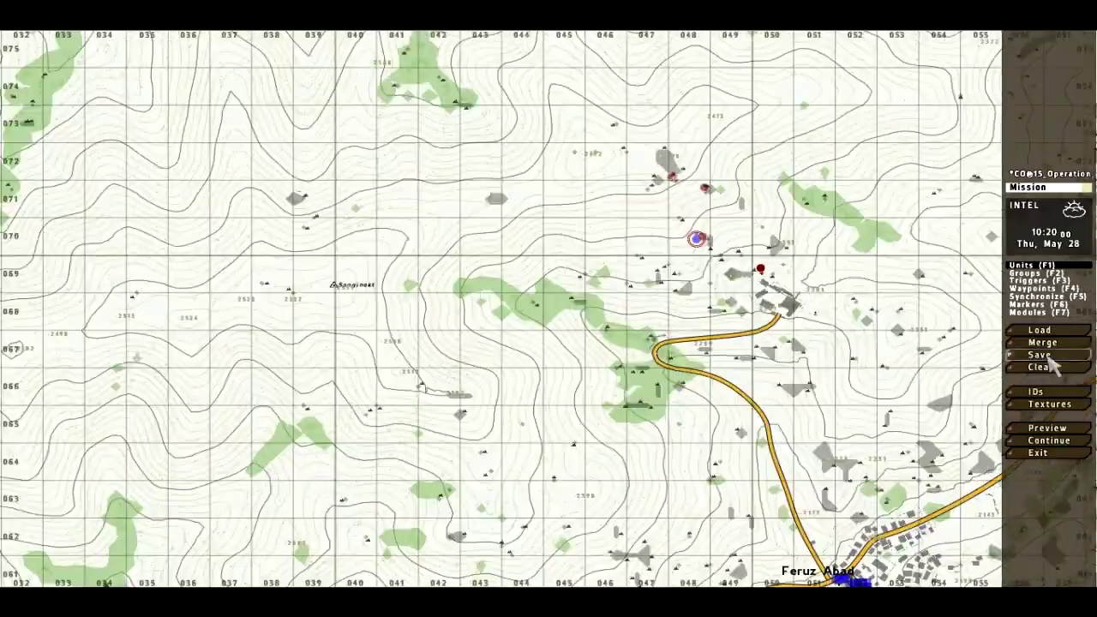
Save the mission, shift the player slightly southwest down the slope northwest of the mine, and save again
click(1048, 356)
key(Return)
scroll(790, 311, down, 4)
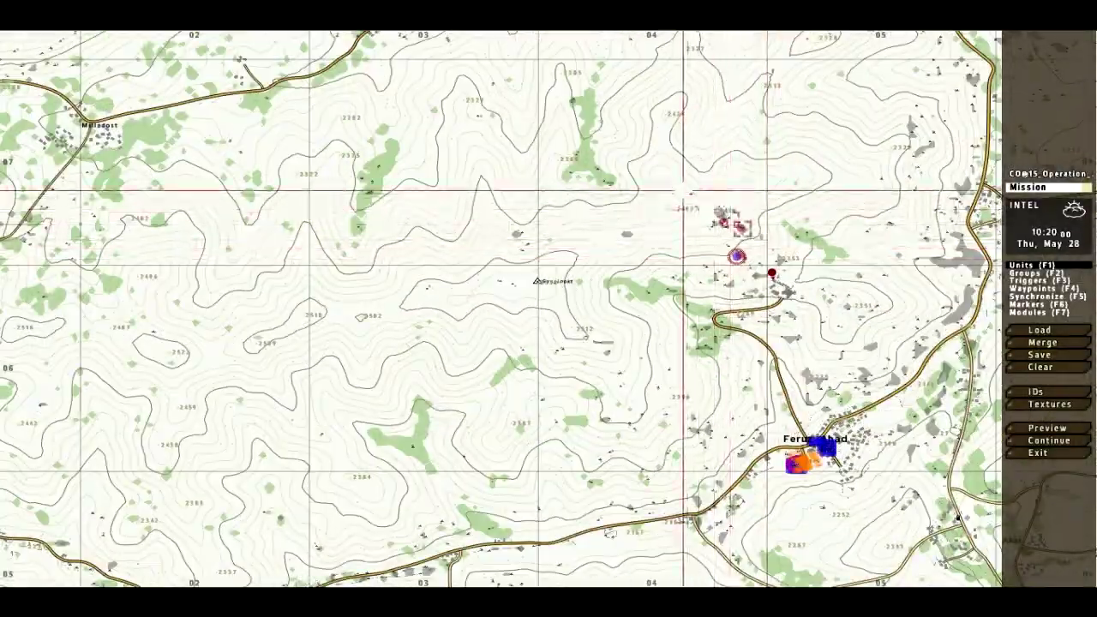
scroll(741, 264, up, 5)
right_drag(748, 274, 620, 267)
drag(592, 285, 580, 318)
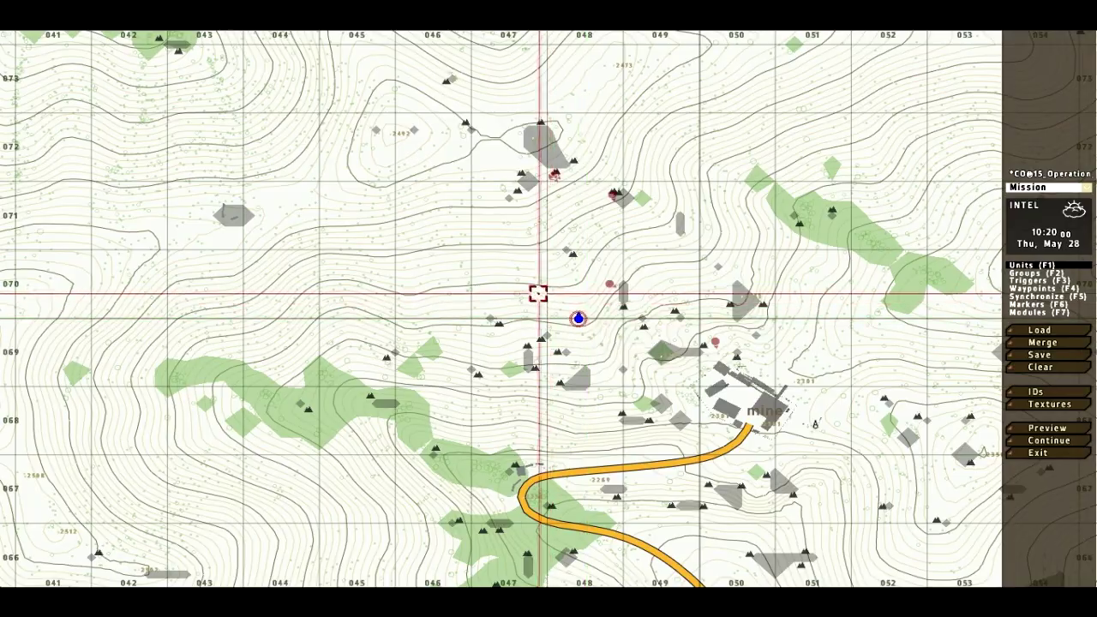
scroll(600, 201, up, 3)
scroll(661, 201, up, 3)
scroll(636, 213, down, 3)
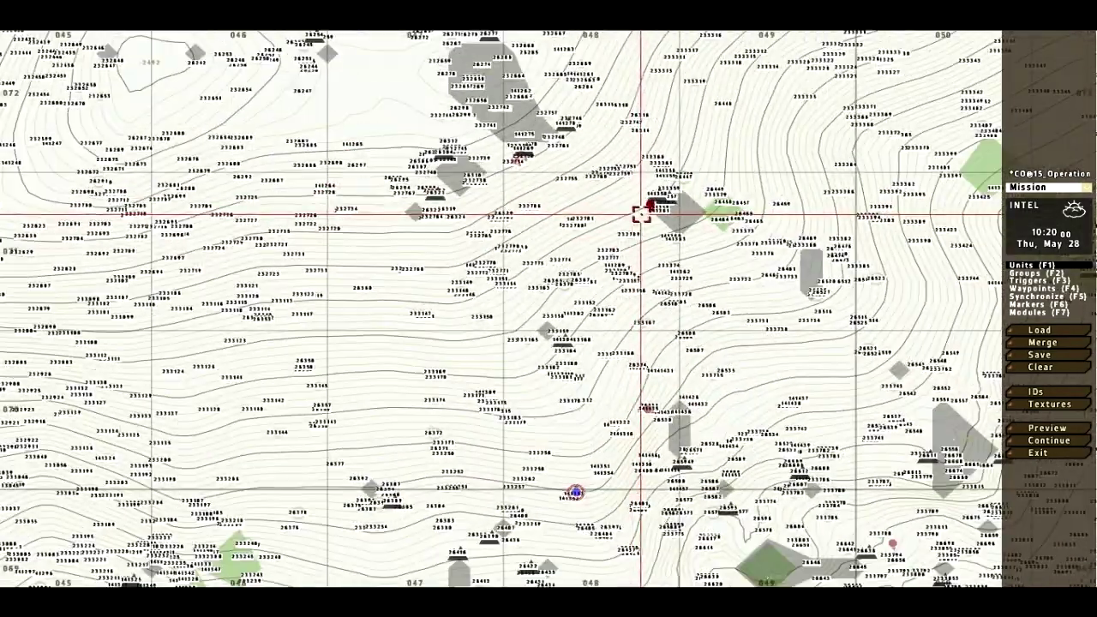
click(1013, 357)
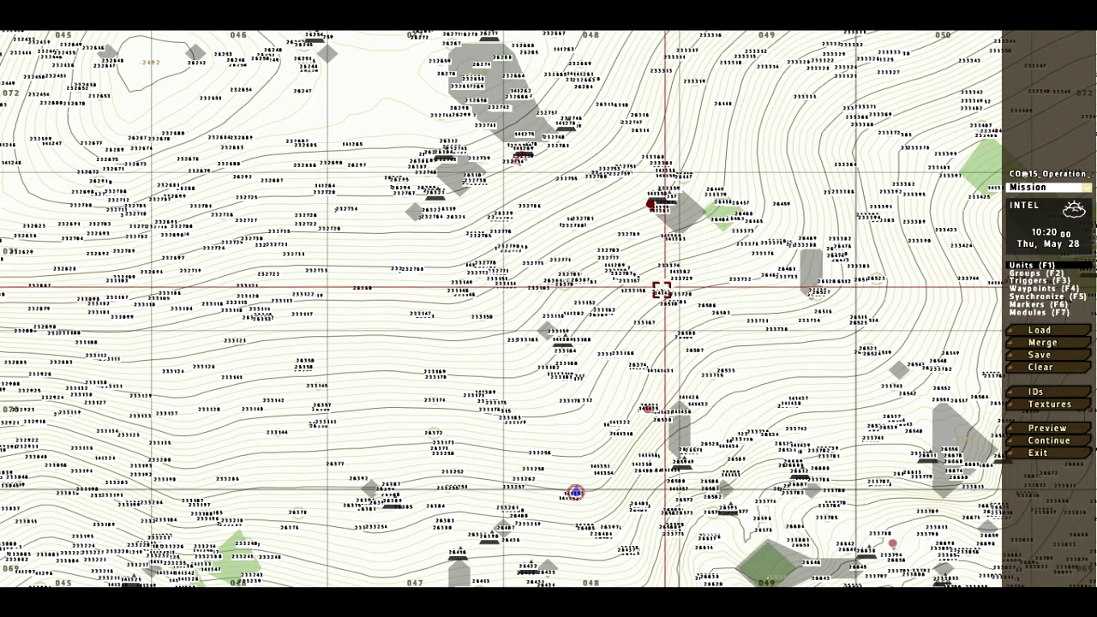
Replace the "middle" setunitpos stance in the initialization of the Machinegunner just below the large outcrop
scroll(663, 290, down, 2)
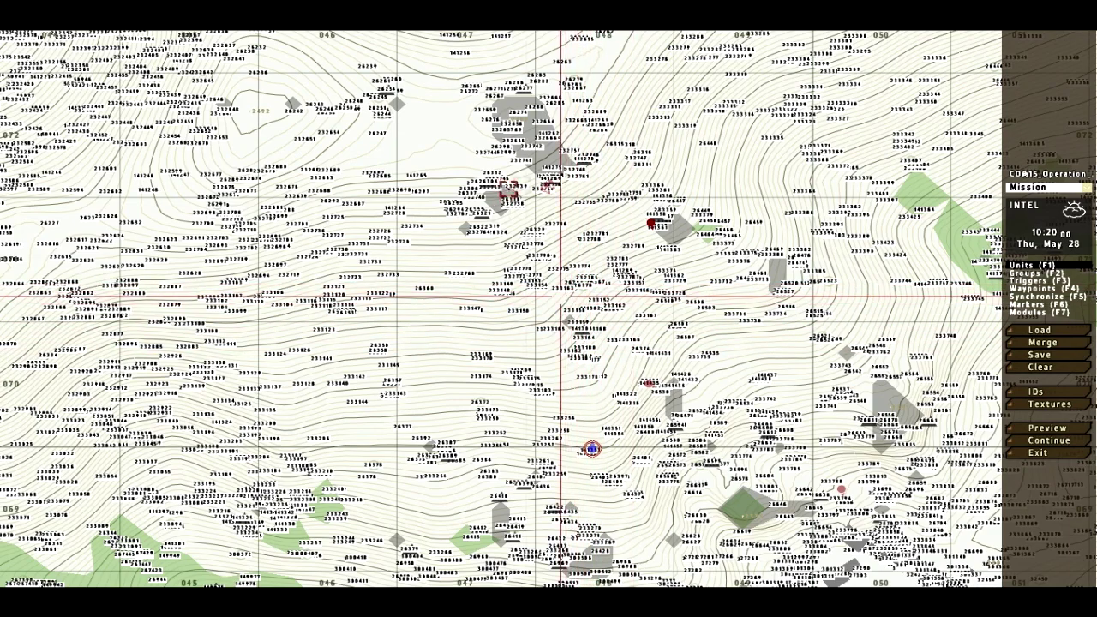
scroll(561, 296, up, 5)
double_click(539, 191)
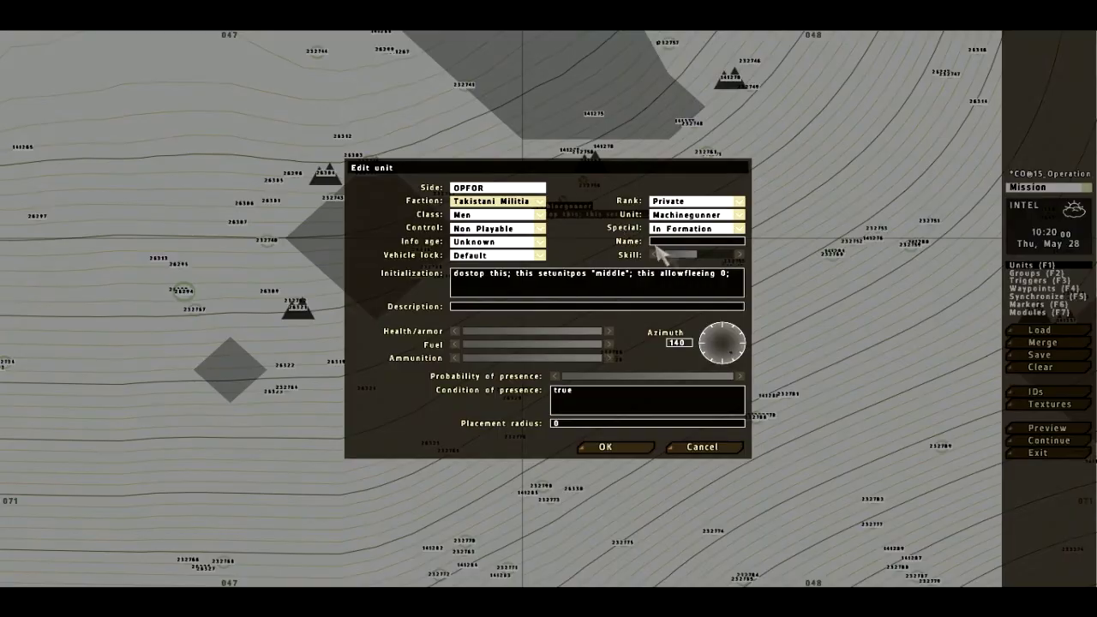
drag(632, 276, 597, 283)
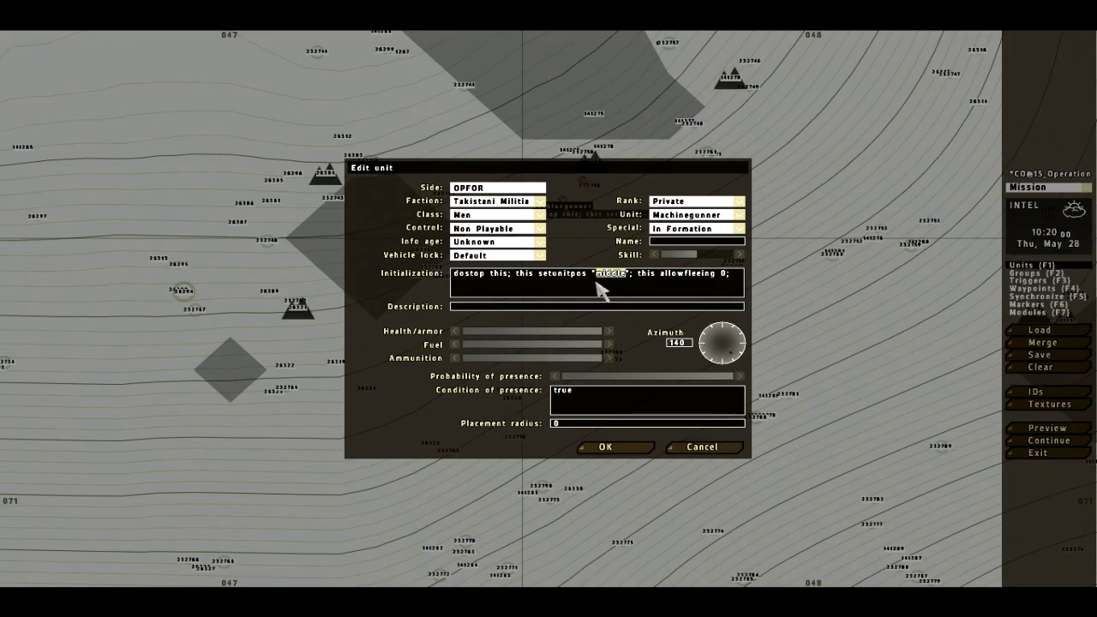
text(d)
key(Return)
scroll(593, 282, down, 5)
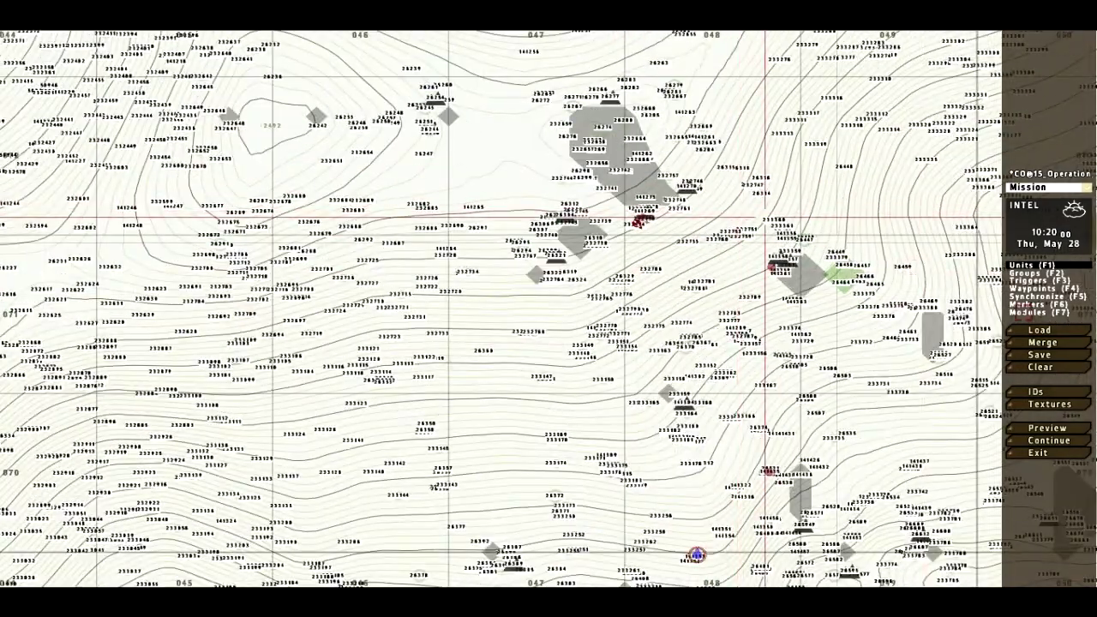
Move the player down from the hillside to just north of the road southwest of the mine
scroll(549, 257, down, 3)
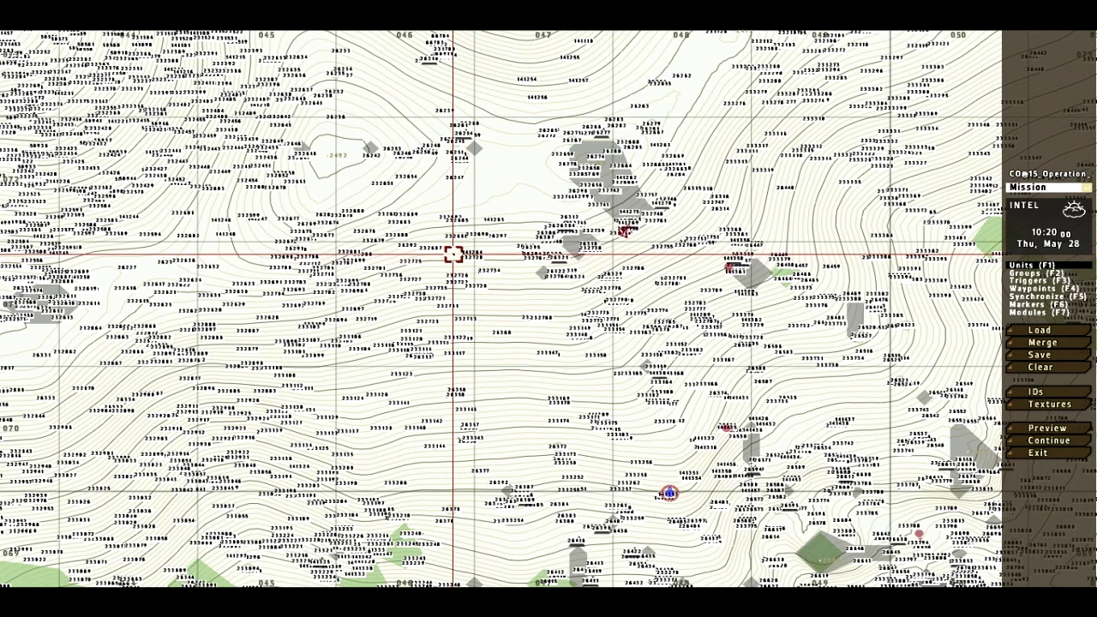
scroll(499, 261, down, 2)
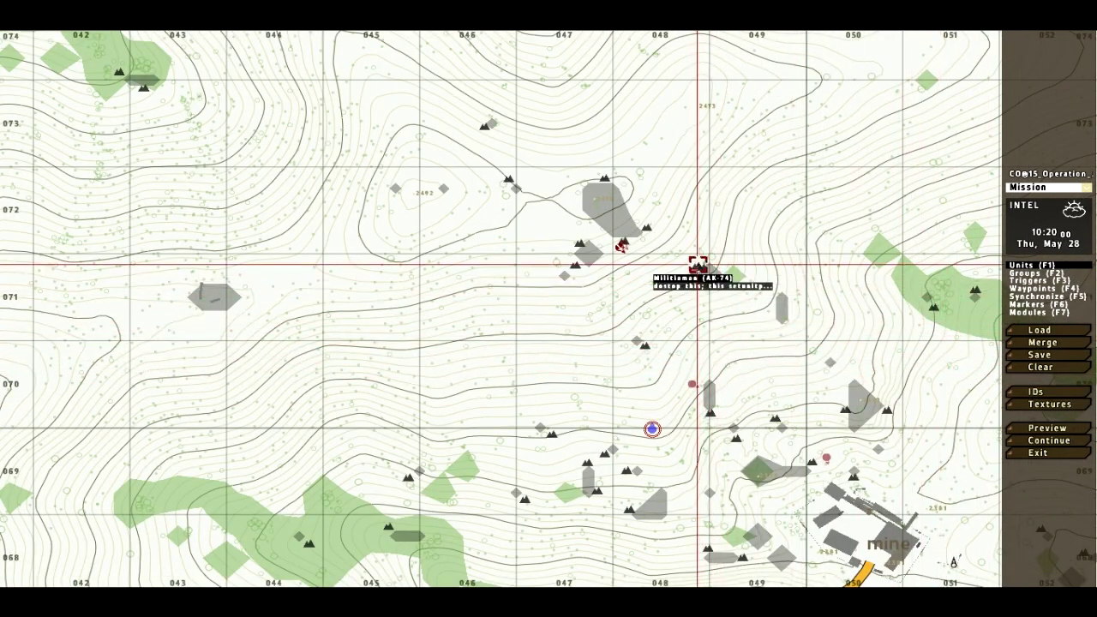
scroll(668, 286, up, 3)
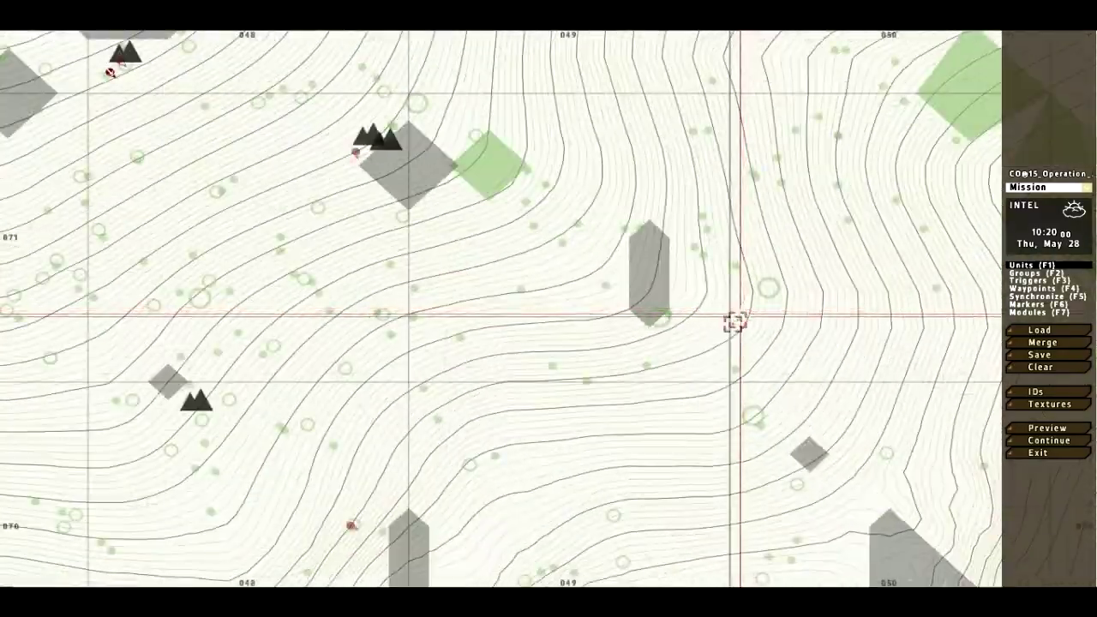
scroll(686, 326, down, 5)
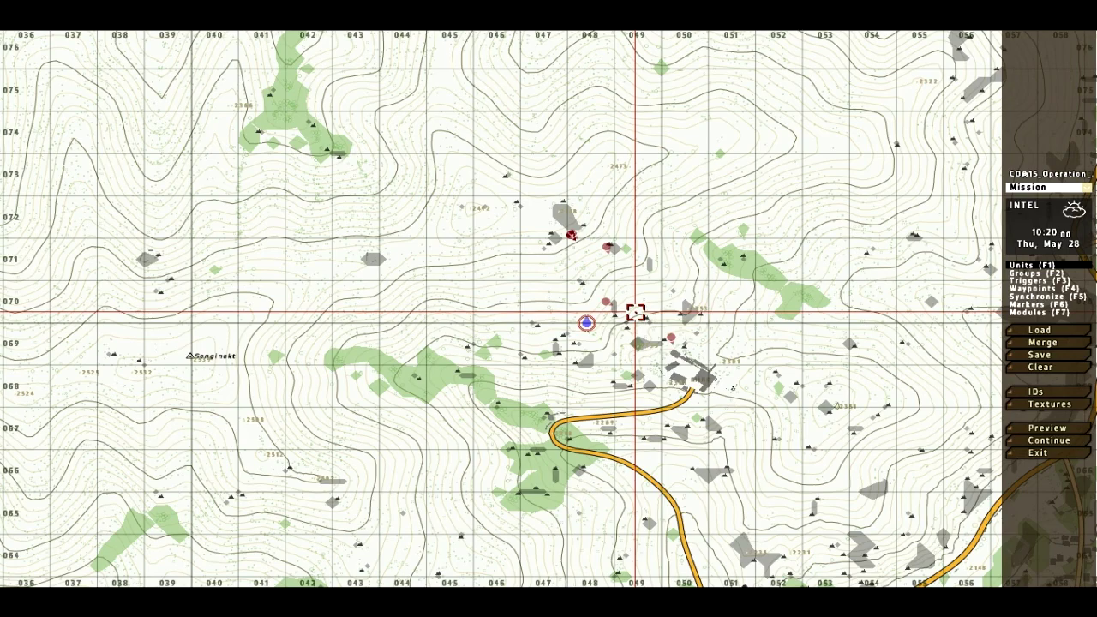
scroll(630, 313, up, 6)
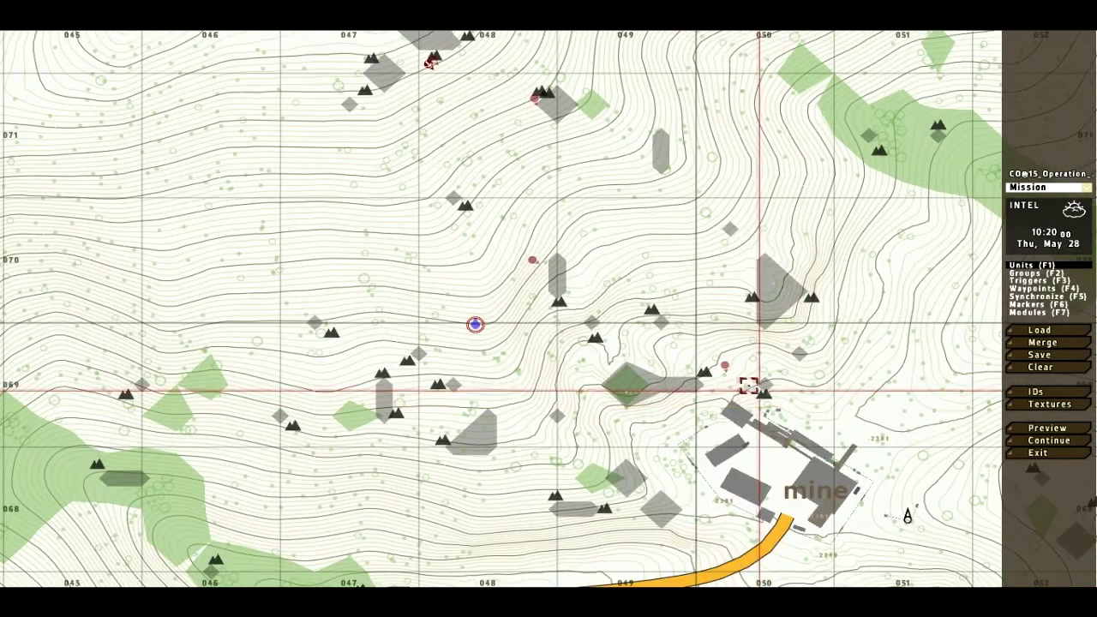
scroll(518, 327, down, 1)
drag(481, 326, 583, 543)
right_drag(592, 544, 365, 522)
Insert a BLUFOR USMC infantry Fire Team on the road southwest of the mine
key(F2)
double_click(333, 508)
click(531, 314)
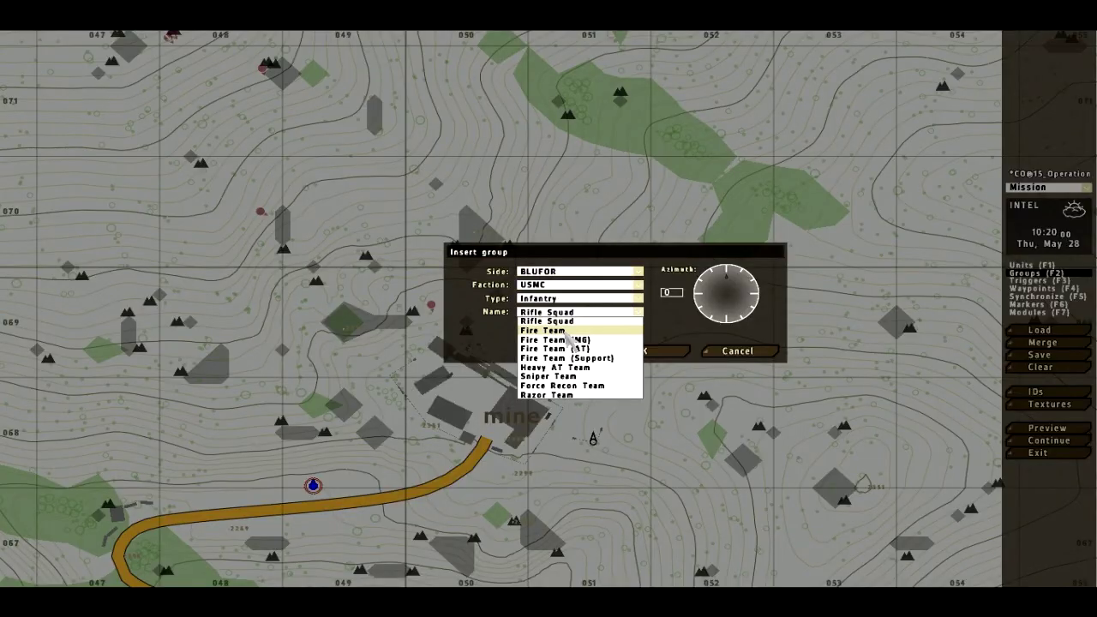
click(565, 332)
key(Return)
Give the fire team waypoints along the road and into the mine compound, and save the mission
key(F4)
click(335, 496)
double_click(468, 461)
key(Return)
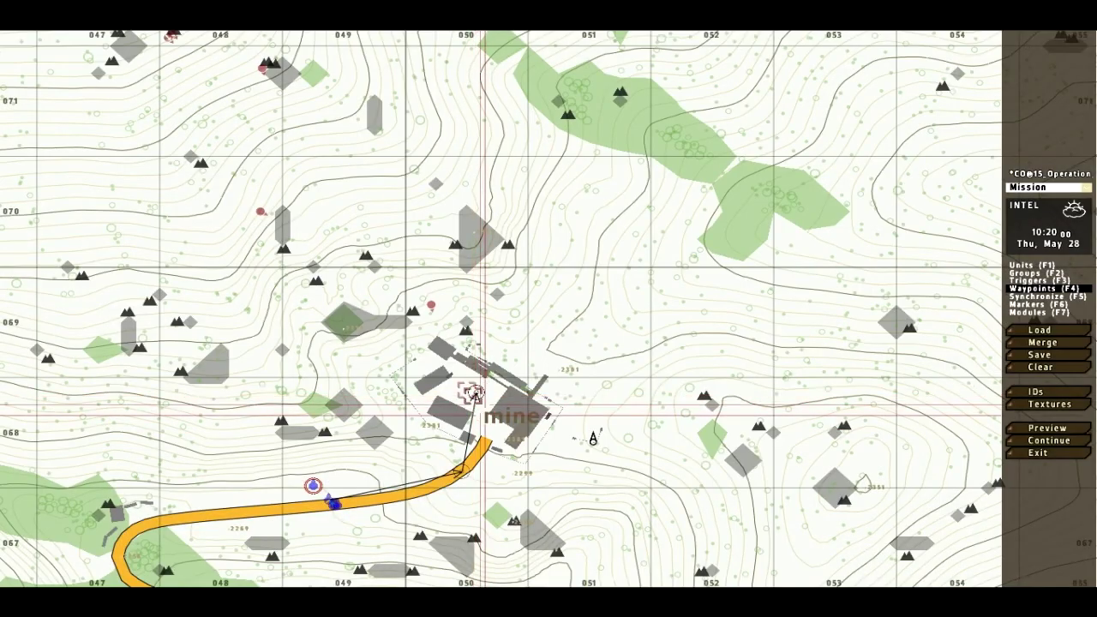
click(1039, 354)
key(Return)
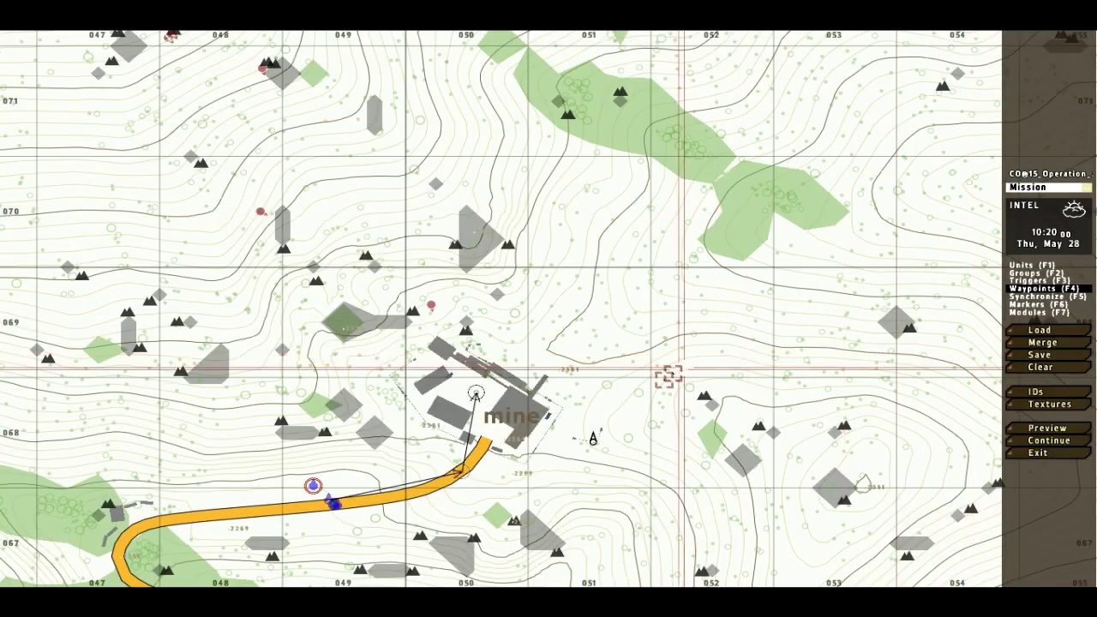
Move the player onto the slope directly north of the mine and preview the mission
drag(313, 486, 394, 184)
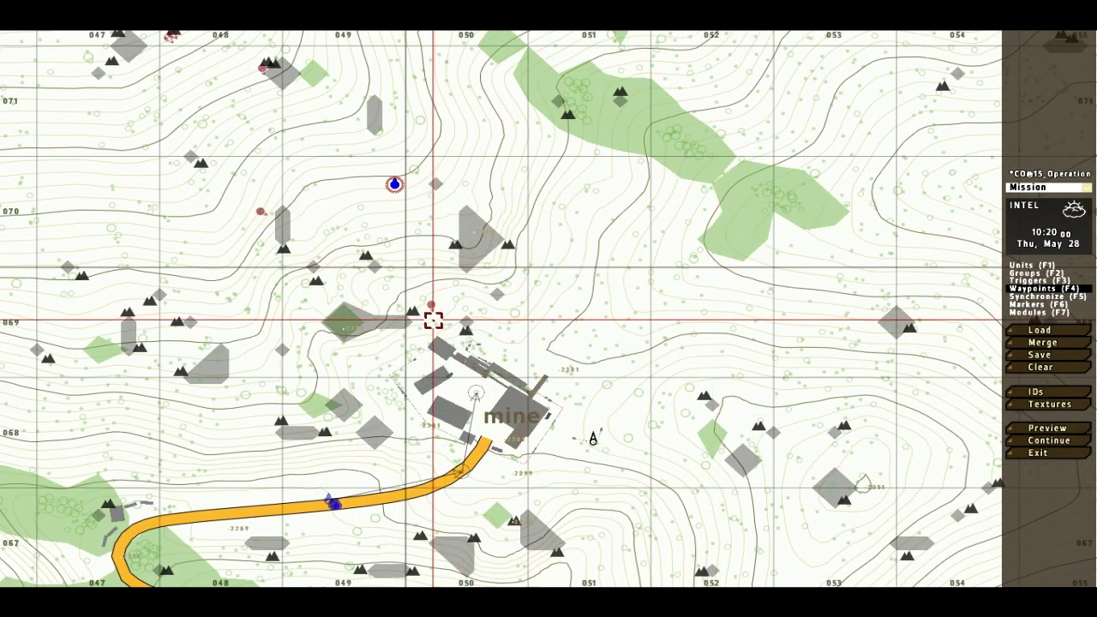
right_drag(433, 319, 638, 349)
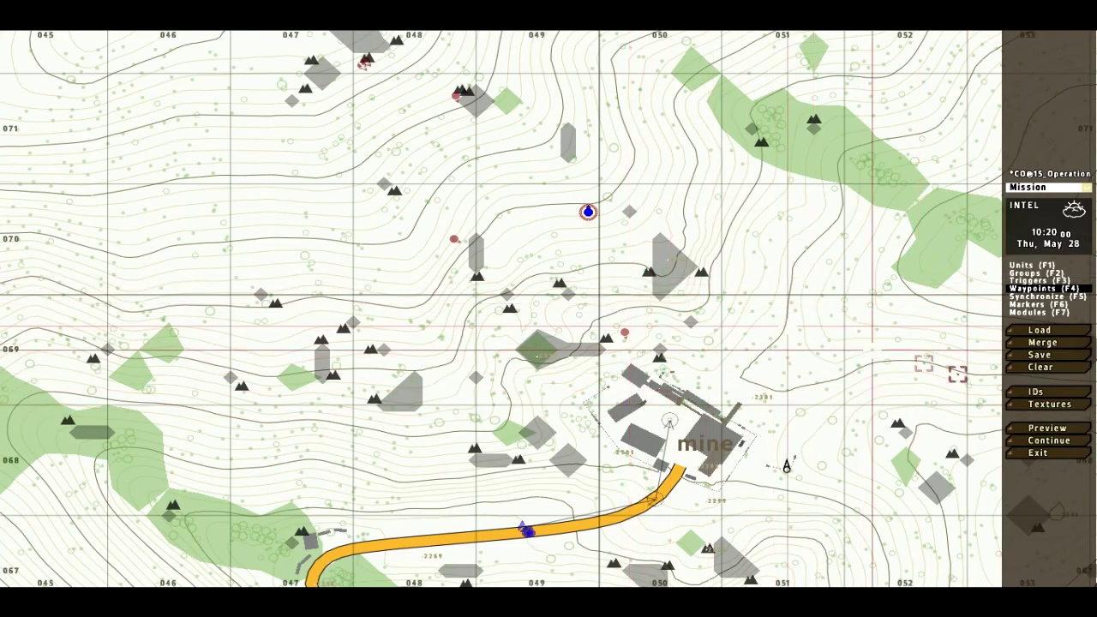
click(1019, 429)
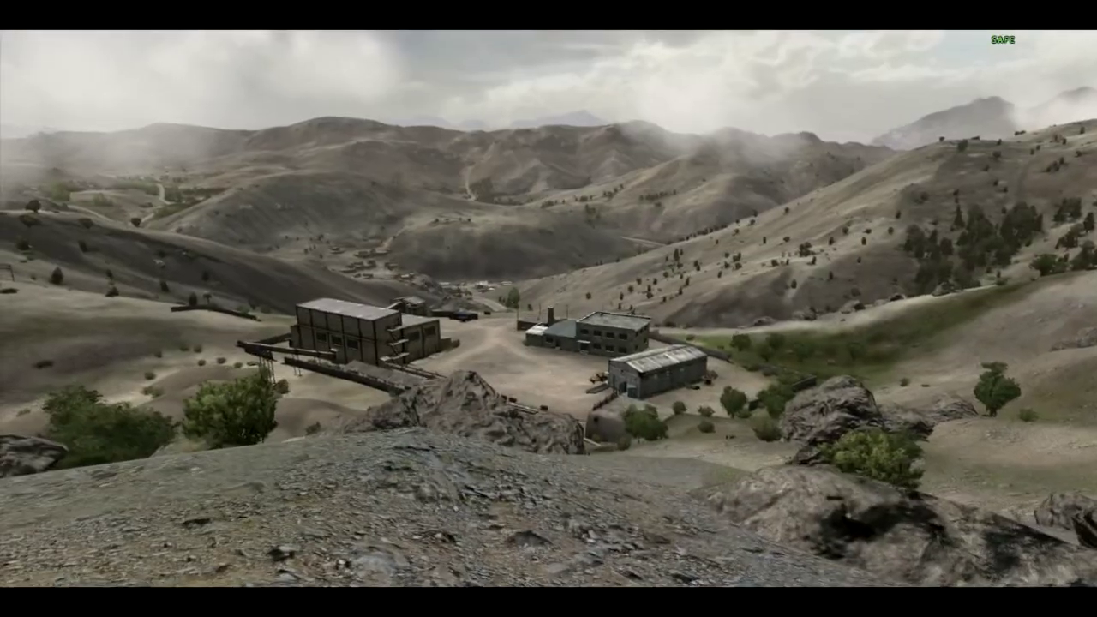
Watch the fire team advance through the mine compound and survey the surrounding hillsides, adjusting time acceleration and zoom
key(equal)
key(equal)
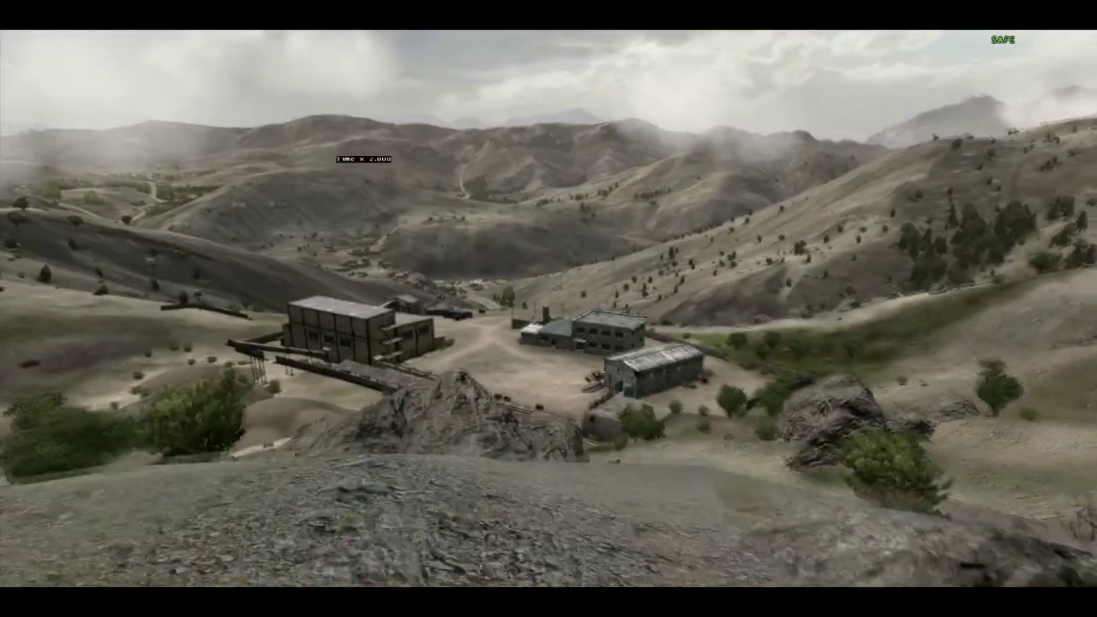
key(minus)
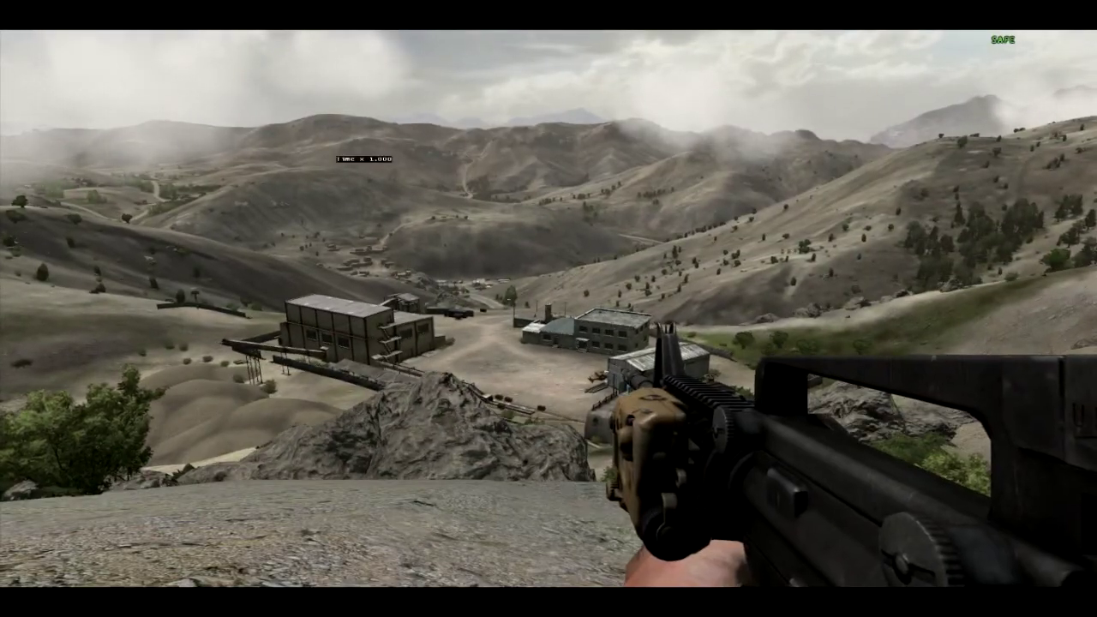
key(equal)
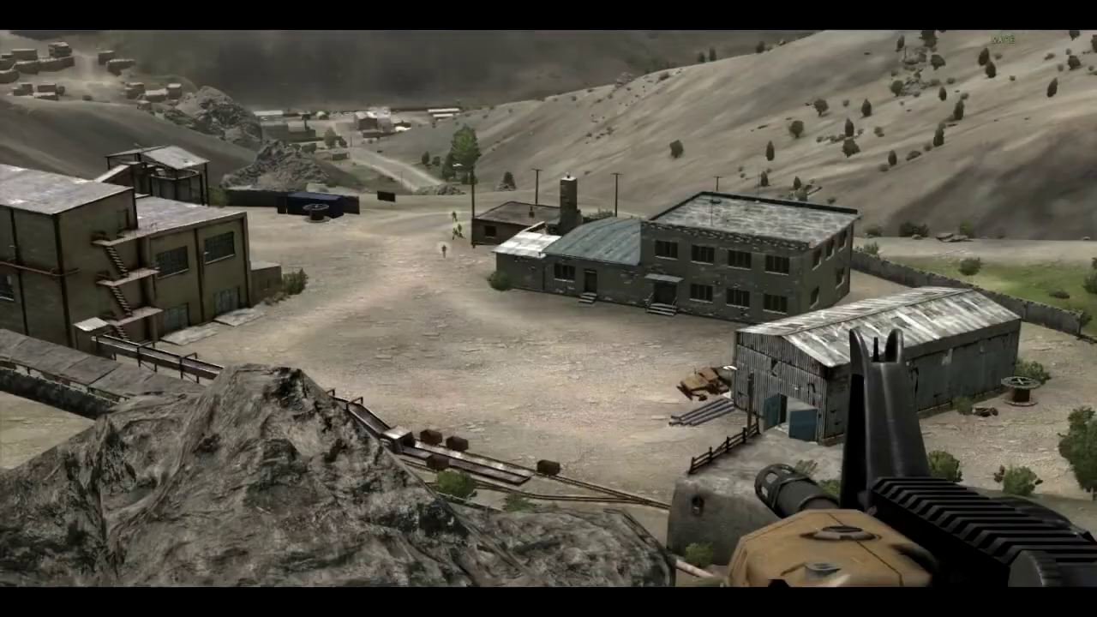
key(minus)
key(minus)
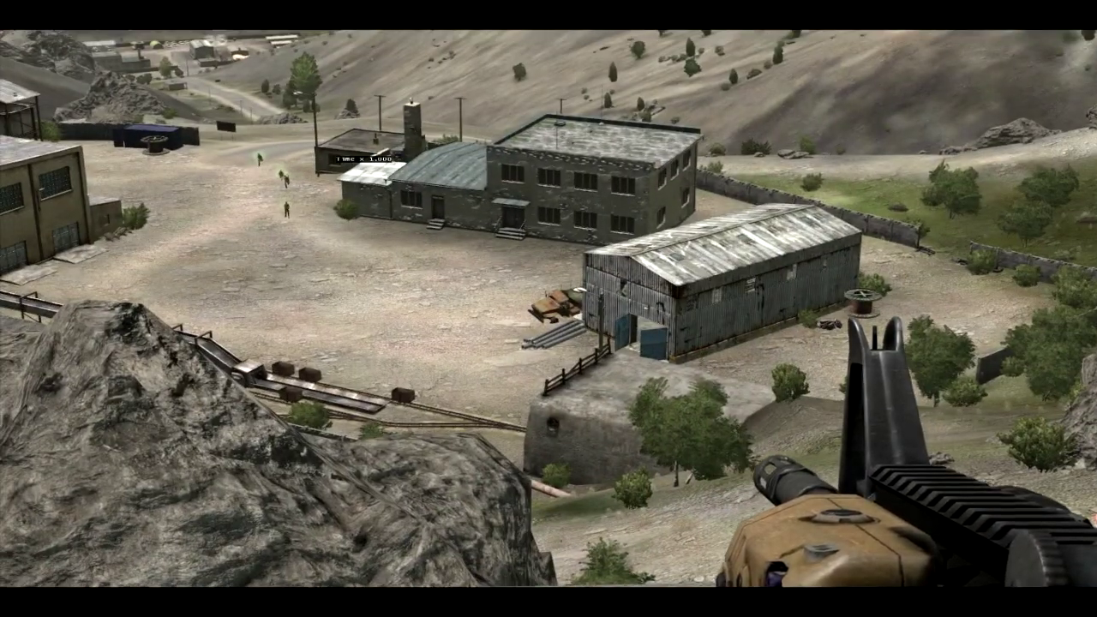
key(KP_Subtract)
key(KP_Add)
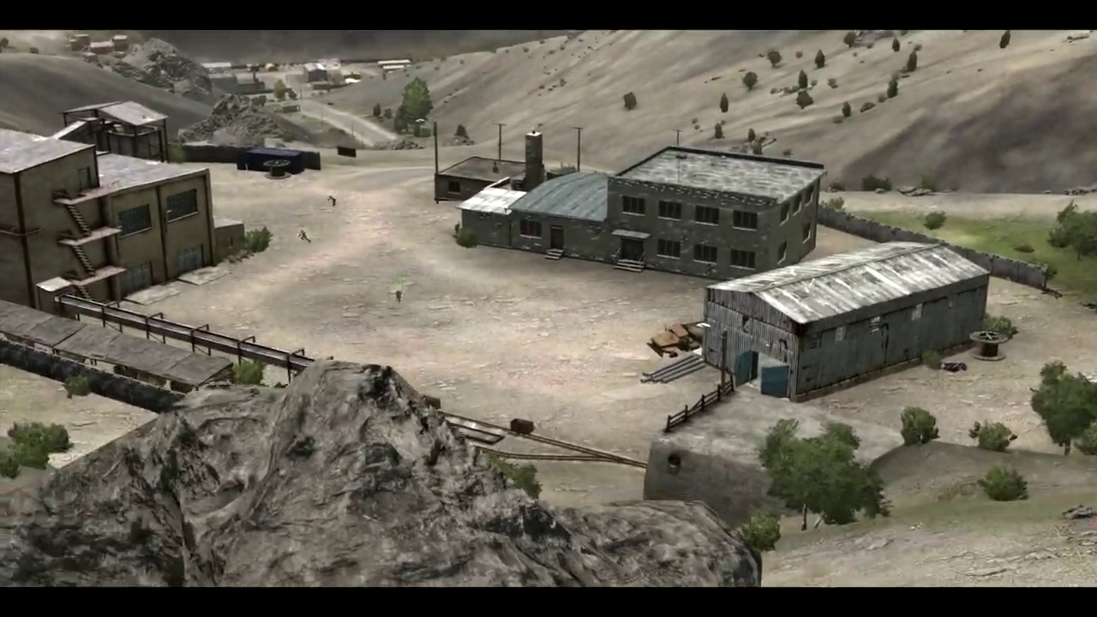
key(KP_Subtract)
key(w)
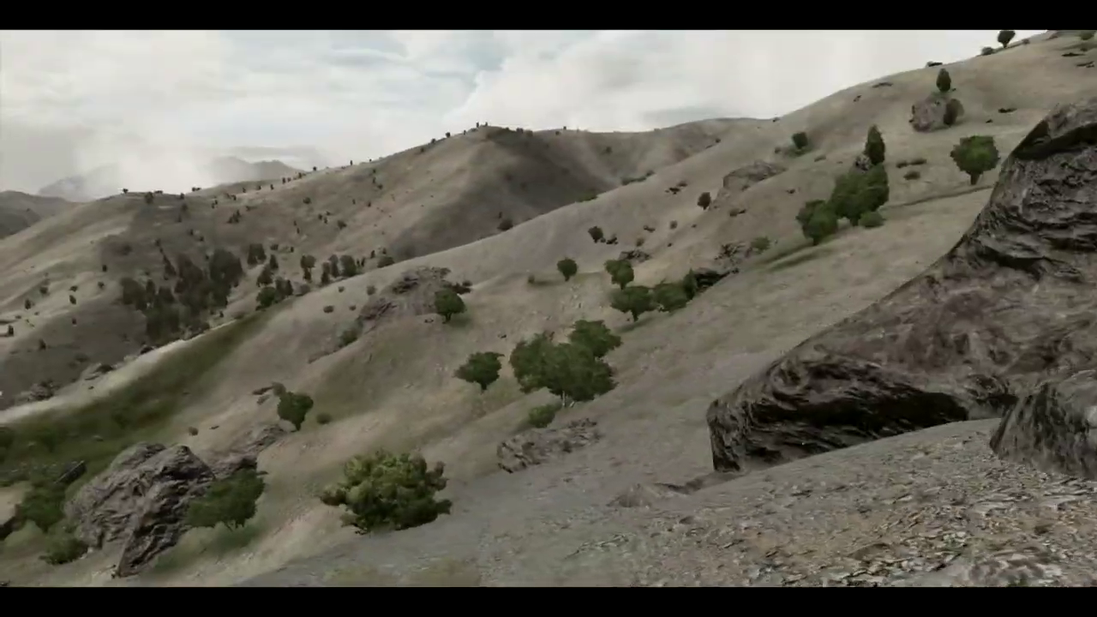
key(KP_Add)
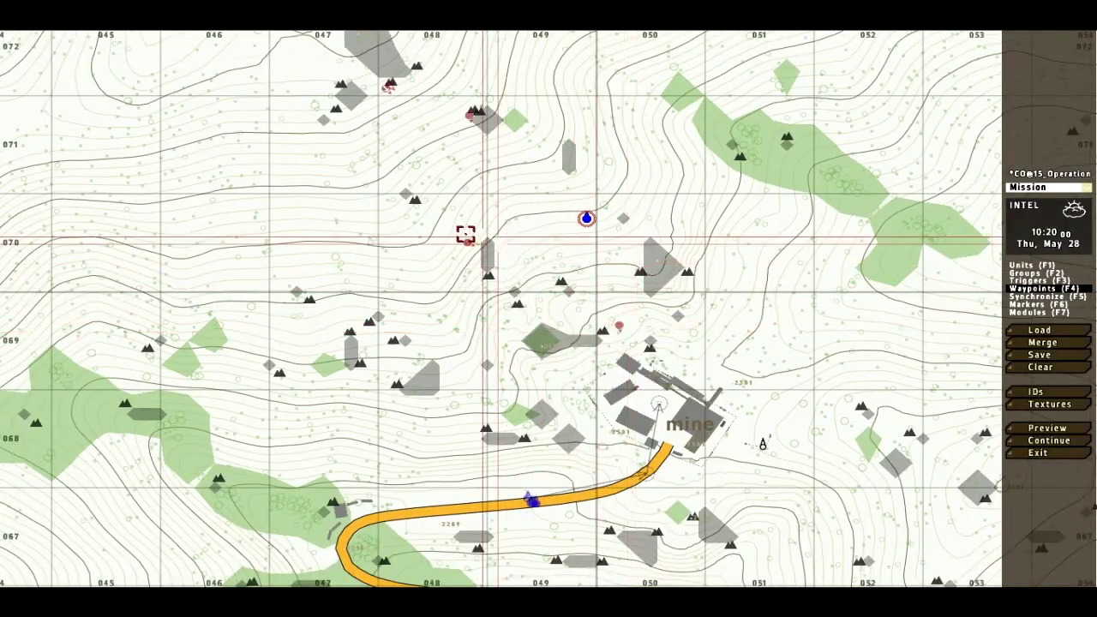
Move the upper hillside militia down to the slopes just north of the mine, placing one soldier farther west
scroll(463, 233, up, 2)
scroll(460, 243, down, 3)
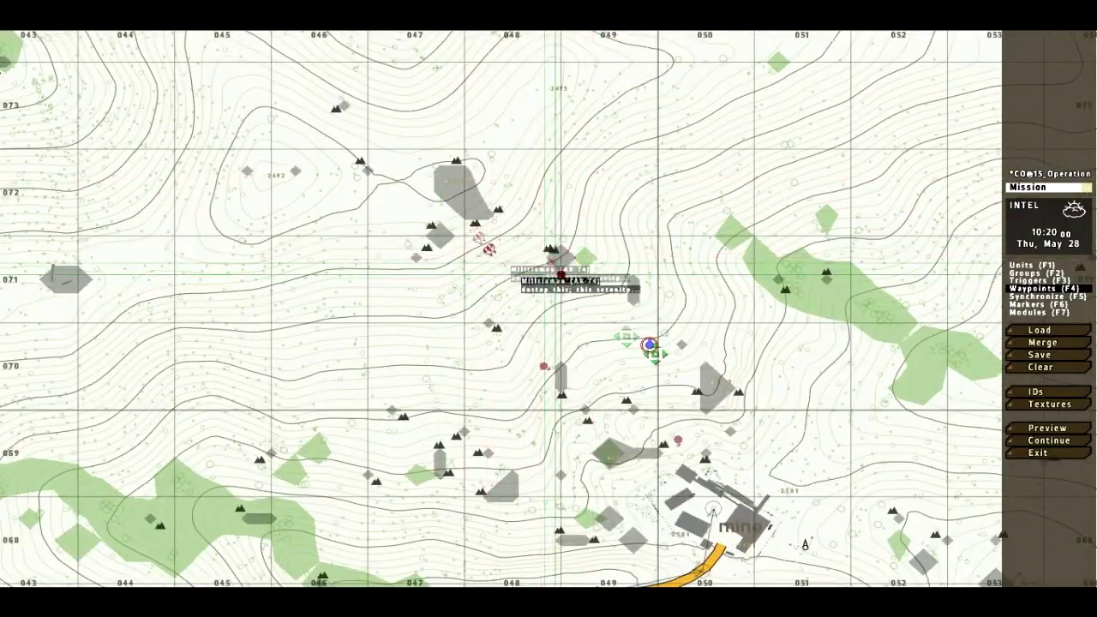
scroll(676, 387, up, 5)
drag(429, 308, 524, 327)
scroll(593, 304, down, 5)
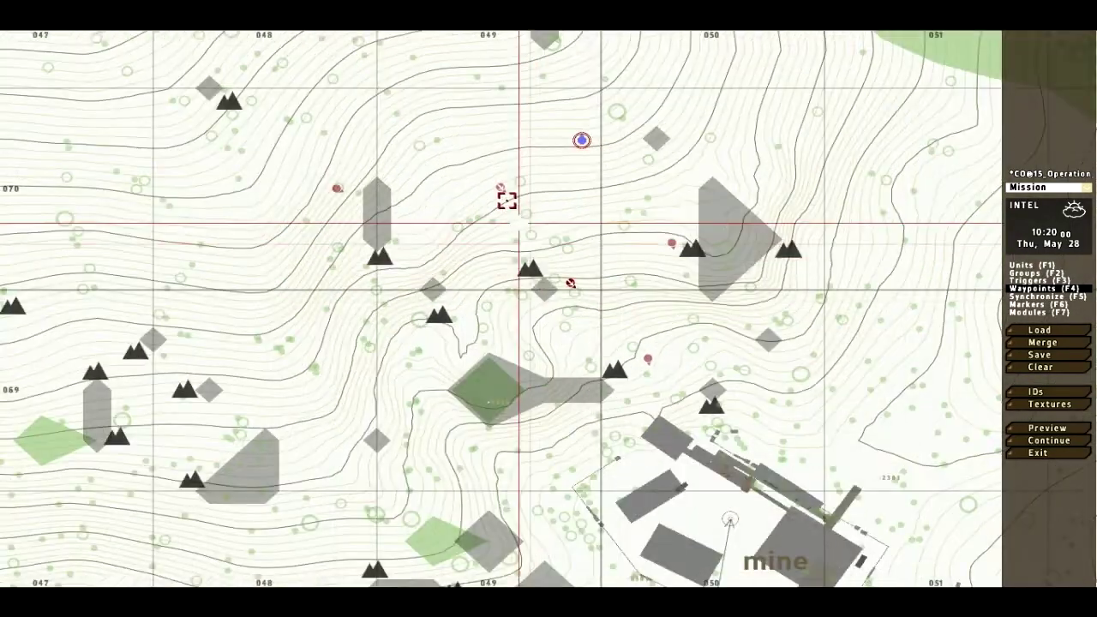
scroll(497, 248, up, 3)
drag(441, 278, 341, 188)
scroll(342, 189, down, 3)
scroll(401, 122, up, 2)
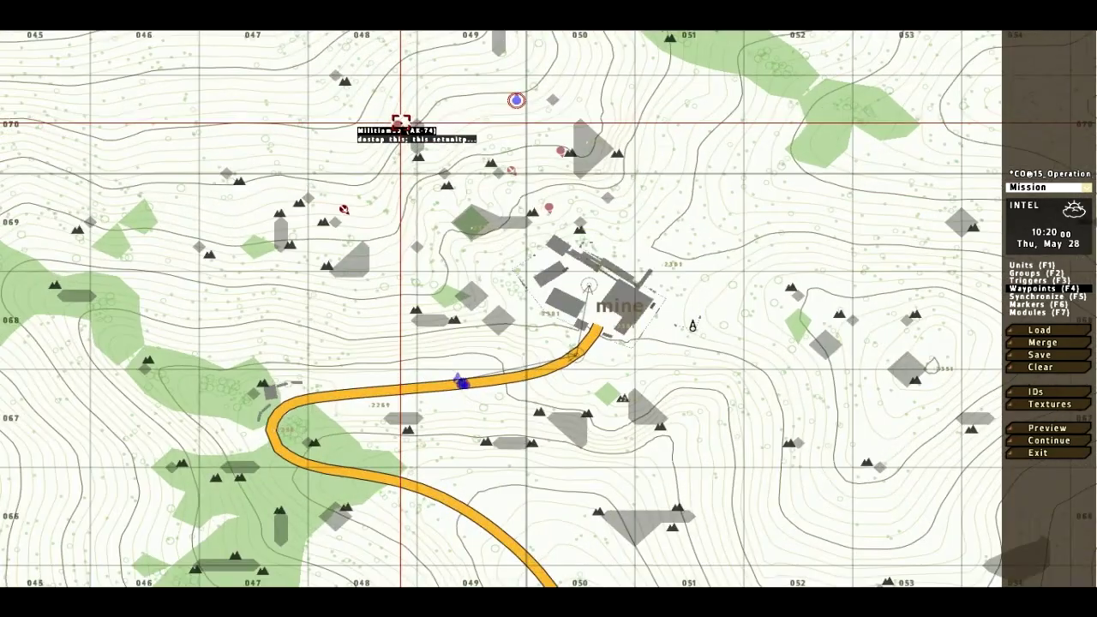
Set Special to None for the AK-74 militiaman northwest of the mine and the enemy by the large rocks north of it
double_click(401, 125)
click(686, 231)
click(669, 241)
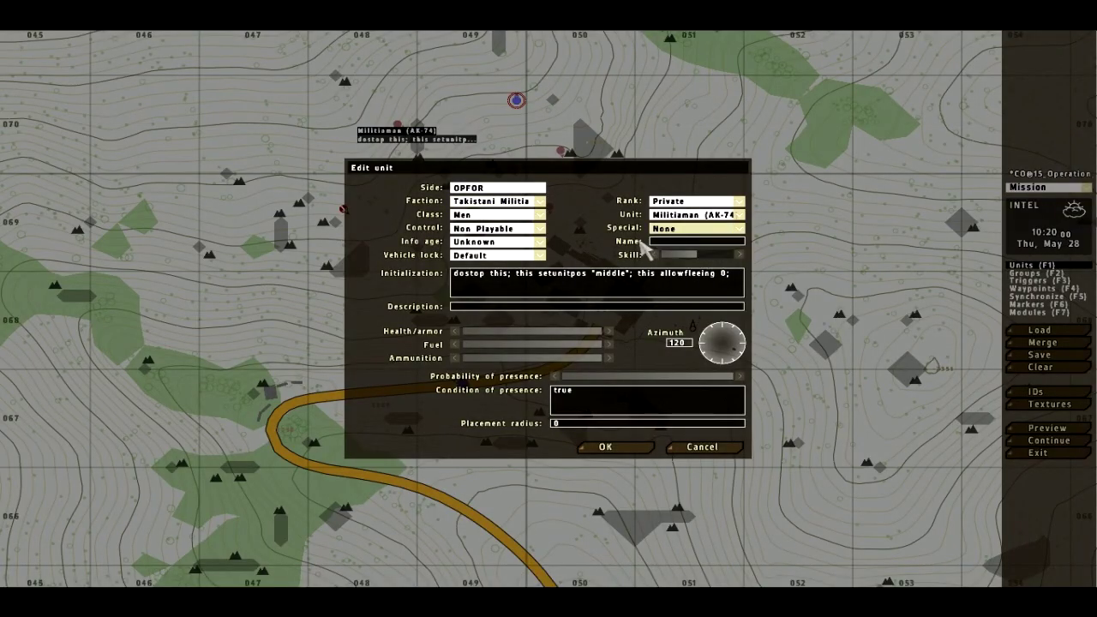
key(Return)
double_click(563, 153)
click(696, 229)
click(679, 241)
key(Return)
Set Special to None for the Automatic Rifleman north of the mine and the enemy nearest the mine's northern edge
double_click(518, 171)
click(686, 229)
click(673, 241)
key(Return)
double_click(565, 215)
click(686, 229)
click(673, 241)
key(Return)
Set Special to None for the isolated enemy on the slope west of the mine
double_click(343, 210)
click(686, 228)
click(673, 241)
key(Return)
Group the northwest militiaman with the Automatic Rifleman north of the mine, appending {_X disableai "move"}foreach units group to the Rifleman's Initialization
key(F2)
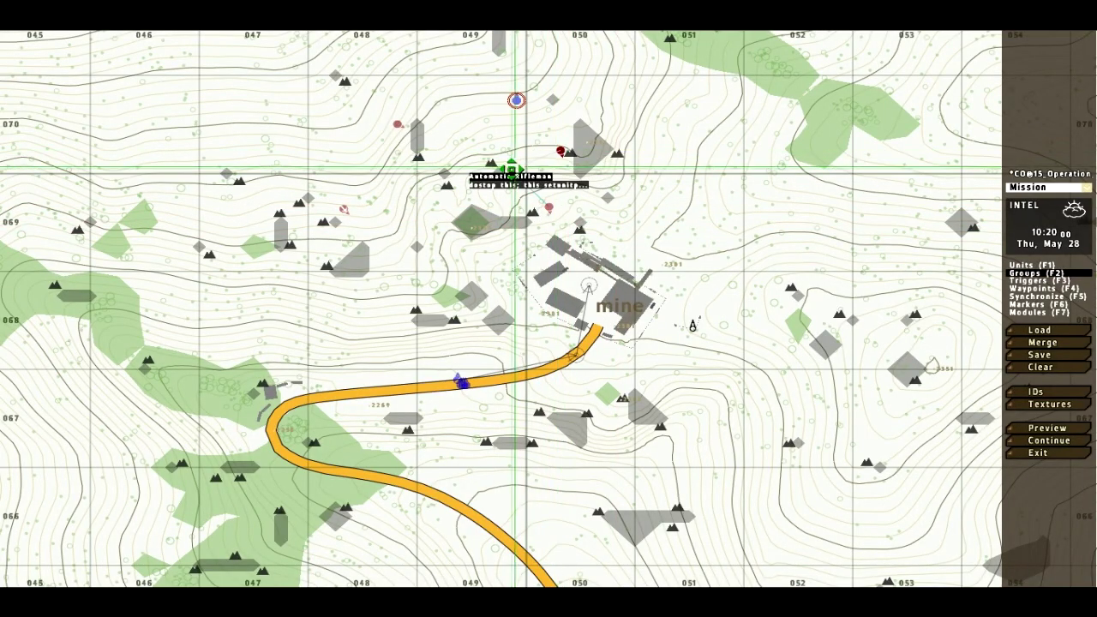
drag(397, 124, 513, 170)
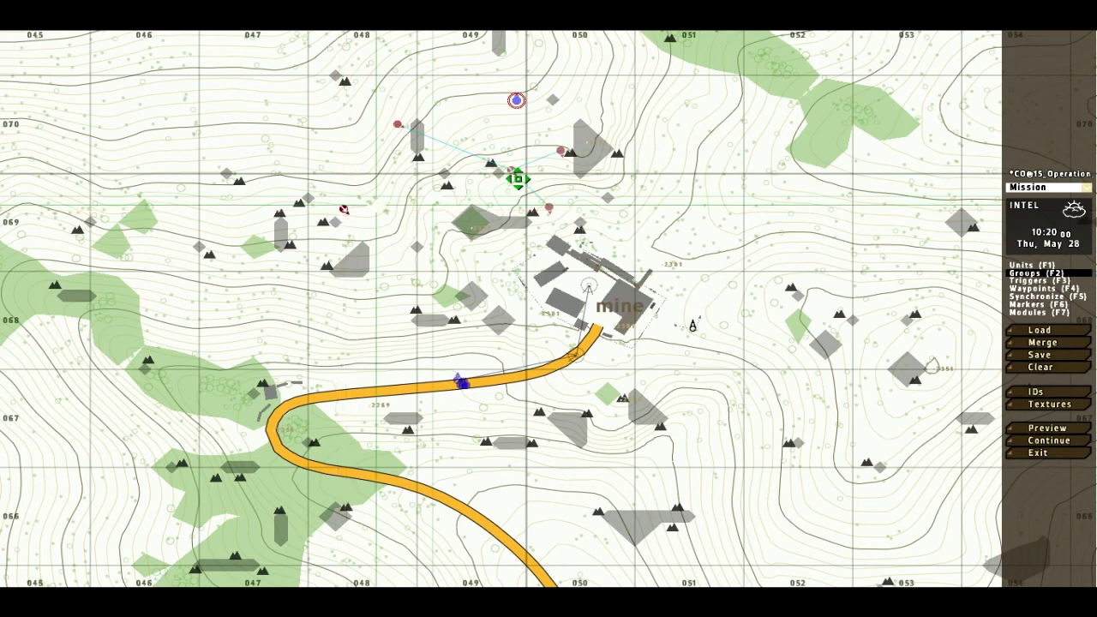
double_click(508, 171)
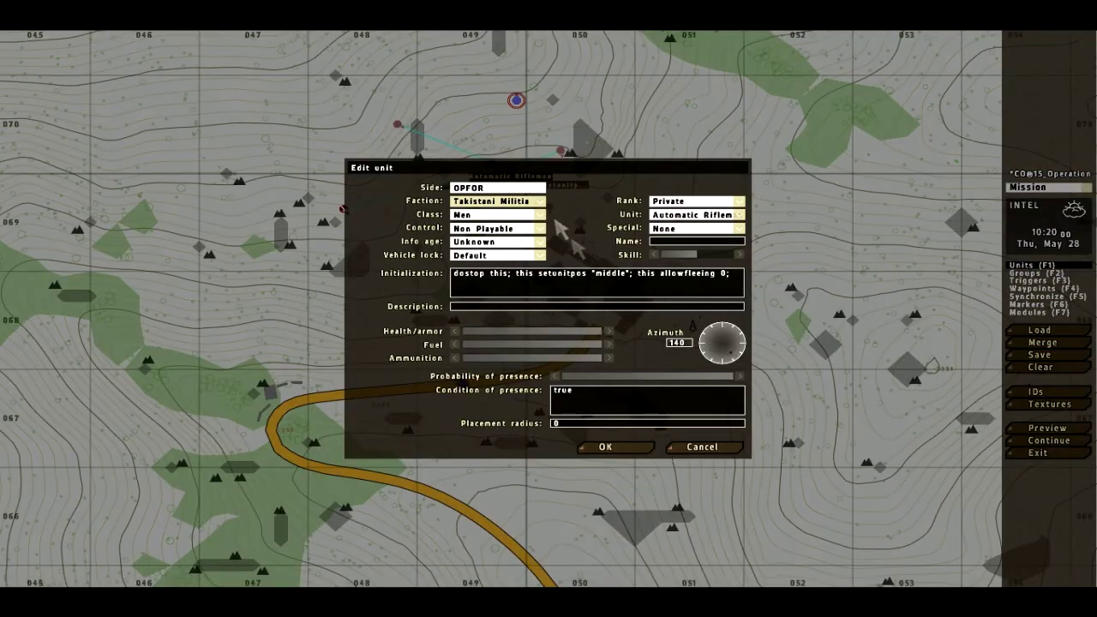
click(730, 276)
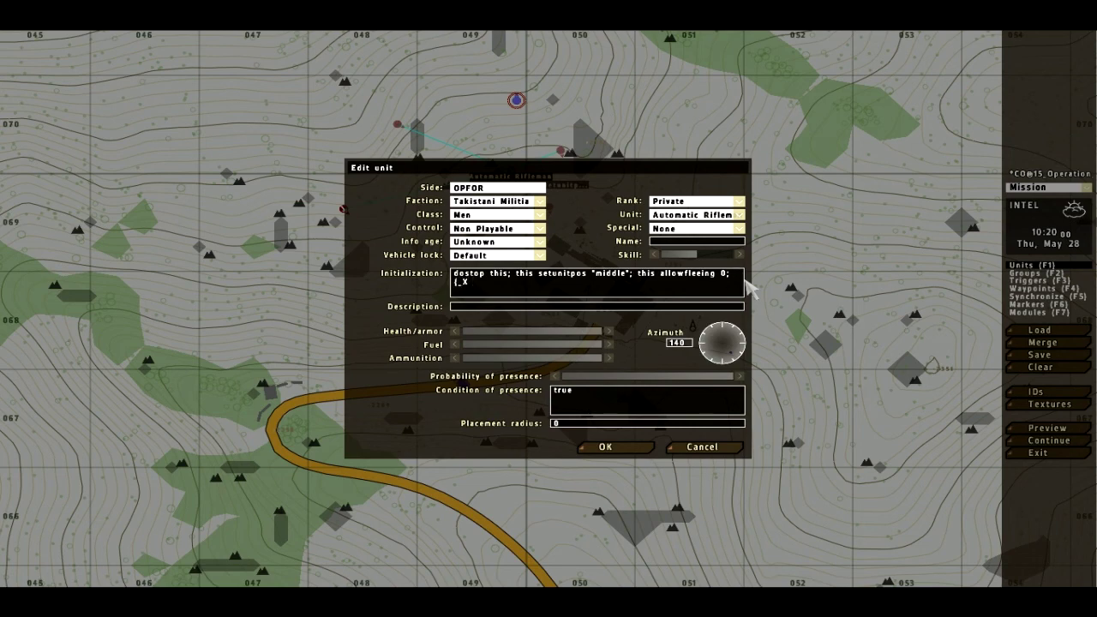
text(disableia)
text( "move"}foreach units group)
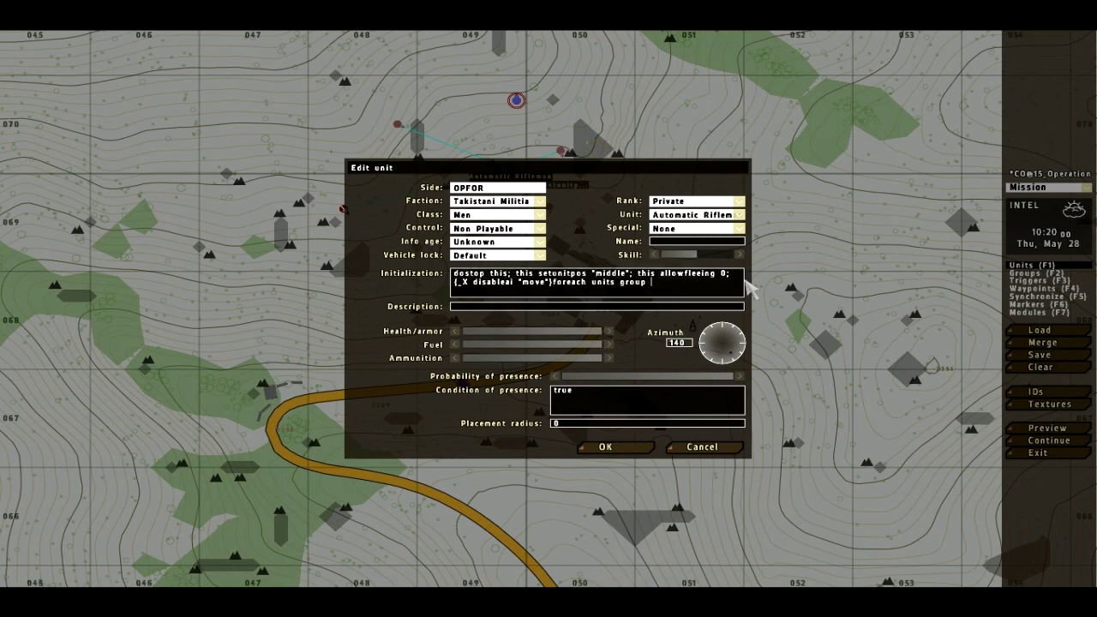
key(Return)
Open the westernmost militiaman's unit settings, accept them as they are, and save the mission
scroll(481, 100, down, 3)
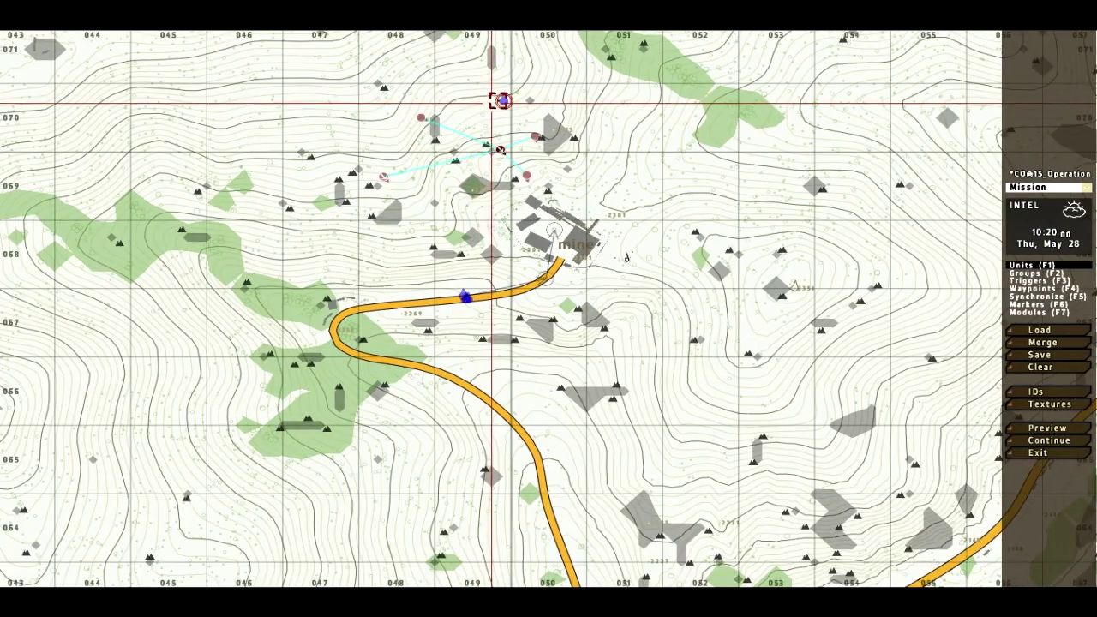
scroll(380, 178, up, 2)
scroll(382, 185, up, 3)
double_click(373, 179)
key(Return)
scroll(745, 299, down, 4)
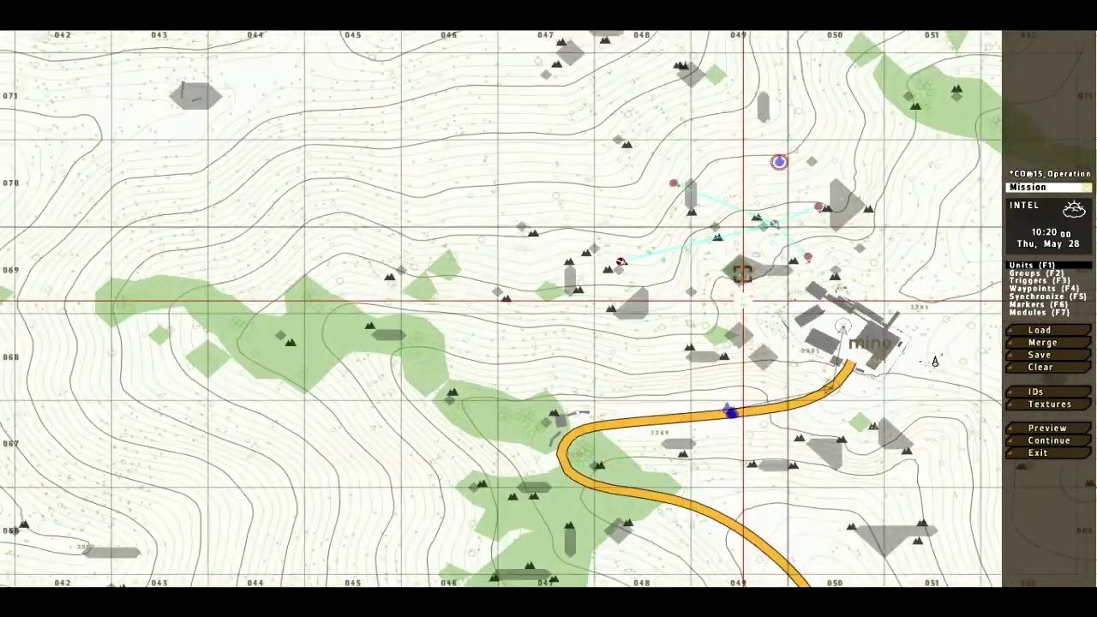
click(1039, 354)
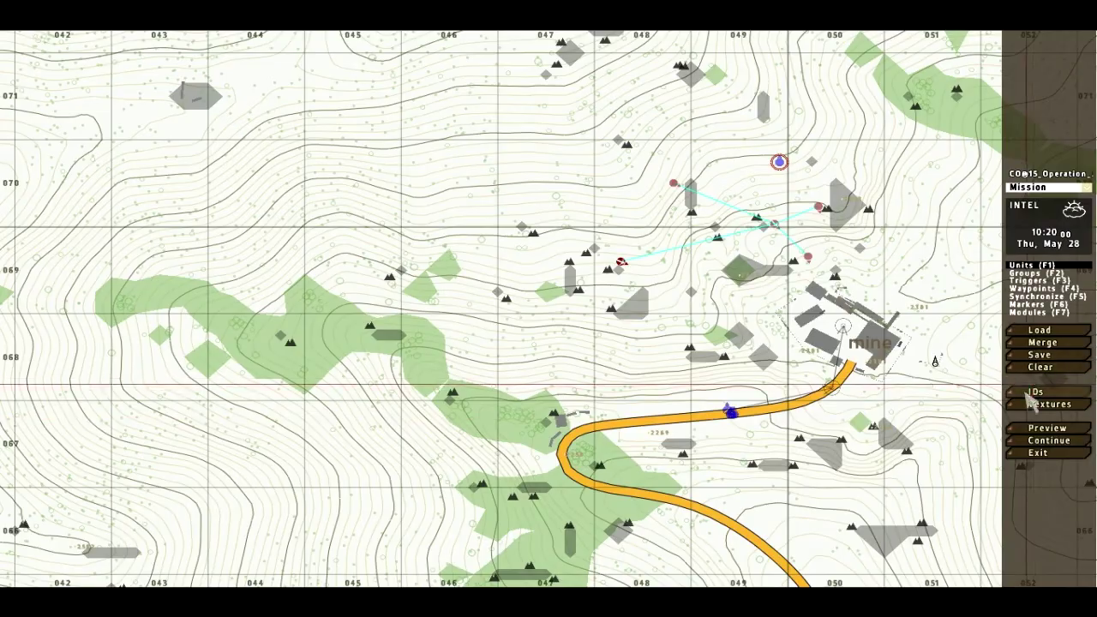
Shift the USMC team east along the road and its waypoint slightly south at the mine entrance, and save the mission
drag(725, 404, 849, 376)
drag(844, 326, 848, 345)
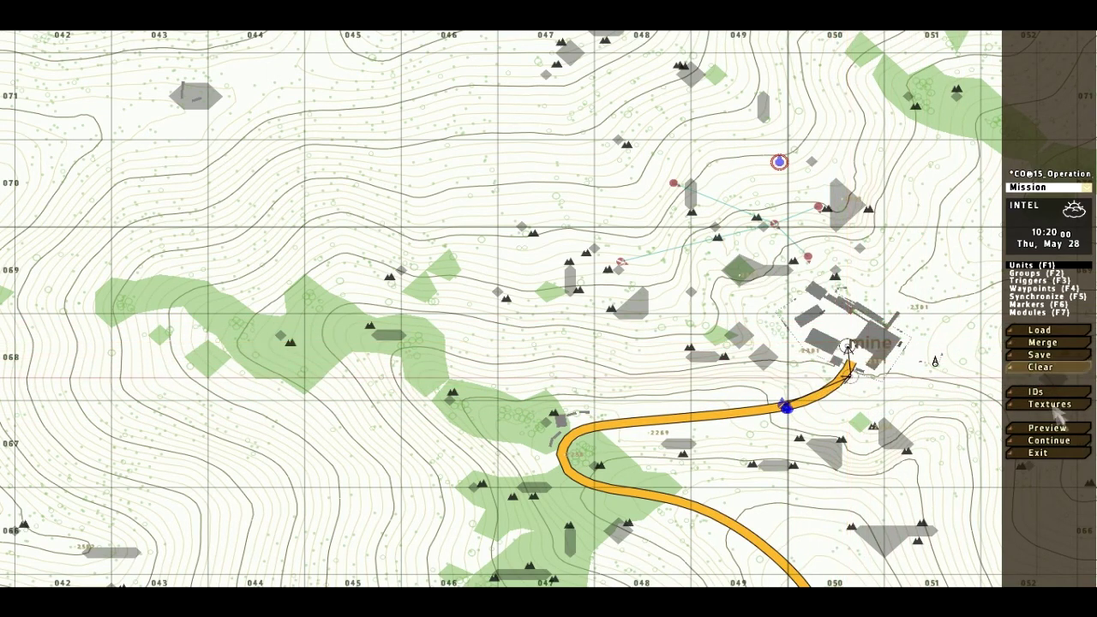
click(1040, 354)
key(Return)
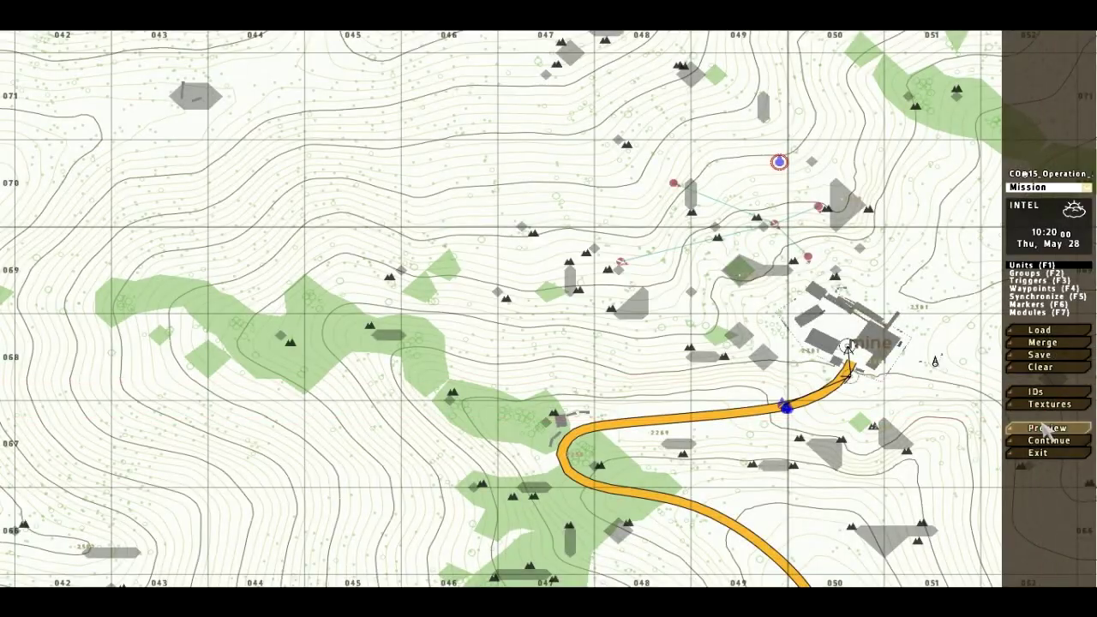
Preview the mission past the script message and zoom in on the mine to observe the hillside militia
click(1047, 428)
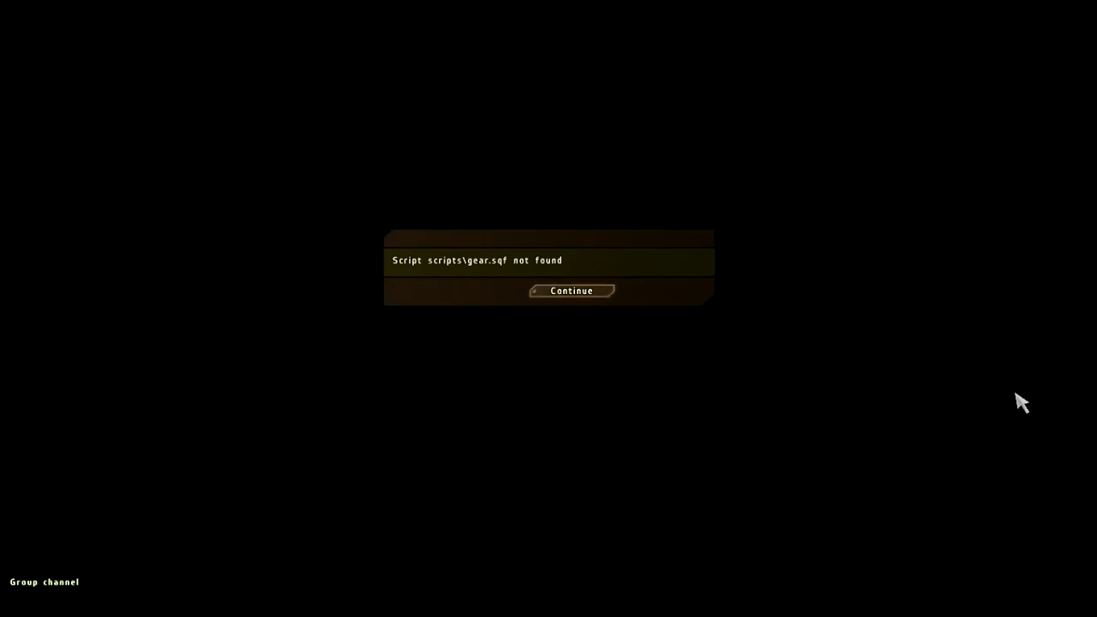
key(Return)
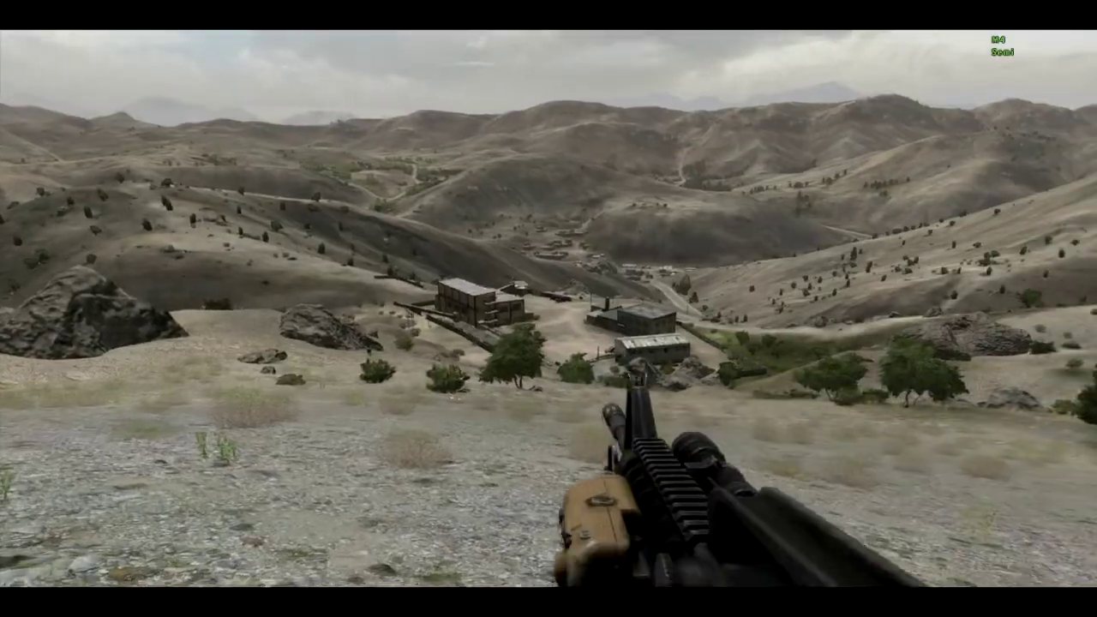
key(KP_Add)
key(a)
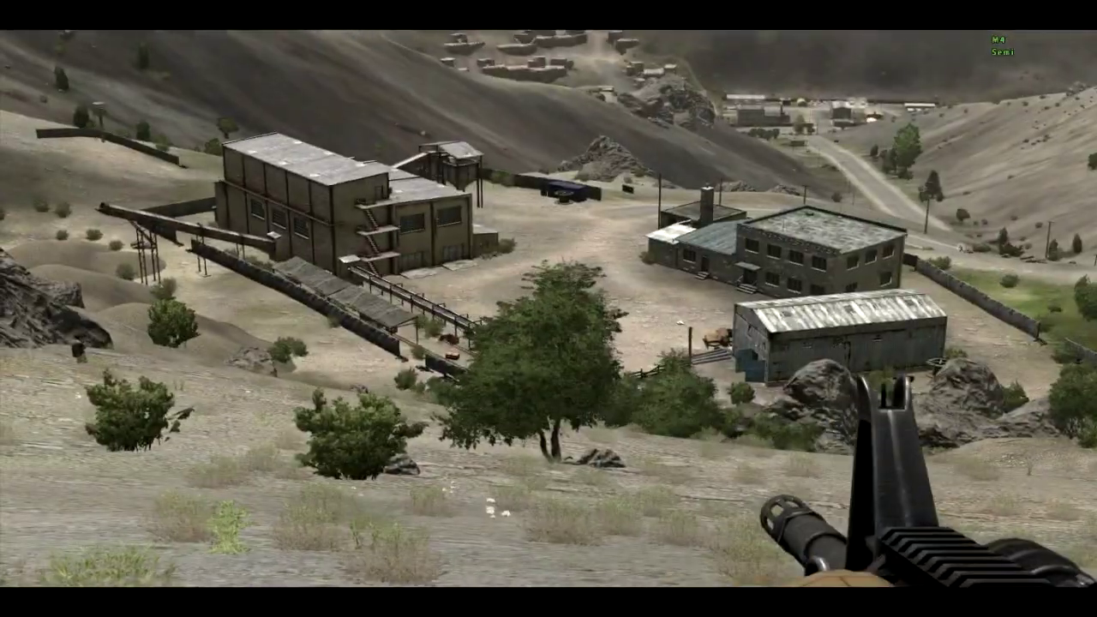
key(KP_Subtract)
key(a)
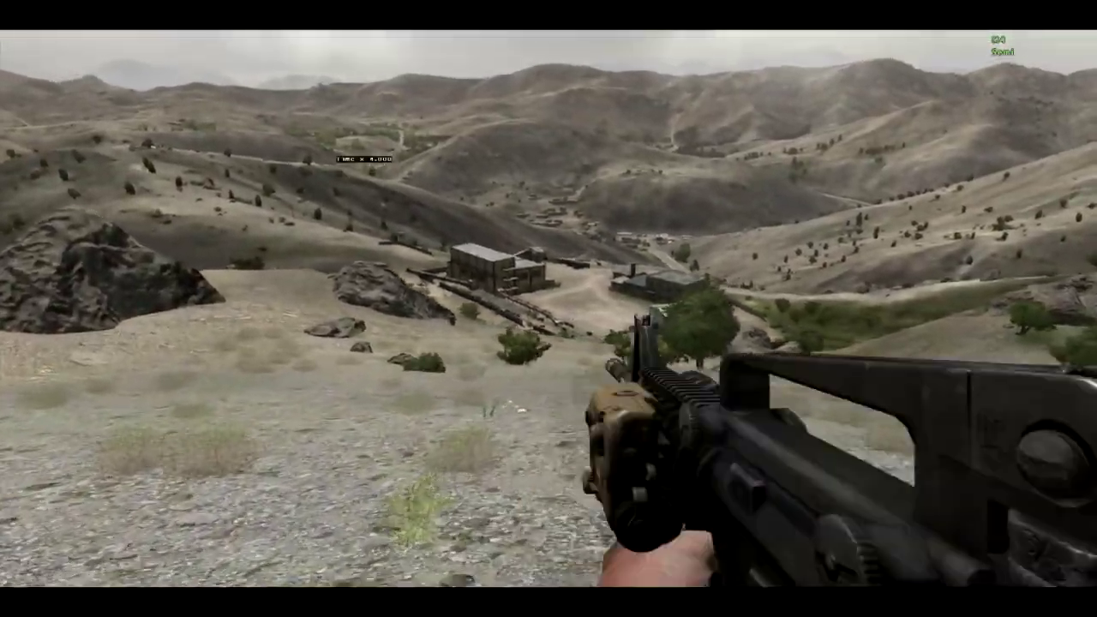
key(KP_Add)
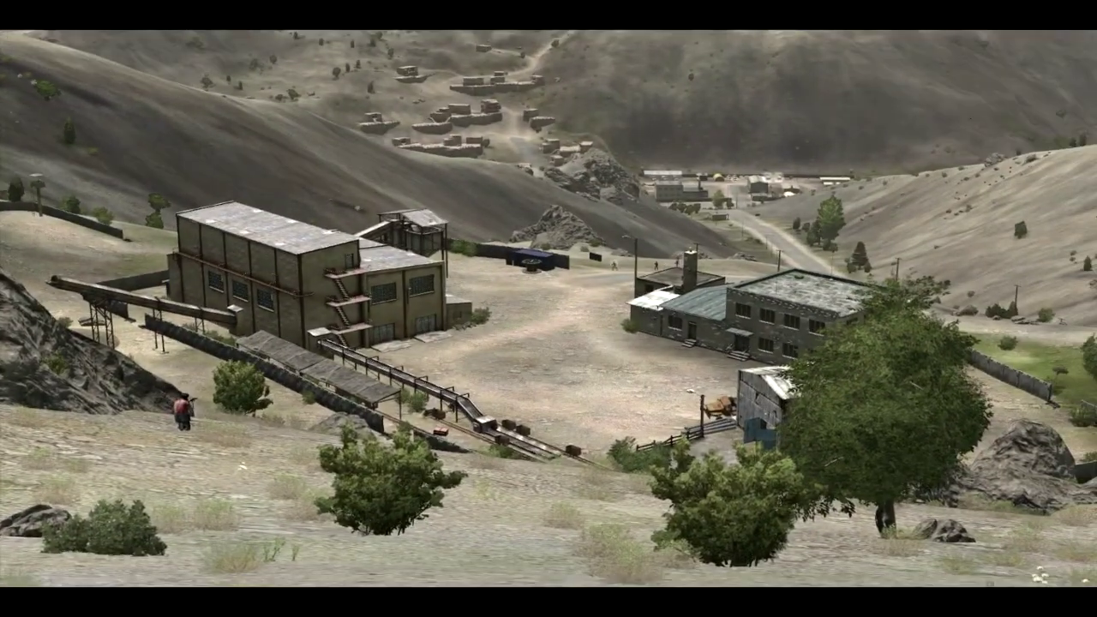
key(minus)
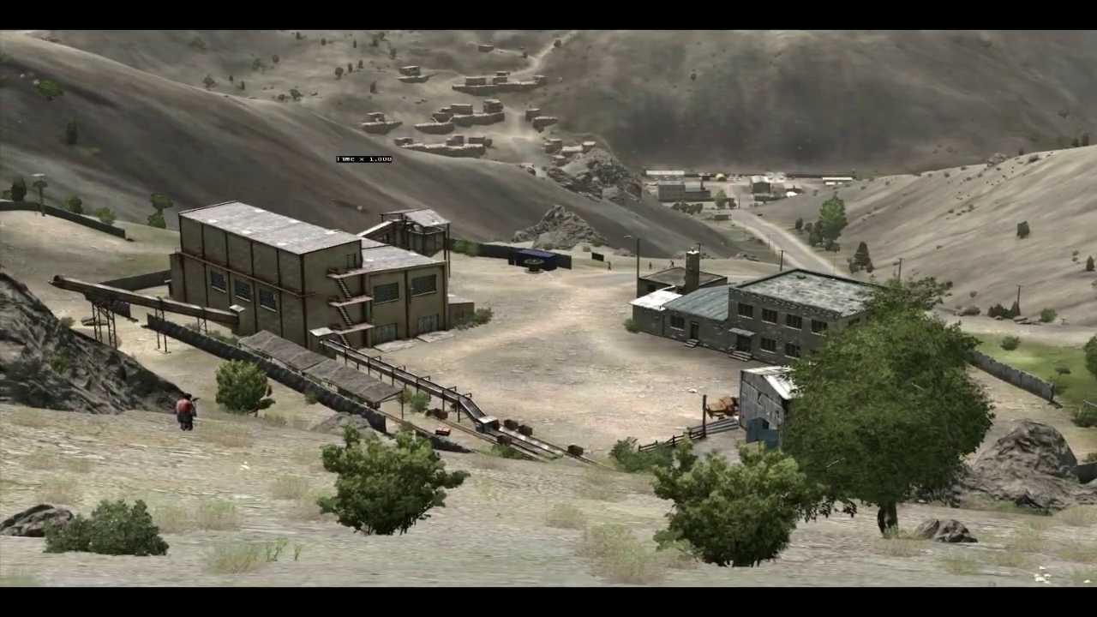
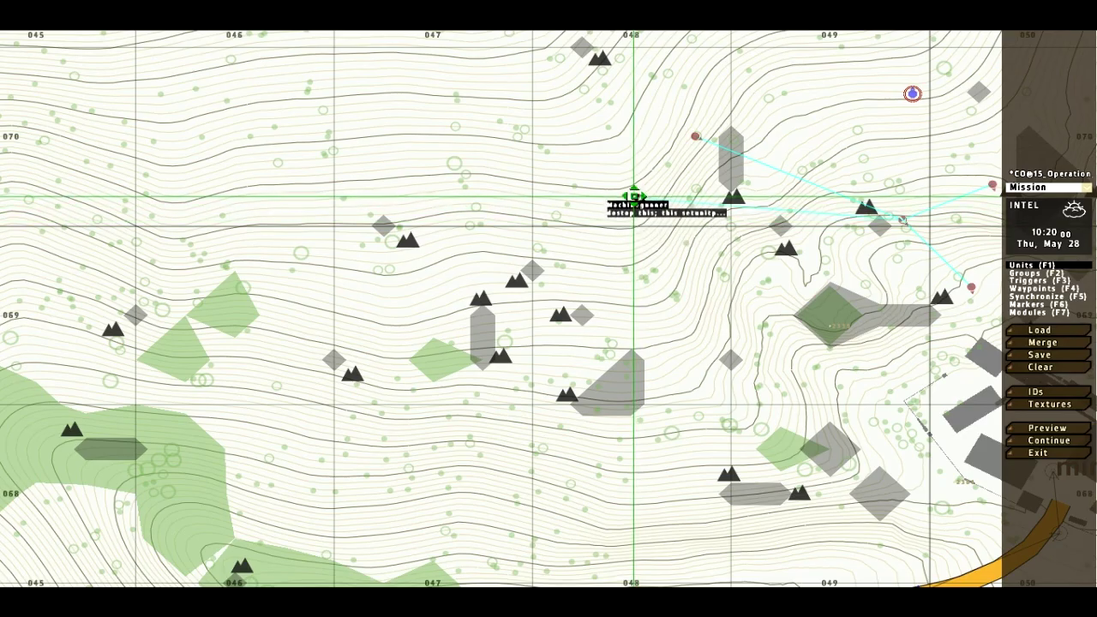
Display object IDs on the map around the westernmost grouped militiaman and save the mission
scroll(725, 230, down, 3)
right_drag(730, 228, 573, 292)
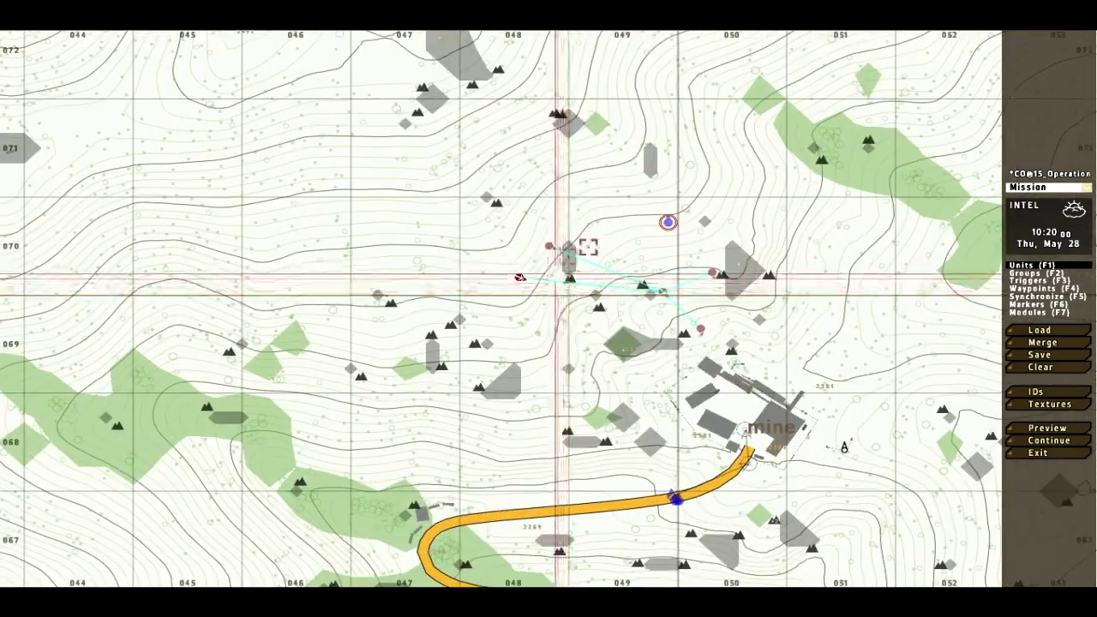
scroll(934, 366, up, 3)
click(1025, 392)
scroll(286, 220, up, 6)
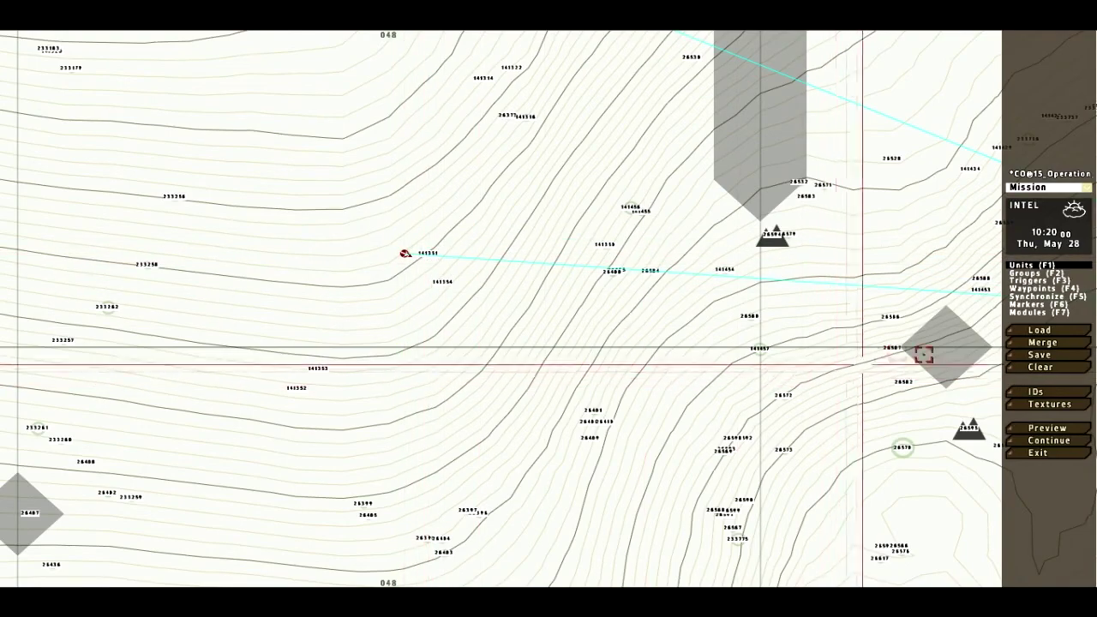
click(1035, 354)
click(502, 318)
Move the westernmost grouped militiaman slightly northeast on the slope and save the mission
drag(404, 247, 428, 235)
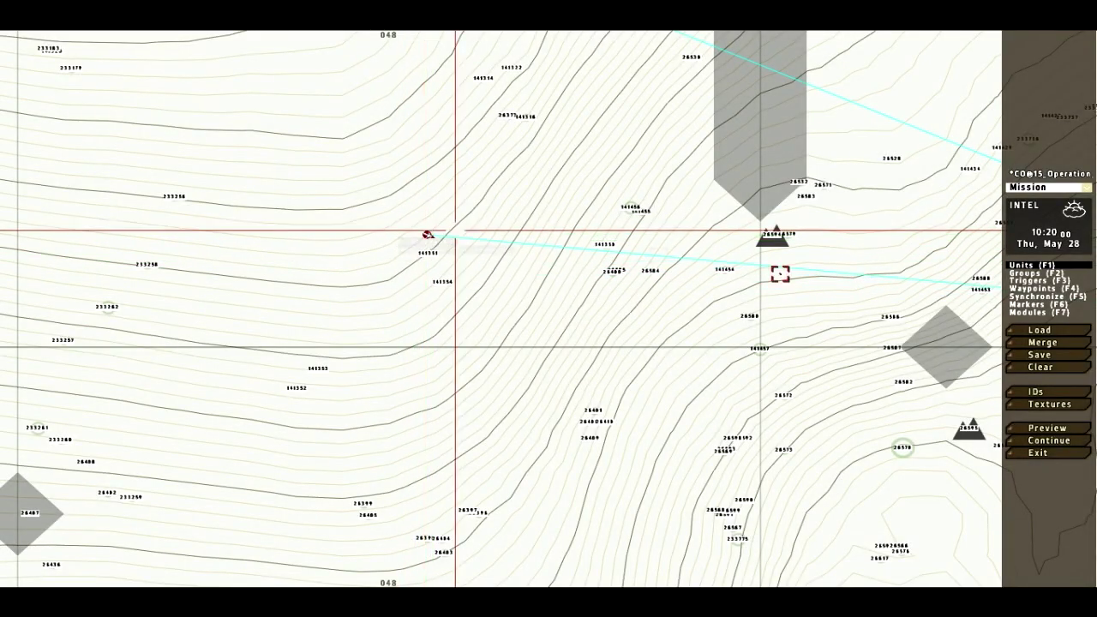
click(1040, 355)
click(502, 318)
Move the player unit west to the hillside just above the western militia and preview the mission past the script message
scroll(806, 197, down, 6)
drag(931, 134, 750, 152)
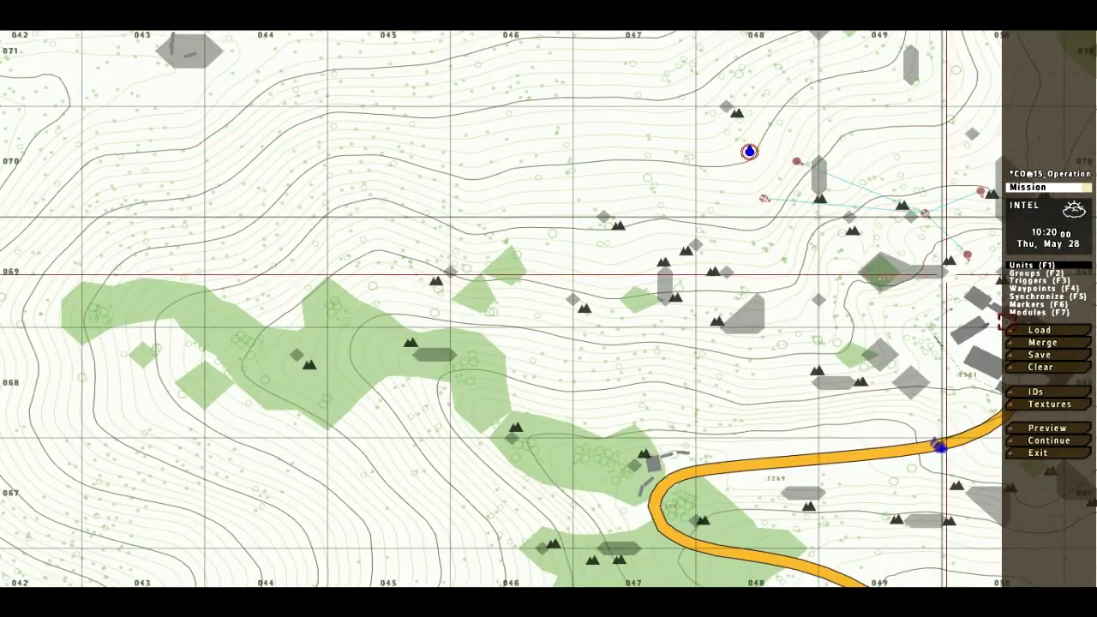
click(1056, 431)
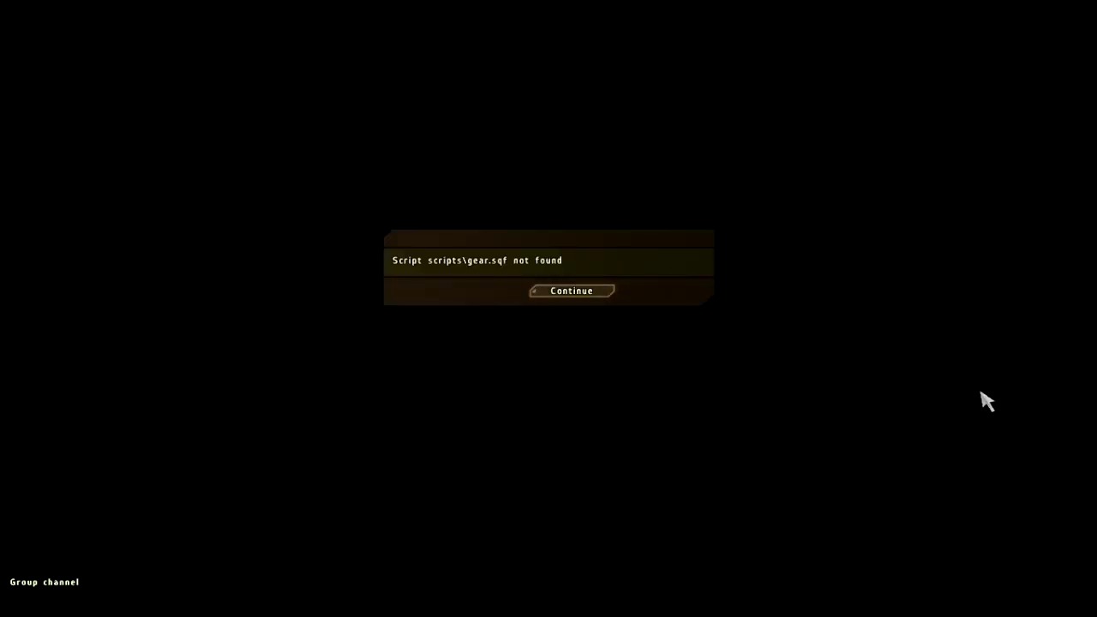
key(KP_Enter)
Advance the soldier across the hillside while surveying the slopes and the valley around the mine
key(w)
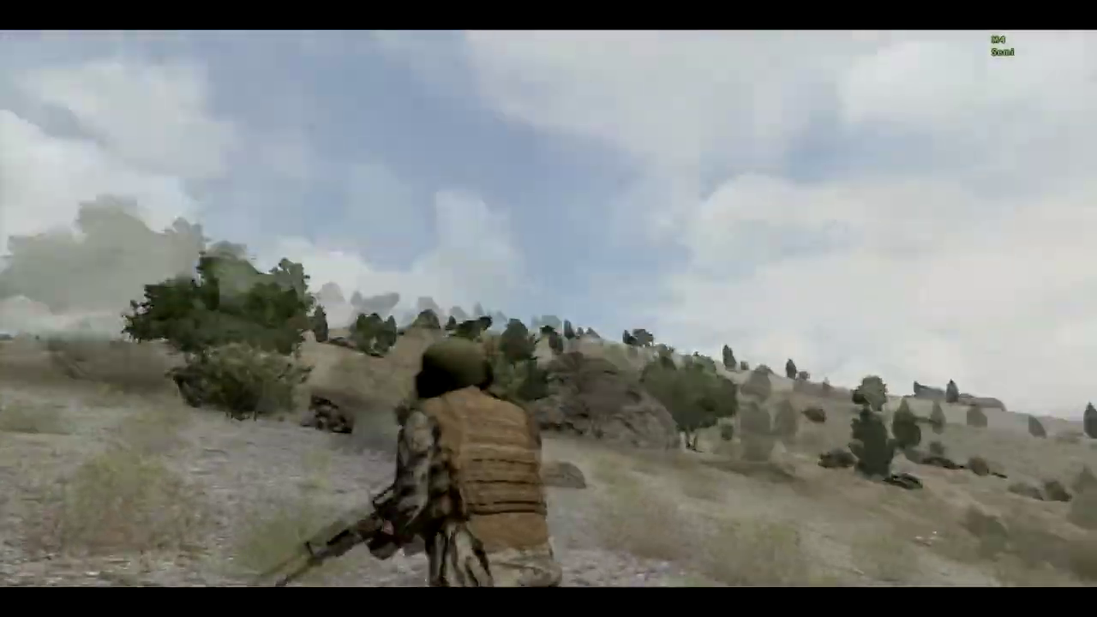
key(x)
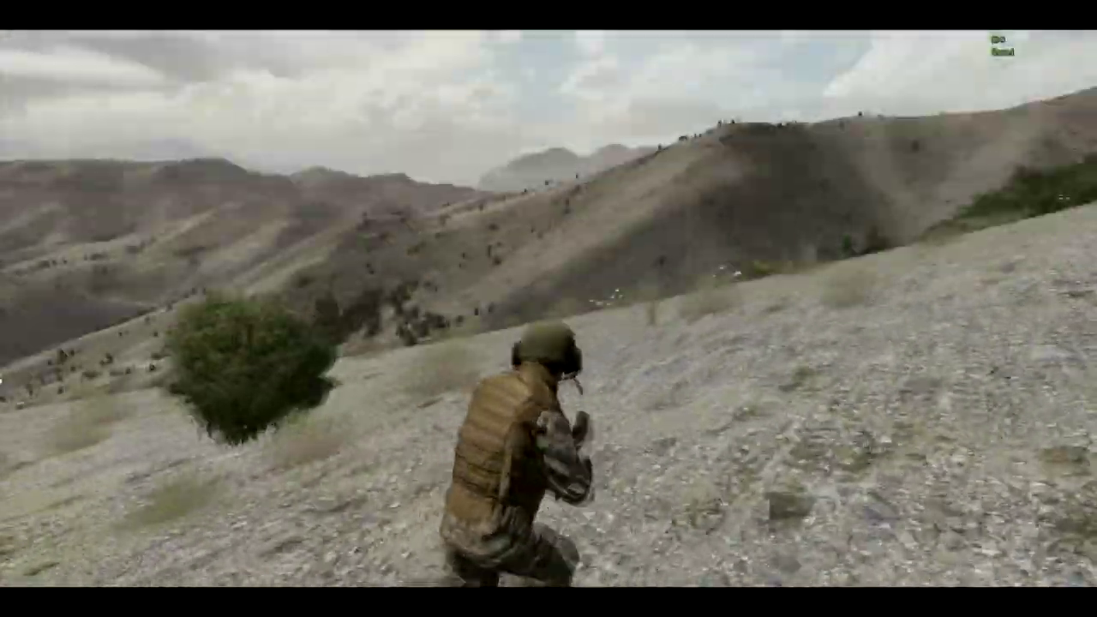
key(w)
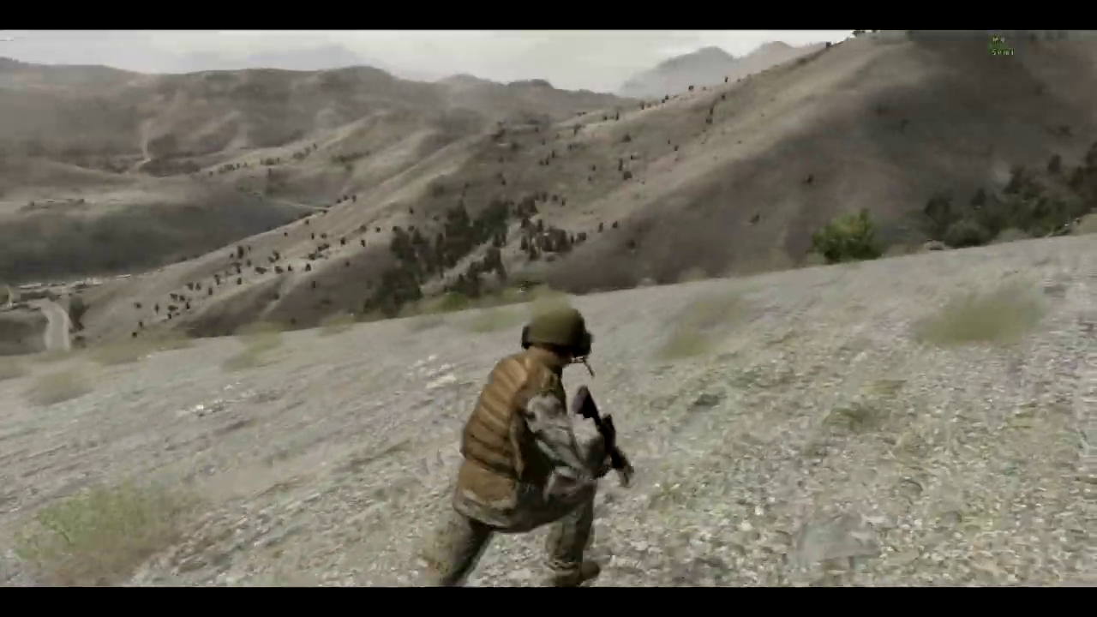
key(w)
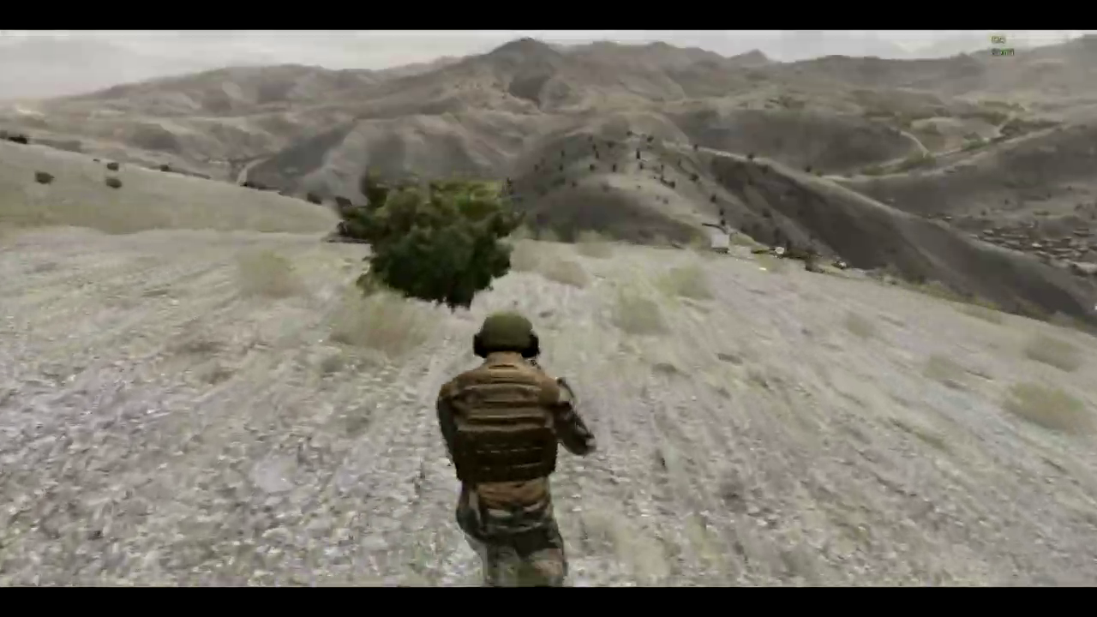
key(w)
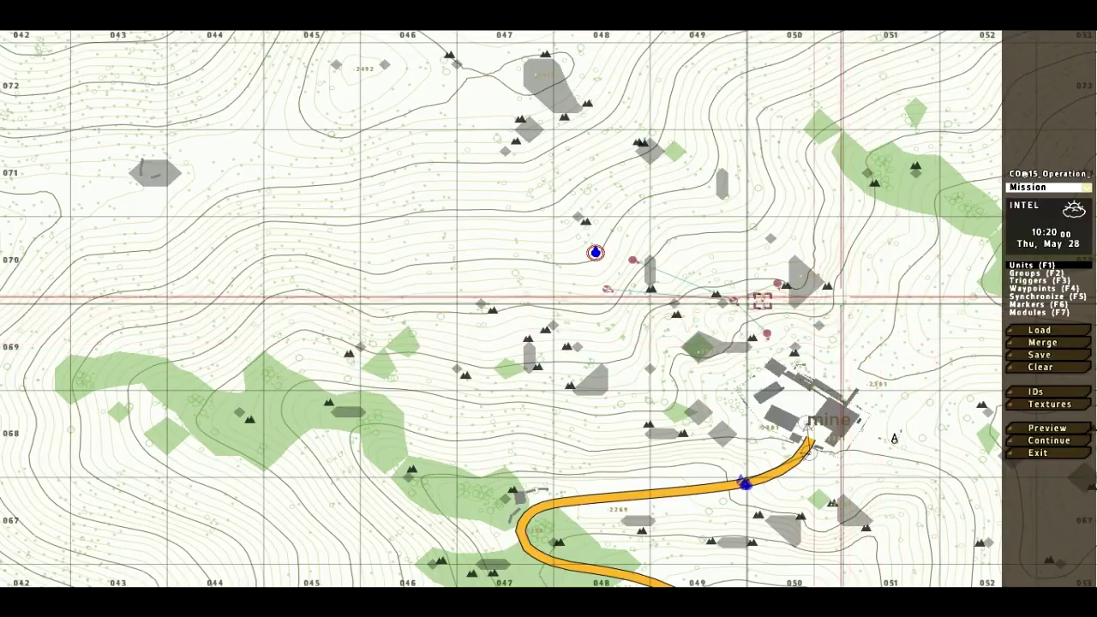
Inspect the Icon setting of the obj1 marker at the mine and close its settings
right_drag(675, 287, 385, 275)
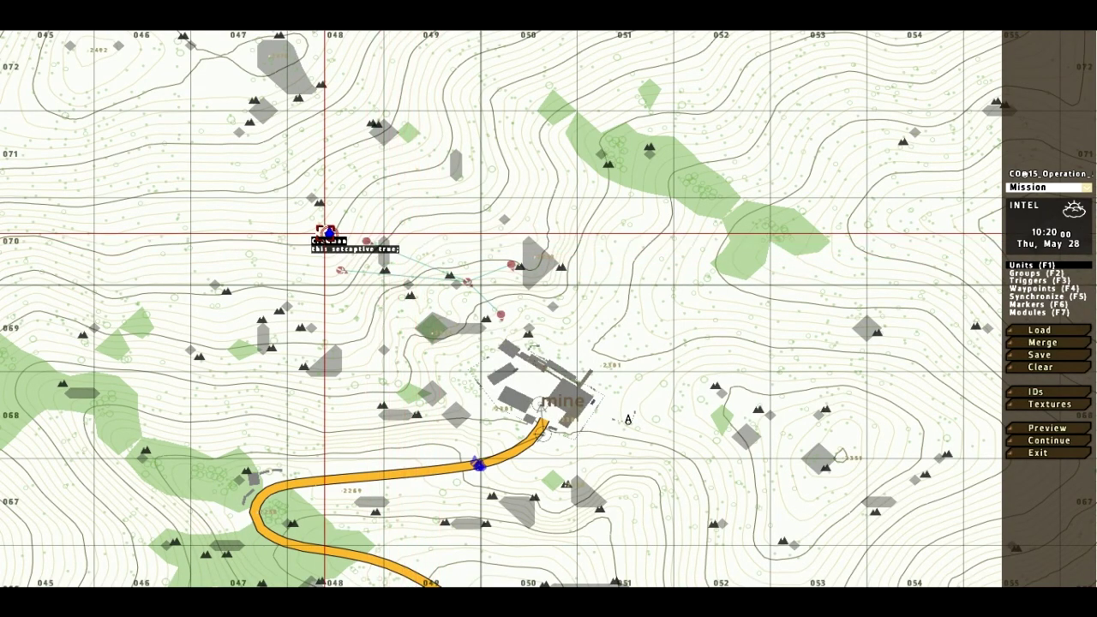
scroll(325, 232, down, 5)
scroll(211, 246, down, 2)
scroll(378, 330, up, 6)
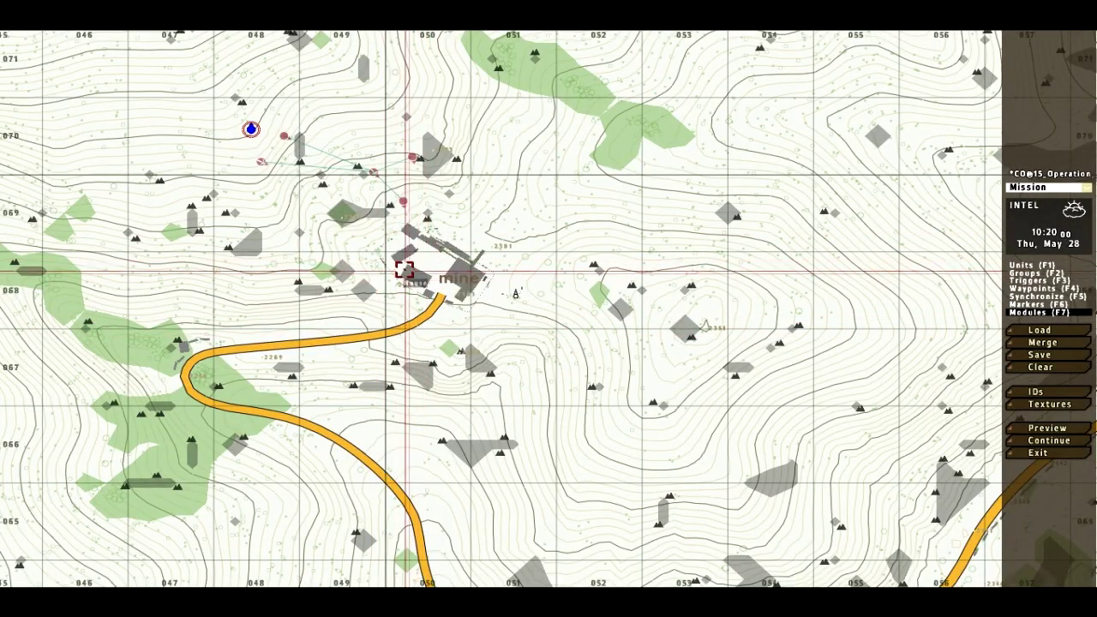
key(F6)
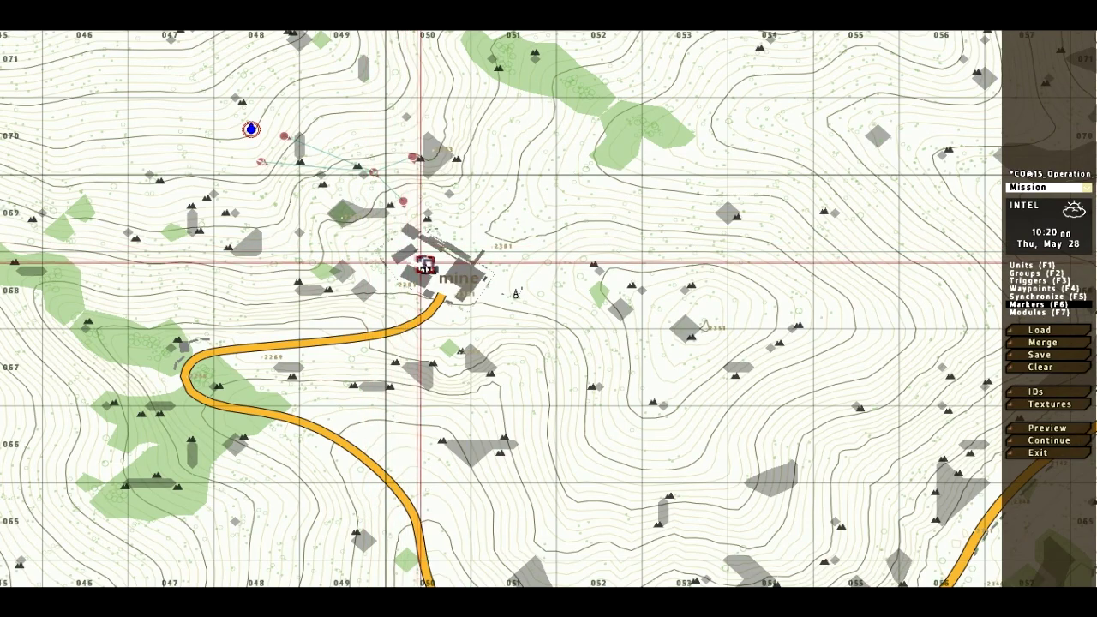
double_click(427, 265)
click(709, 289)
click(711, 293)
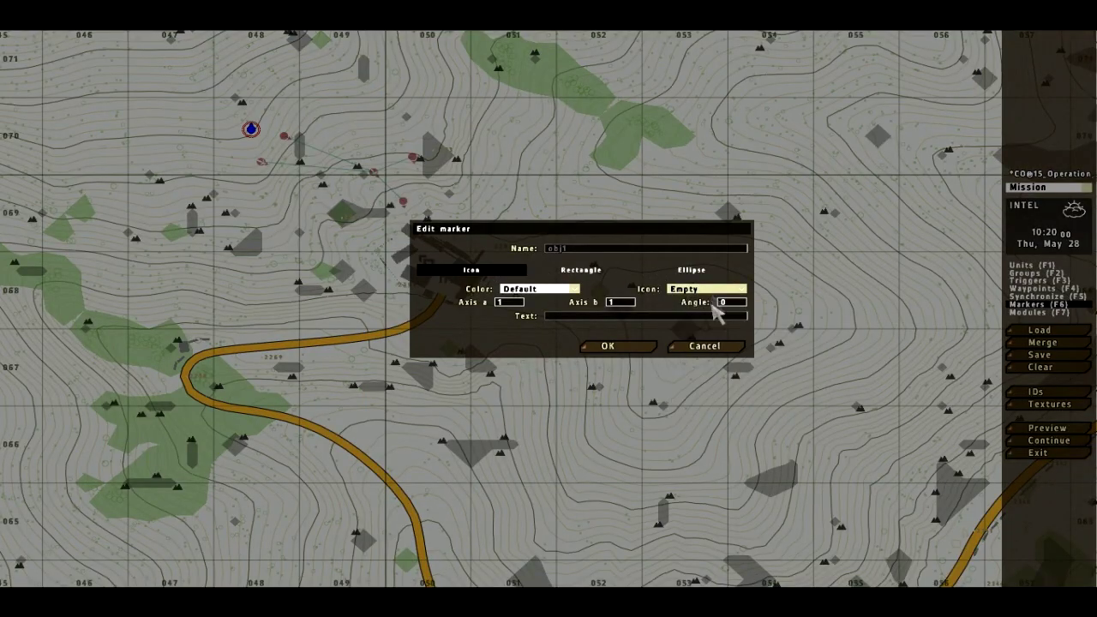
click(704, 346)
Focus on the mine yard around the obj1 marker and save the mission
scroll(439, 273, up, 4)
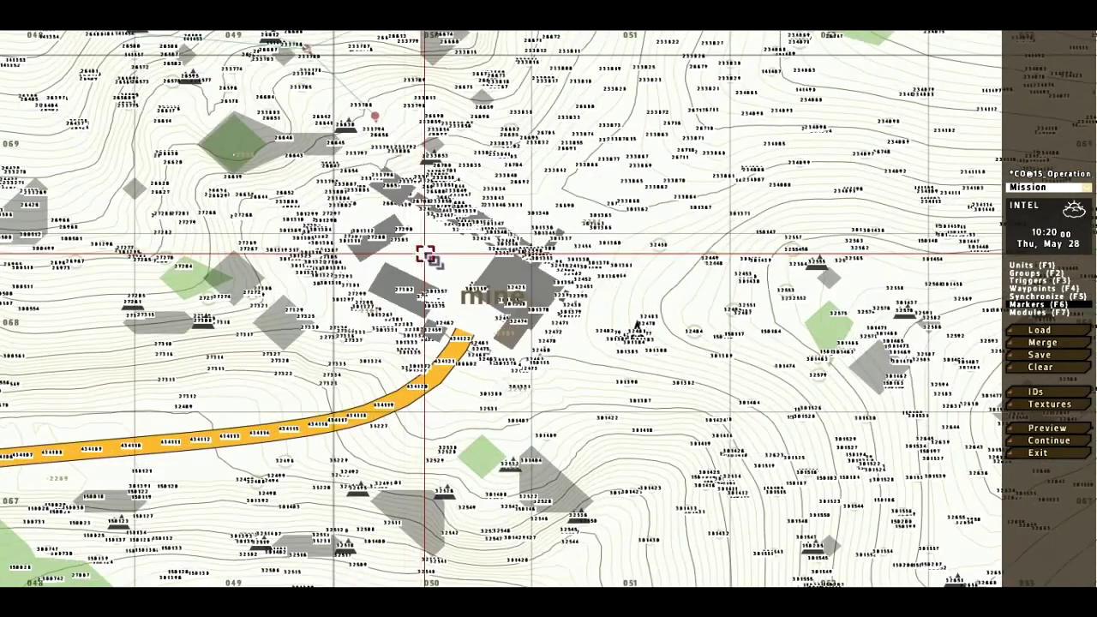
scroll(453, 252, up, 5)
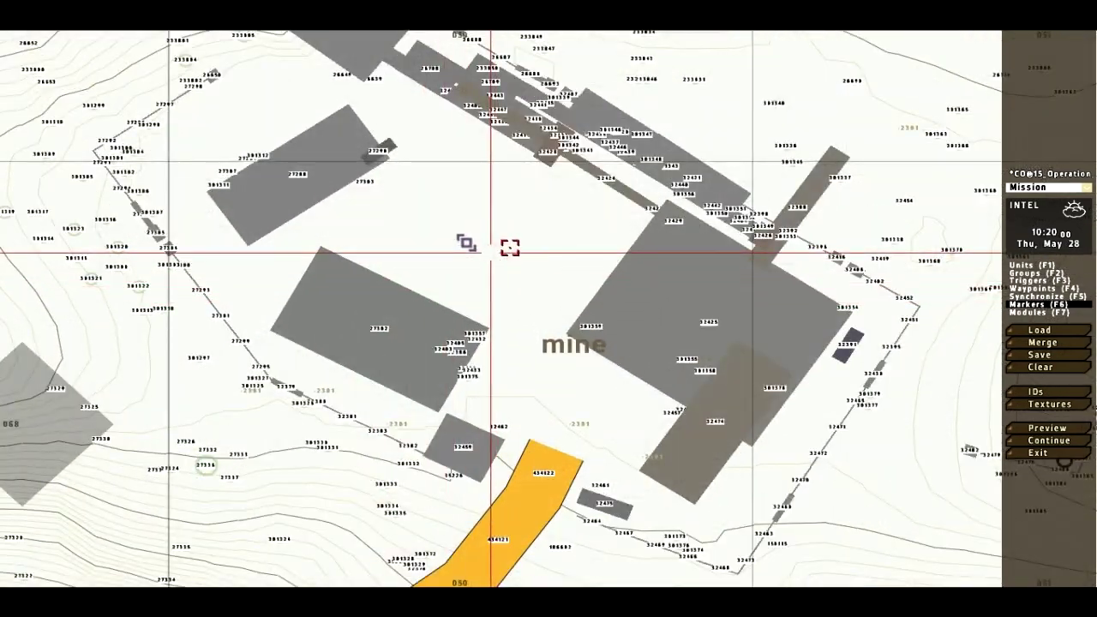
click(1020, 357)
click(506, 321)
Place an empty Praga (open) [Takistani Army] from the Cars class in the mine yard
double_click(503, 237)
click(469, 189)
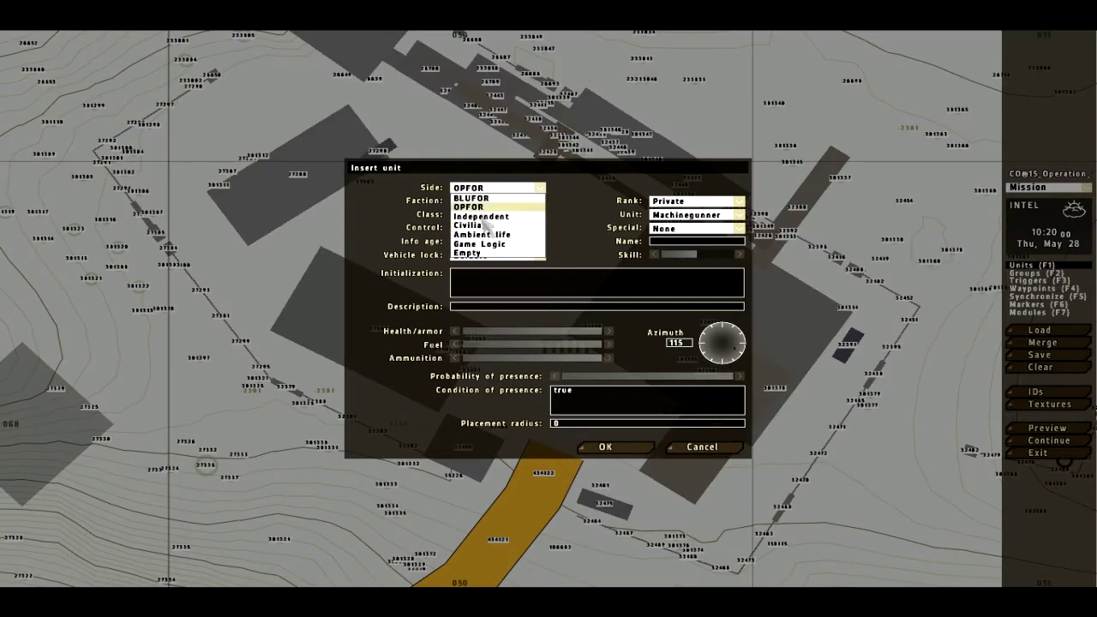
click(483, 254)
click(489, 216)
key(c)
click(697, 216)
scroll(729, 264, up, 2)
scroll(733, 265, up, 2)
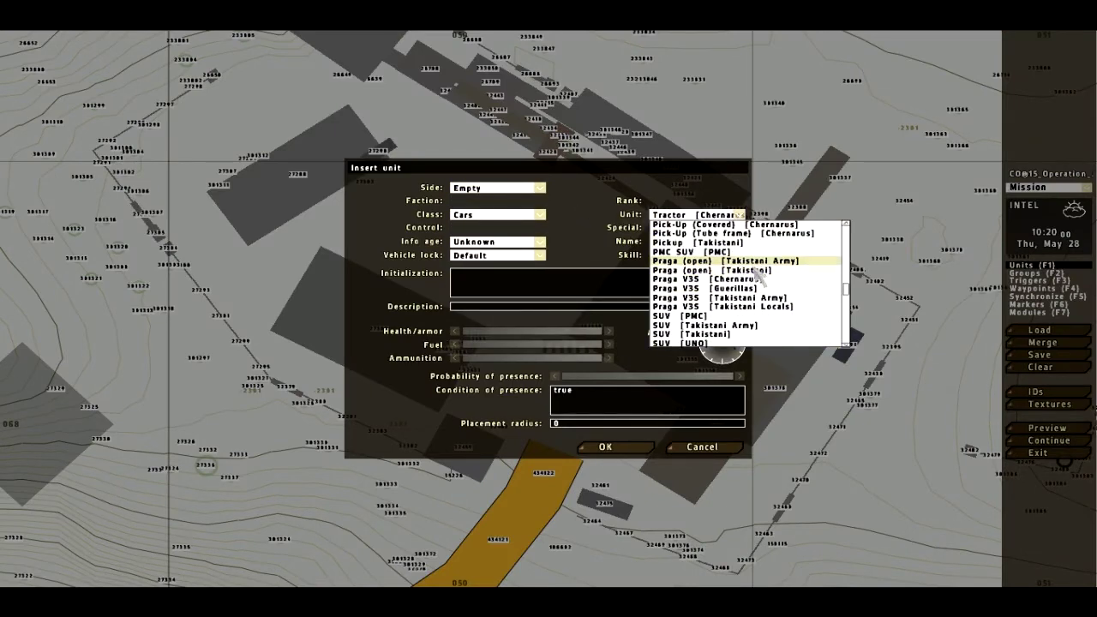
click(755, 264)
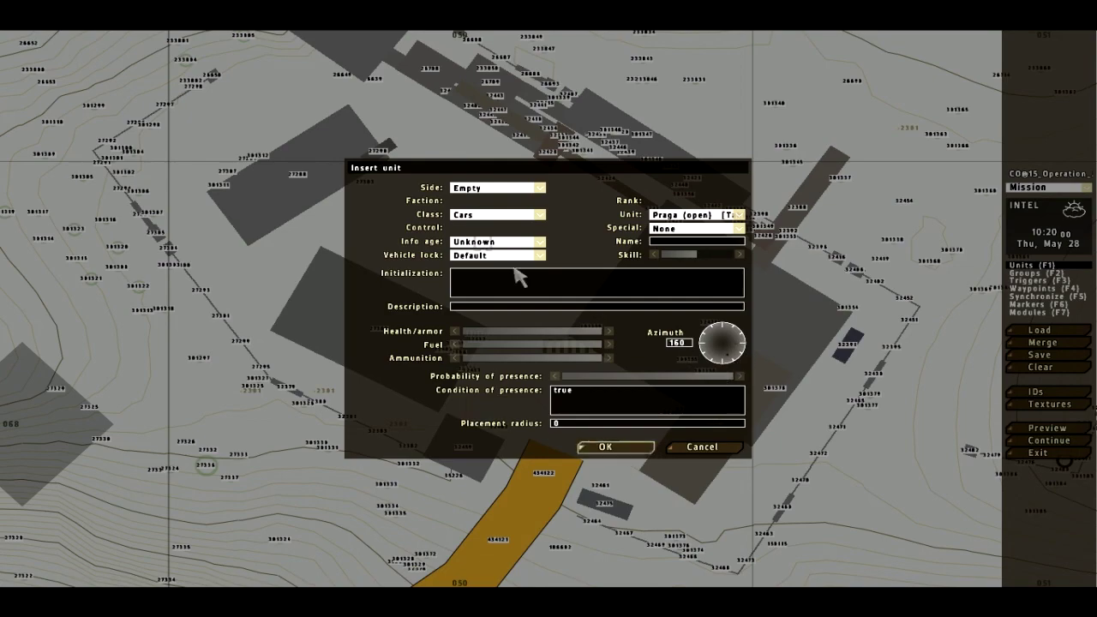
key(Return)
Move the truck east toward the large building and place a second identical truck beside it
drag(517, 226, 564, 231)
double_click(565, 246)
key(Return)
Insert an OPFOR Takistani Army Rifleman beside the northwestern building with the initialization "this setdamage 1;"
right_drag(386, 162, 438, 209)
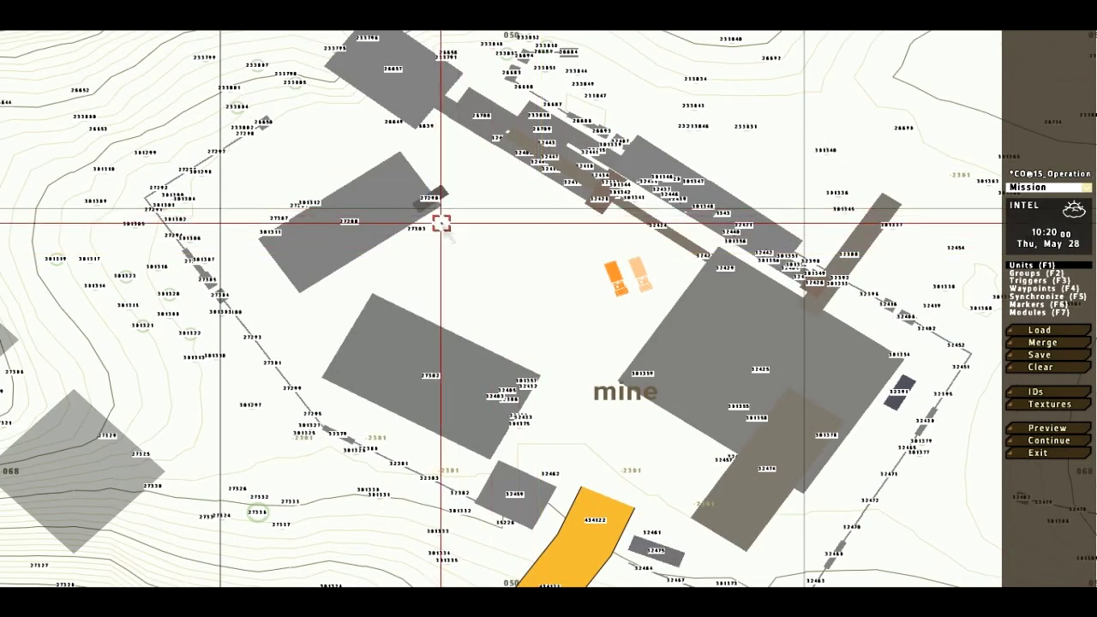
double_click(441, 222)
click(497, 187)
click(480, 211)
click(530, 203)
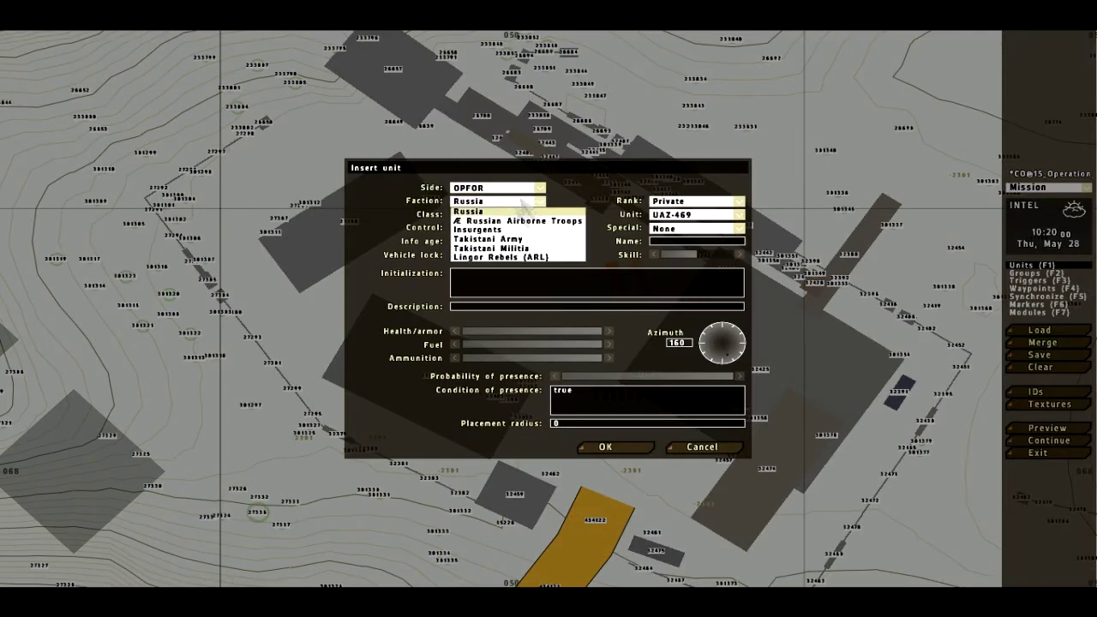
click(493, 239)
click(539, 214)
click(480, 225)
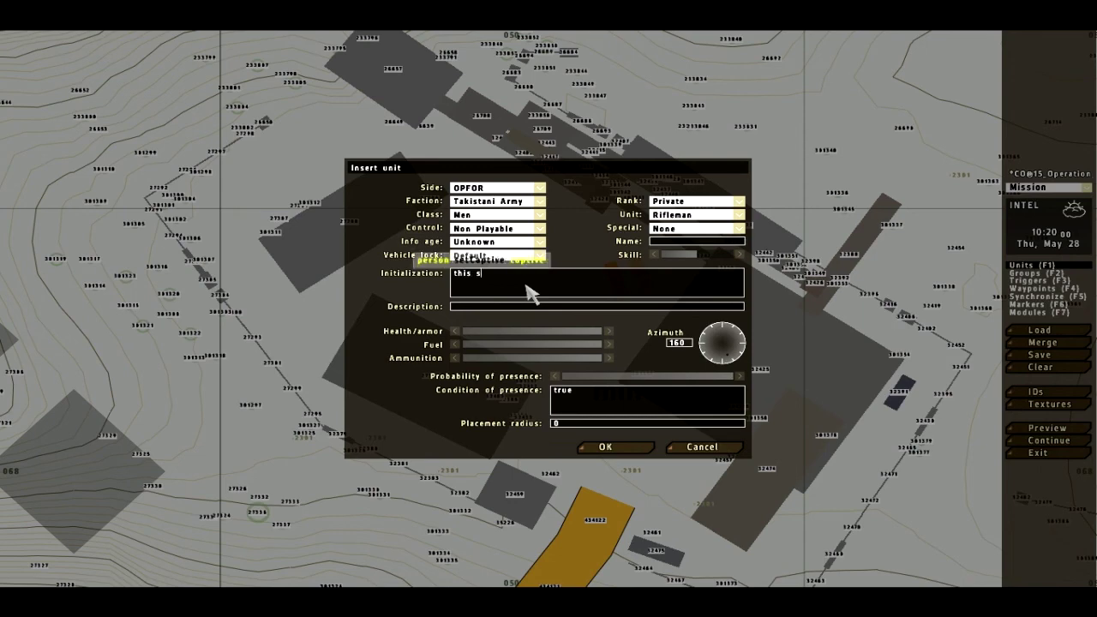
key(Return)
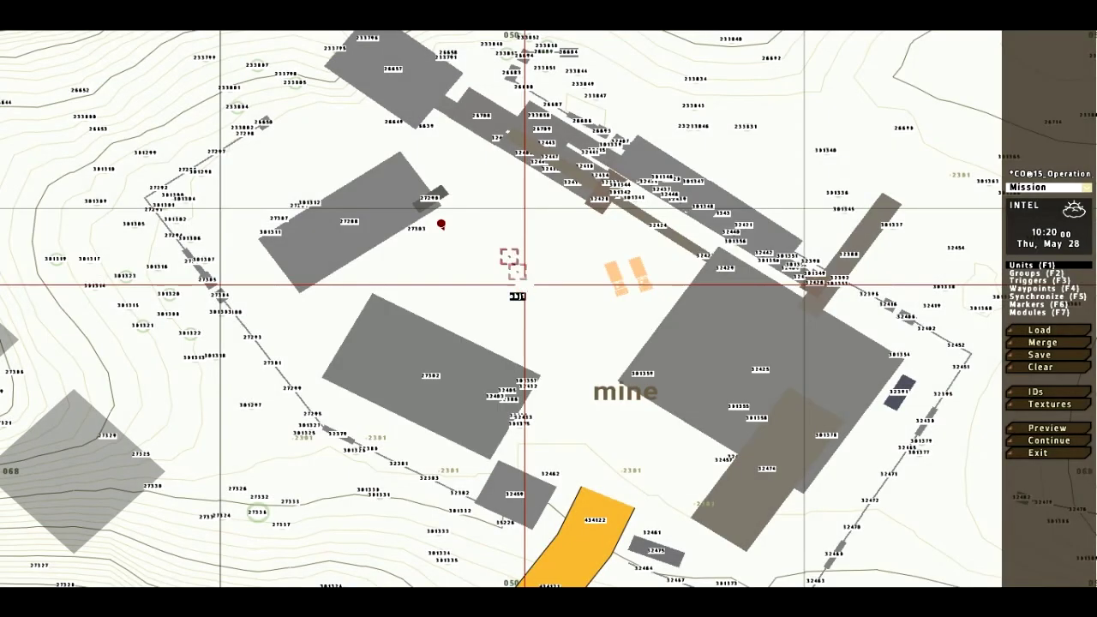
Move the dead rifleman to the gap north of the northwestern building and place a second dead rifleman next to him
drag(441, 225, 482, 164)
scroll(484, 164, up, 1)
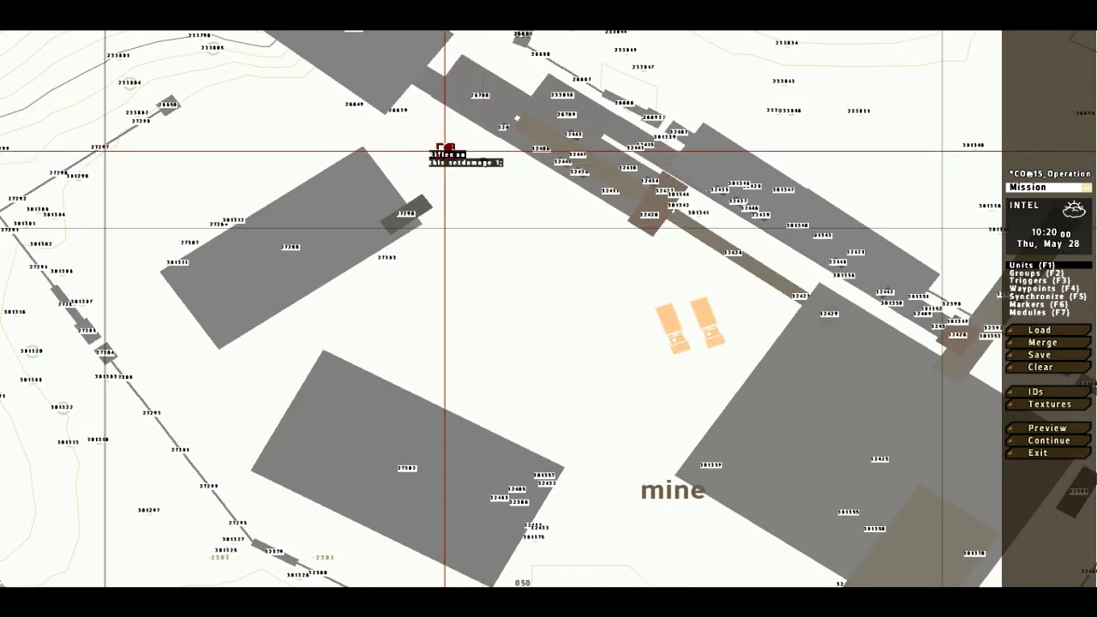
double_click(448, 150)
key(Return)
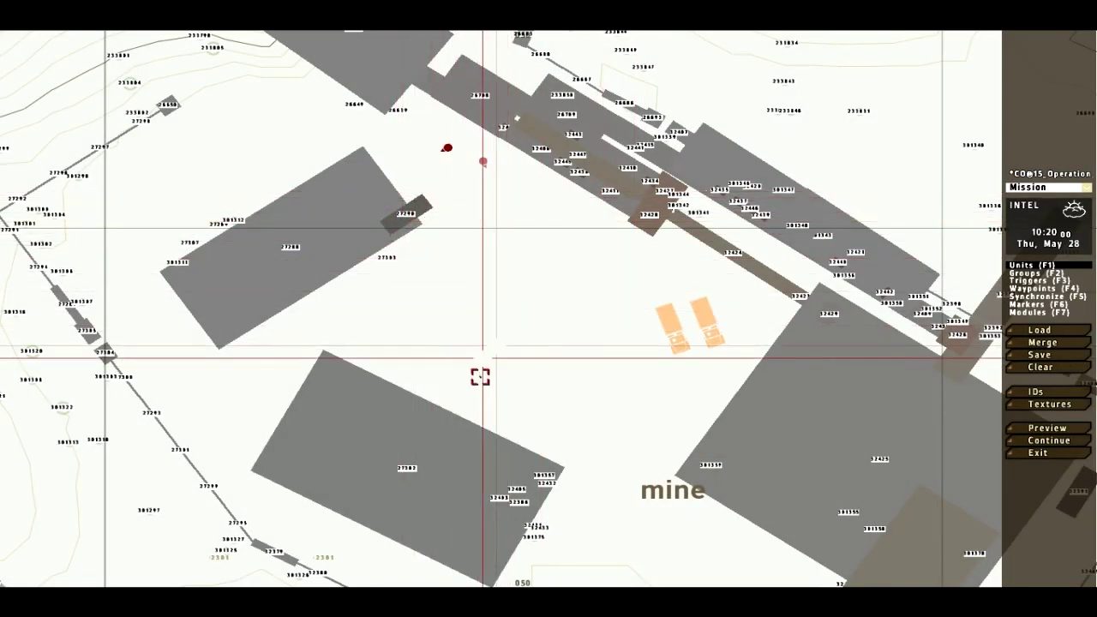
Place two more dead Takistani Army riflemen along the southwestern side of the large eastern building
right_drag(736, 537, 690, 395)
double_click(696, 414)
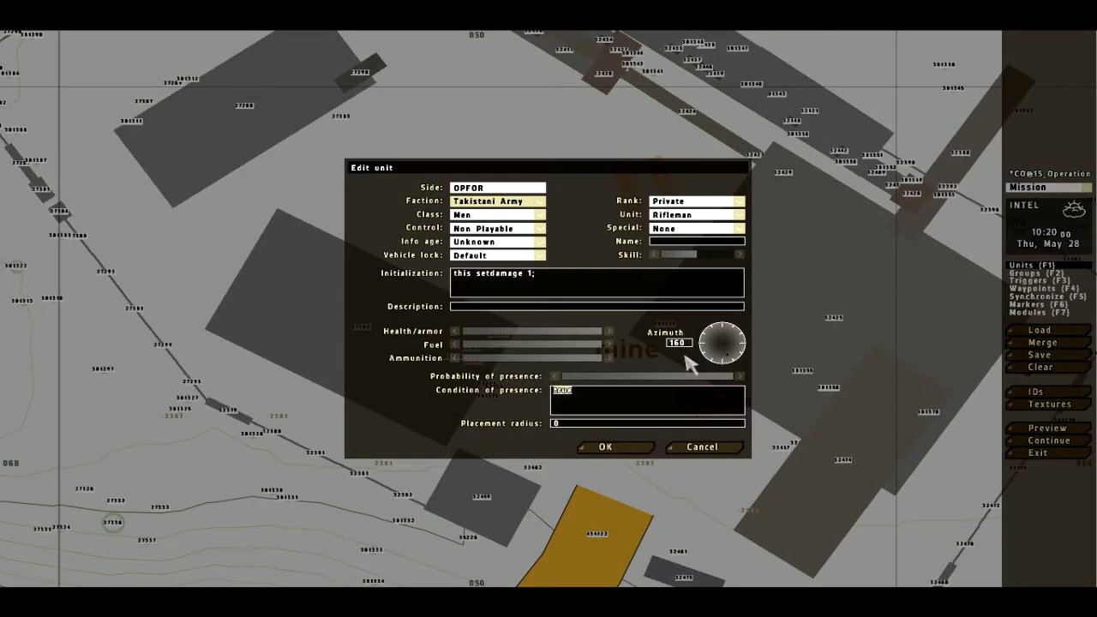
click(703, 446)
double_click(715, 460)
key(Return)
Insert a civilian Takistani Worker (brown) from the Men class beside the parked trucks
double_click(592, 245)
click(487, 189)
click(463, 256)
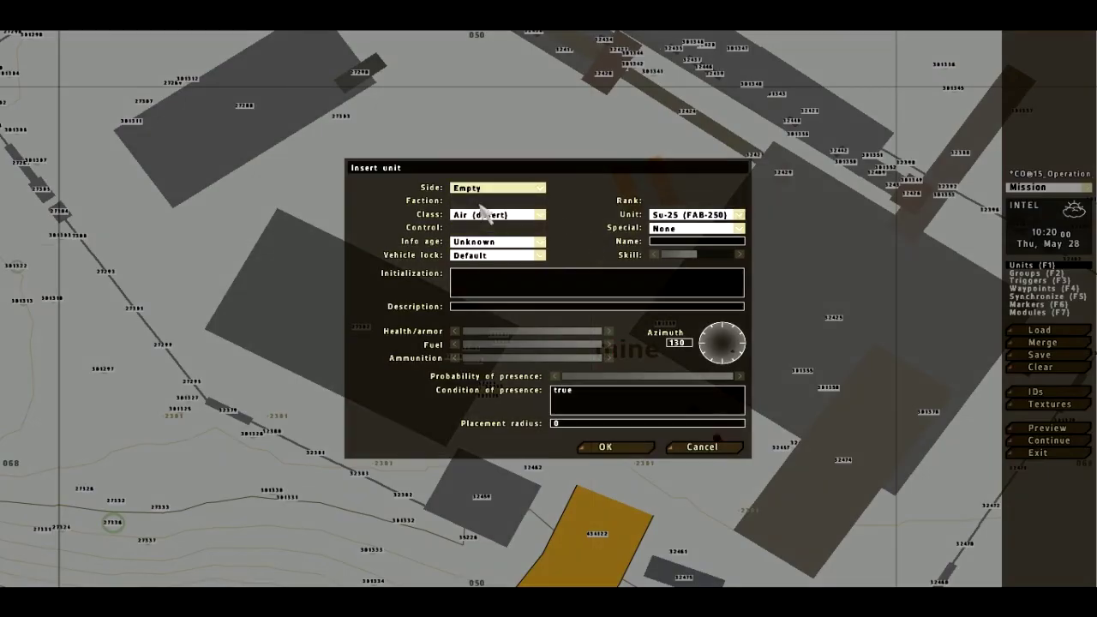
click(484, 214)
click(487, 191)
click(483, 233)
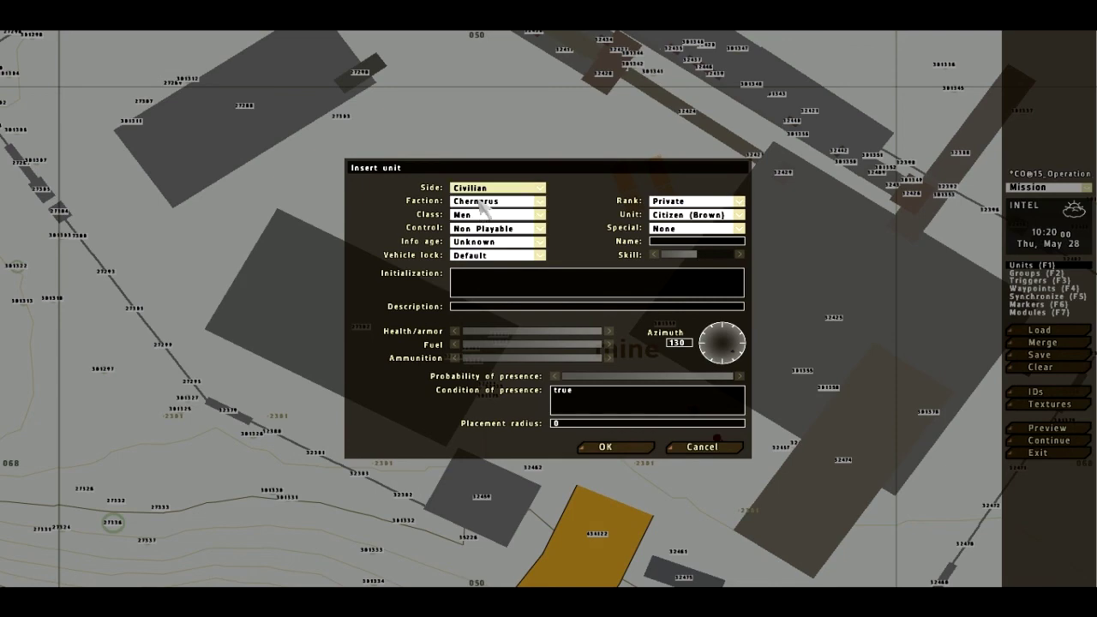
click(482, 201)
click(474, 230)
click(493, 214)
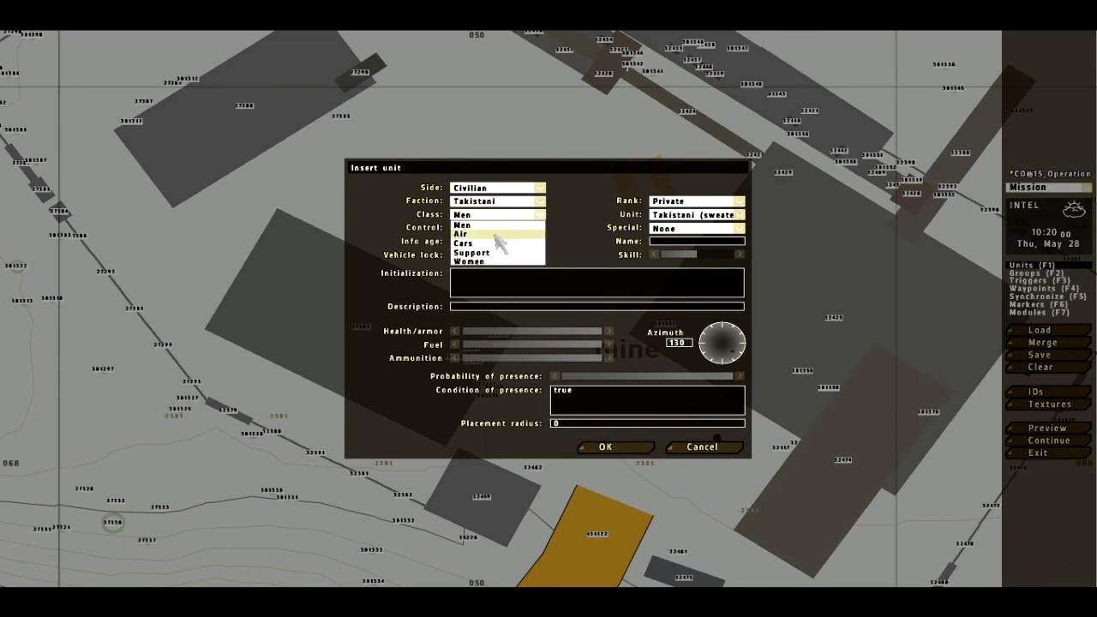
click(495, 226)
click(704, 216)
click(690, 289)
click(606, 447)
Set the worker's initialization to "this setdamage 1;" and add a second dead worker beside the trucks
double_click(591, 246)
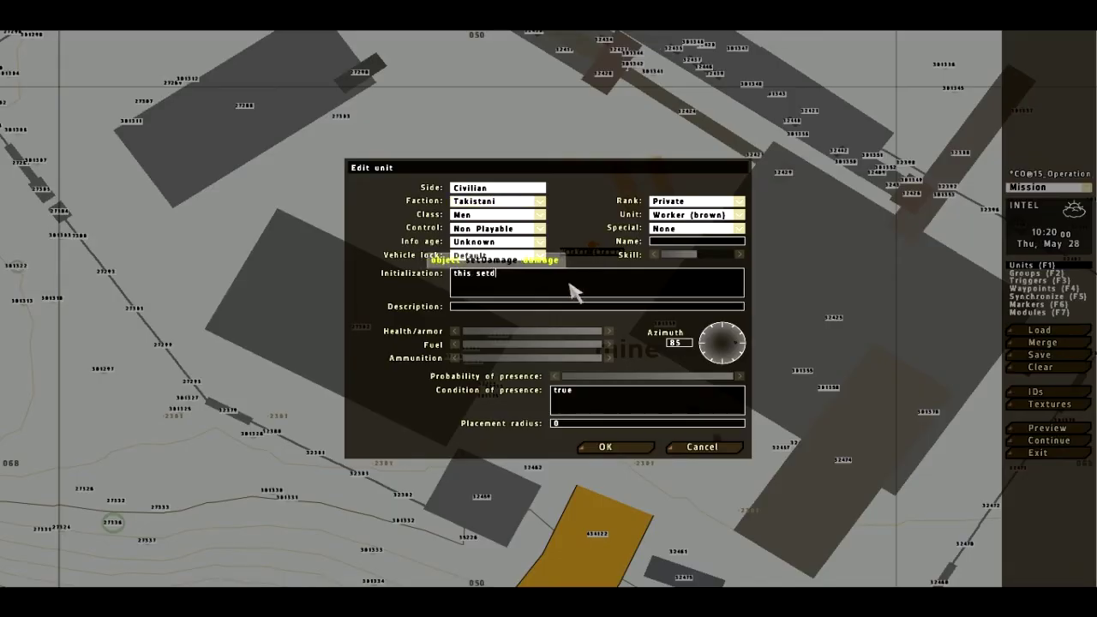
key(Return)
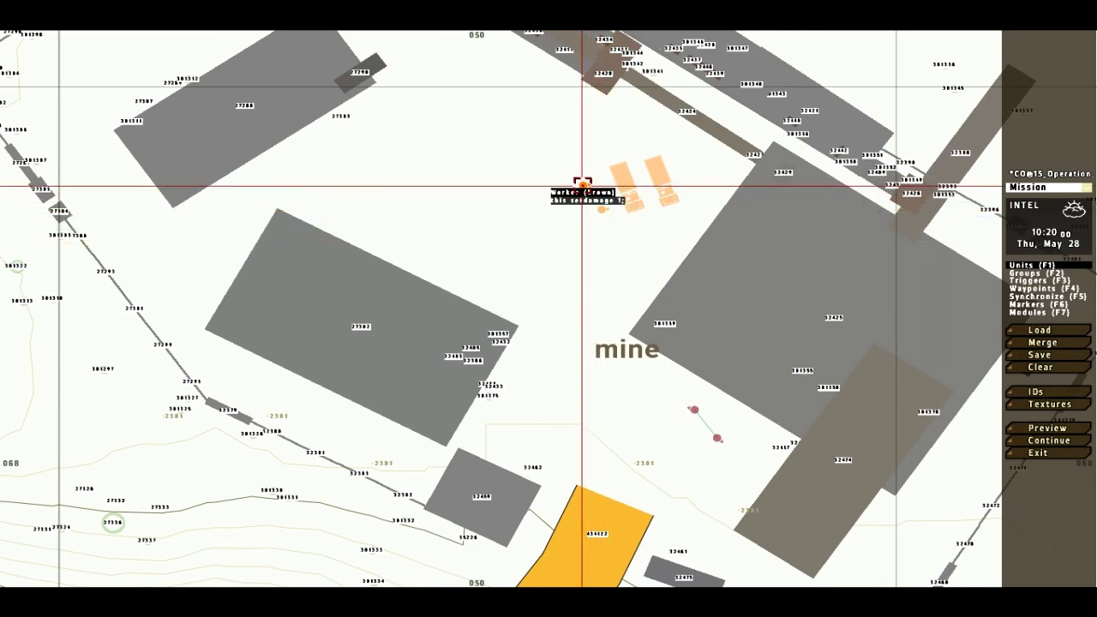
double_click(602, 213)
key(Return)
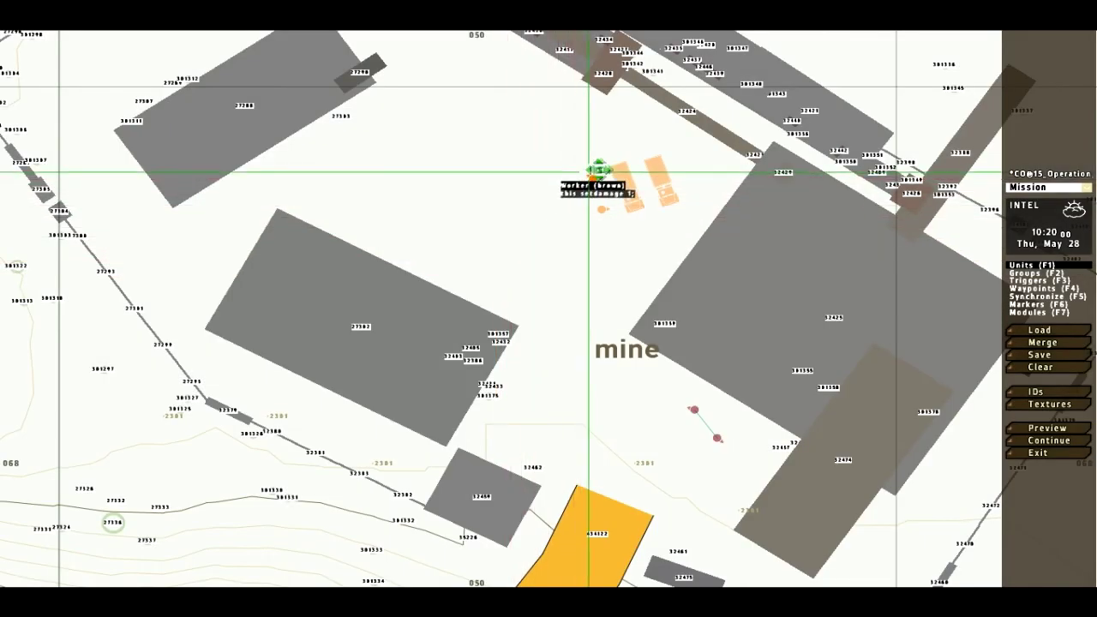
Place two more dead brown workers in the open ground between the two western buildings
scroll(271, 186, down, 1)
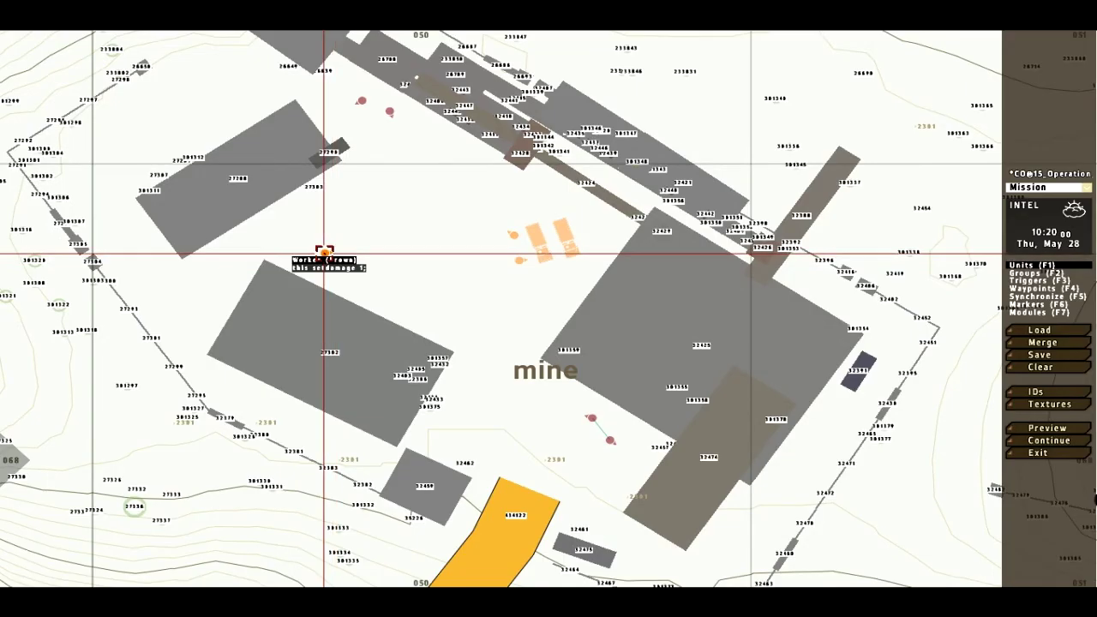
double_click(324, 253)
key(Return)
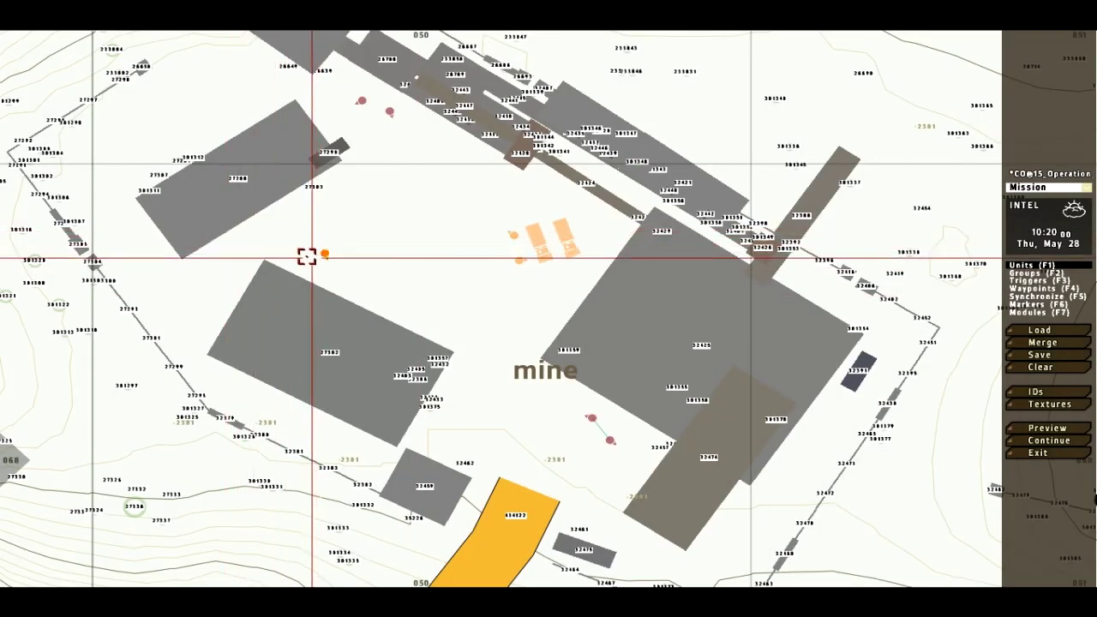
double_click(311, 240)
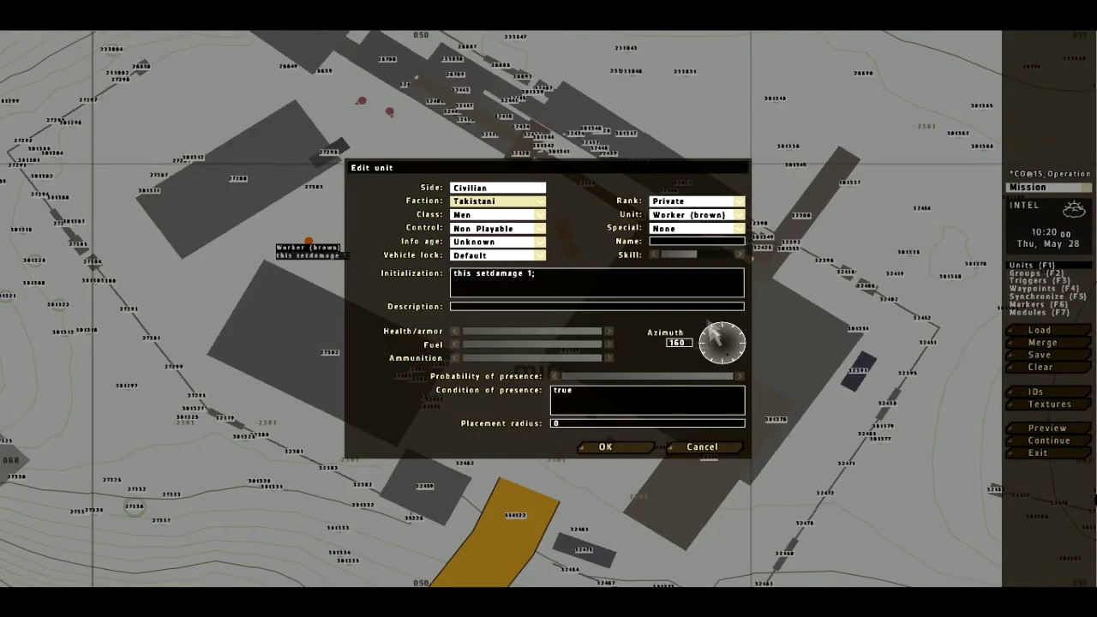
key(Return)
scroll(269, 419, down, 2)
right_drag(349, 540, 497, 308)
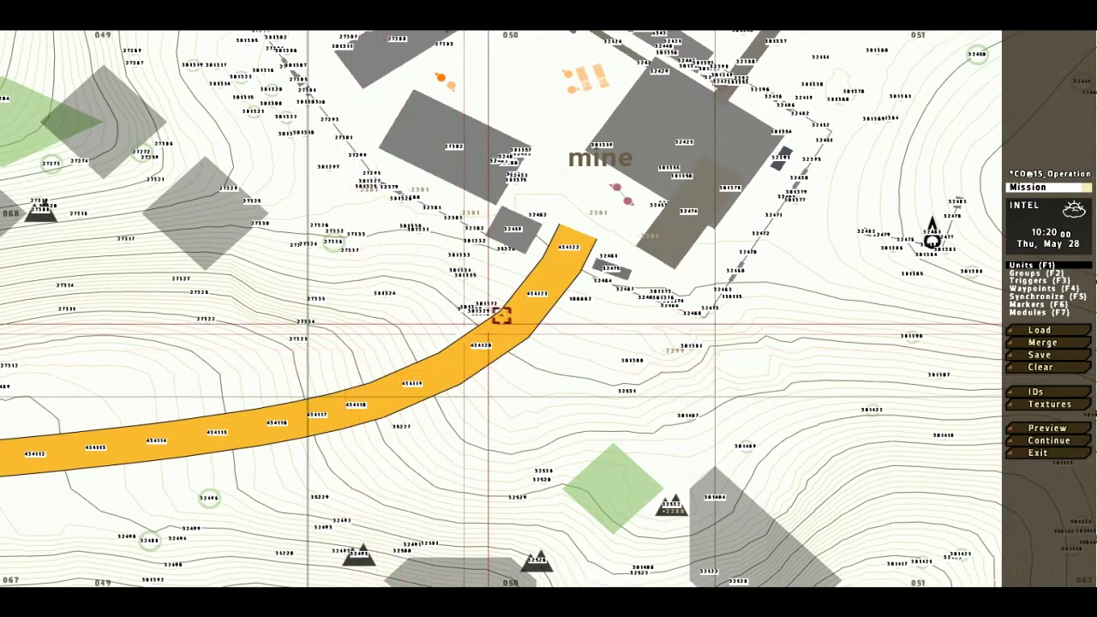
scroll(469, 315, down, 2)
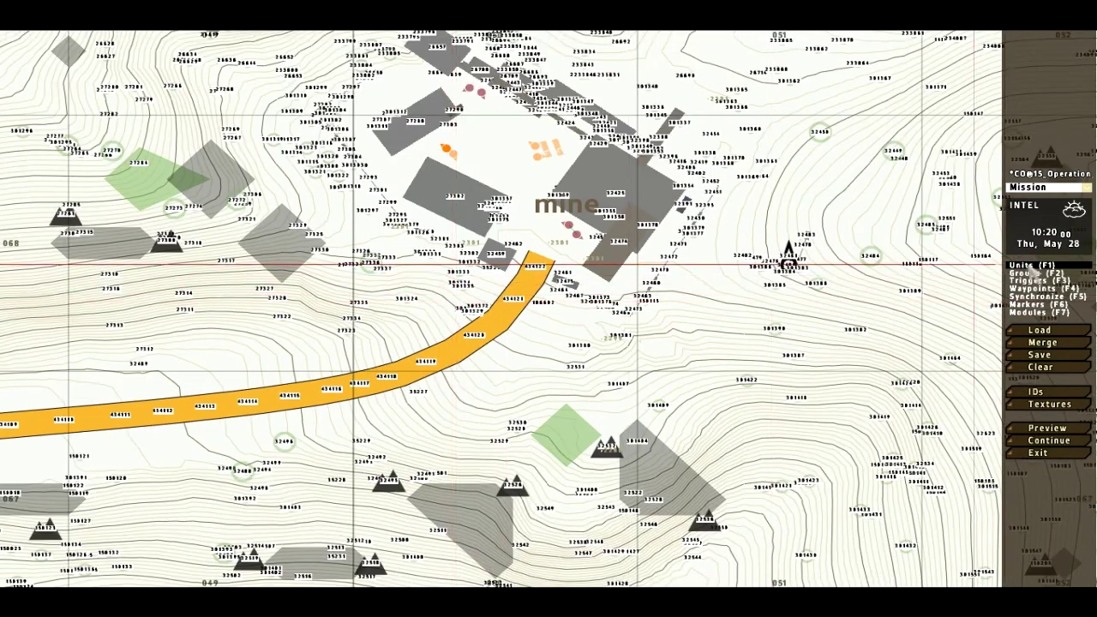
scroll(542, 249, up, 4)
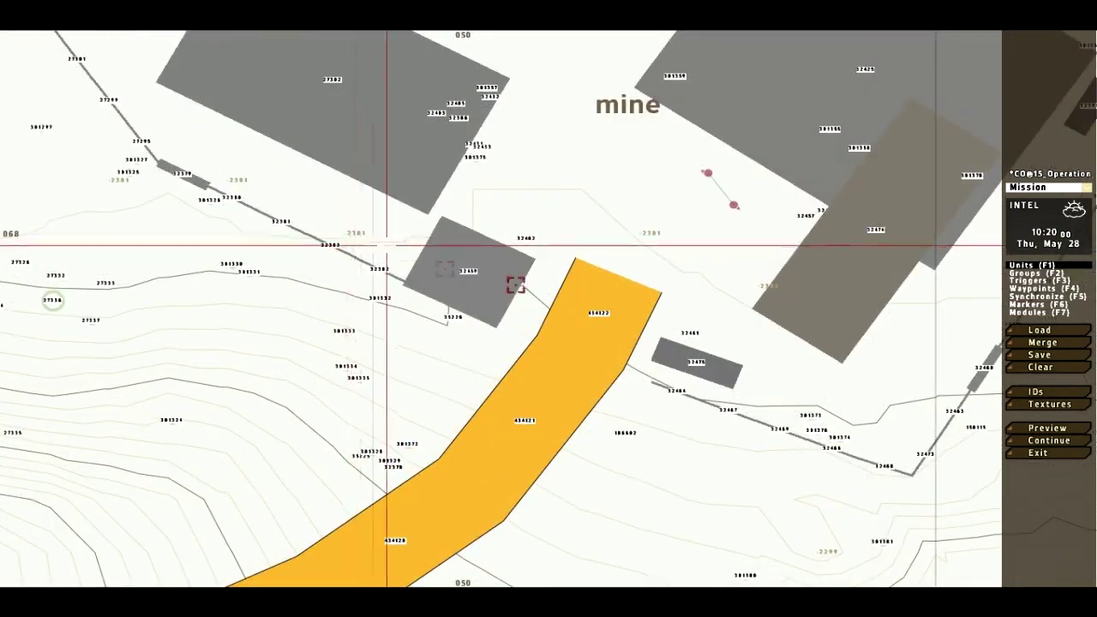
scroll(729, 248, down, 3)
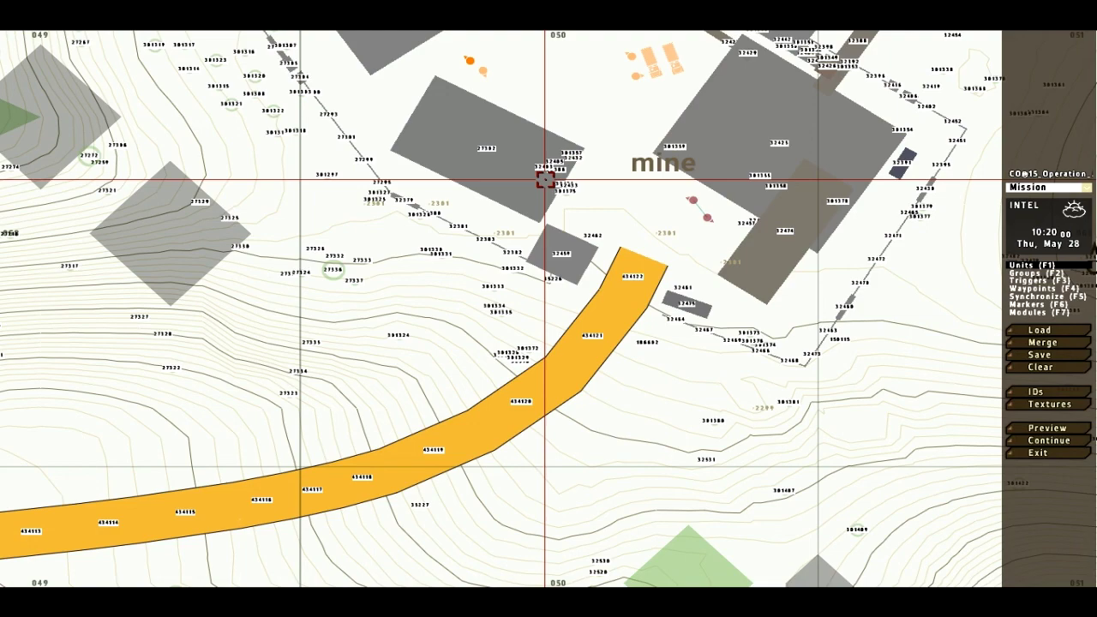
scroll(387, 308, down, 4)
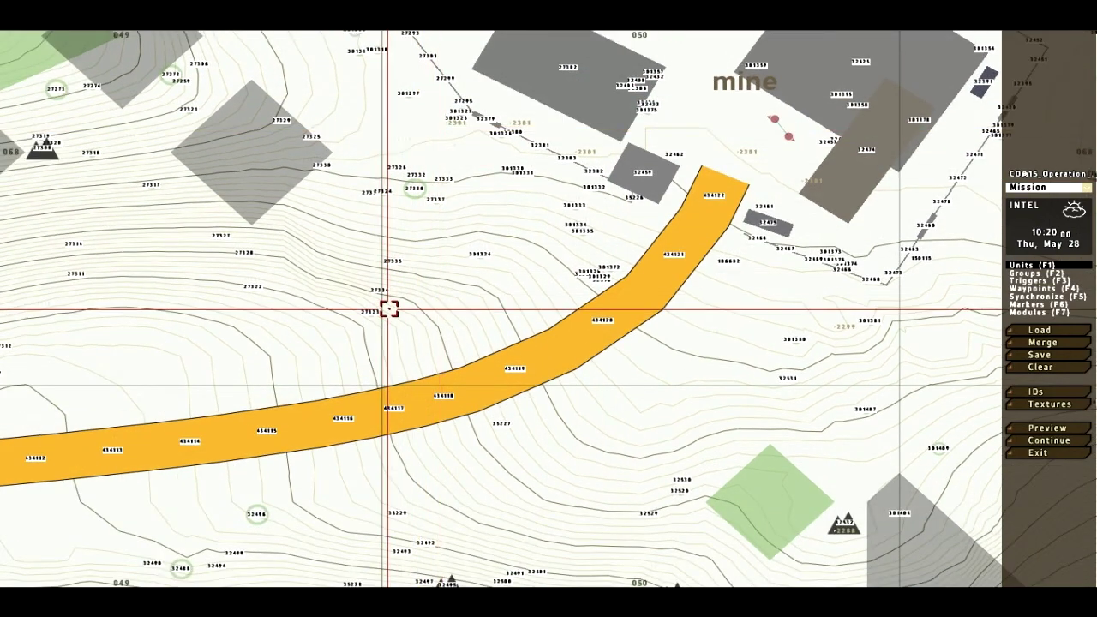
scroll(409, 332, down, 1)
Set the mission's start time to 4:00 in the intel settings
click(1032, 233)
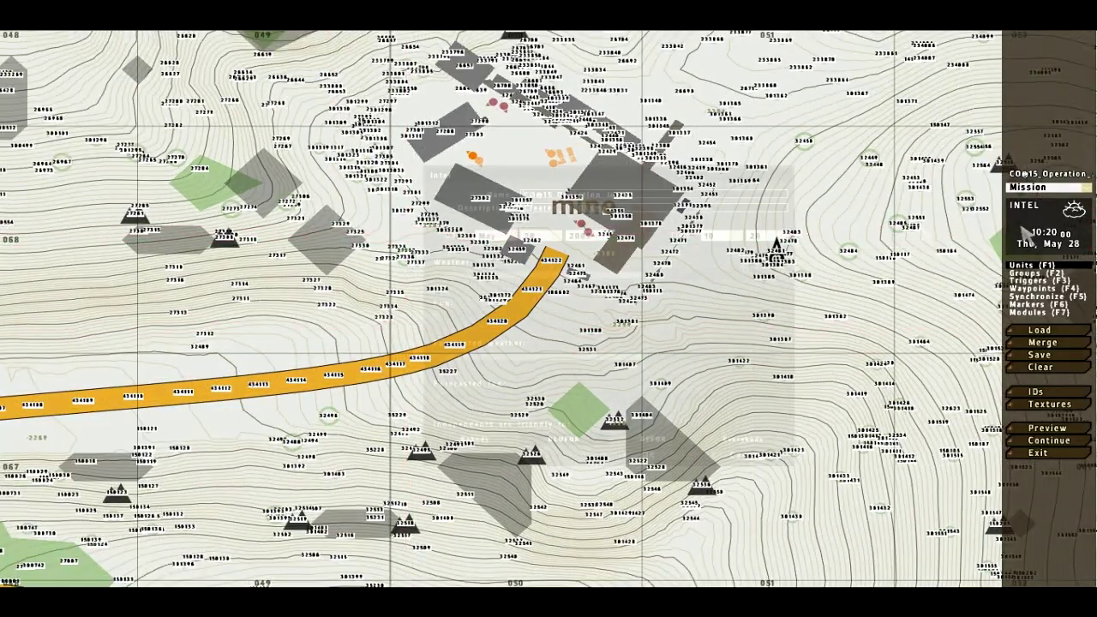
click(727, 241)
click(727, 267)
click(766, 235)
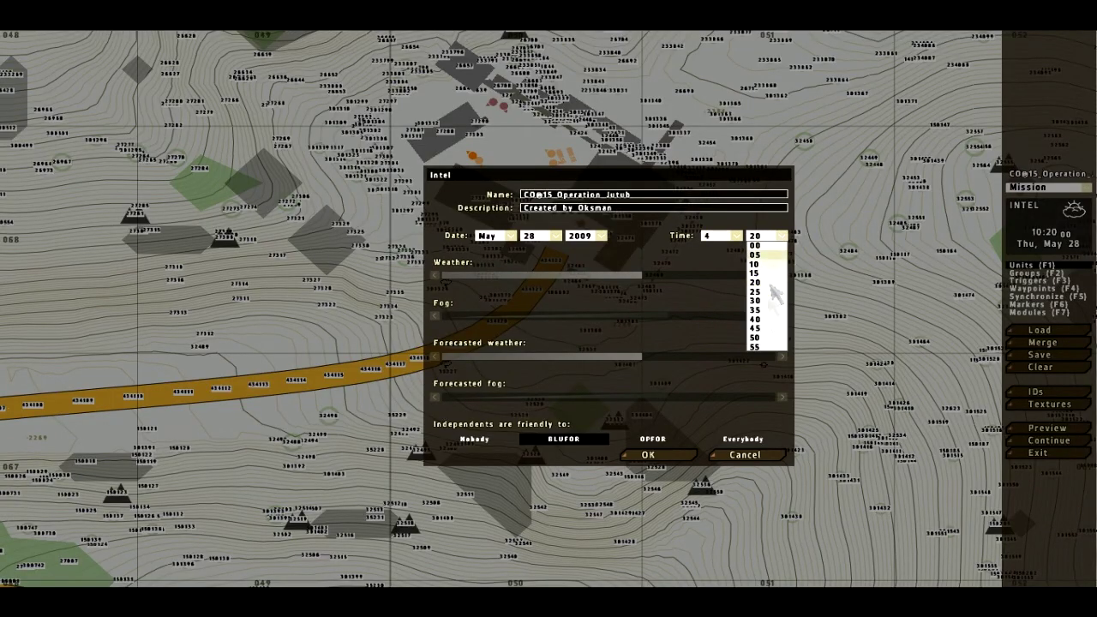
click(755, 246)
click(649, 455)
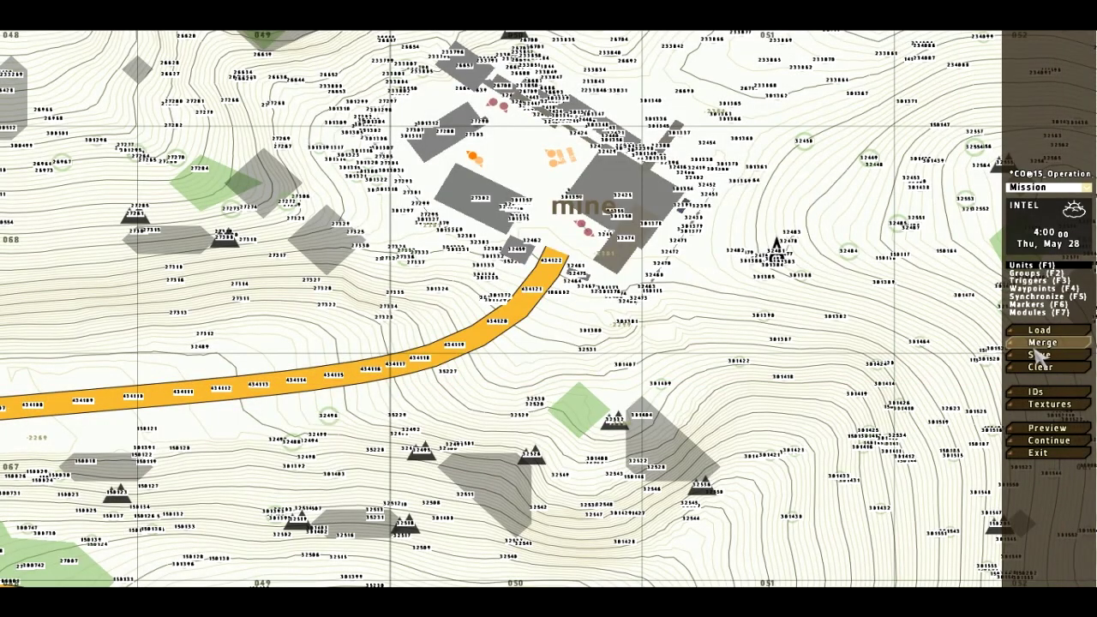
Begin a new unit in the southern mine yard near the end of the road, with its side set to Empty
scroll(451, 318, down, 4)
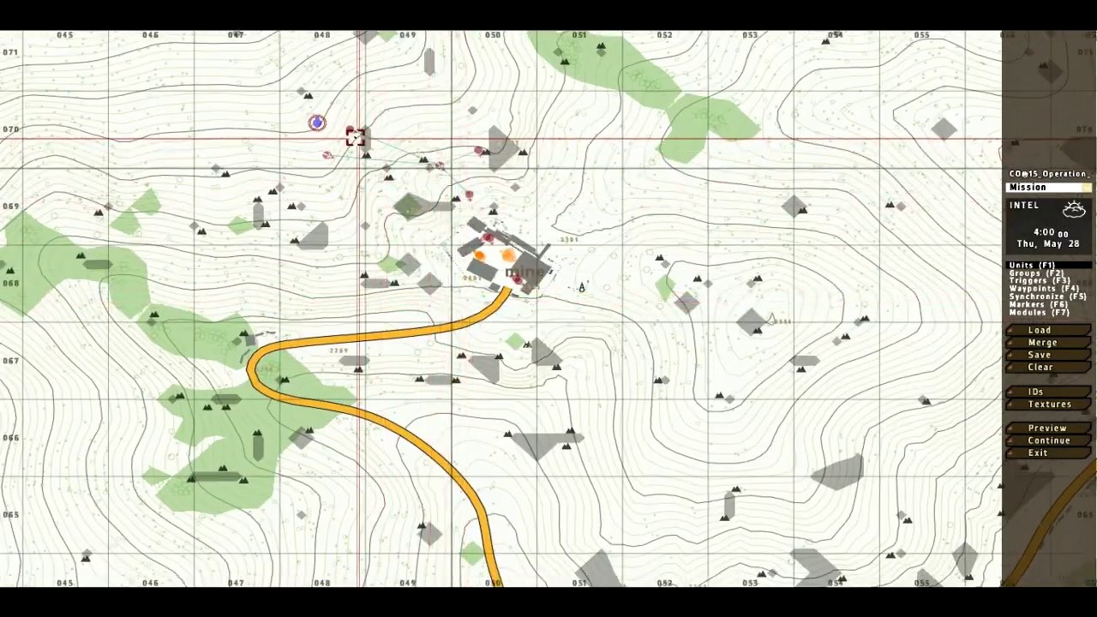
scroll(443, 246, up, 3)
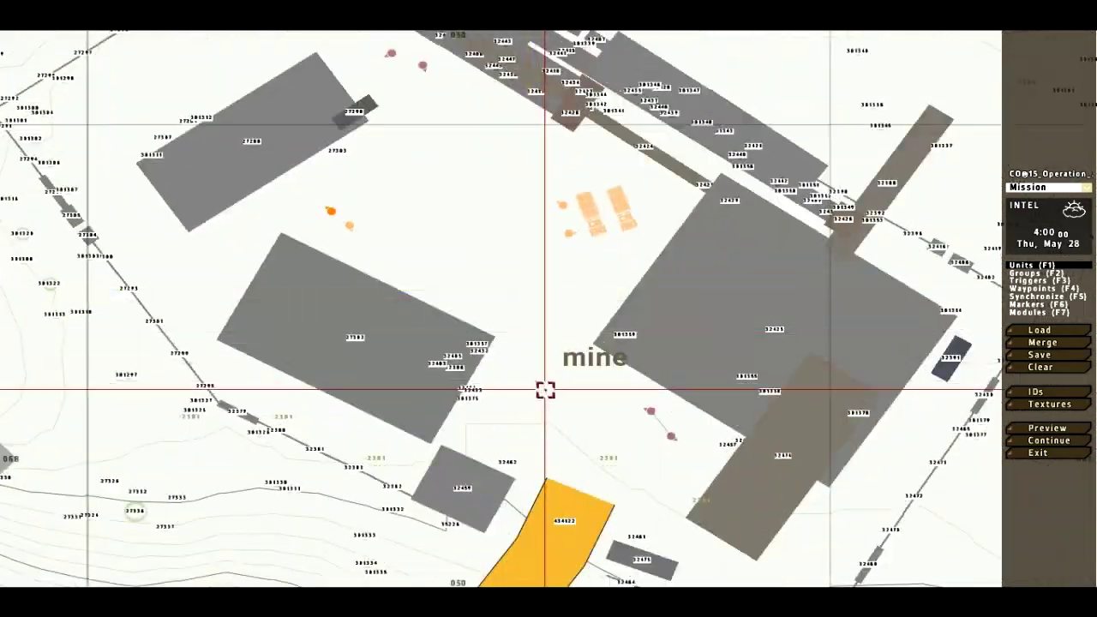
double_click(546, 390)
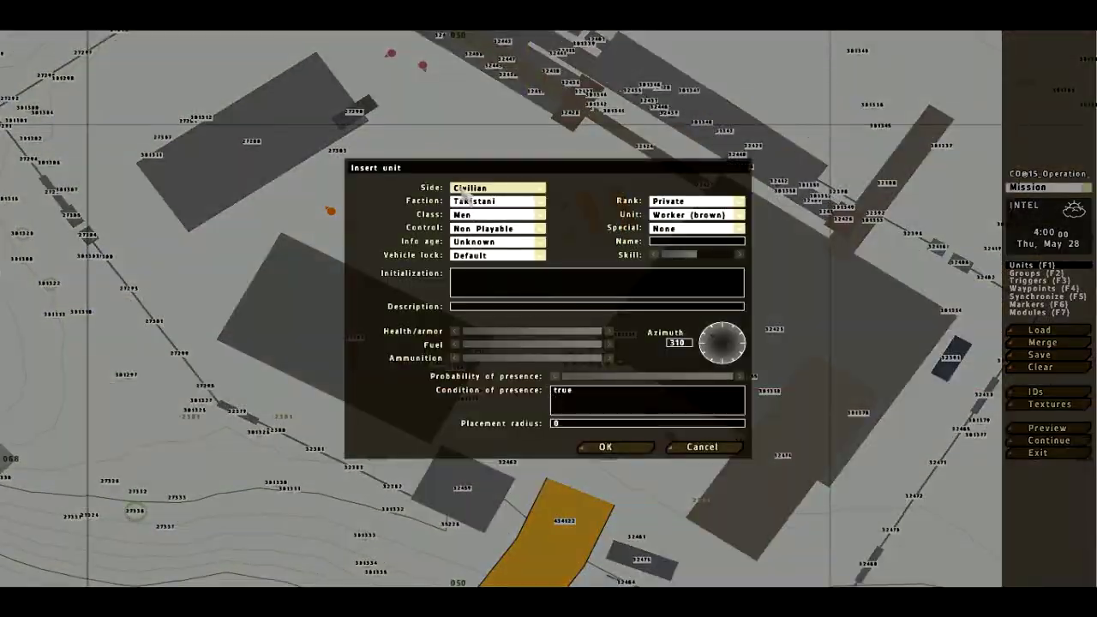
click(468, 188)
click(471, 256)
click(465, 190)
click(471, 257)
click(502, 216)
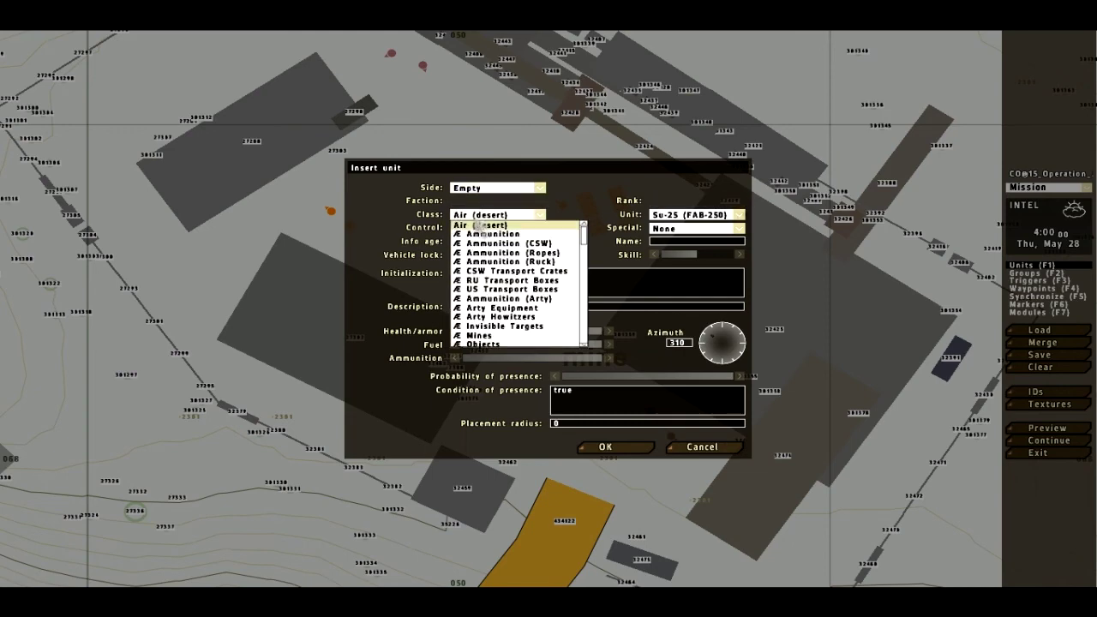
click(508, 217)
click(509, 217)
scroll(521, 257, down, 1)
scroll(531, 278, down, 2)
scroll(531, 300, down, 3)
click(506, 261)
click(498, 215)
scroll(496, 261, down, 1)
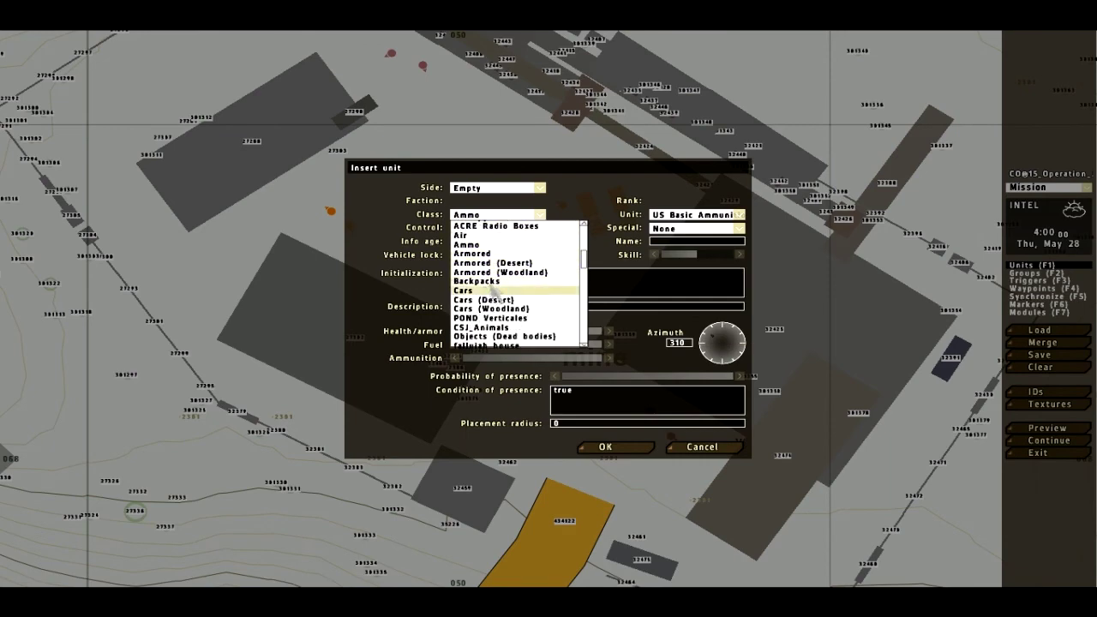
click(484, 282)
click(686, 216)
click(519, 215)
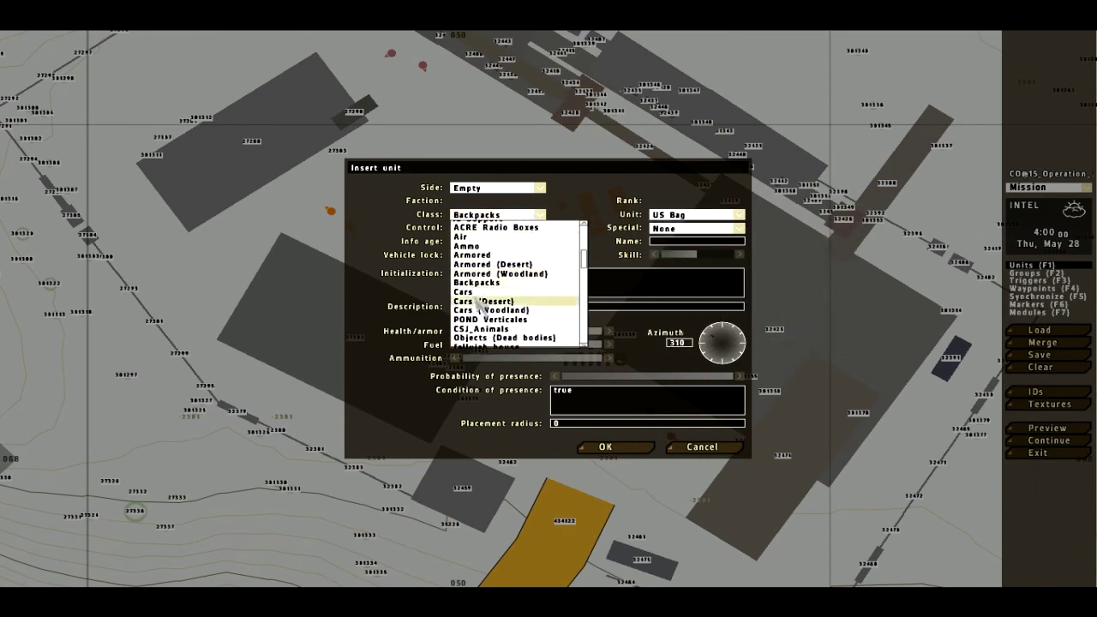
scroll(480, 309, down, 2)
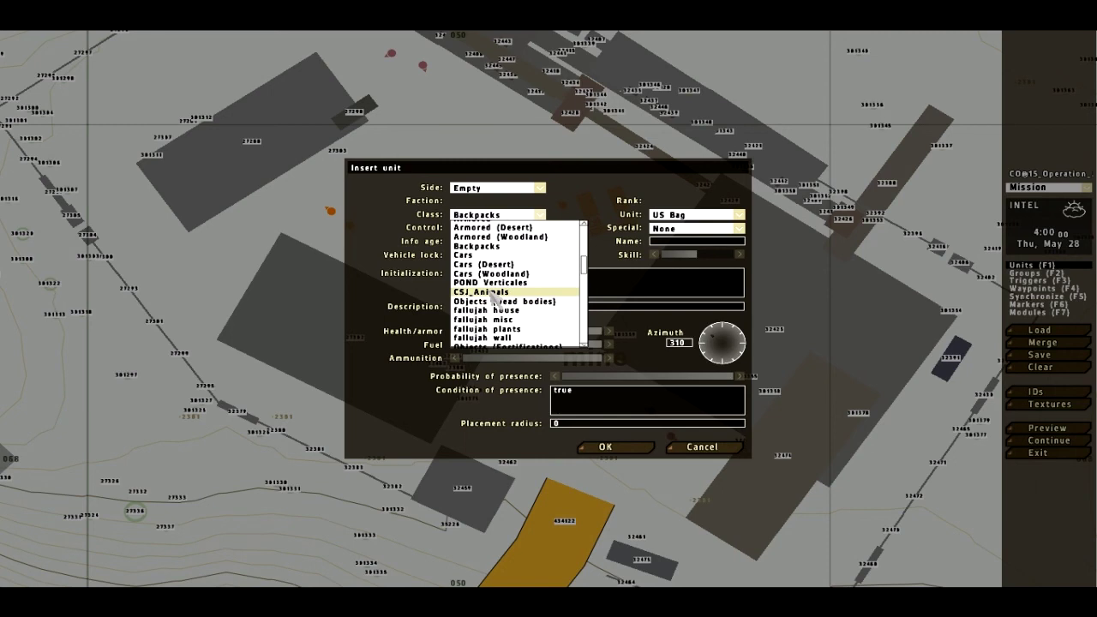
scroll(498, 300, down, 2)
scroll(495, 287, down, 2)
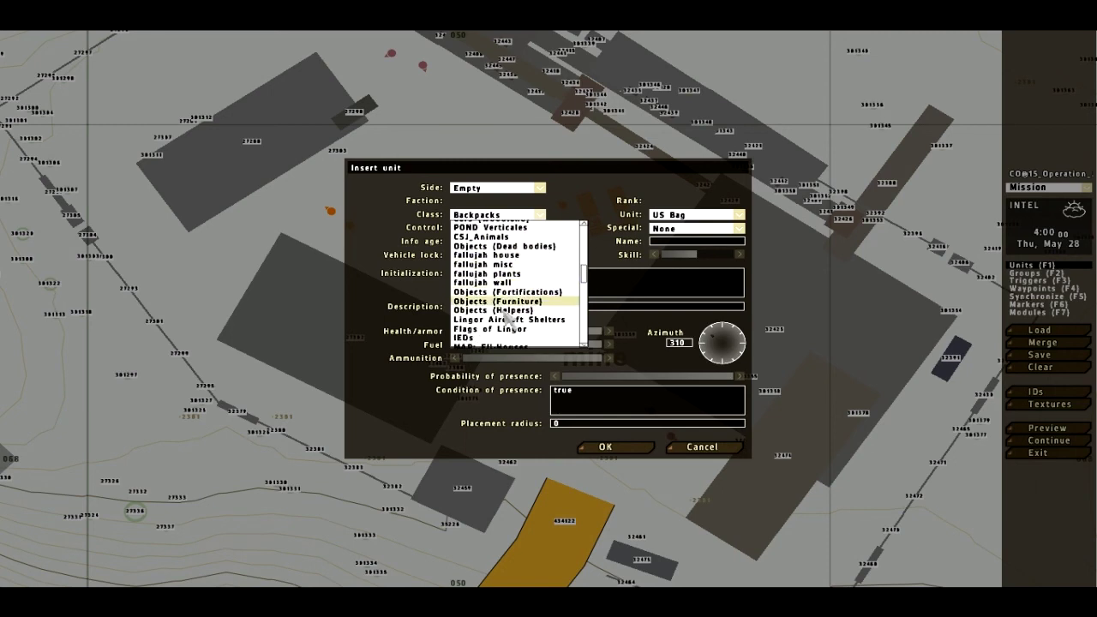
click(514, 294)
click(693, 215)
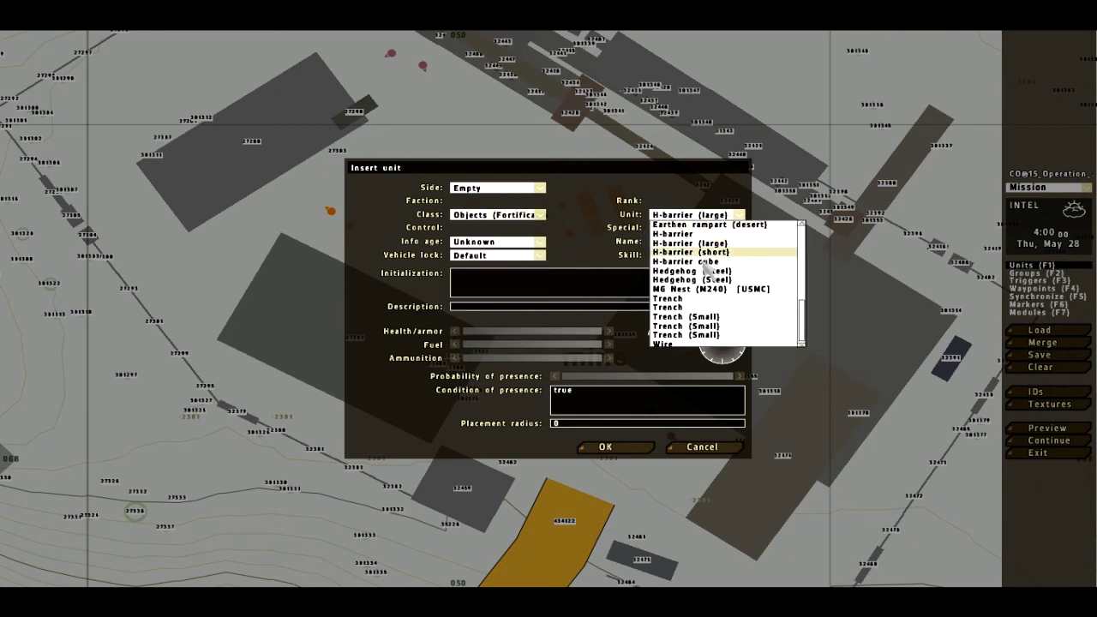
scroll(705, 328, up, 5)
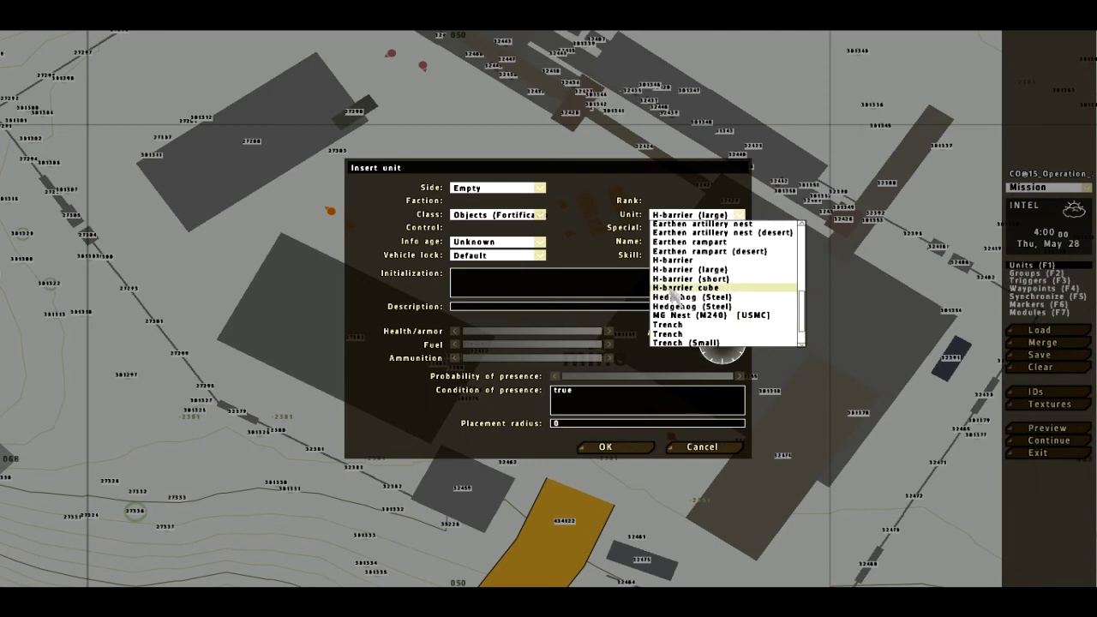
click(686, 297)
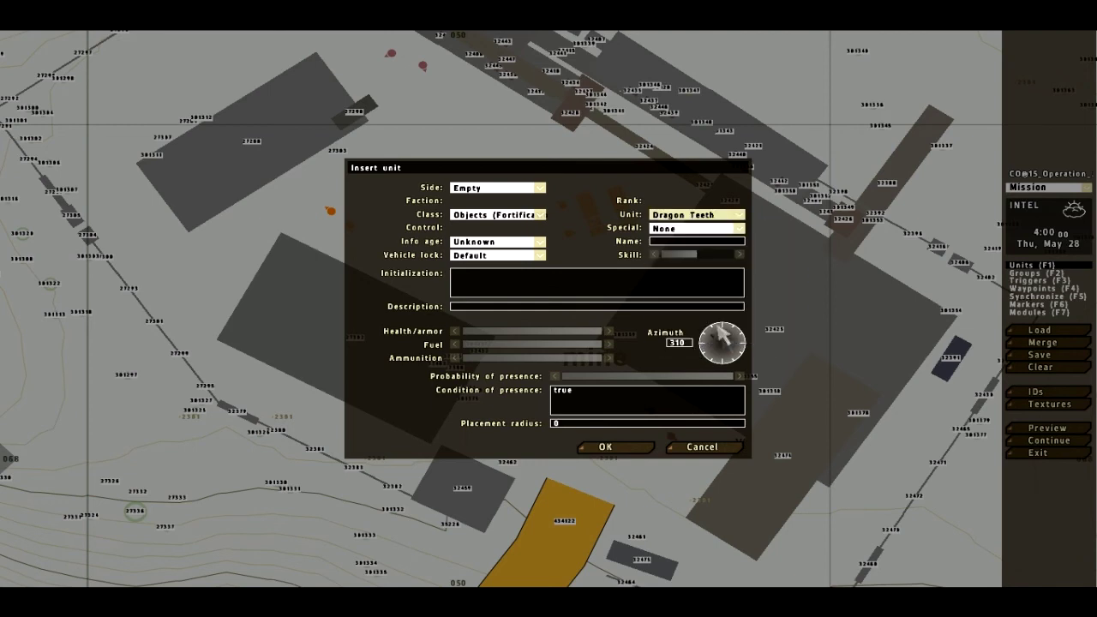
Set the new object to a Cargo container from the Objects (Military) class with azimuth 120 and place it
click(515, 215)
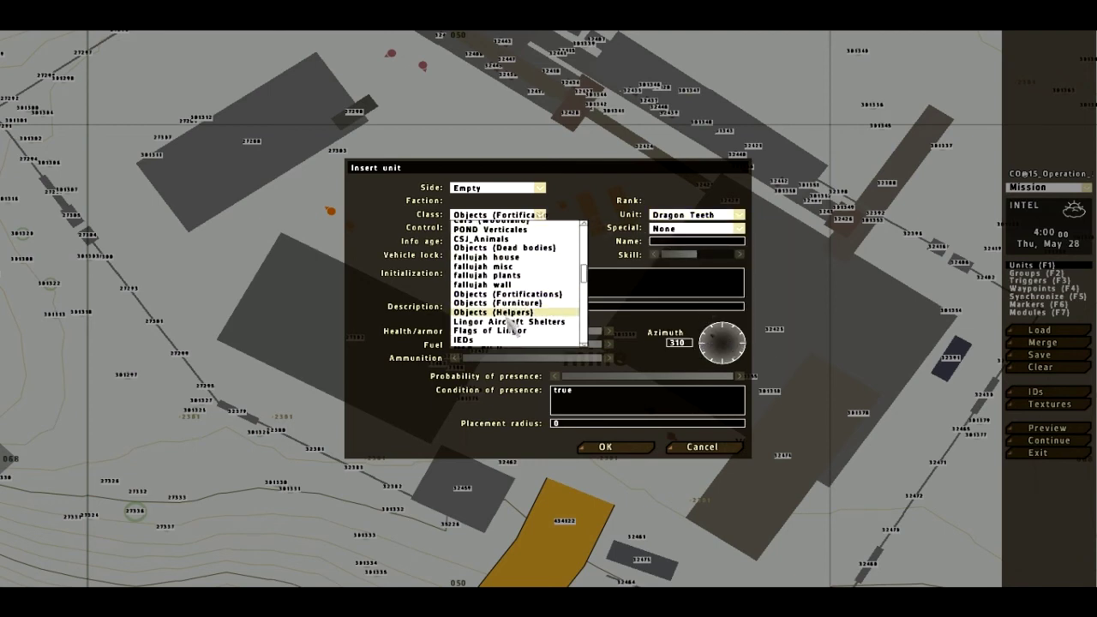
scroll(513, 329, down, 3)
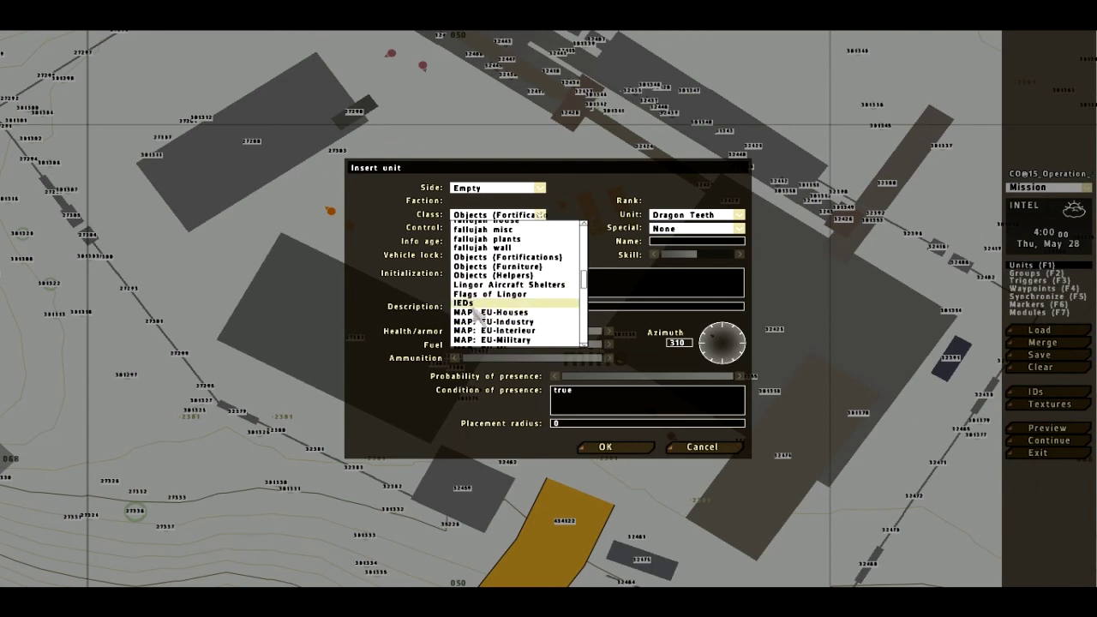
scroll(476, 310, down, 3)
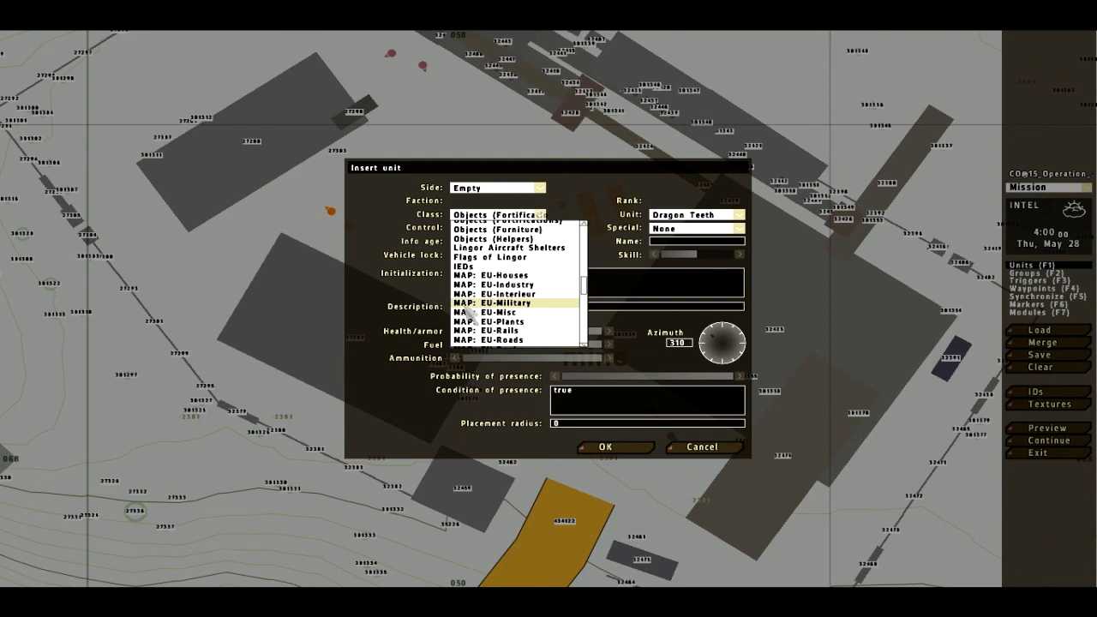
scroll(469, 317, down, 5)
scroll(498, 299, down, 3)
click(495, 295)
click(696, 214)
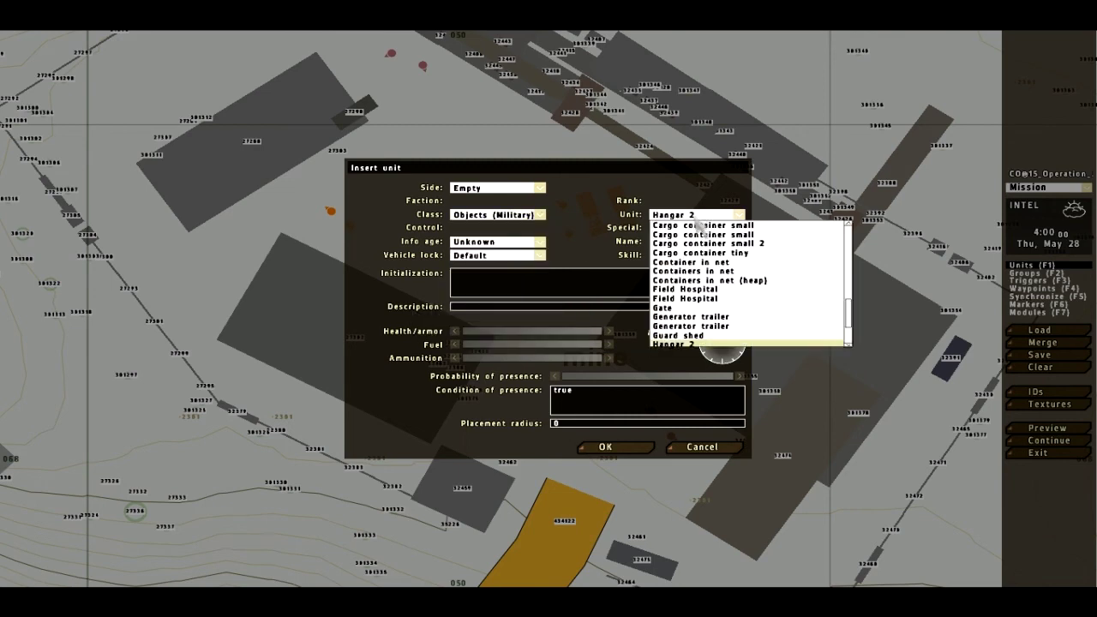
scroll(758, 251, up, 3)
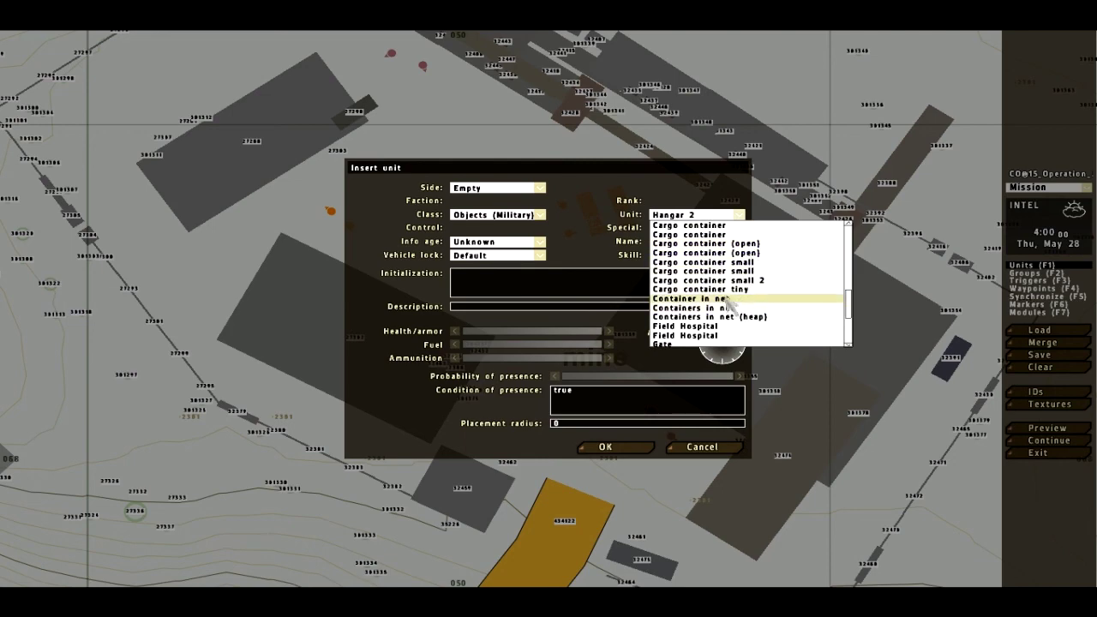
scroll(727, 304, up, 1)
click(720, 244)
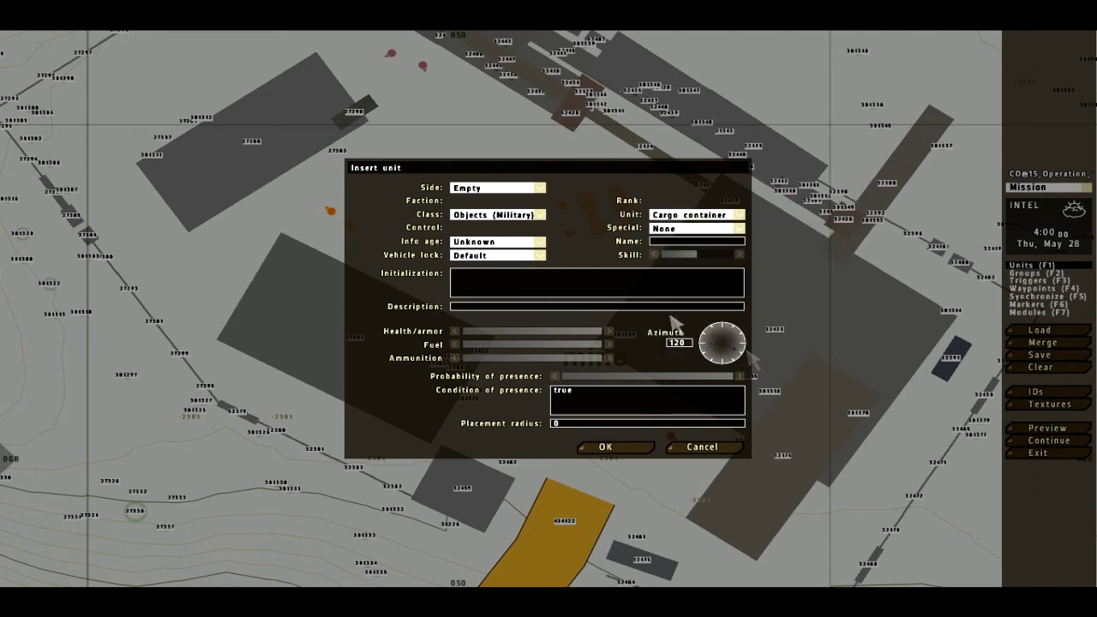
key(Return)
Position the container between the two western buildings with azimuth 40 and shift the nearby dead worker clear of it
drag(539, 387, 318, 208)
double_click(282, 211)
click(733, 334)
key(Return)
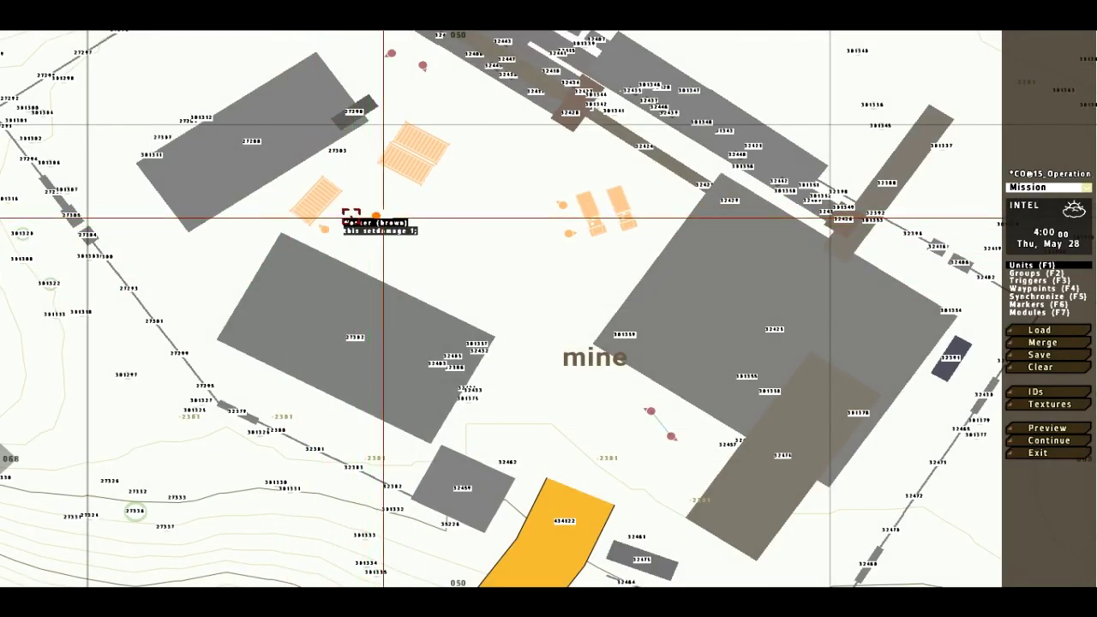
drag(321, 228, 344, 225)
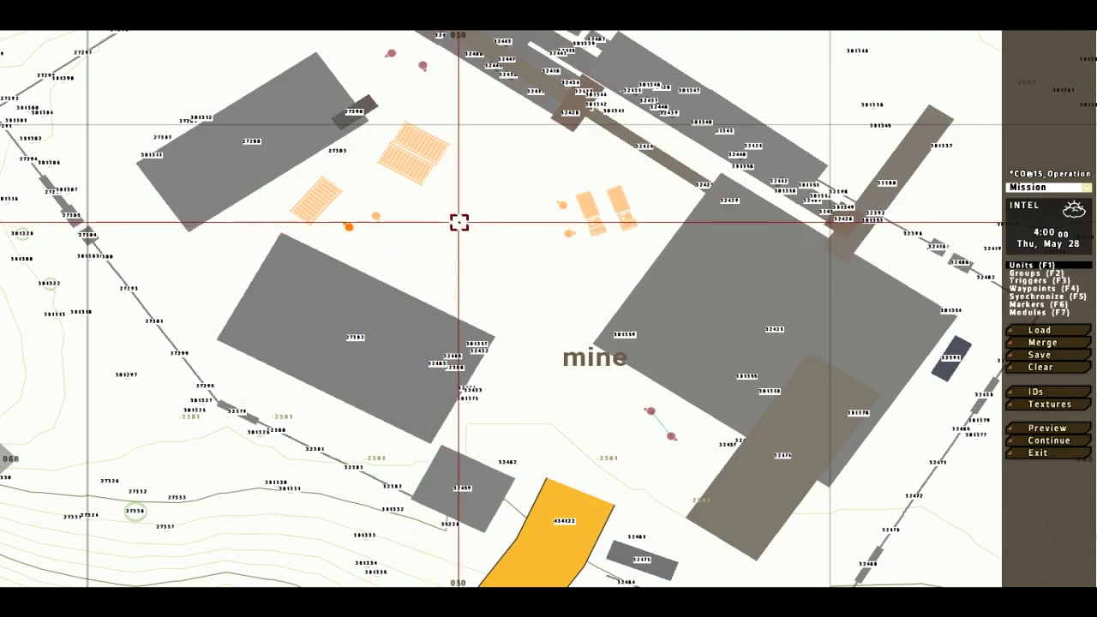
double_click(487, 262)
click(480, 215)
scroll(480, 219, up, 5)
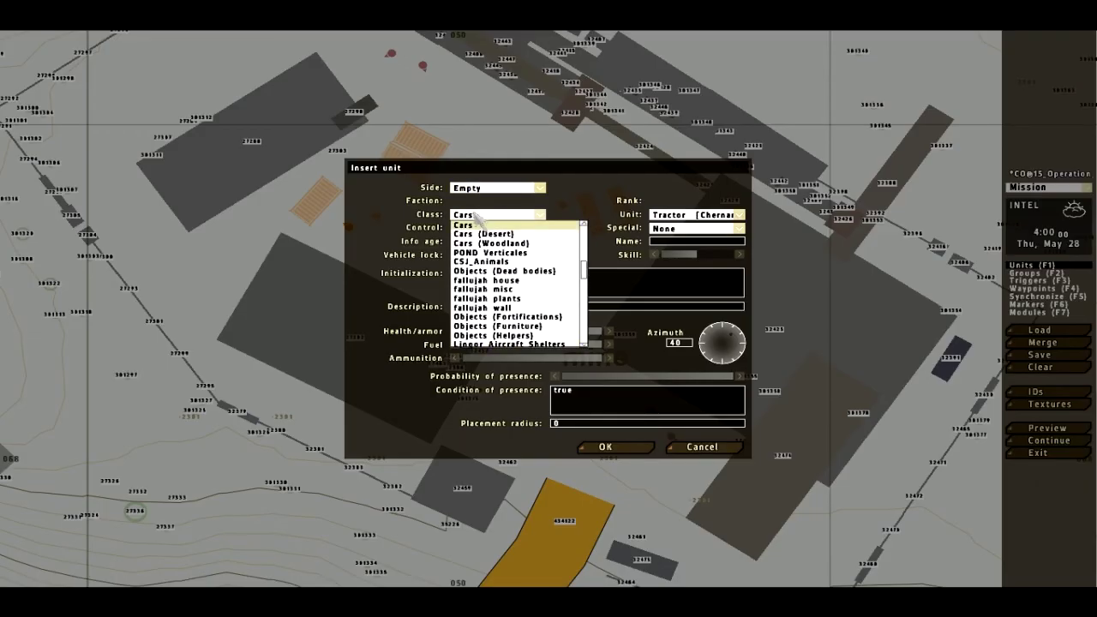
click(476, 219)
click(720, 219)
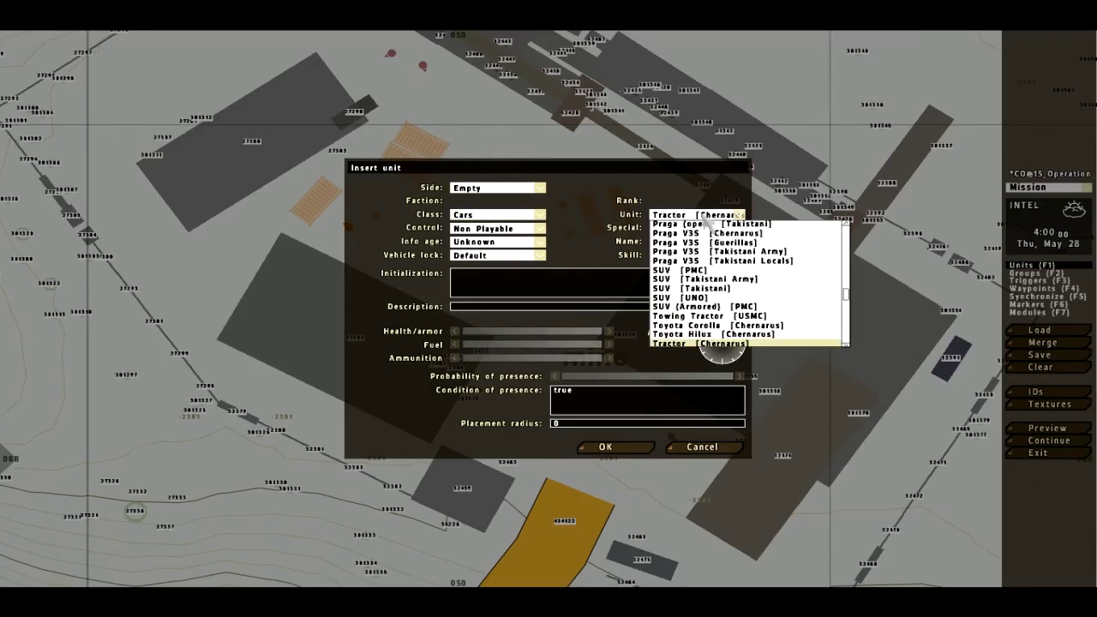
scroll(694, 227, down, 4)
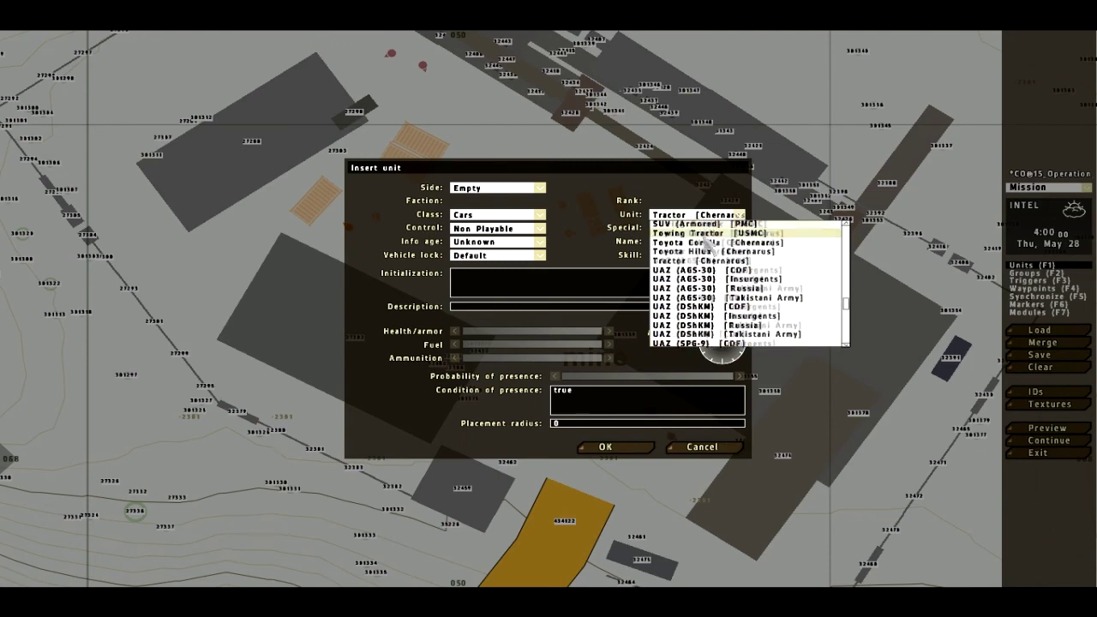
click(682, 219)
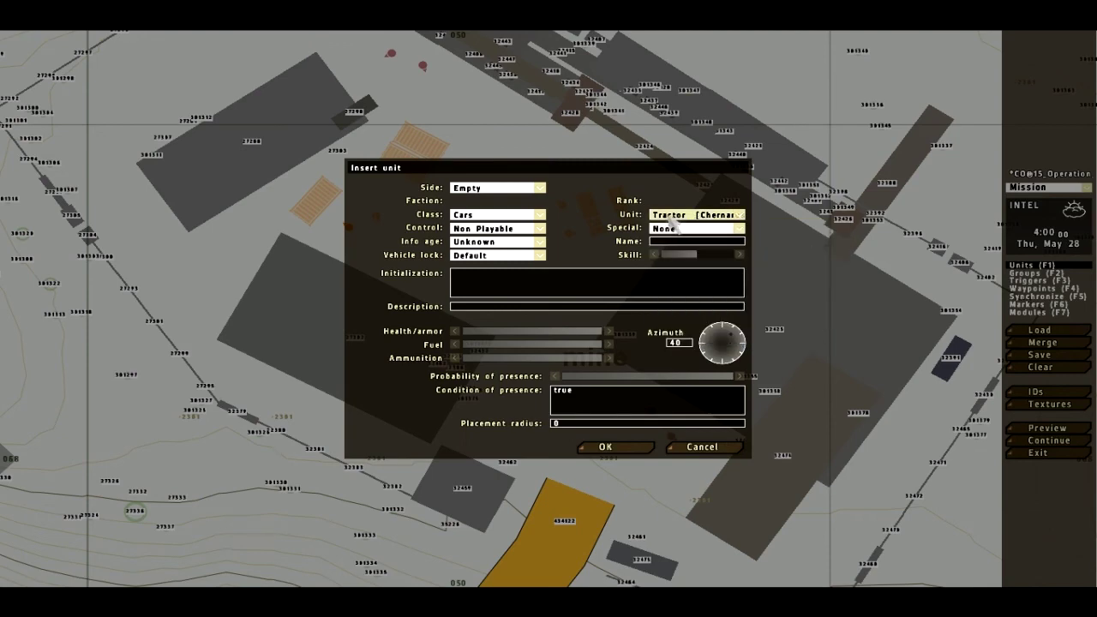
click(660, 218)
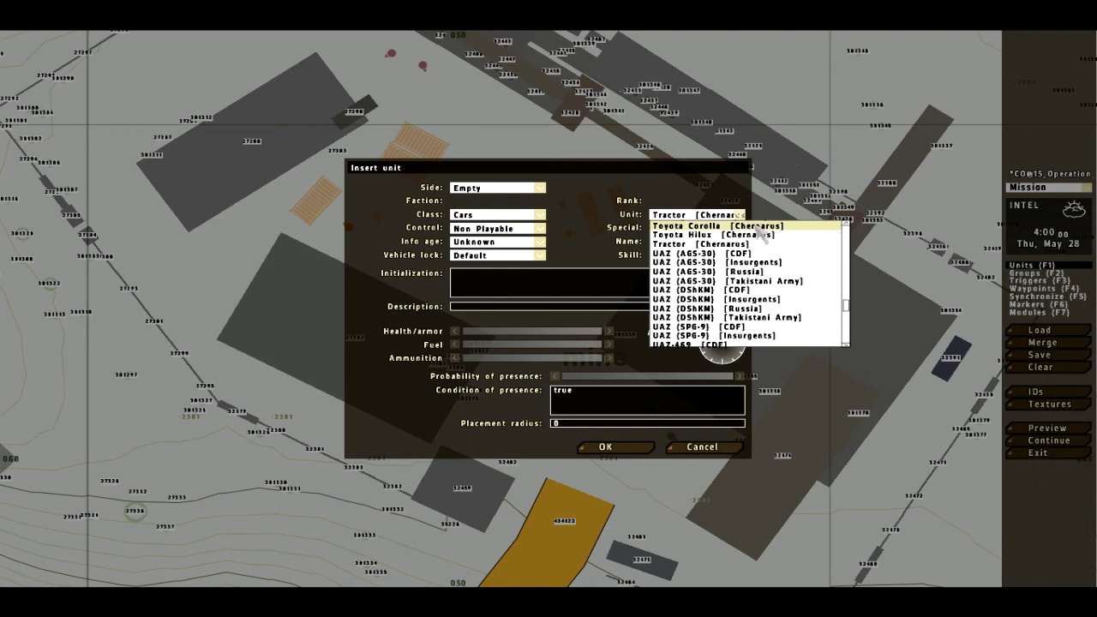
scroll(687, 233, up, 2)
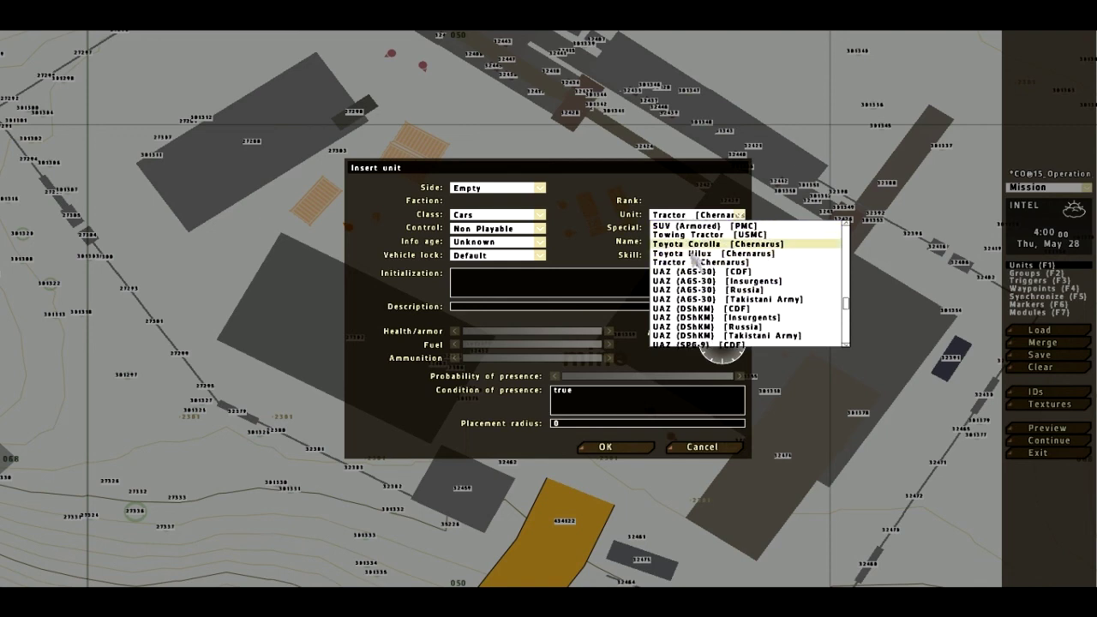
scroll(763, 273, down, 8)
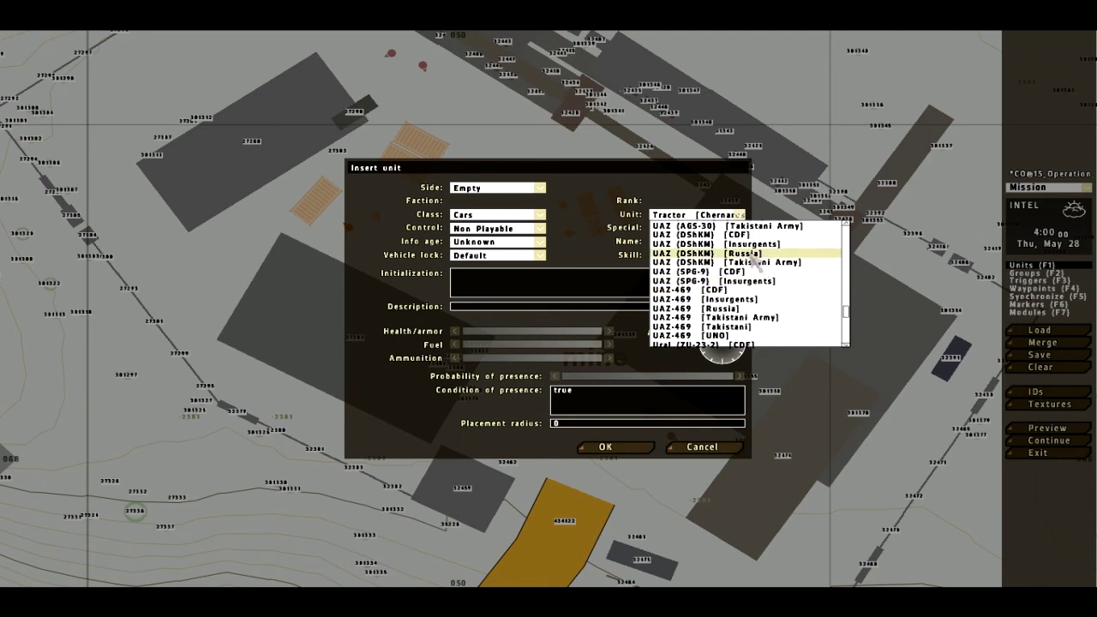
scroll(737, 309, down, 5)
click(703, 446)
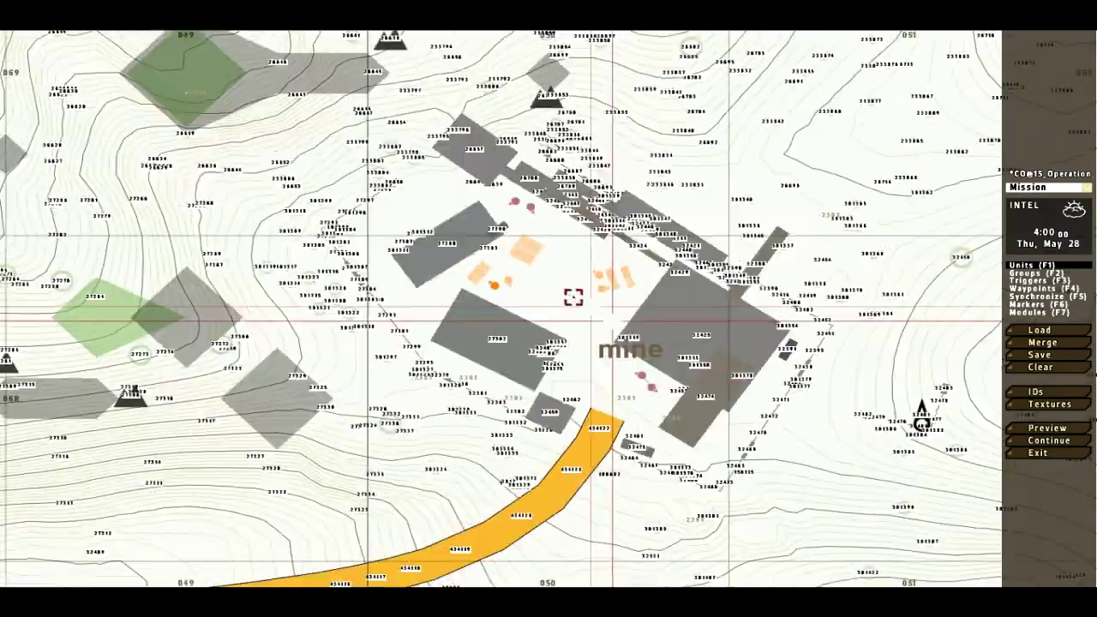
scroll(573, 296, down, 3)
scroll(566, 428, up, 6)
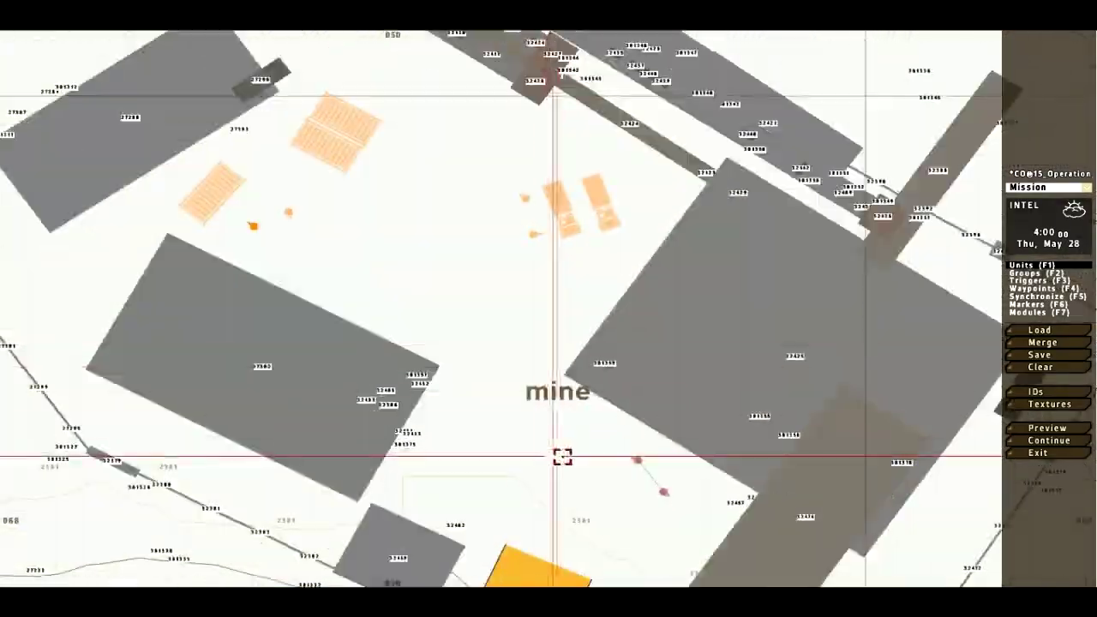
double_click(561, 457)
click(497, 214)
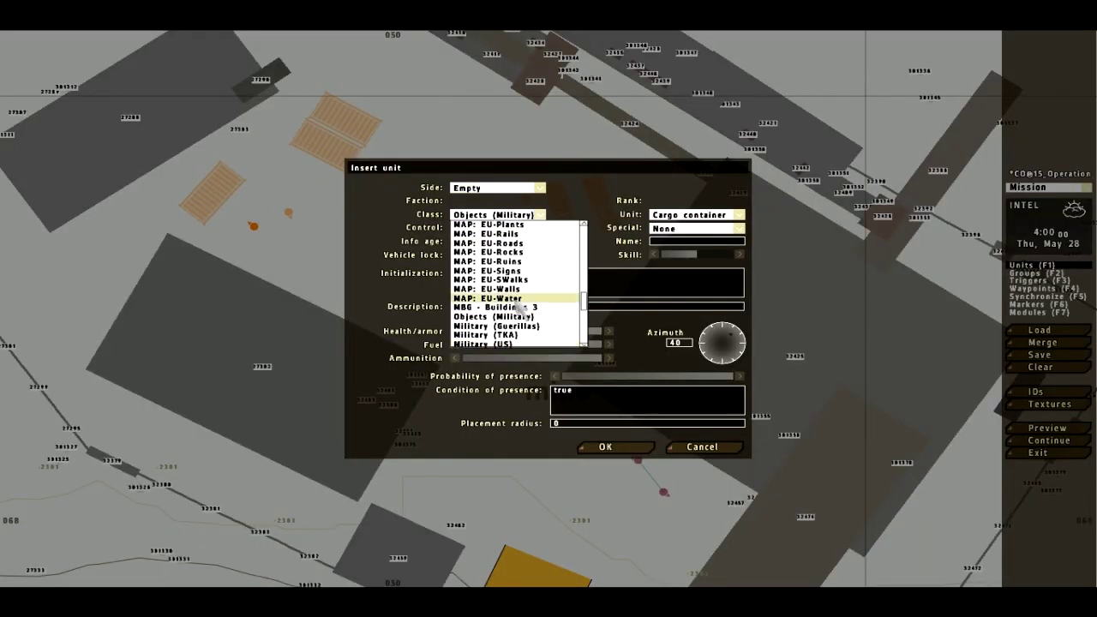
click(703, 447)
Save the mission
scroll(708, 440, down, 5)
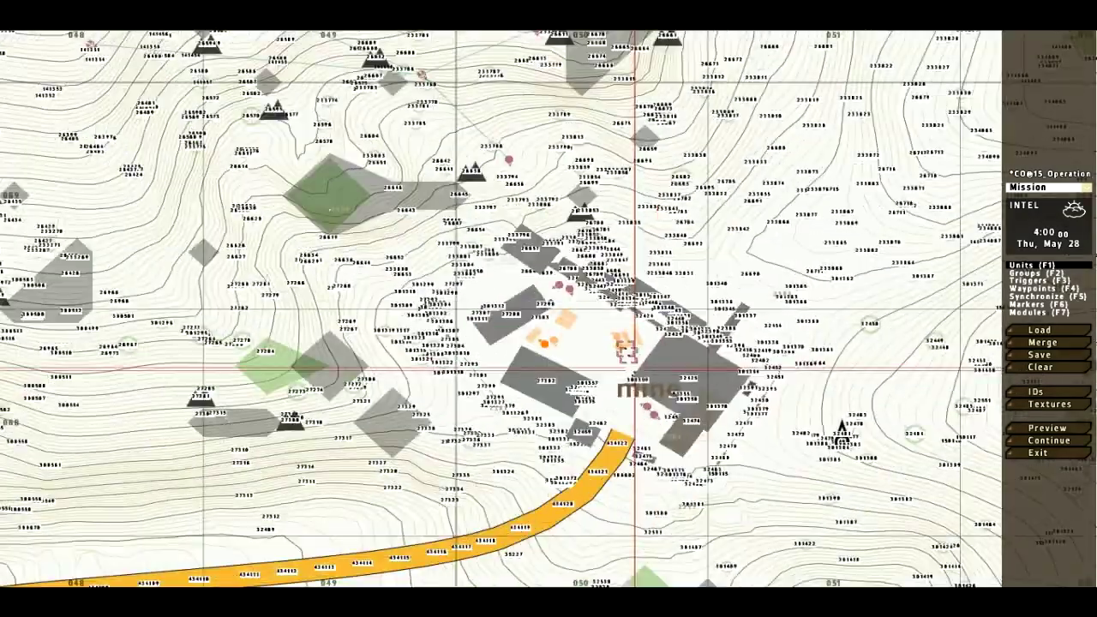
scroll(516, 393, down, 3)
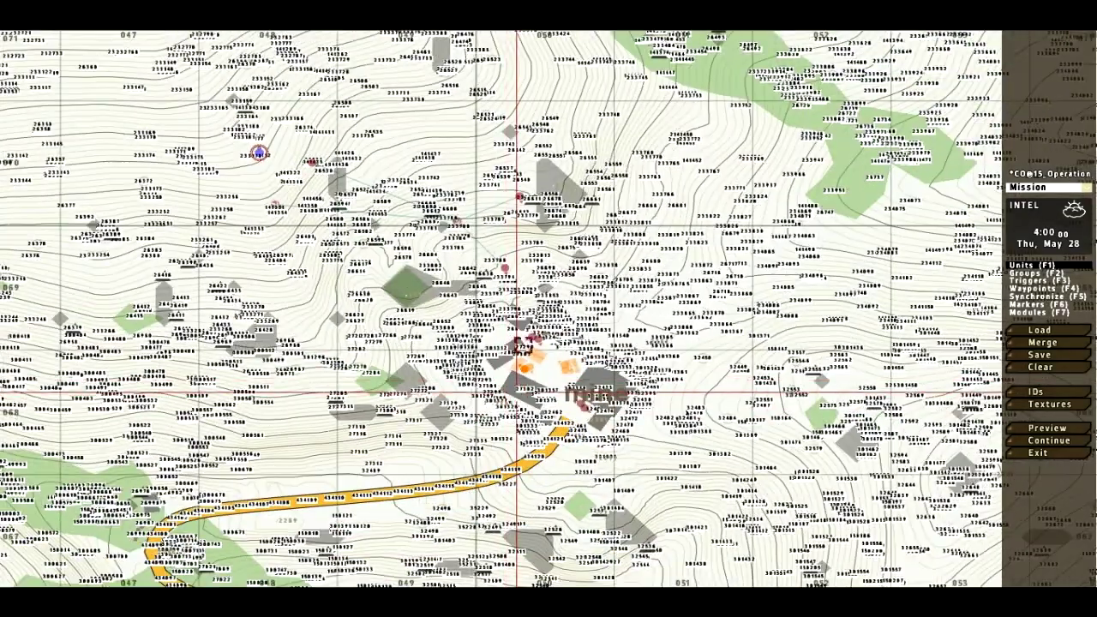
scroll(516, 393, up, 3)
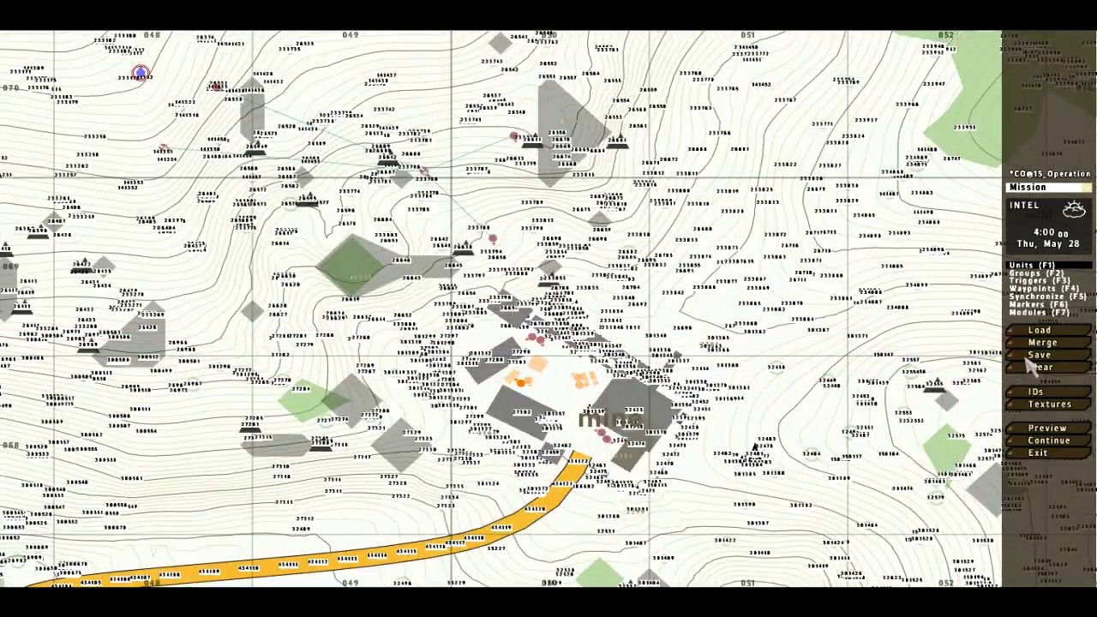
click(1028, 357)
key(Return)
Insert an elliptical trigger just northwest of the mine and set both of its axes to 150
key(F6)
scroll(589, 374, down, 3)
scroll(399, 238, up, 3)
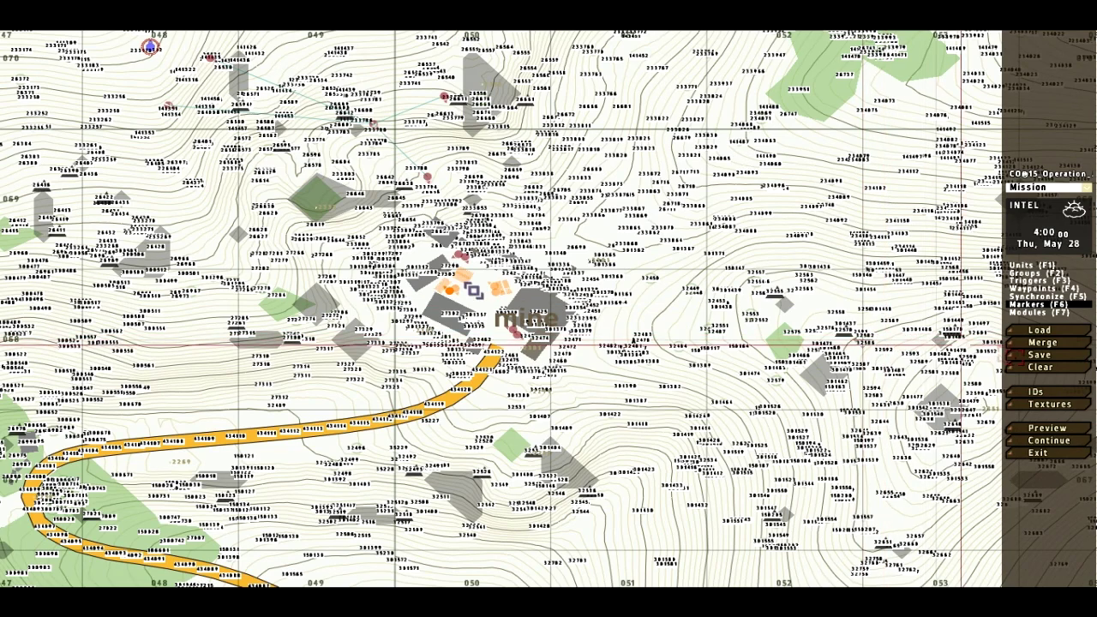
scroll(632, 343, down, 3)
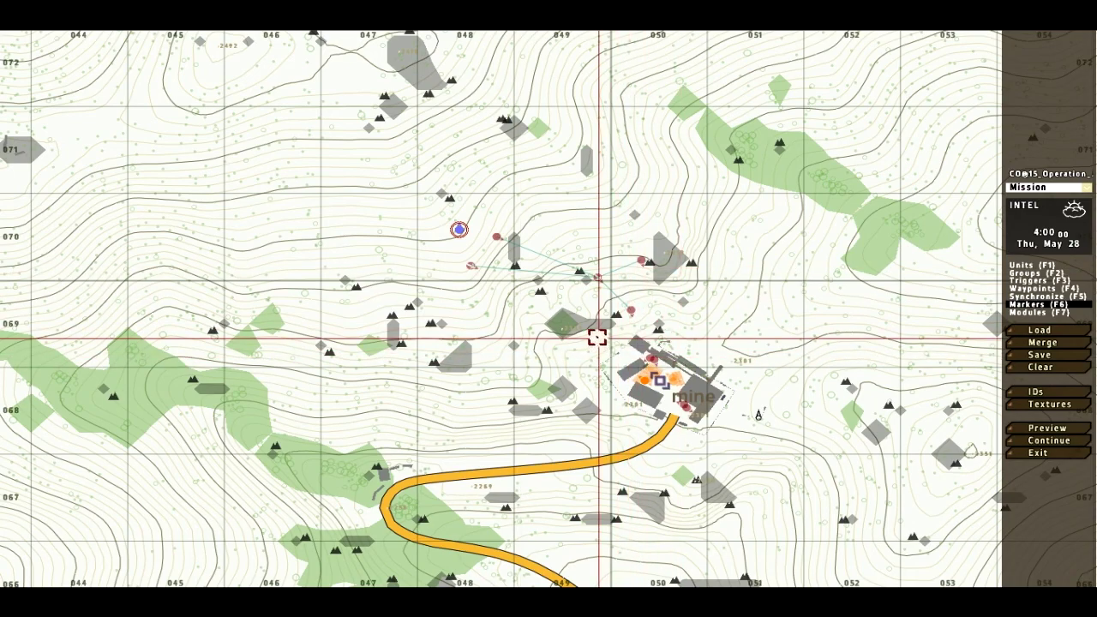
key(F3)
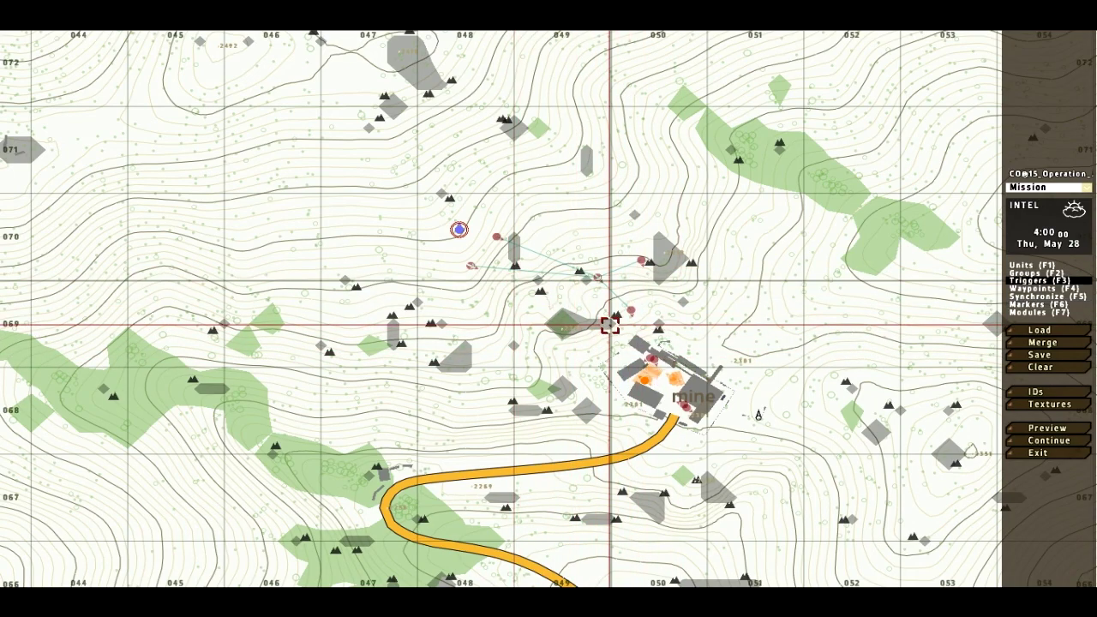
double_click(610, 326)
text(80)
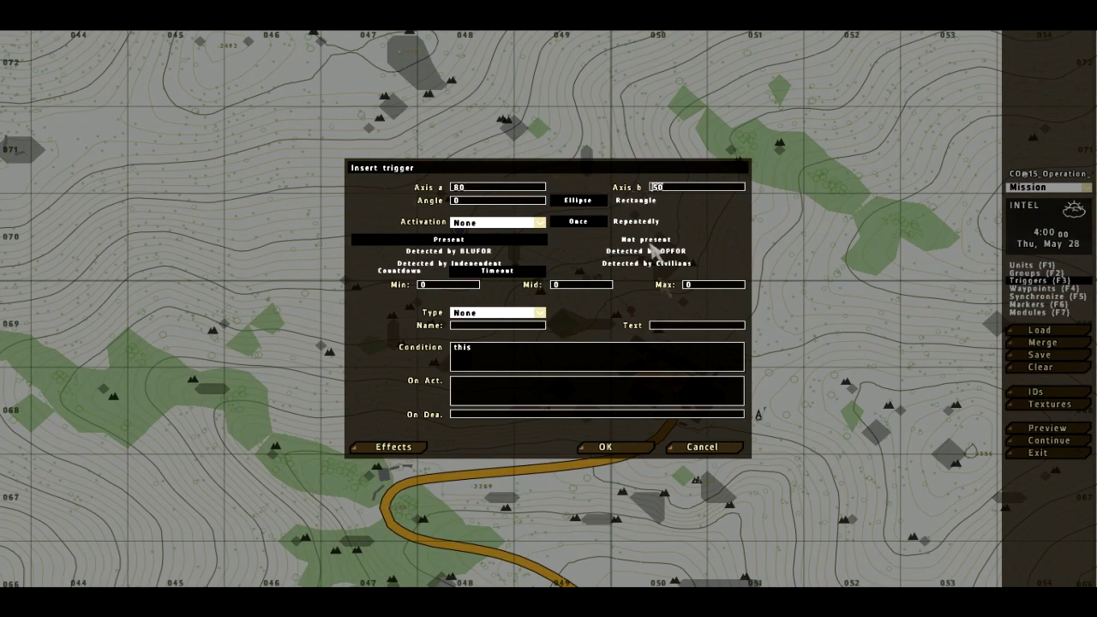
click(615, 446)
double_click(609, 324)
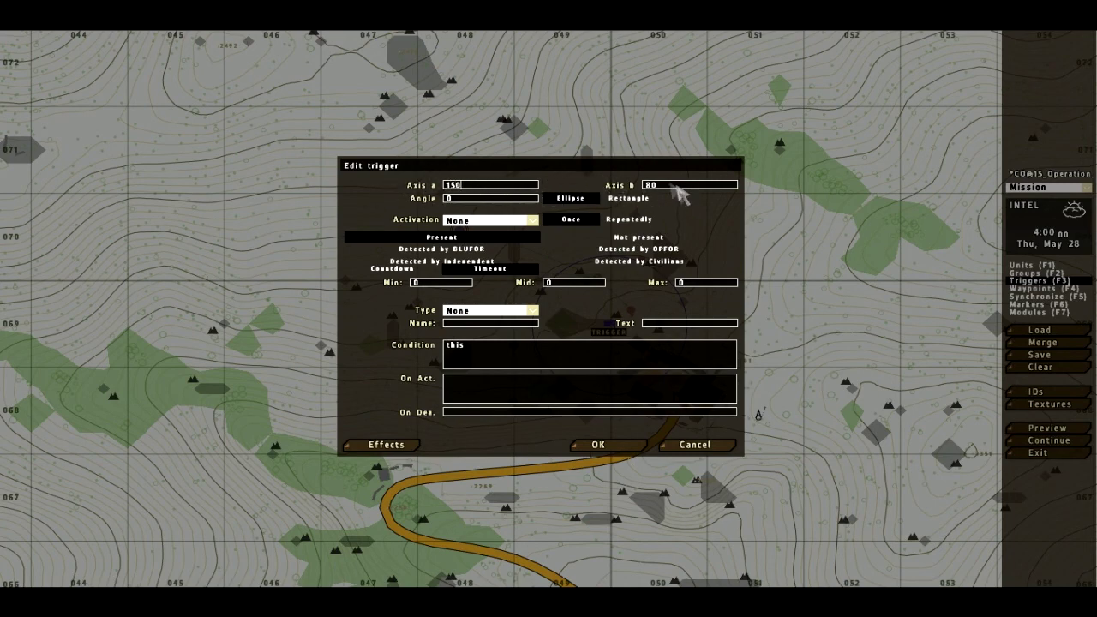
click(591, 446)
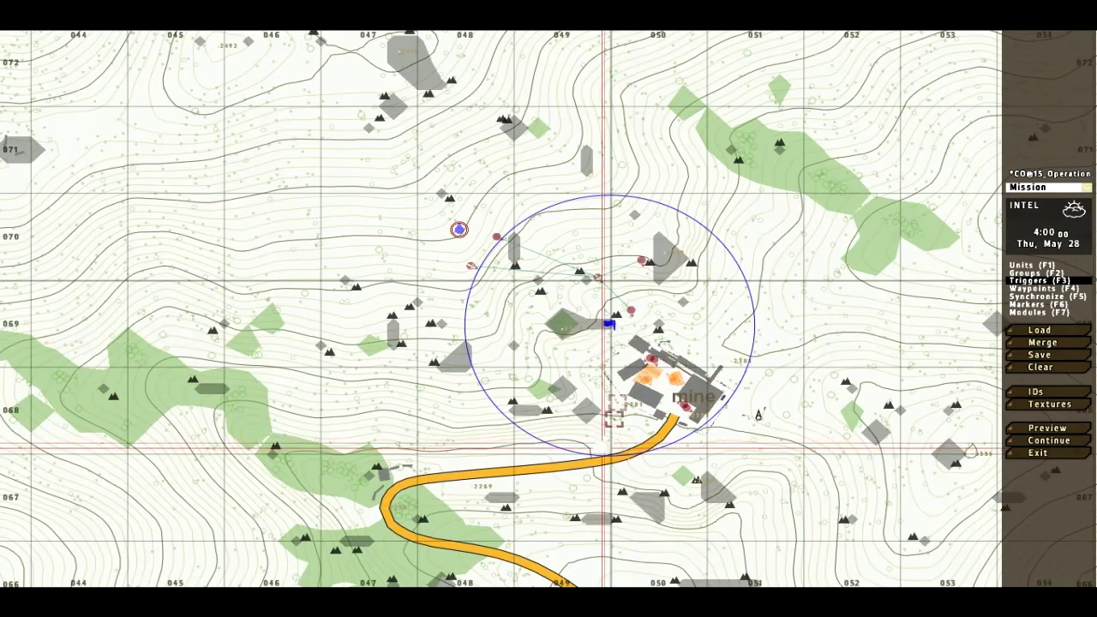
Enlarge the trigger northwest of the mine by setting axis a and axis b to 250
double_click(608, 324)
drag(458, 186, 432, 190)
text(2)
drag(656, 187, 627, 189)
text(2)
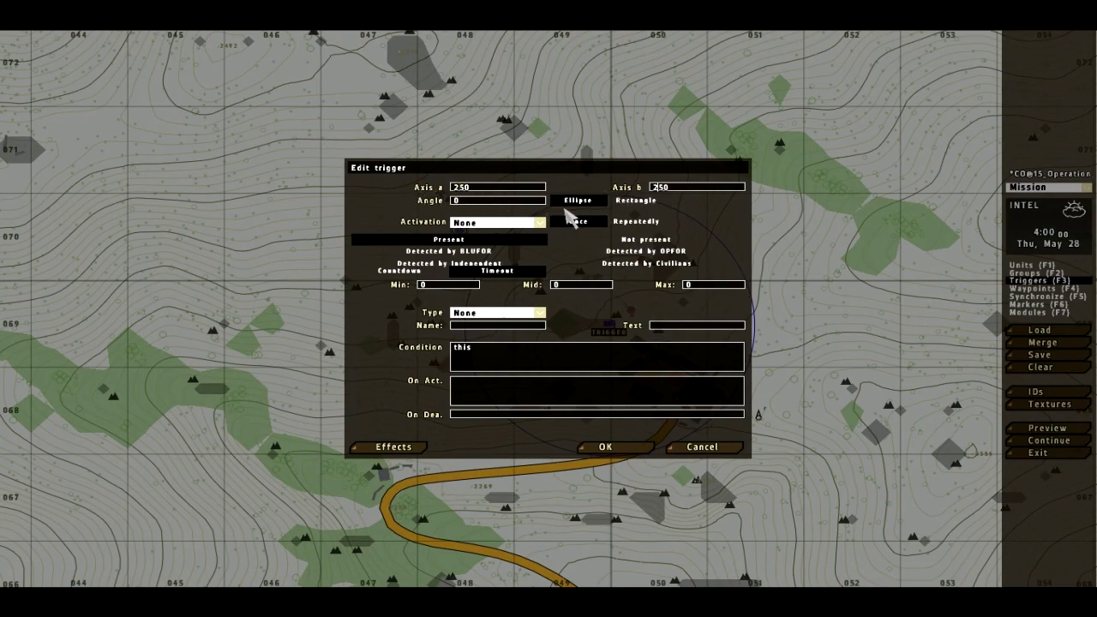
Accept the trigger's axes and shift the trigger slightly south toward the mine
key(Return)
drag(609, 324, 605, 338)
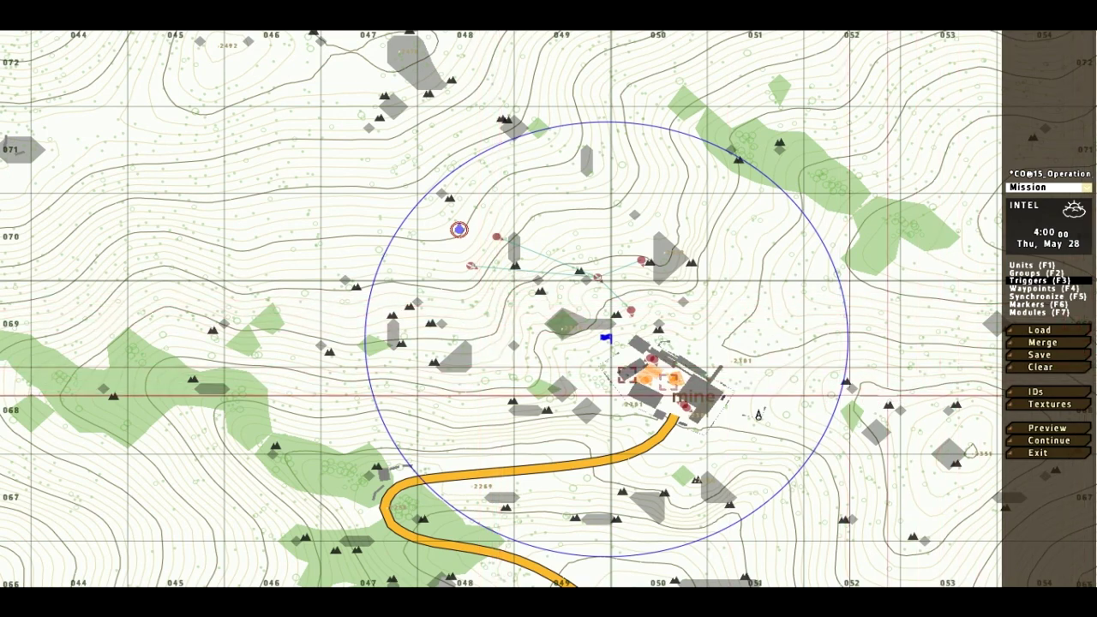
double_click(605, 339)
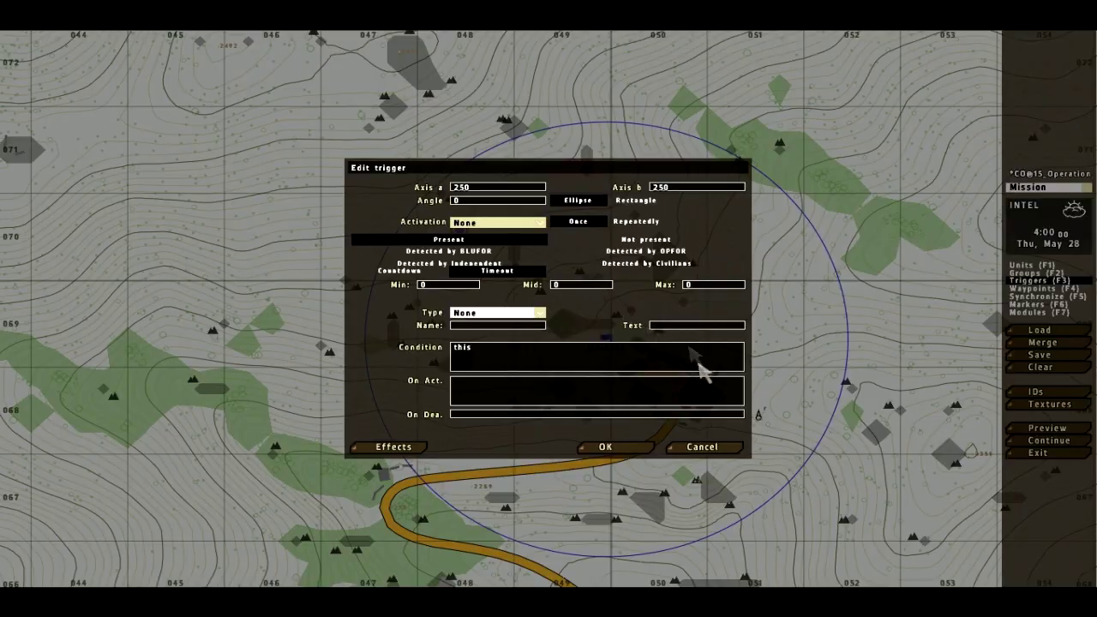
click(702, 447)
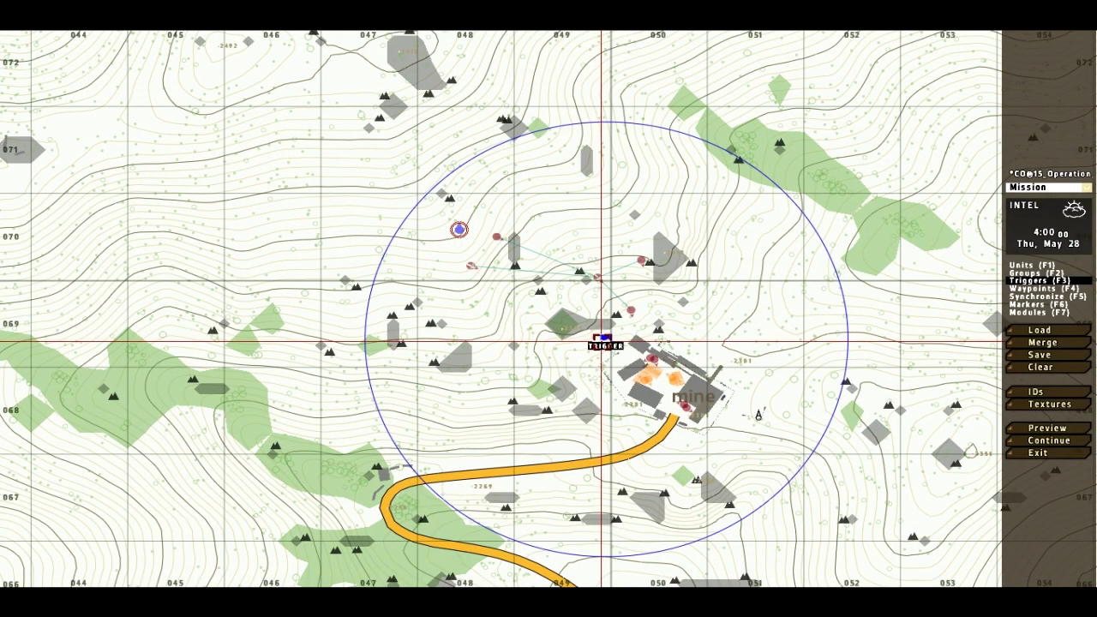
Set the trigger northwest of the mine to activate when OPFOR is not present
double_click(603, 341)
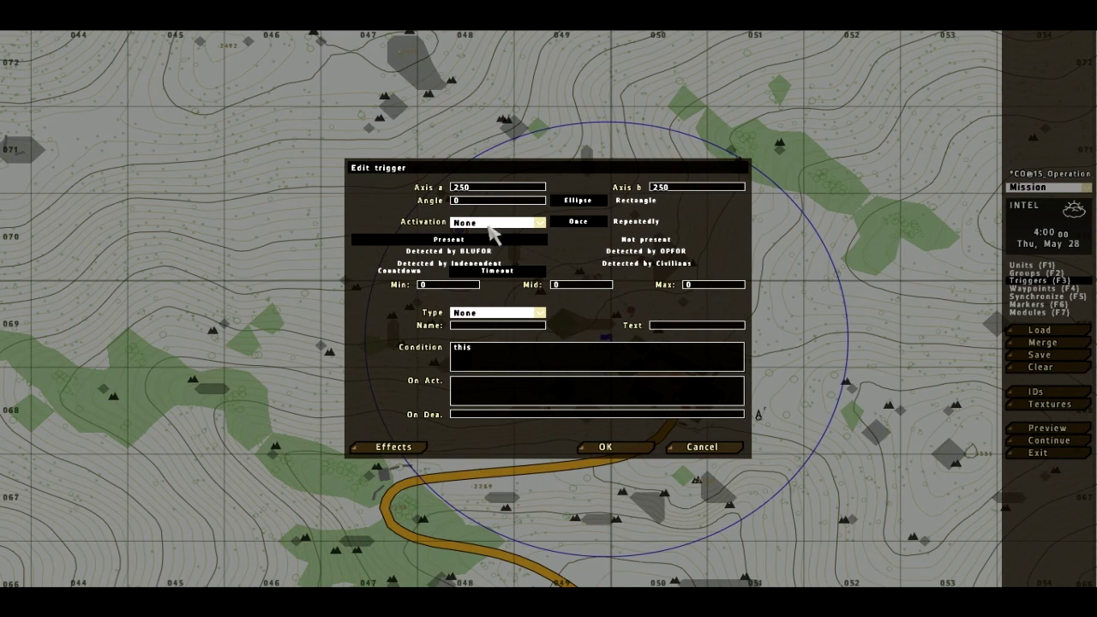
click(493, 230)
click(480, 238)
click(647, 239)
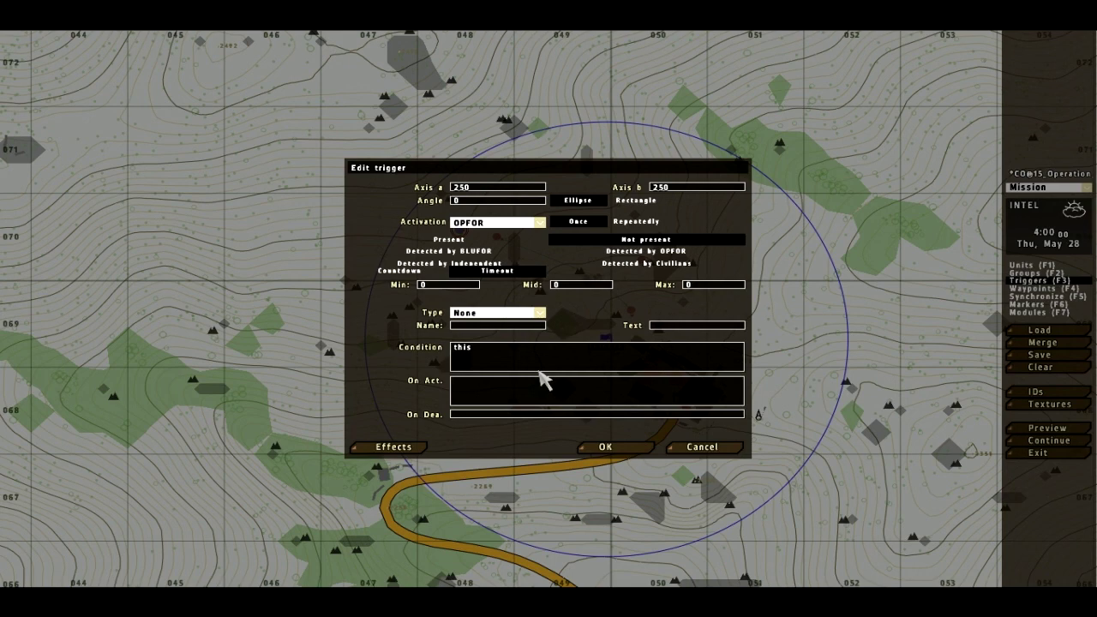
Enter task1 setTastState "SUCCEEDED"; as the trigger's on-activation code
text(task1 setTastState ")
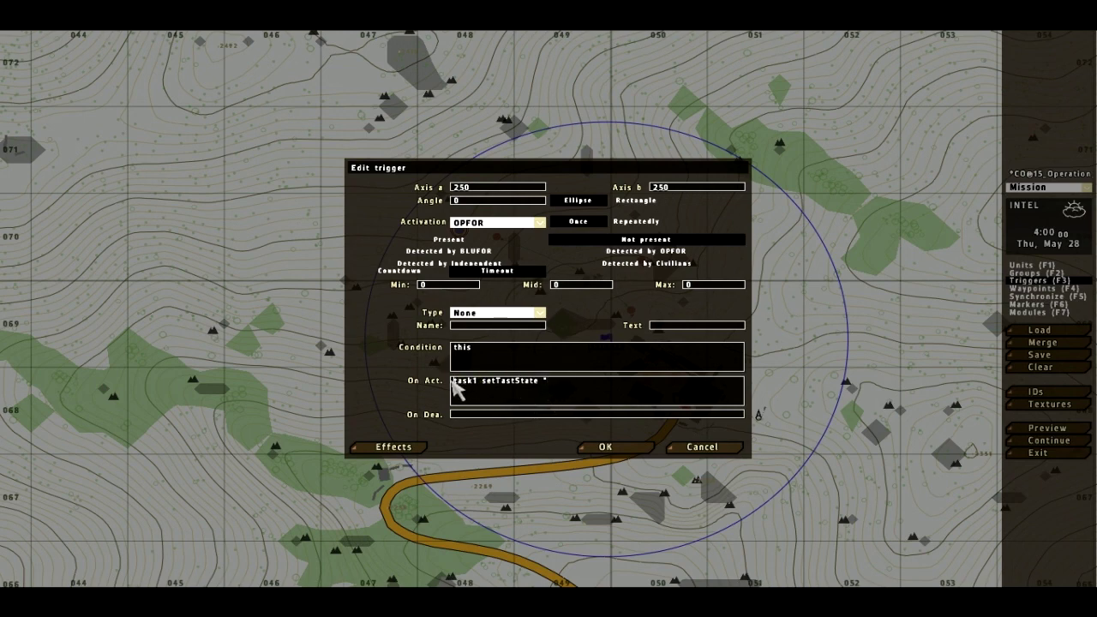
double_click(468, 386)
click(598, 395)
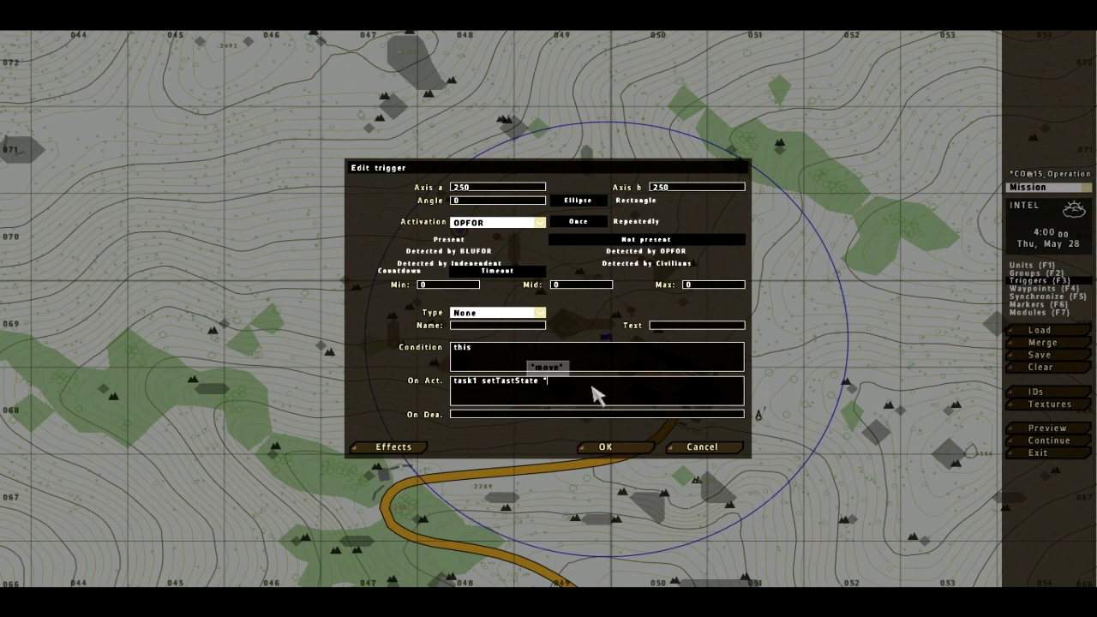
text(SUCCEEDED";)
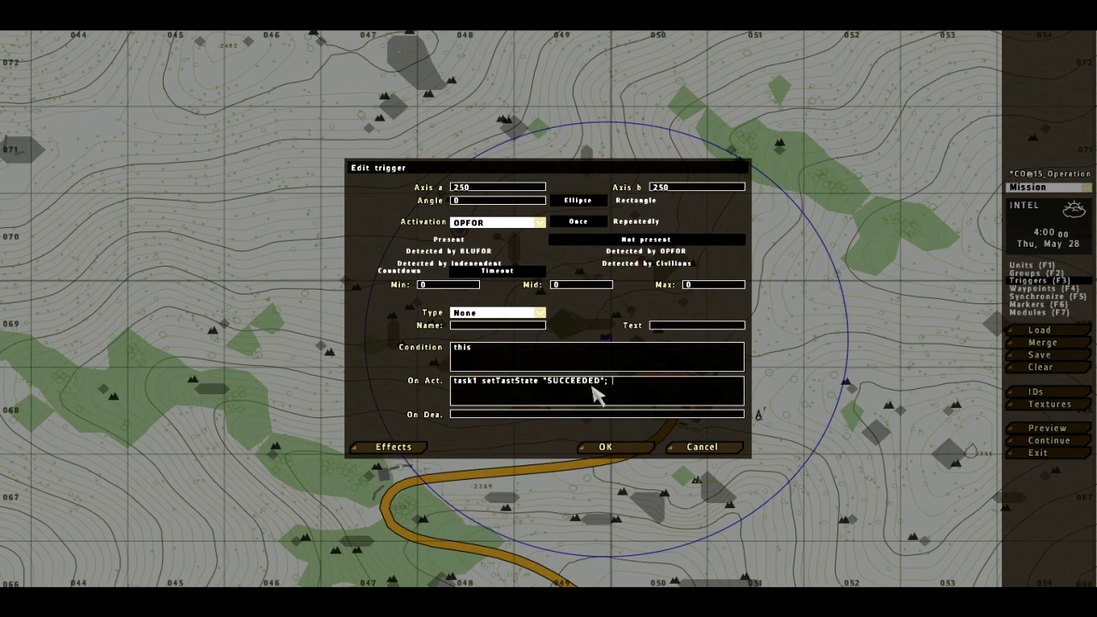
Append [task1] call mk_fTaskhint; to the trigger's on-activation code
key(BackSpace)
key(BackSpace)
key(BackSpace)
key(BackSpace)
key(BackSpace)
text(task1] call mk_fTaskHint)
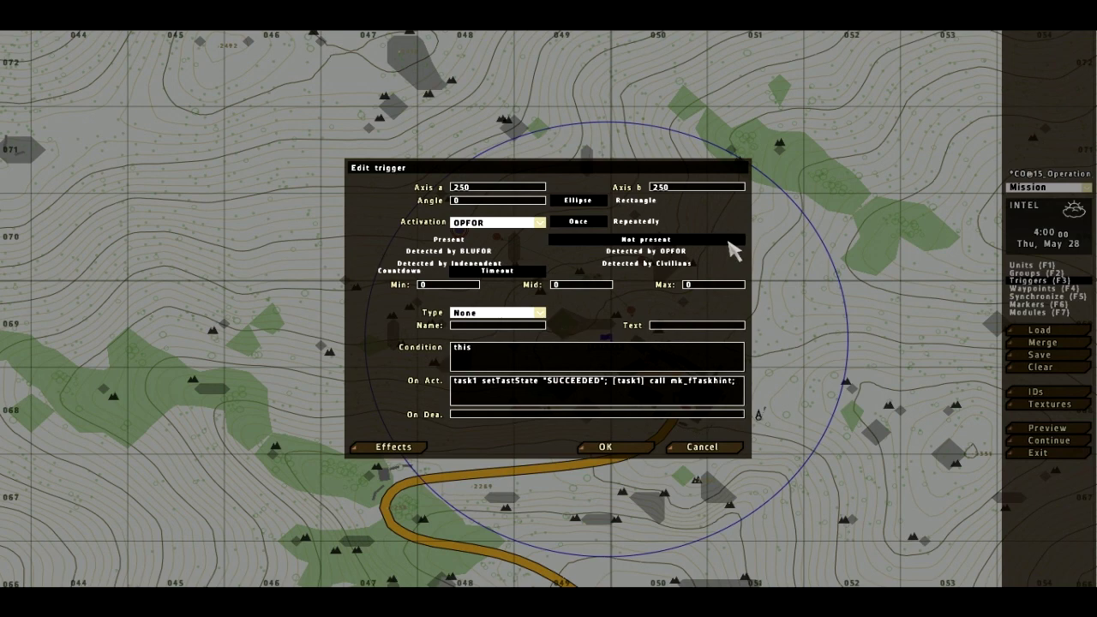
Add player setCurrentTask task2; to the end of the trigger's on-activation code
text(player )
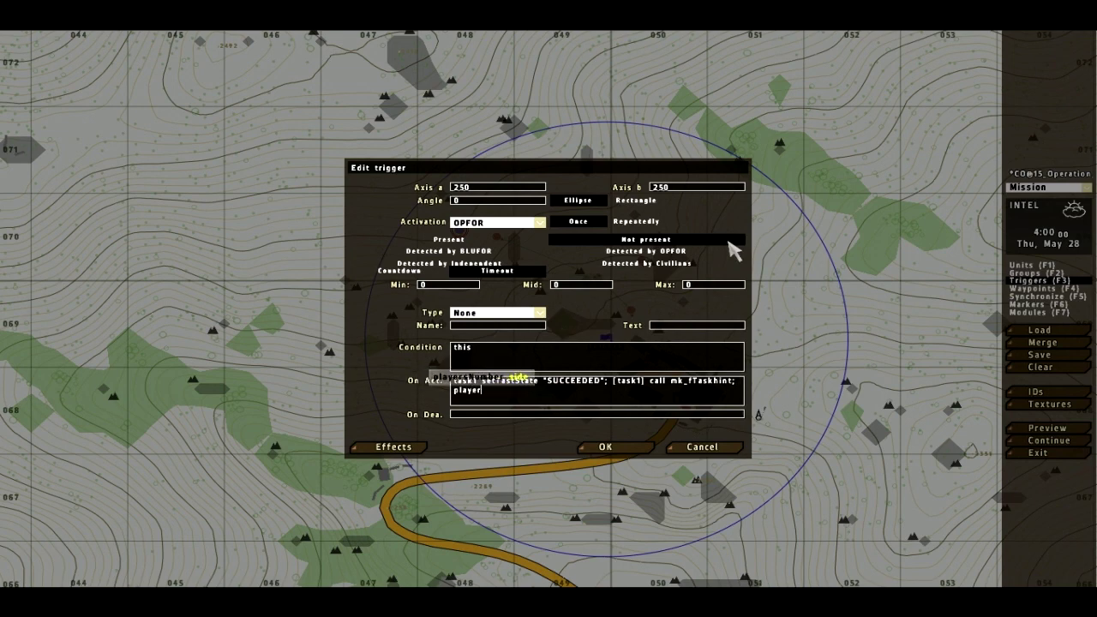
text(setcurrentTask)
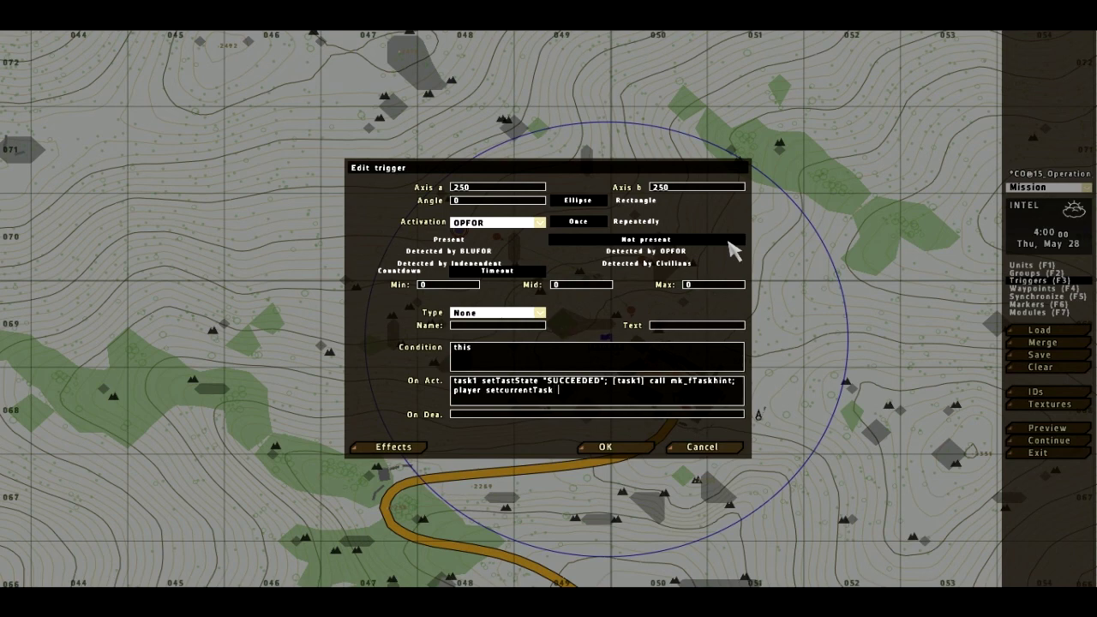
text( task2M;)
key(BackSpace)
key(BackSpace)
text(;)
click(503, 392)
key(BackSpace)
text(C)
Correct the misspelled command to setTaskState in the on-activation code, accept the trigger and save the mission
key(Return)
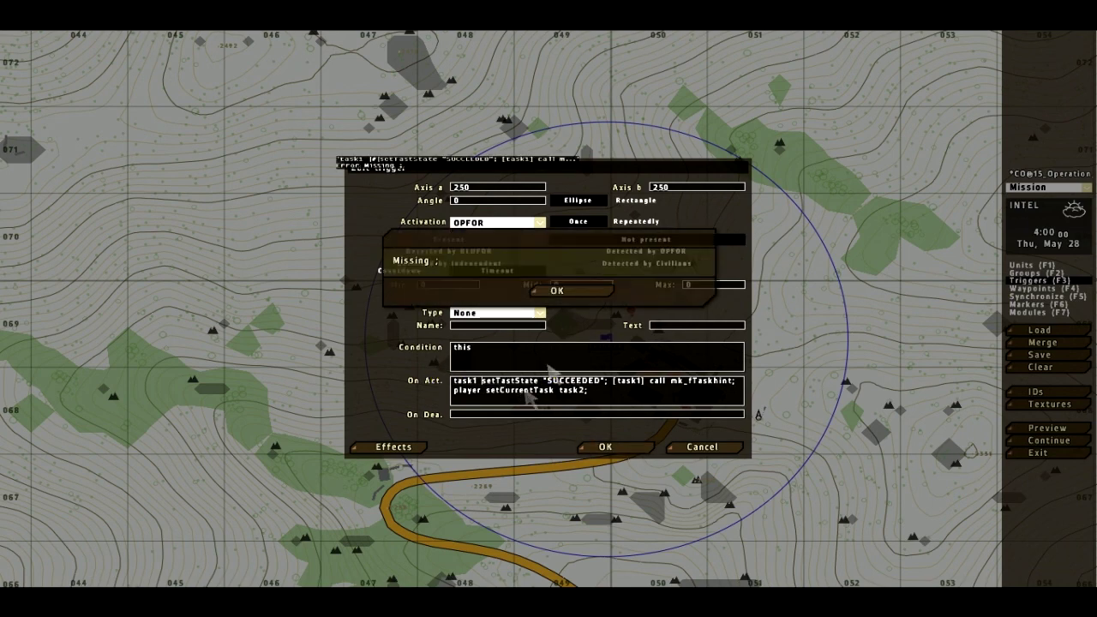
click(569, 297)
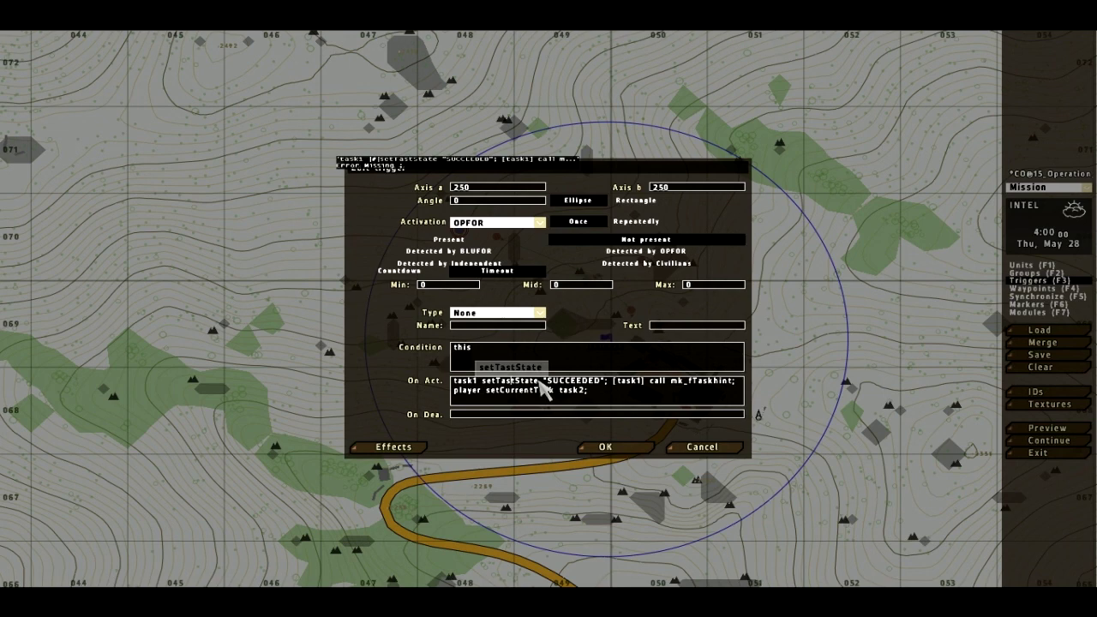
key(Return)
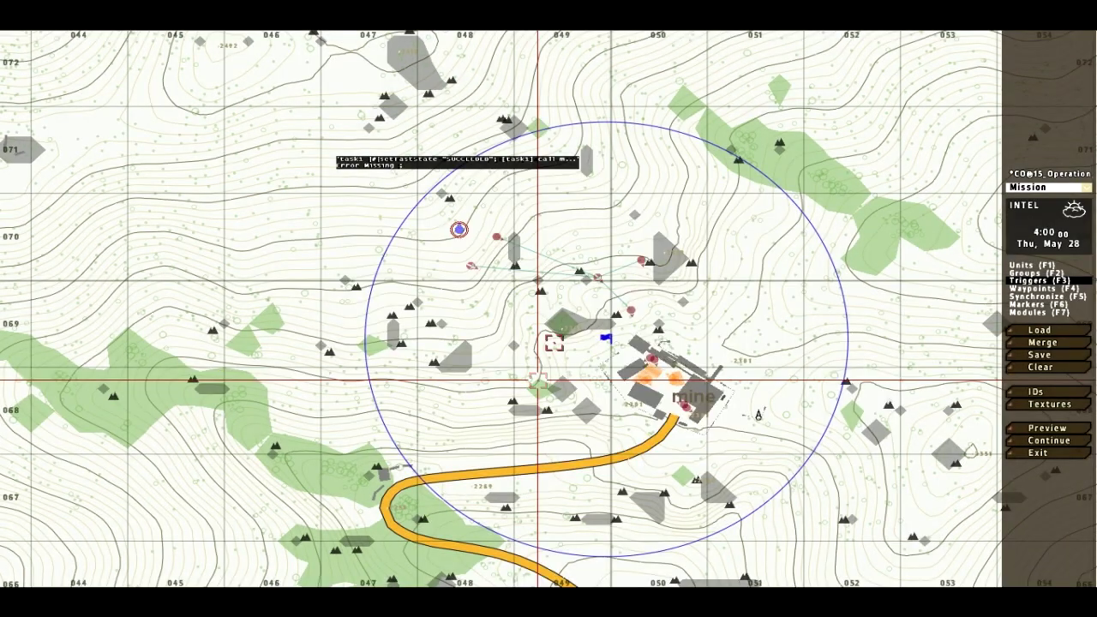
click(1040, 357)
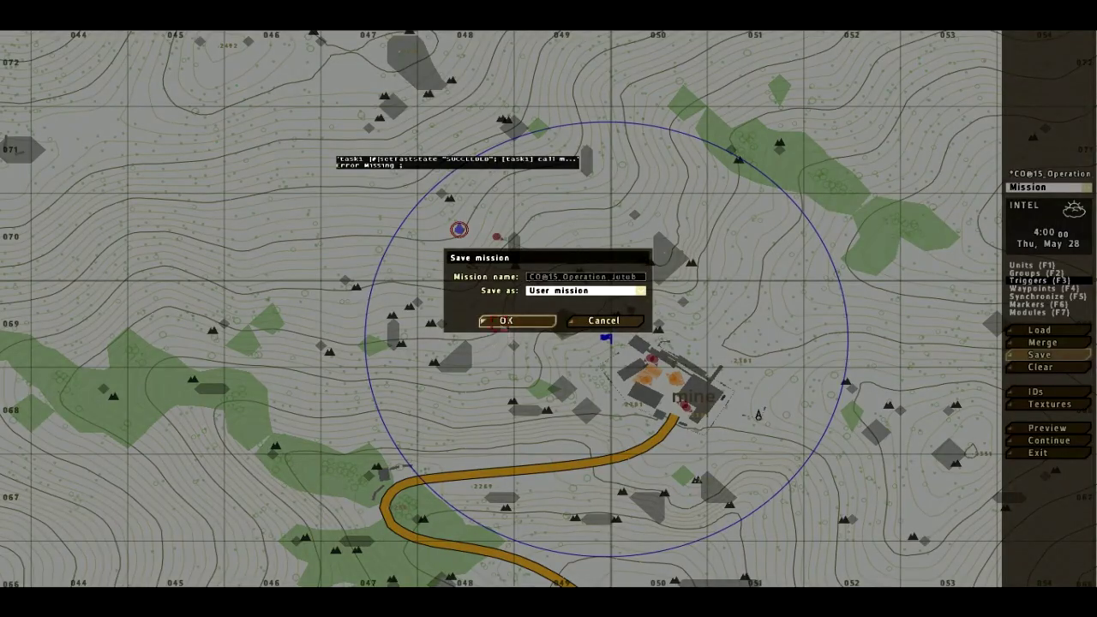
click(504, 323)
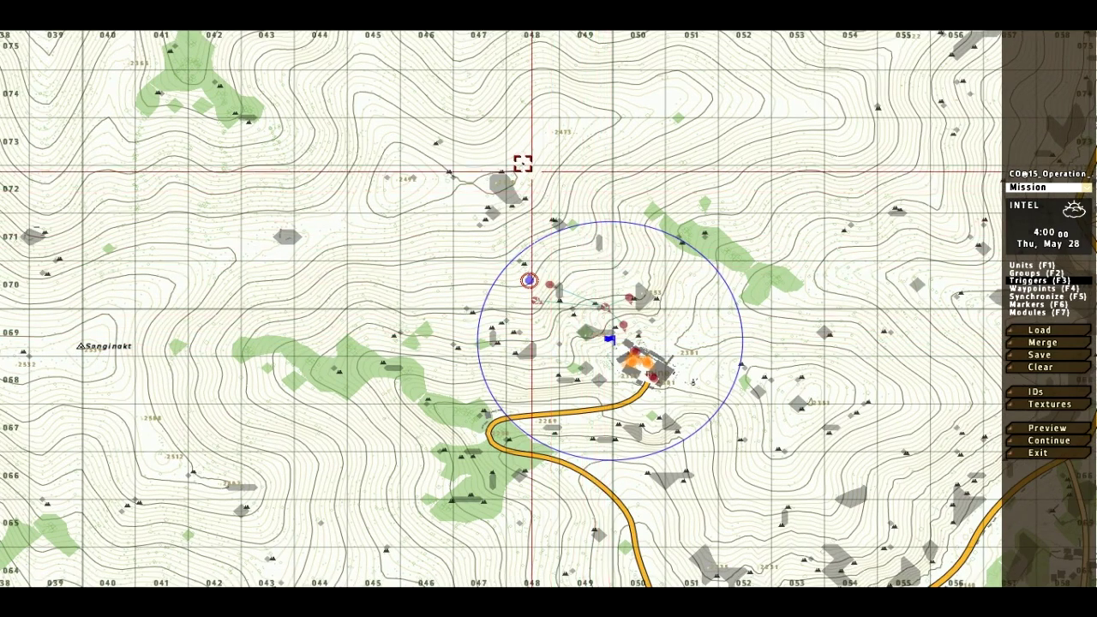
Insert an OPFOR Takistani Militia infantry group of type Militia Patrol on the high ground north of the trigger area
scroll(522, 166, up, 3)
key(F2)
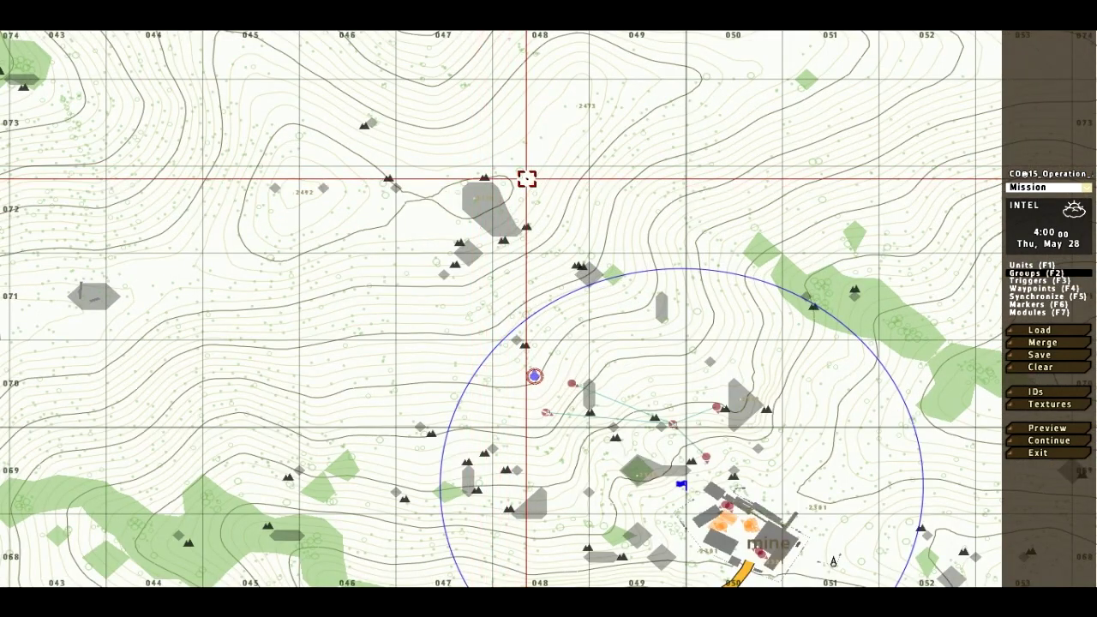
double_click(527, 178)
click(545, 272)
click(549, 290)
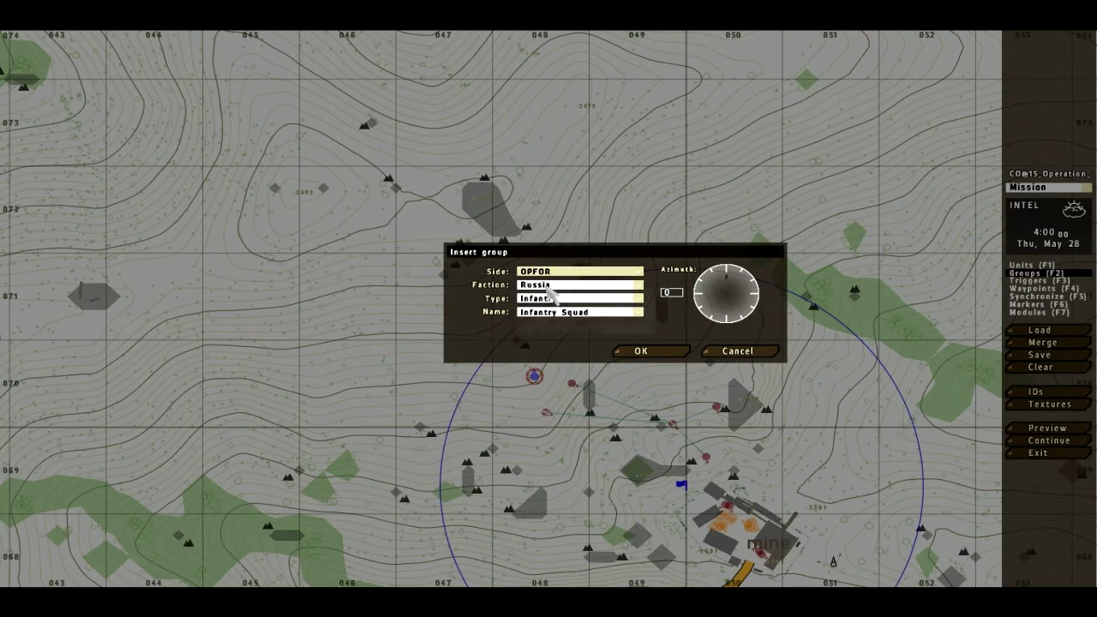
click(548, 285)
click(559, 322)
click(561, 313)
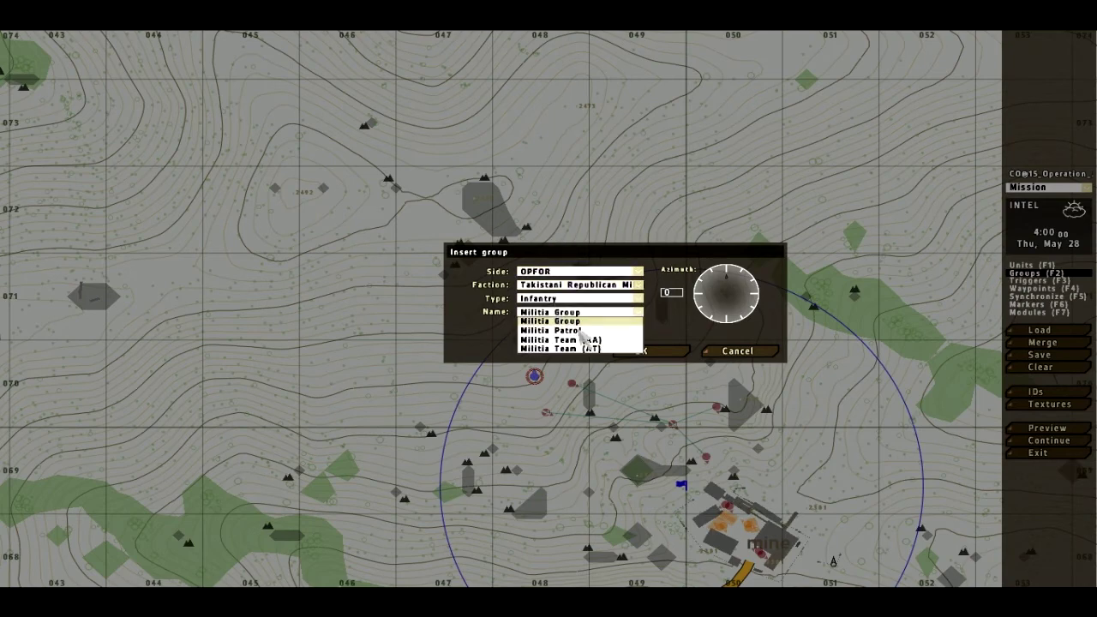
click(579, 331)
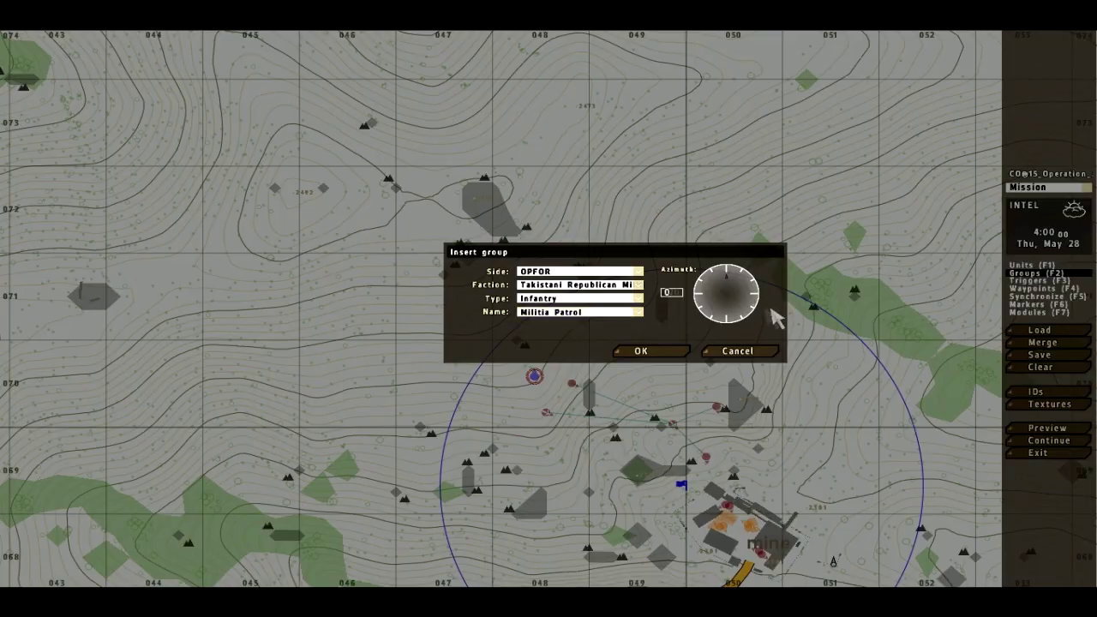
key(Return)
Change the unit type of the AK-74 GL militiaman in the new patrol
scroll(542, 183, up, 1)
scroll(542, 183, up, 2)
double_click(538, 183)
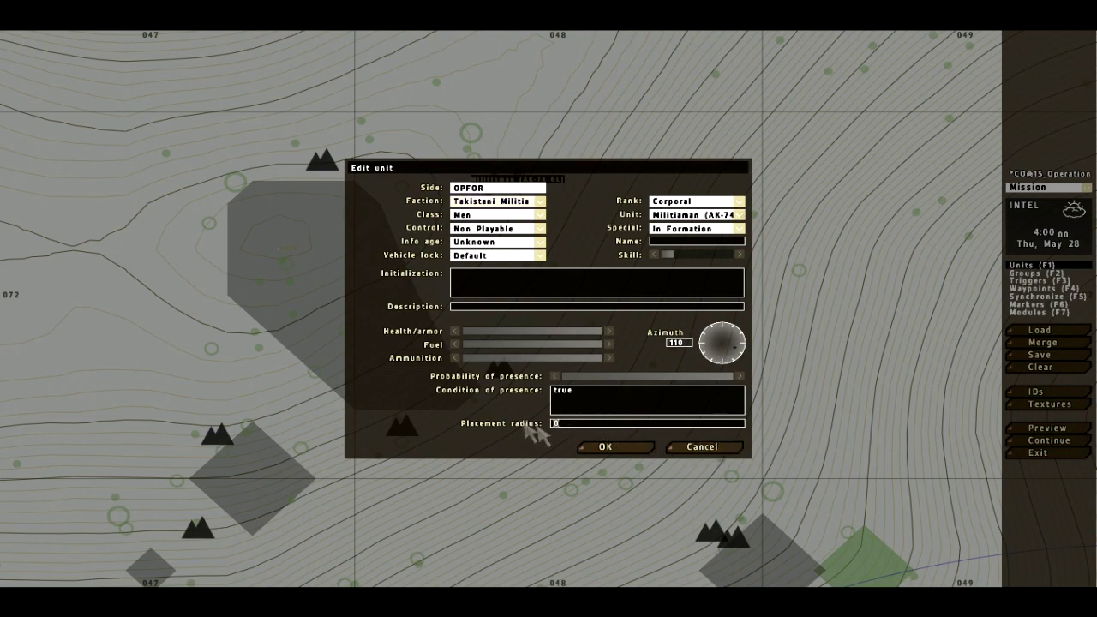
click(713, 450)
scroll(508, 168, down, 1)
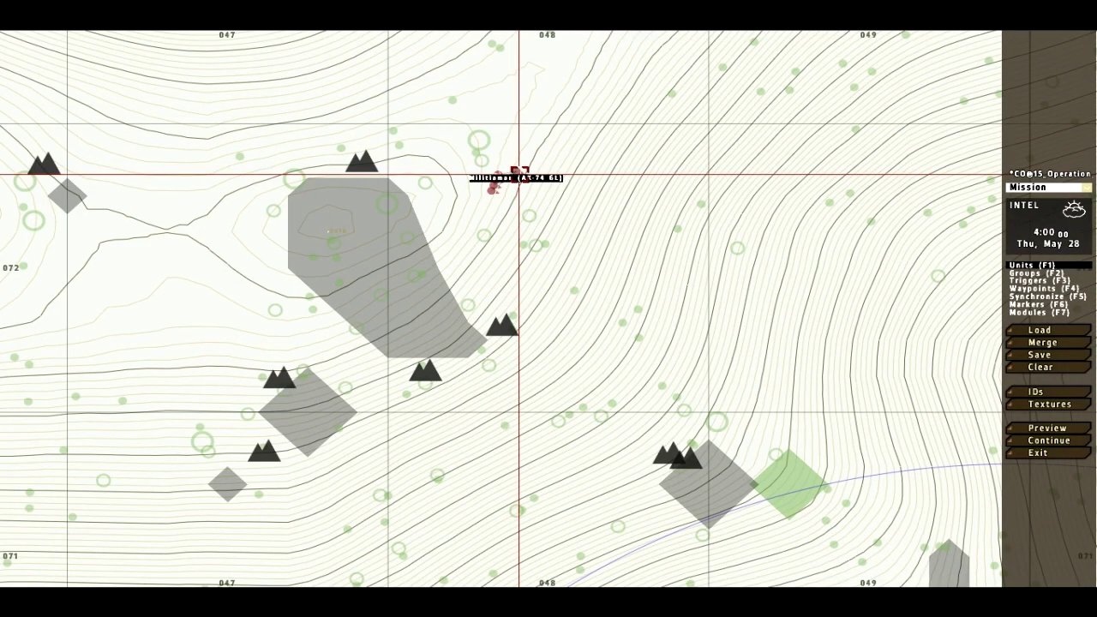
double_click(514, 171)
click(697, 216)
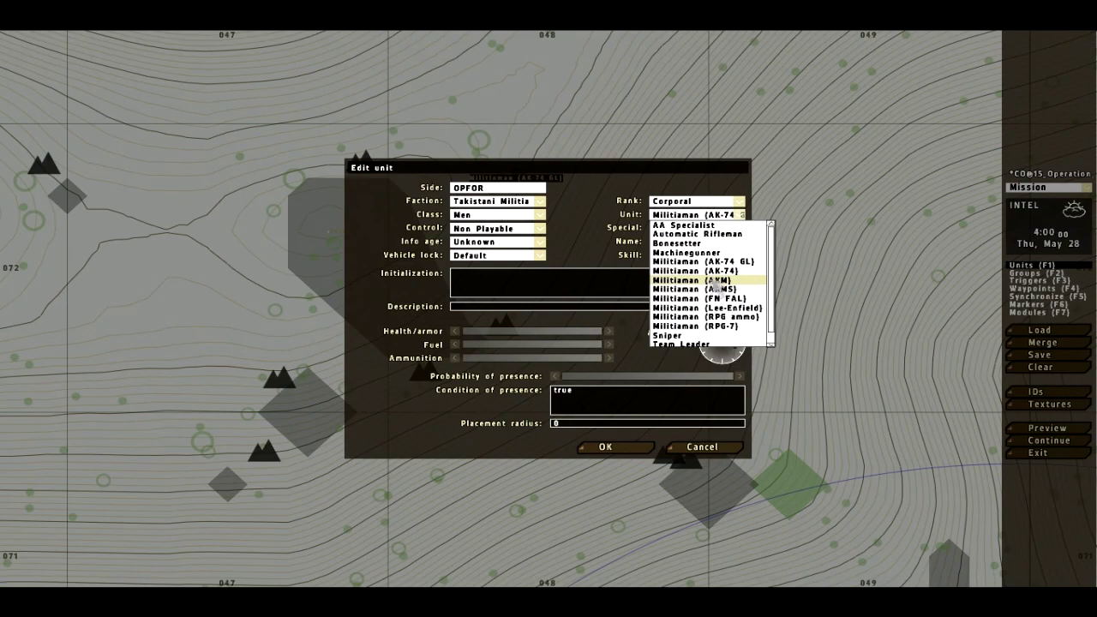
key(Return)
scroll(496, 191, up, 4)
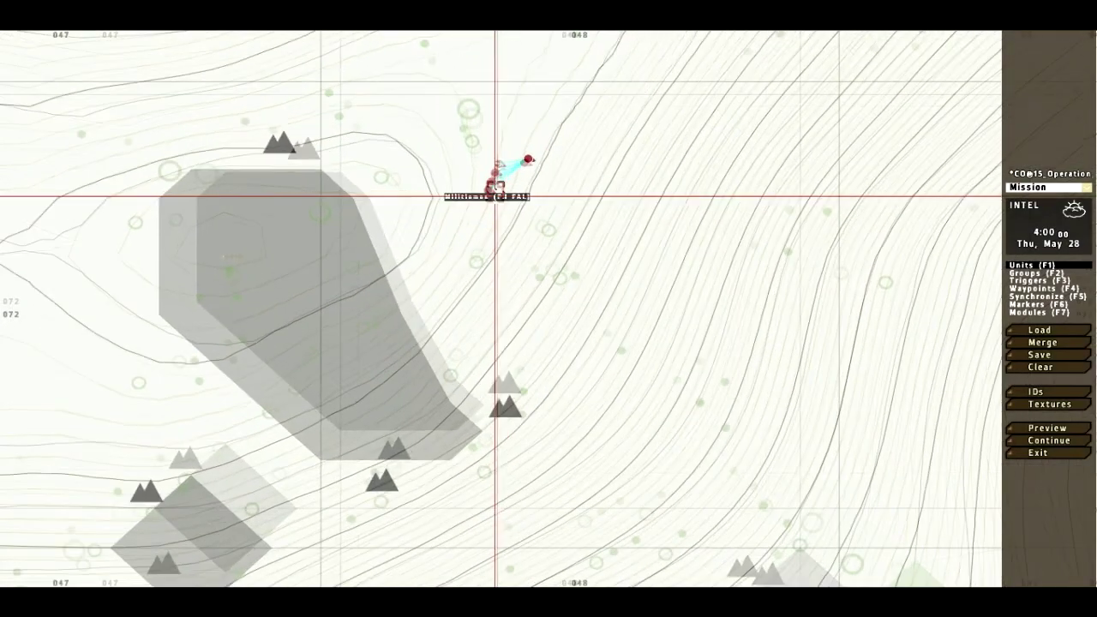
Change two more members of the patrol to Automatic Rifleman and Militiaman (AK-74)
double_click(491, 187)
click(711, 214)
click(698, 234)
key(Return)
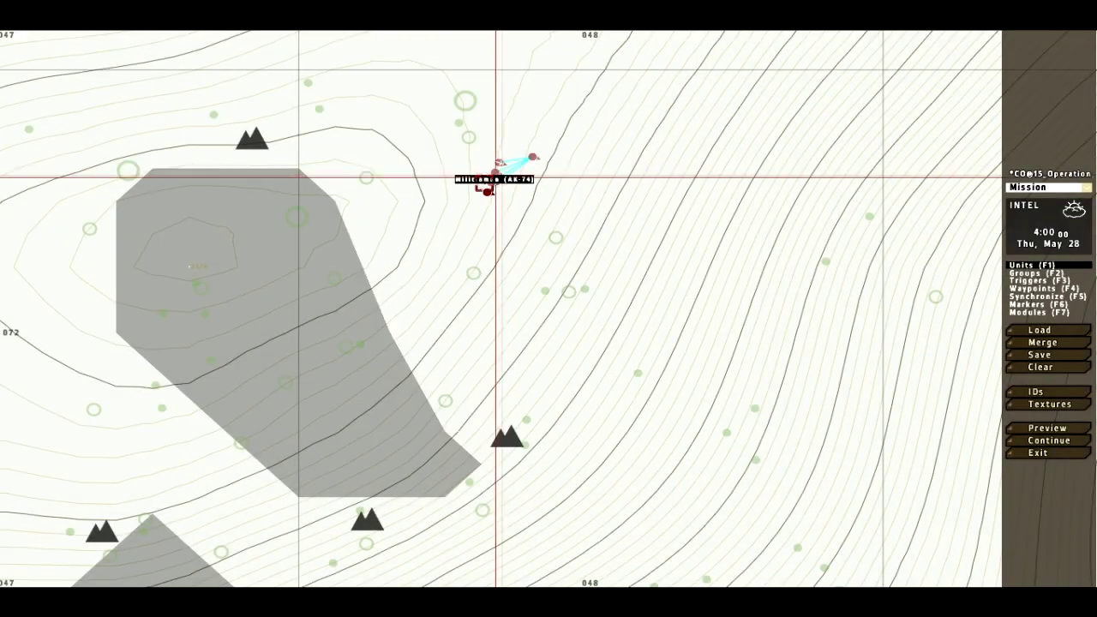
double_click(490, 185)
click(698, 214)
click(716, 272)
key(Return)
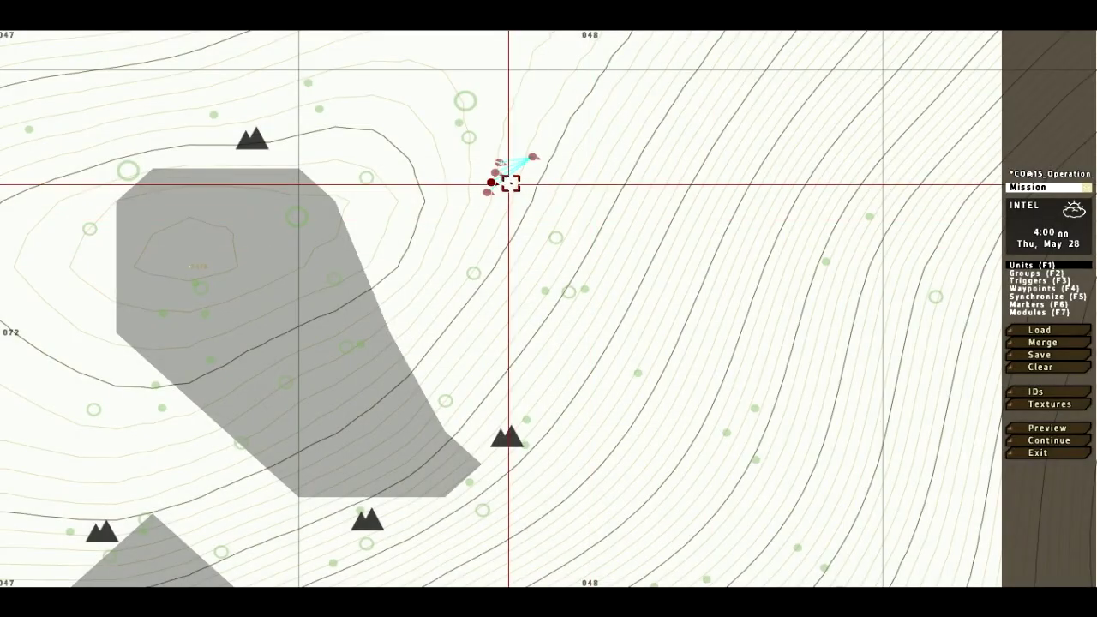
Move the militia patrol west to the saddle between the two hilltops northwest of the trigger area
scroll(514, 167, down, 4)
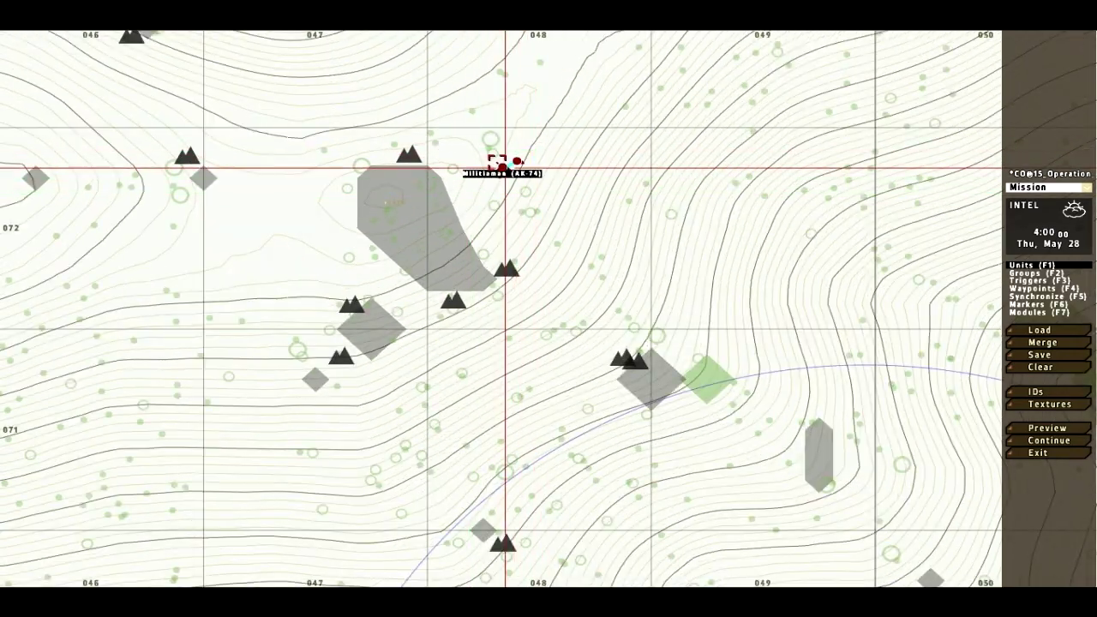
scroll(515, 162, down, 5)
scroll(365, 167, up, 5)
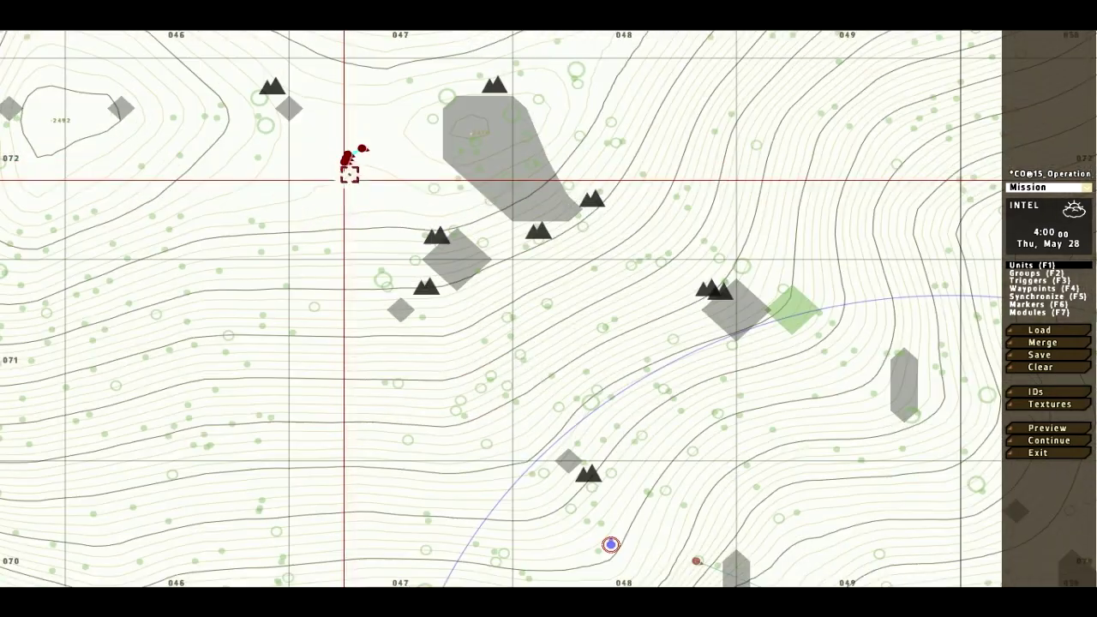
double_click(306, 152)
click(702, 449)
Stretch the mine trigger by setting axis a to 550 and rotate it so it extends northwest over the patrol
scroll(600, 301, down, 8)
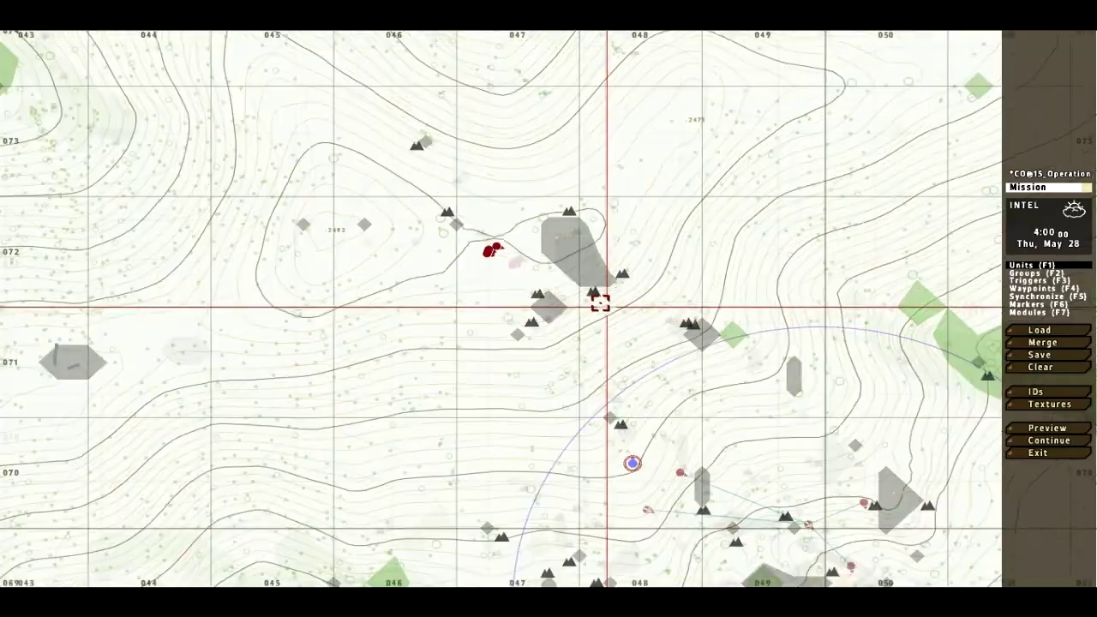
double_click(717, 449)
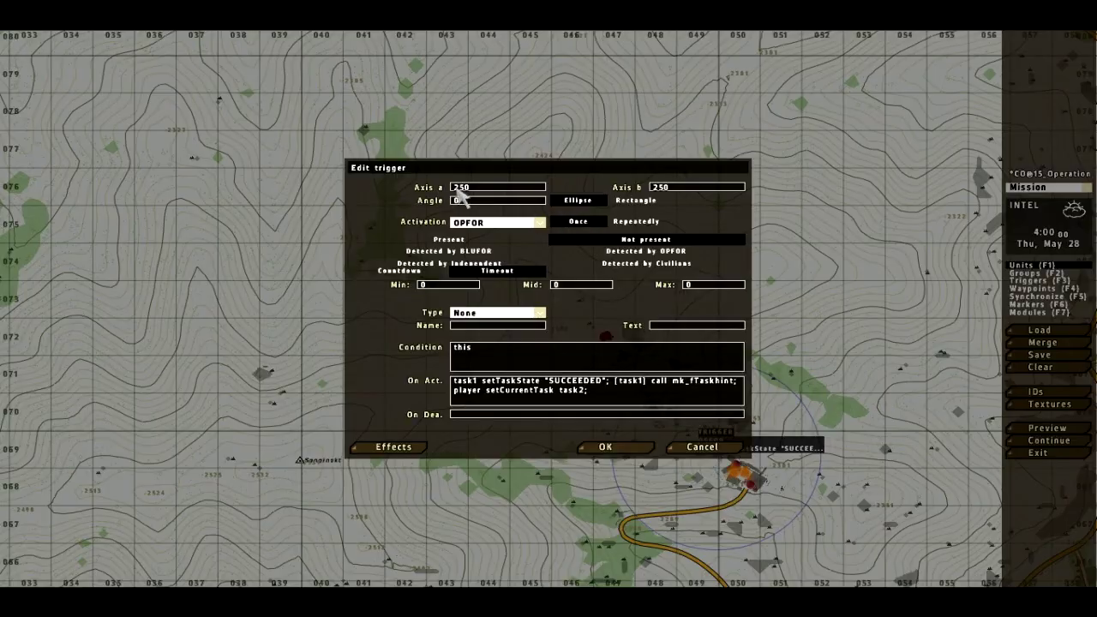
click(635, 452)
double_click(719, 455)
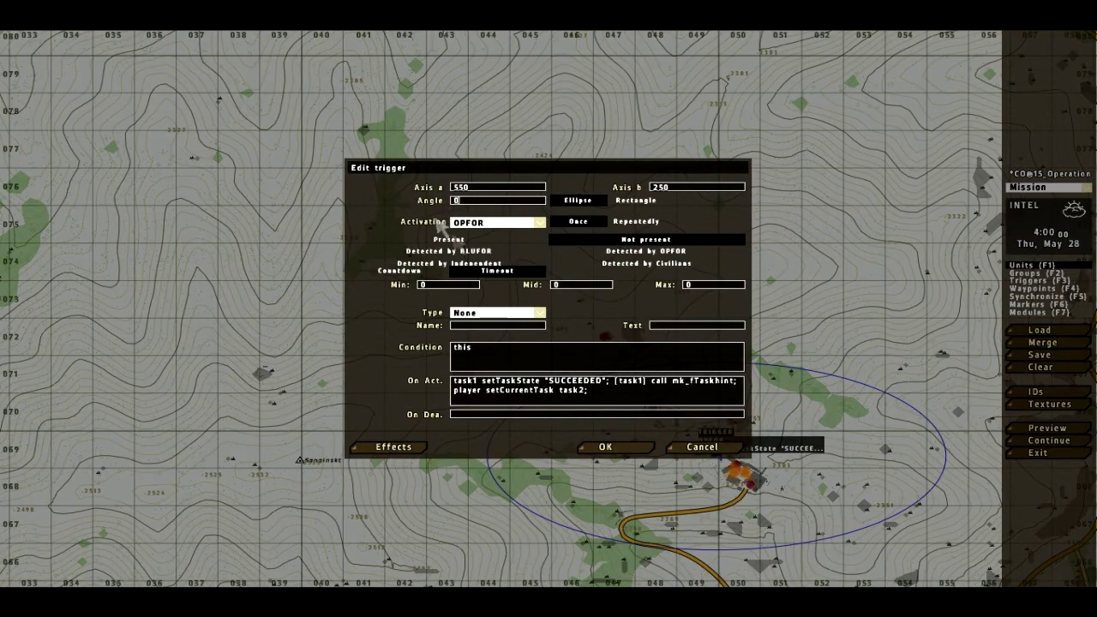
click(615, 451)
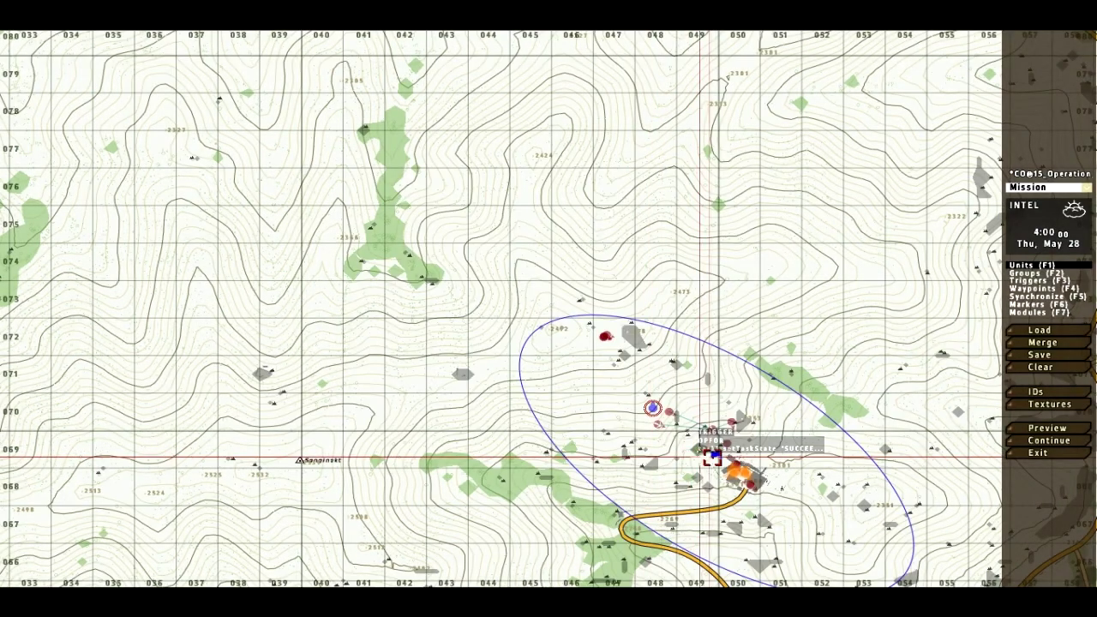
Change the mine trigger's shape from ellipse to rectangle
double_click(696, 425)
click(635, 201)
click(606, 447)
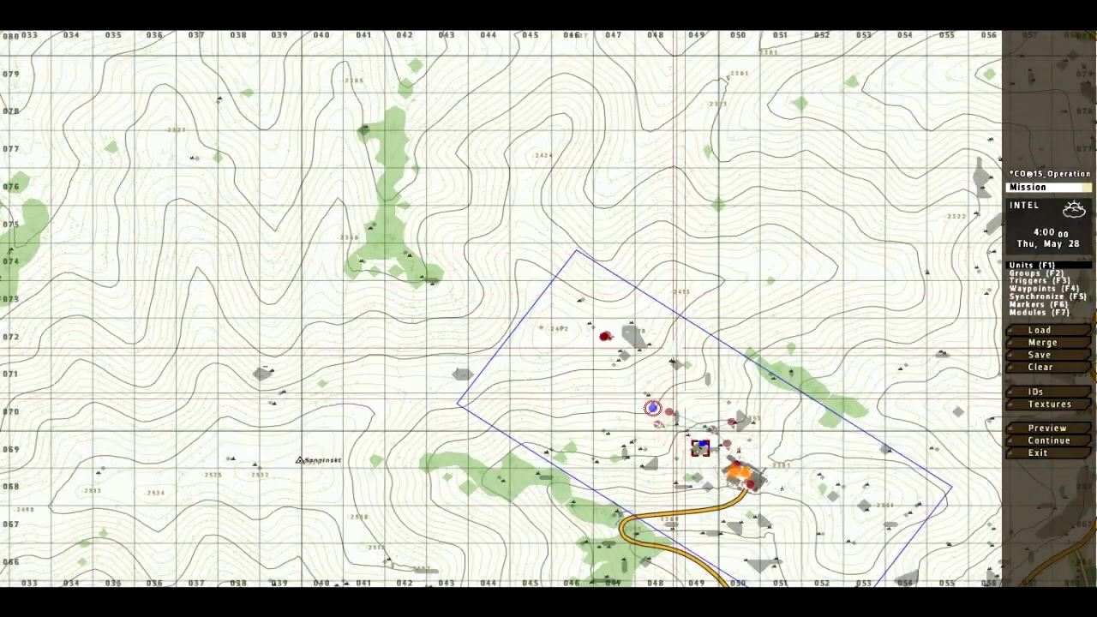
Shift the rectangular trigger slightly northwest around the mine and the patrol, and save the mission
right_drag(697, 456, 672, 300)
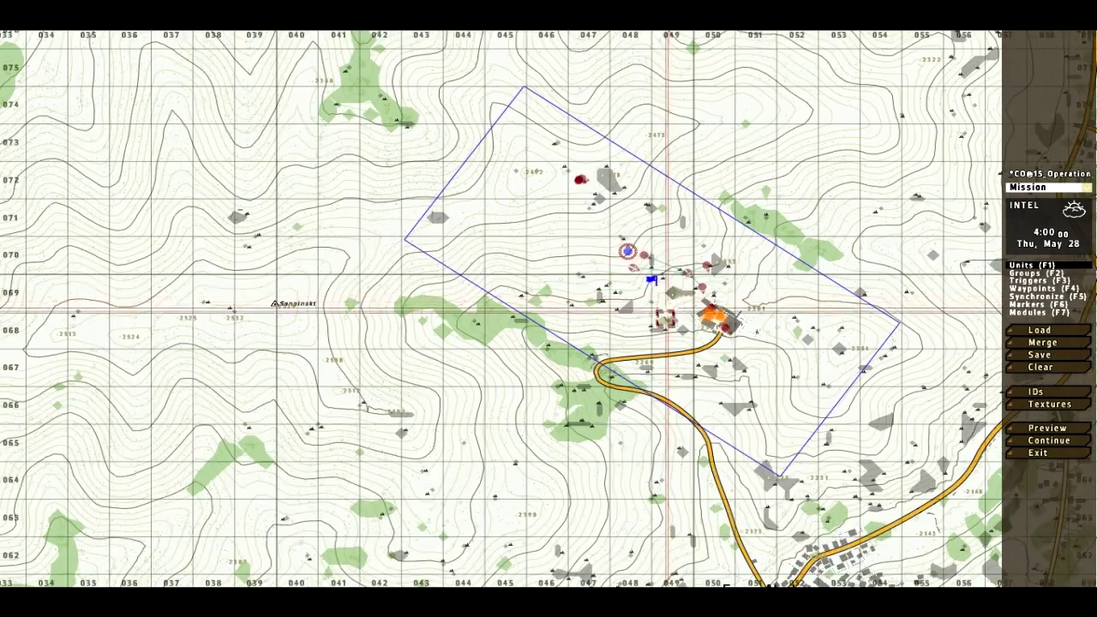
scroll(672, 302, down, 1)
click(1056, 359)
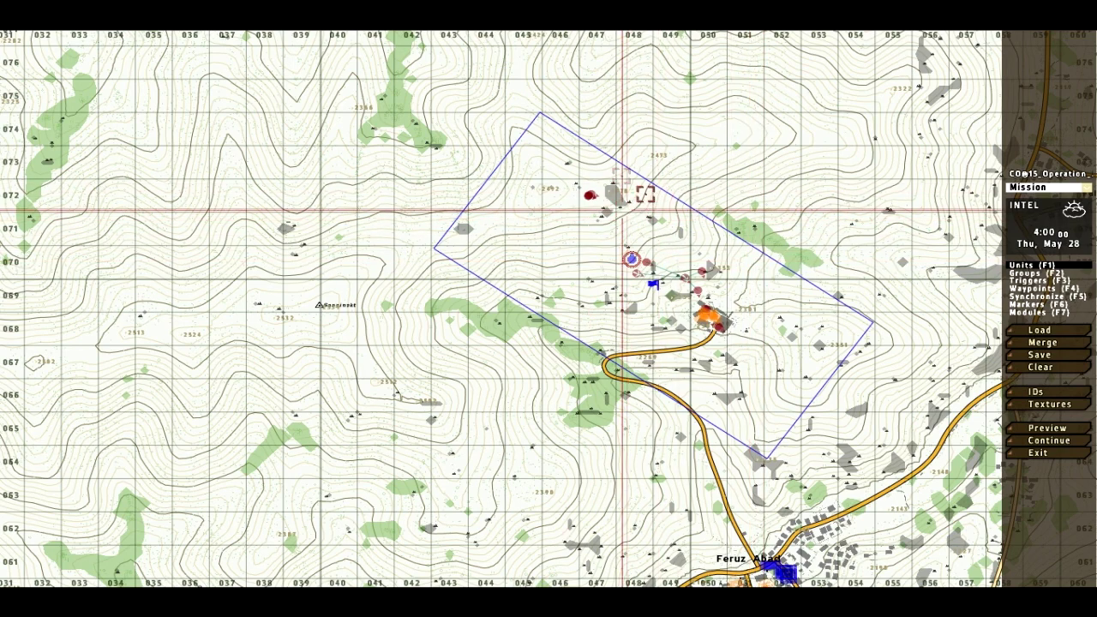
Save the mission
scroll(604, 202, up, 2)
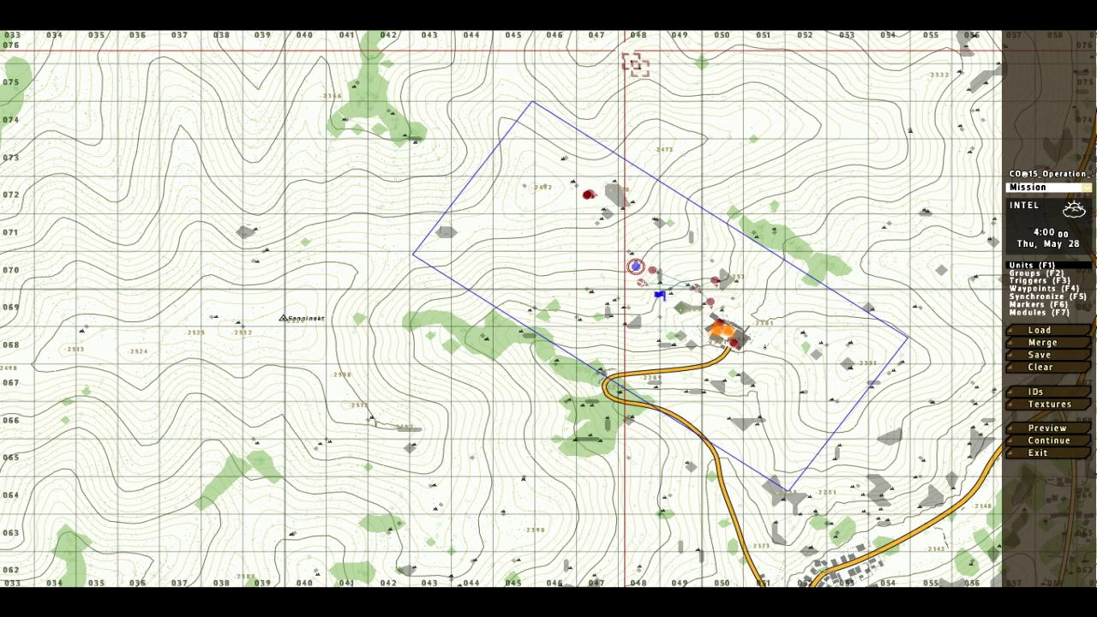
click(1024, 356)
key(Return)
Add a MOVE waypoint just northeast of the hilltop militia patrol, with Limited speed and a behavior selected
scroll(703, 263, up, 5)
scroll(536, 150, down, 6)
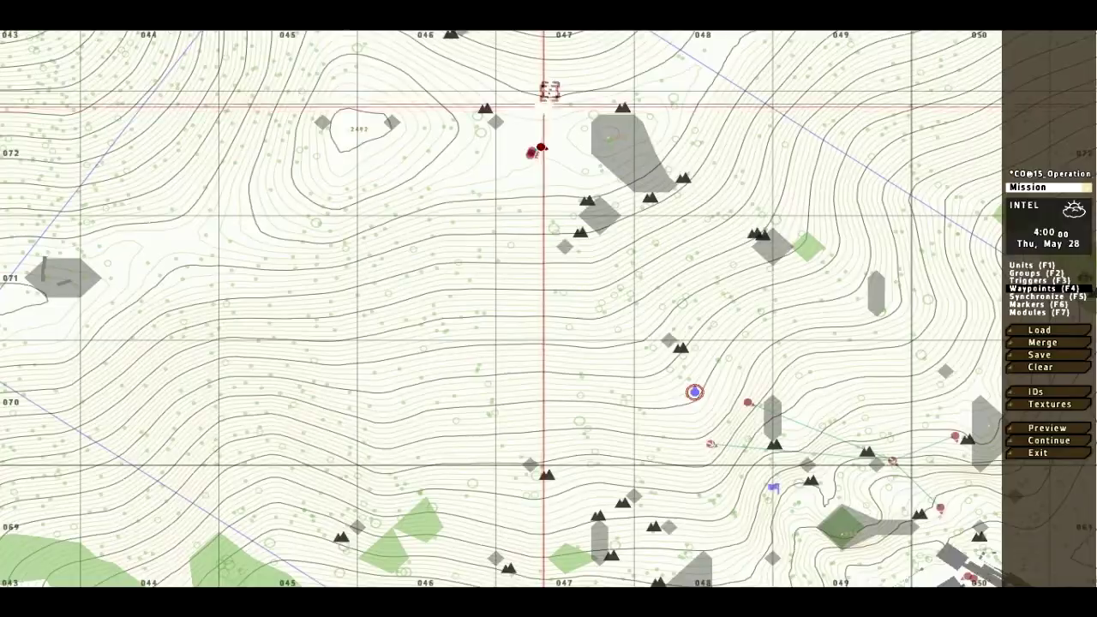
double_click(554, 276)
click(559, 254)
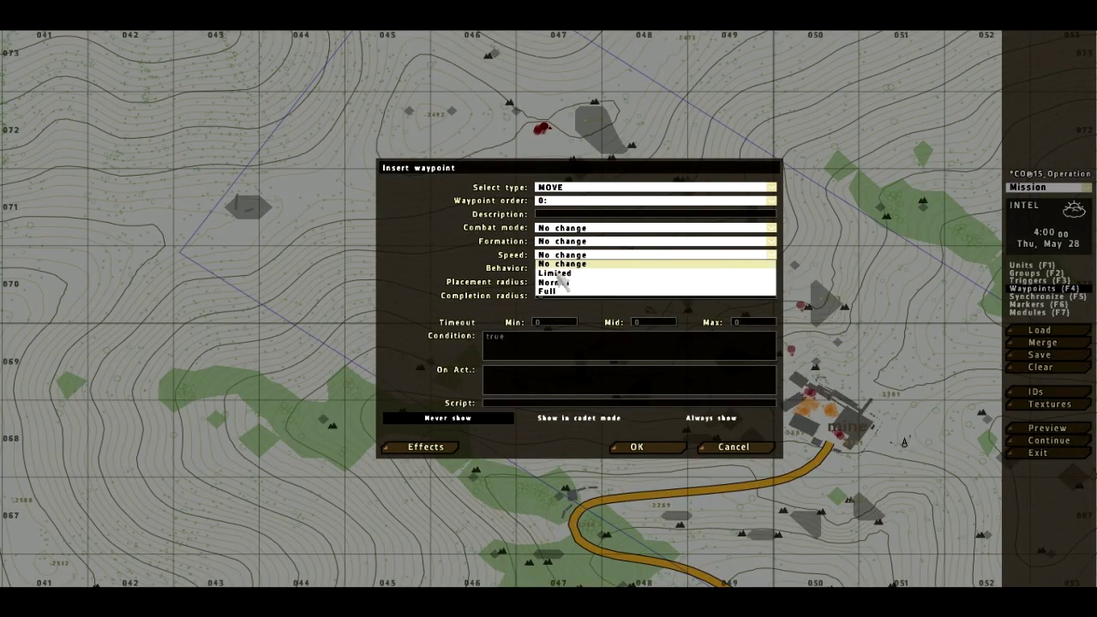
click(558, 277)
click(558, 268)
click(558, 299)
key(Return)
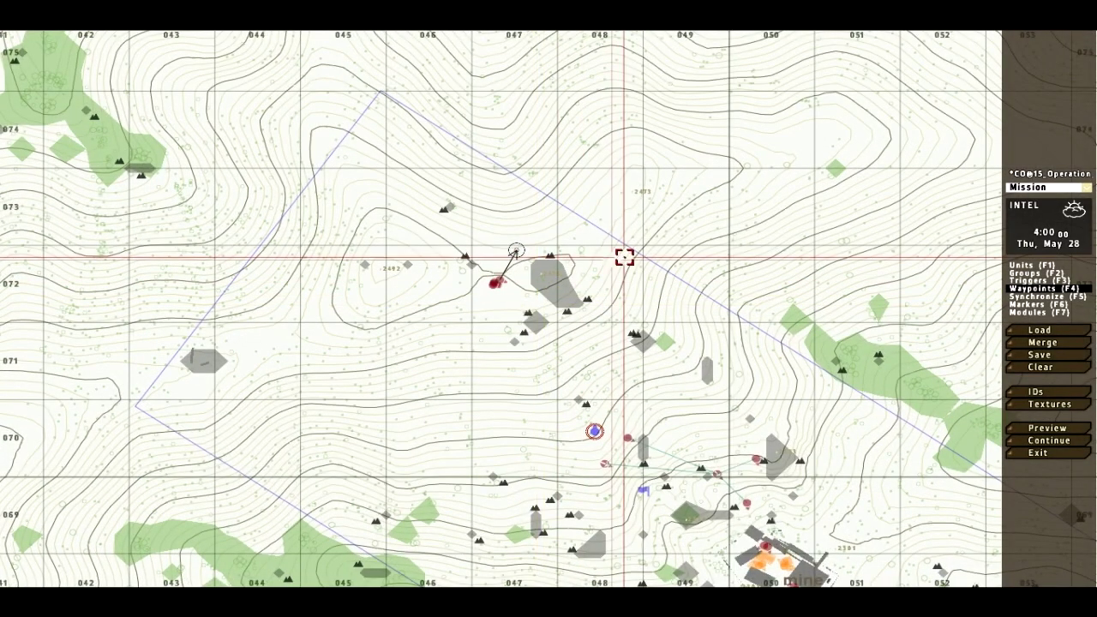
Extend the patrol route with waypoints to the east, then south, then southeast just north of the mine
double_click(612, 255)
key(Return)
double_click(609, 335)
key(Return)
right_drag(532, 399, 453, 261)
double_click(660, 309)
key(Return)
Continue the patrol route with waypoints south of the patrol, far west, and back just west of its starting point
double_click(403, 207)
key(Return)
drag(210, 194, 181, 206)
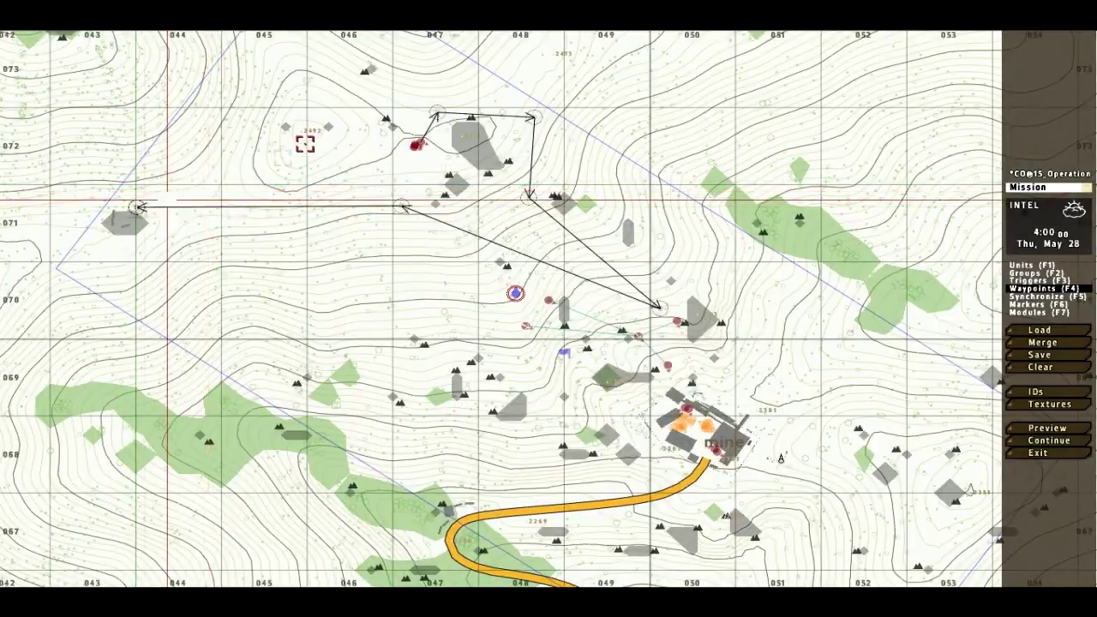
double_click(383, 148)
key(Return)
Place an empty Old camping tent from Objects (Military) just northwest of the patrol, at azimuth 150
scroll(399, 147, up, 5)
key(F1)
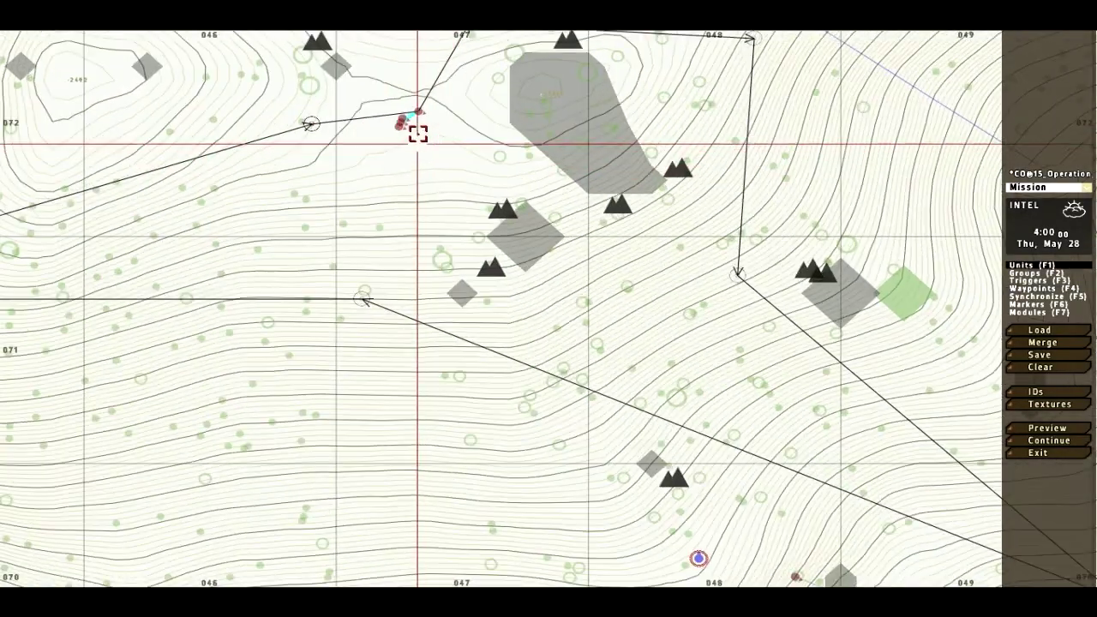
double_click(377, 112)
click(496, 187)
click(477, 259)
click(493, 215)
scroll(509, 225, down, 2)
scroll(509, 224, down, 6)
scroll(496, 308, down, 10)
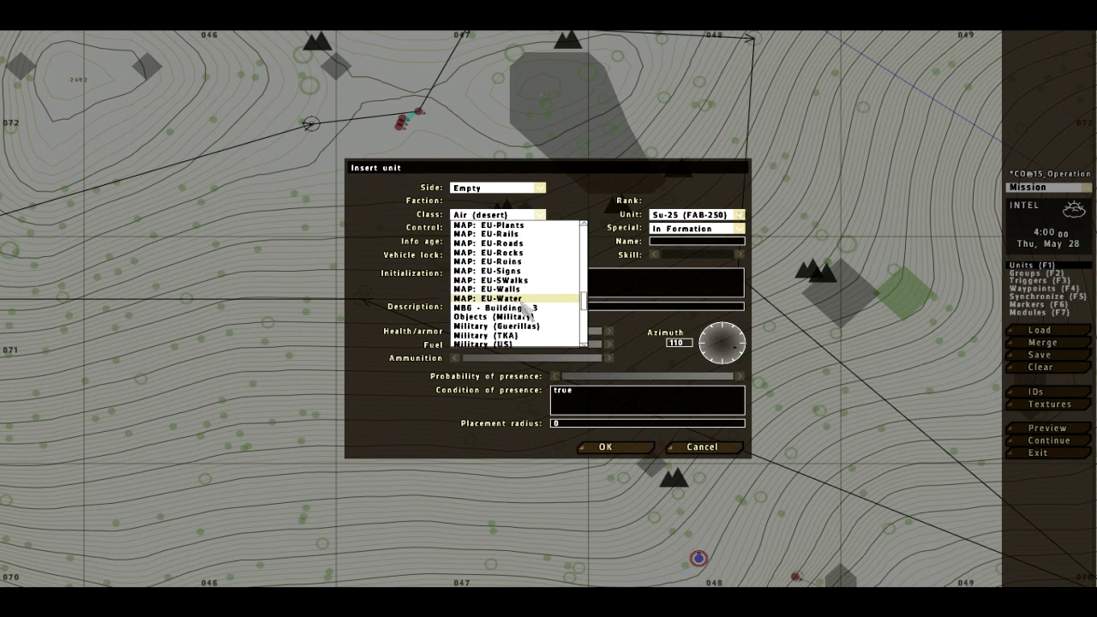
click(493, 317)
click(695, 215)
scroll(677, 317, down, 3)
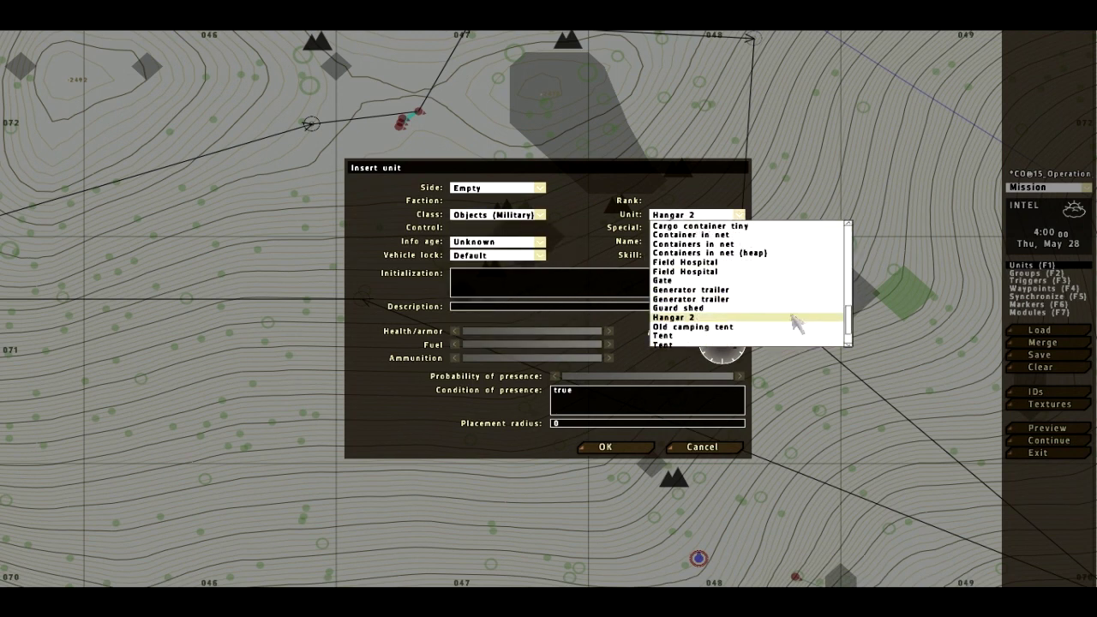
click(705, 300)
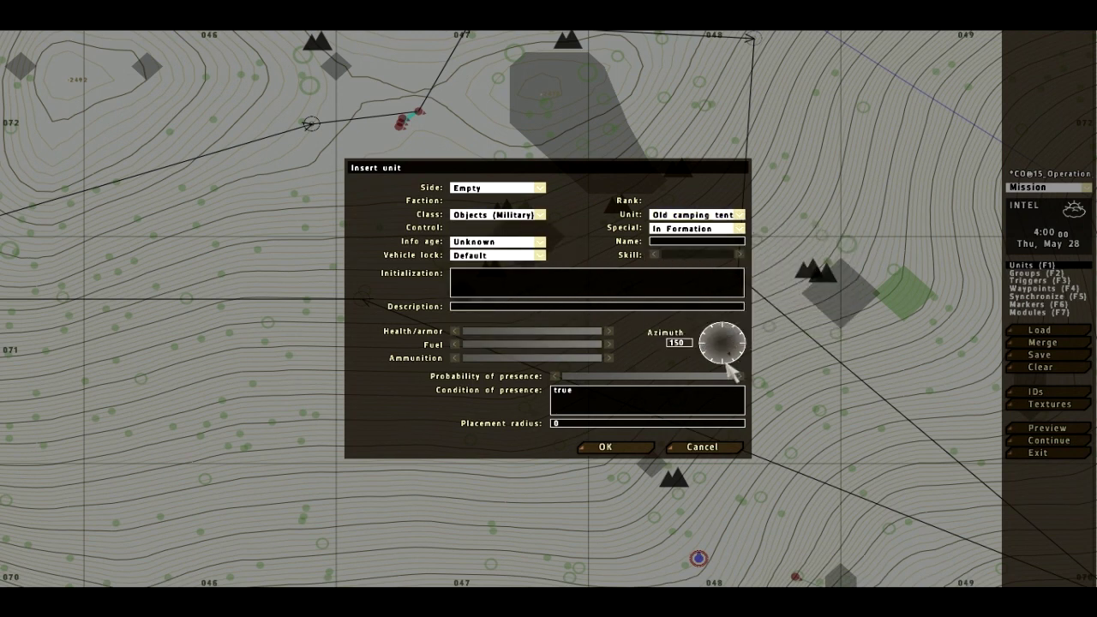
click(606, 447)
Place two more Old camping tents with different azimuths, one west and one southeast of the patrol members
scroll(606, 446, up, 5)
scroll(410, 145, up, 2)
double_click(391, 170)
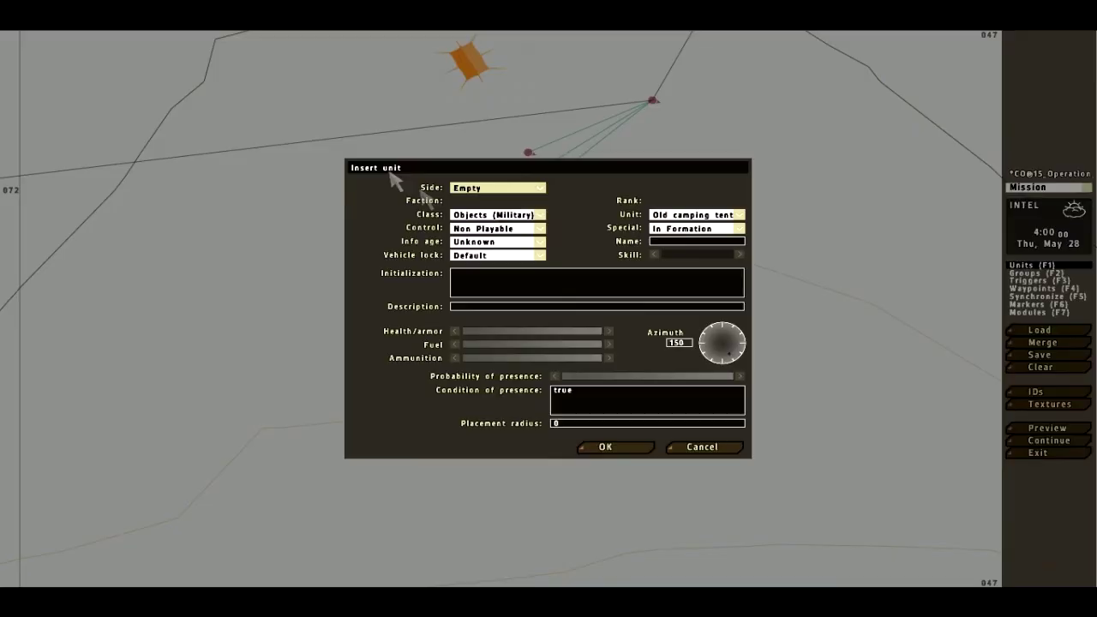
click(740, 345)
click(606, 447)
double_click(578, 280)
key(Return)
Place an empty Campfire (burning) from the Objects class and position it among the patrol members
double_click(593, 152)
click(714, 215)
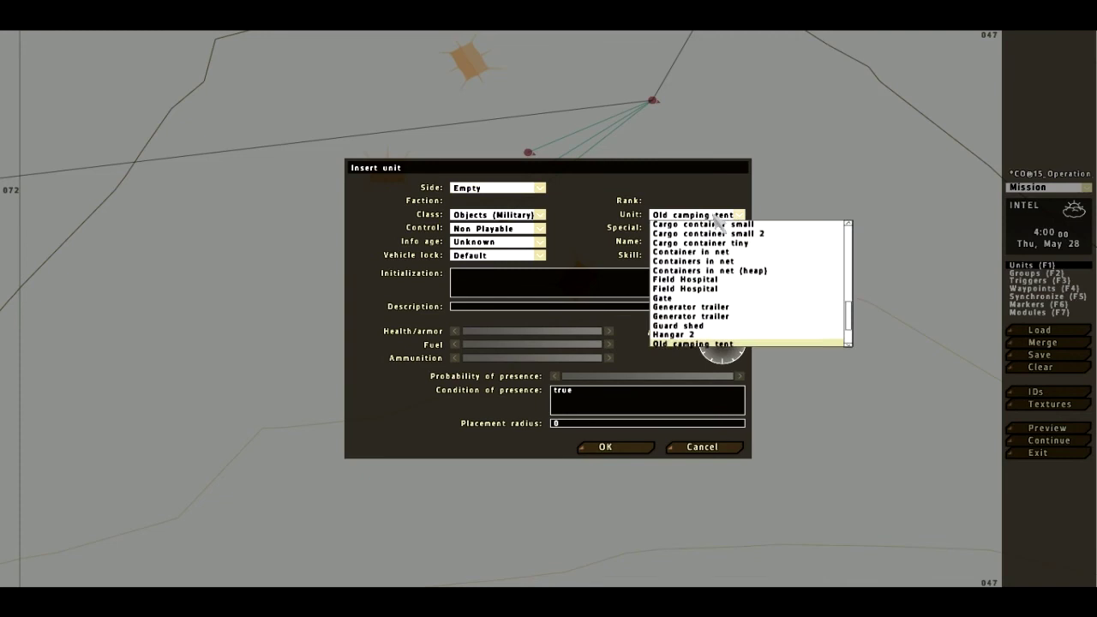
scroll(823, 304, up, 2)
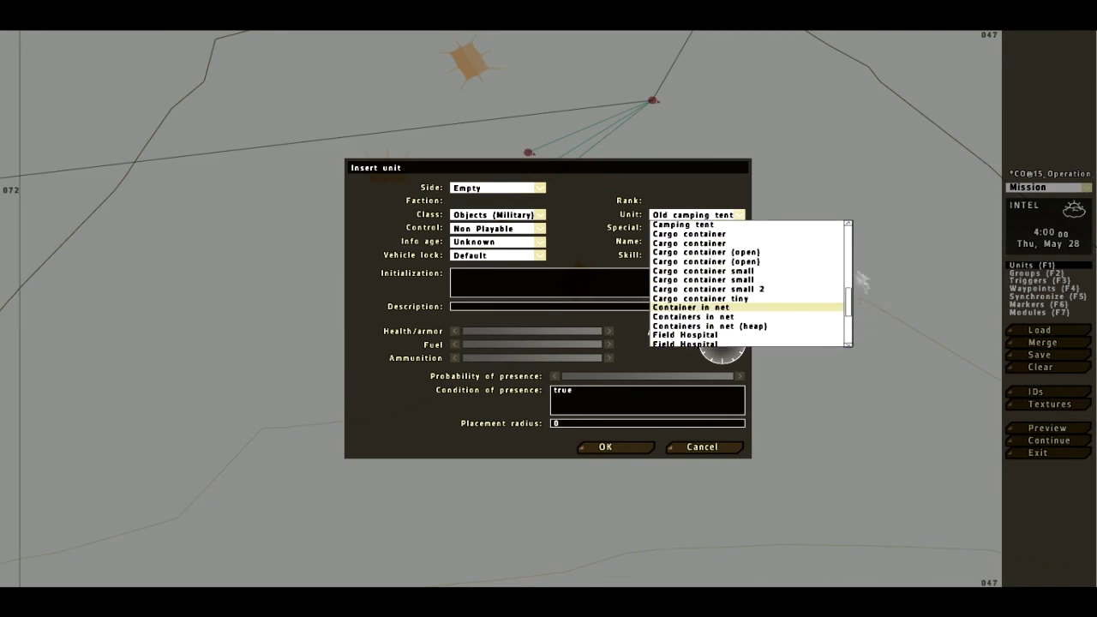
drag(850, 302, 862, 214)
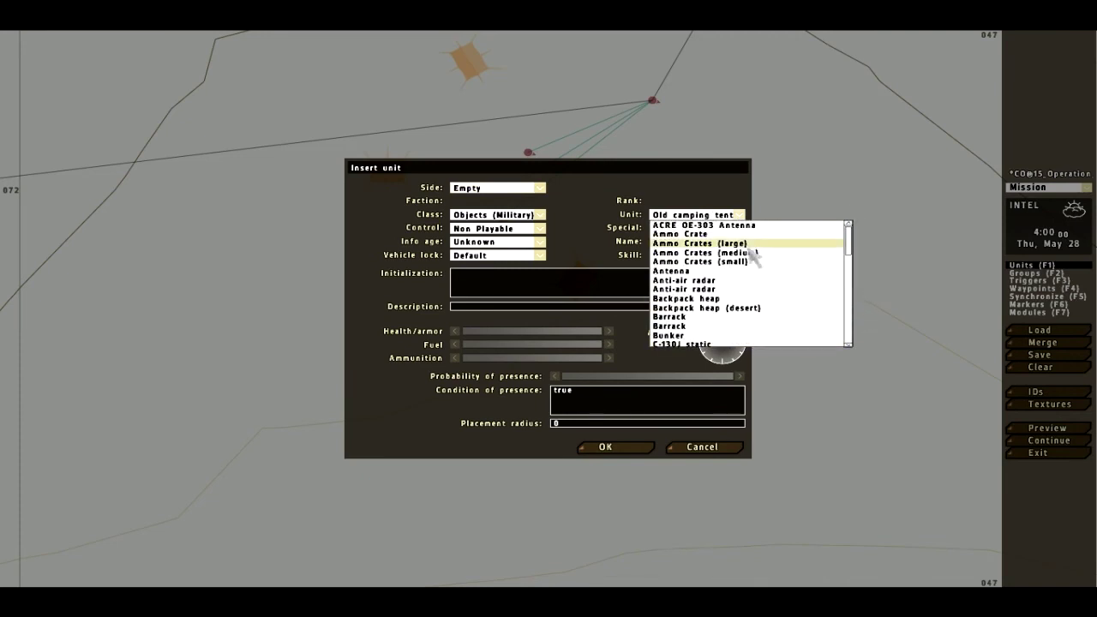
scroll(747, 262, down, 2)
scroll(714, 295, down, 4)
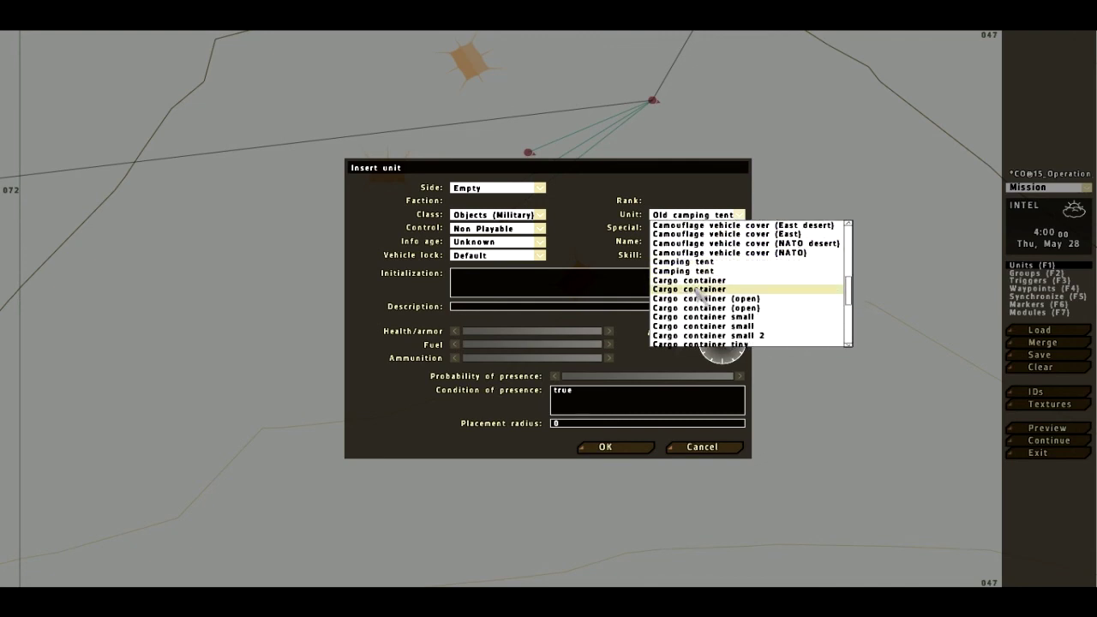
scroll(692, 297, down, 5)
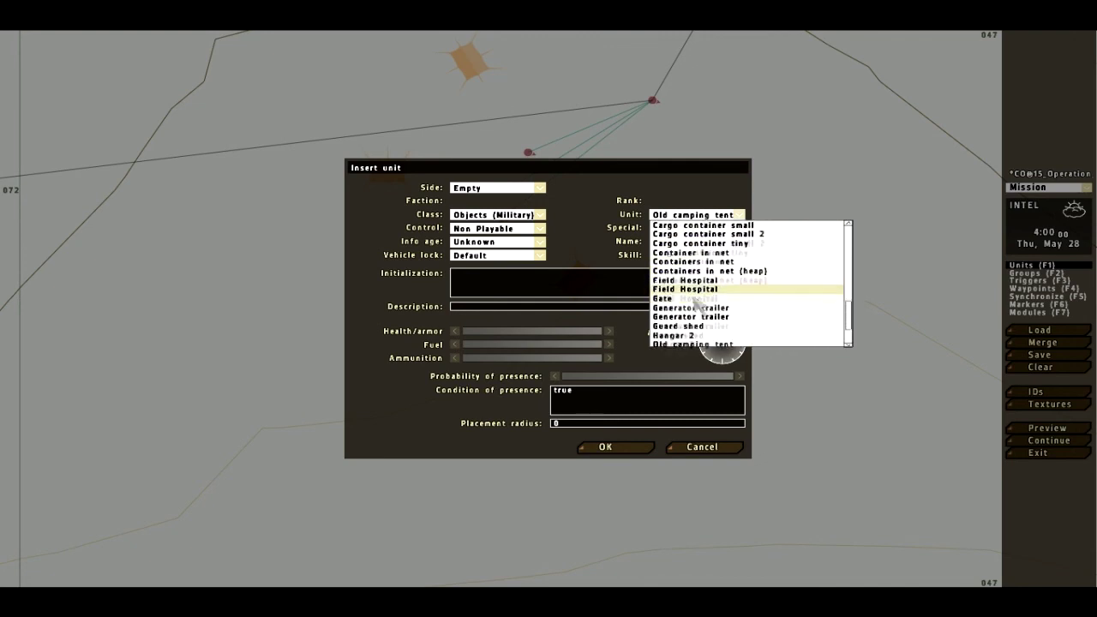
click(497, 214)
scroll(497, 318, down, 4)
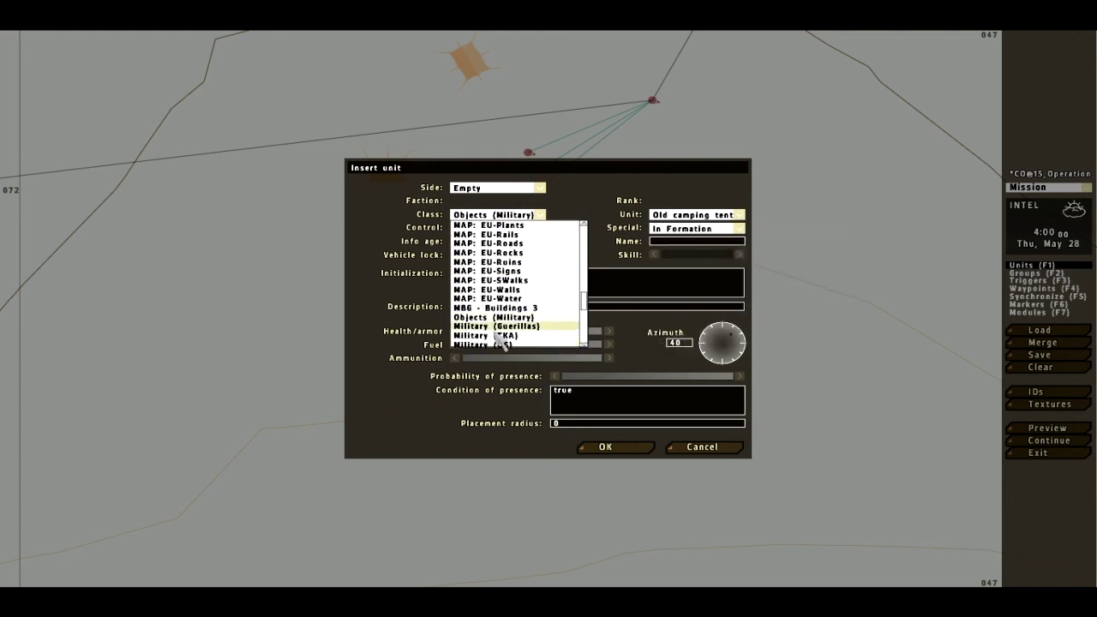
click(484, 325)
click(727, 217)
click(730, 225)
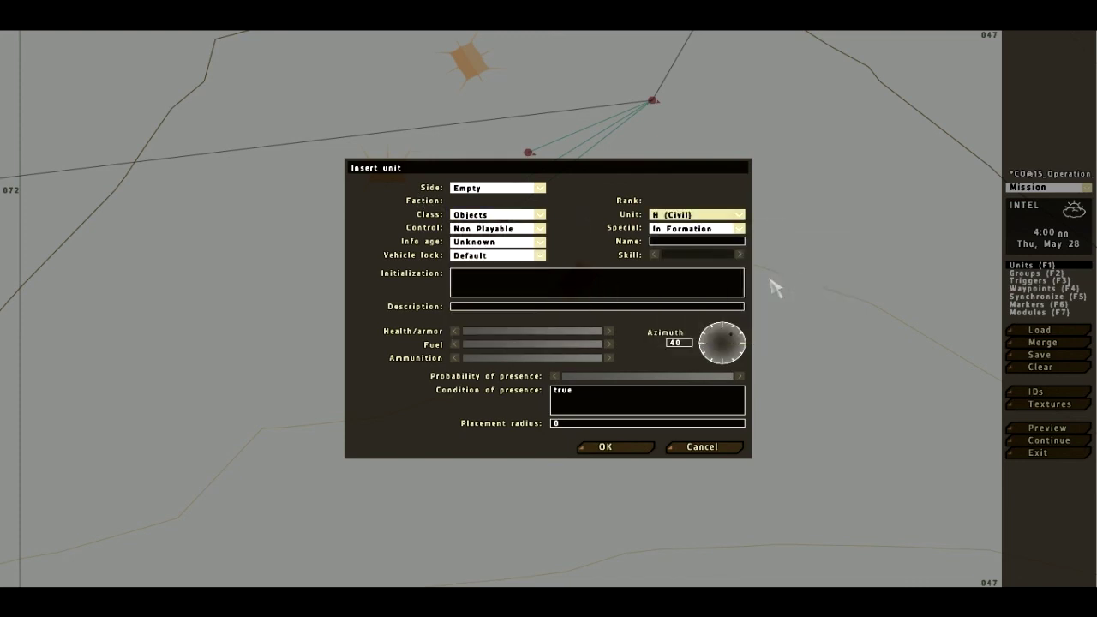
click(719, 216)
drag(786, 299, 790, 228)
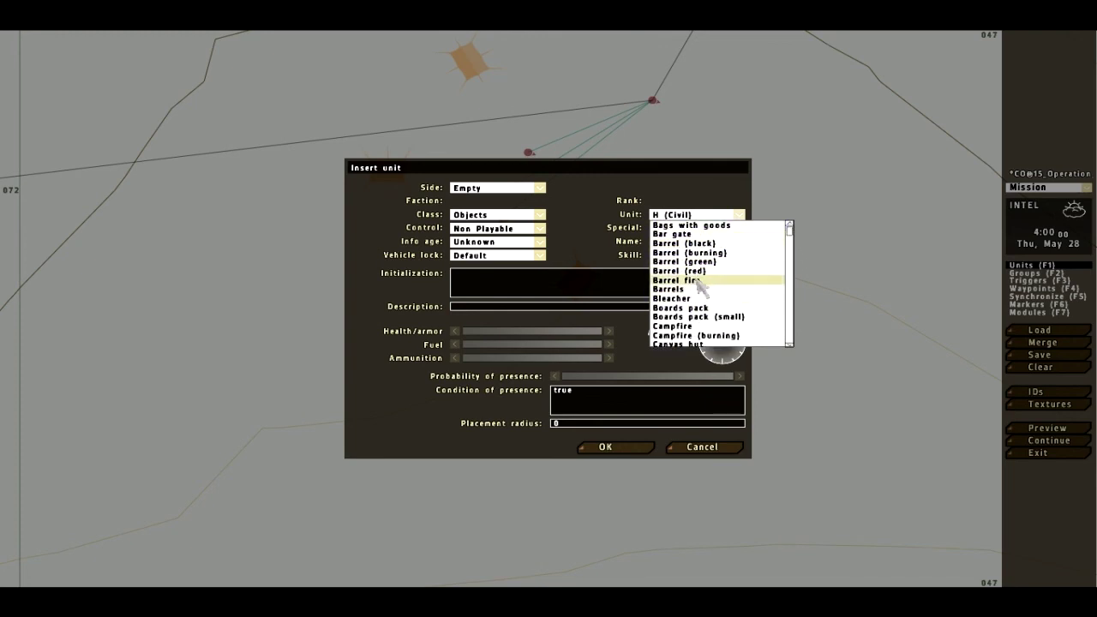
scroll(718, 297, down, 1)
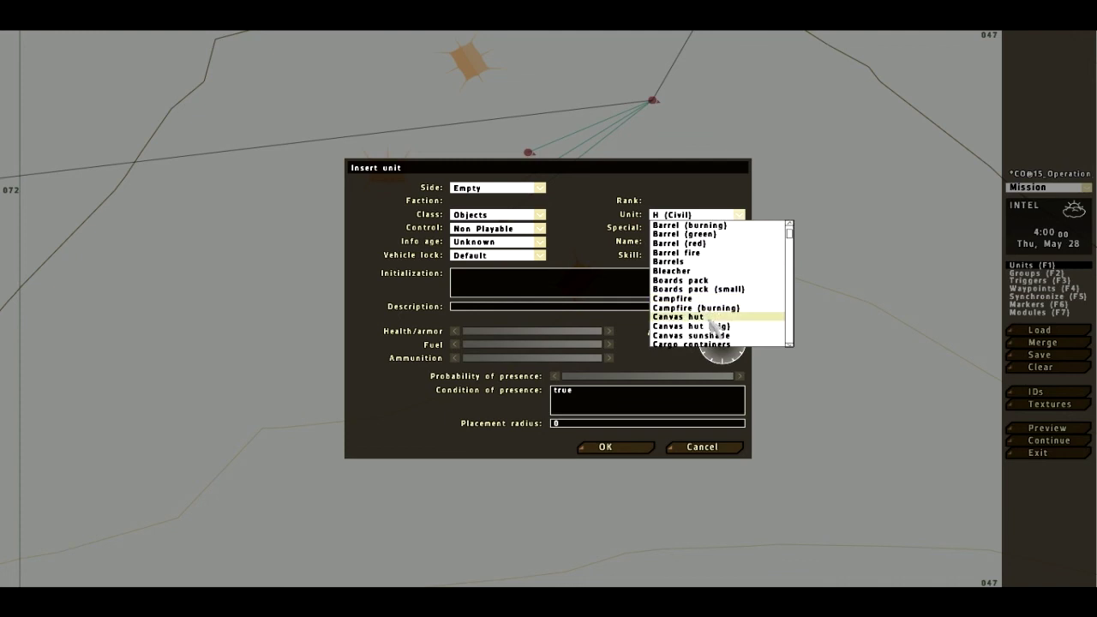
click(708, 309)
click(605, 446)
drag(591, 152, 529, 167)
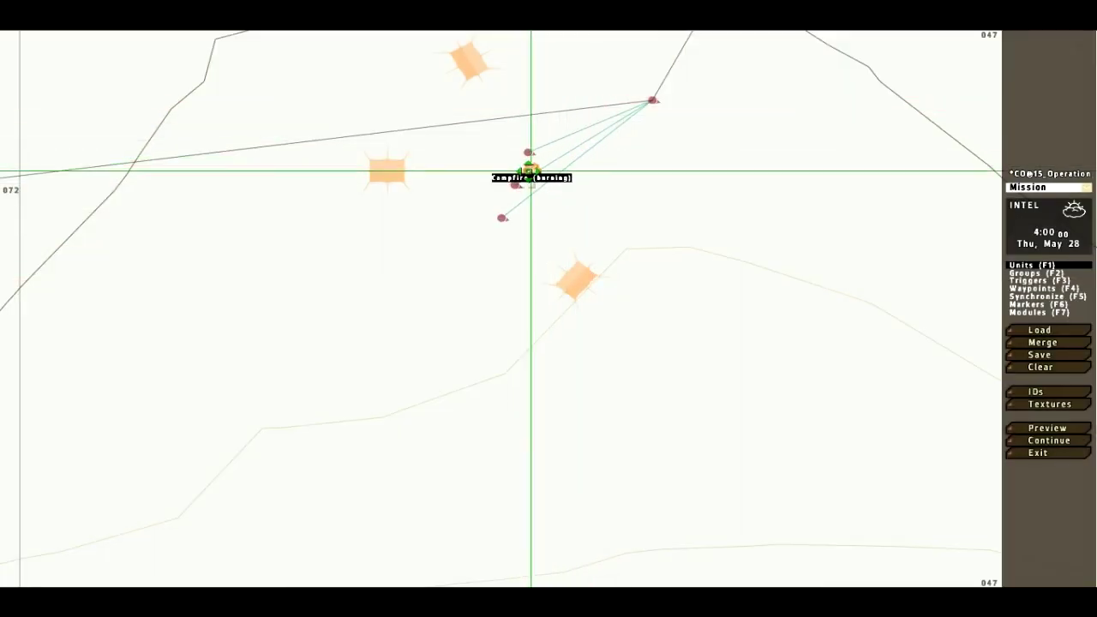
Move the three camping tents closer in around the campfire
drag(579, 276, 487, 254)
drag(387, 174, 423, 165)
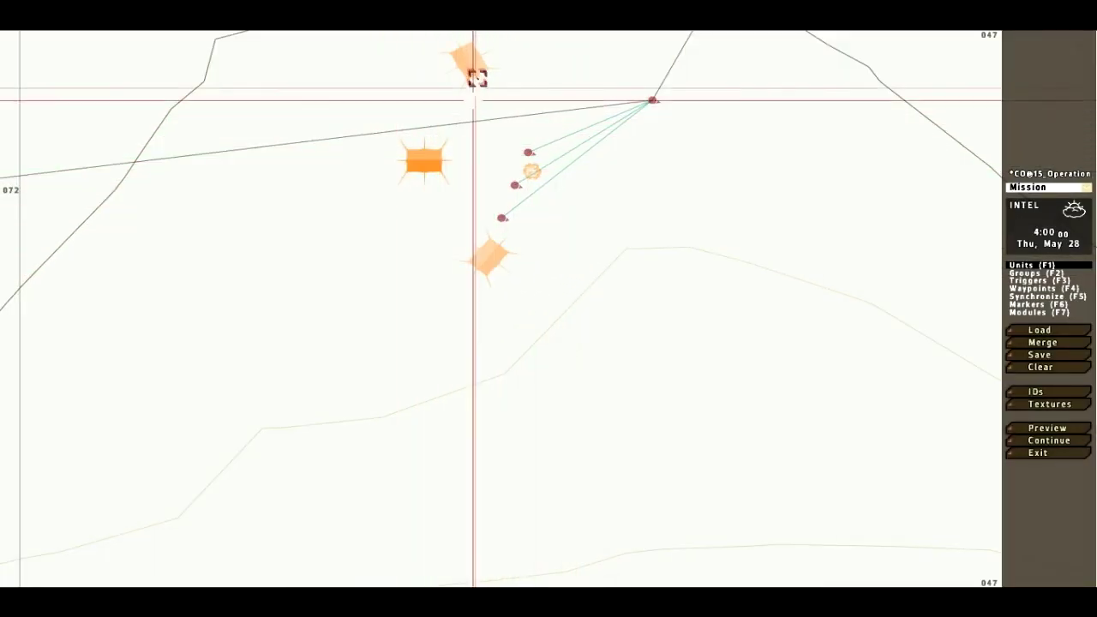
drag(472, 66, 552, 115)
Place a Bags with goods object just southeast of the campfire
double_click(602, 198)
click(668, 215)
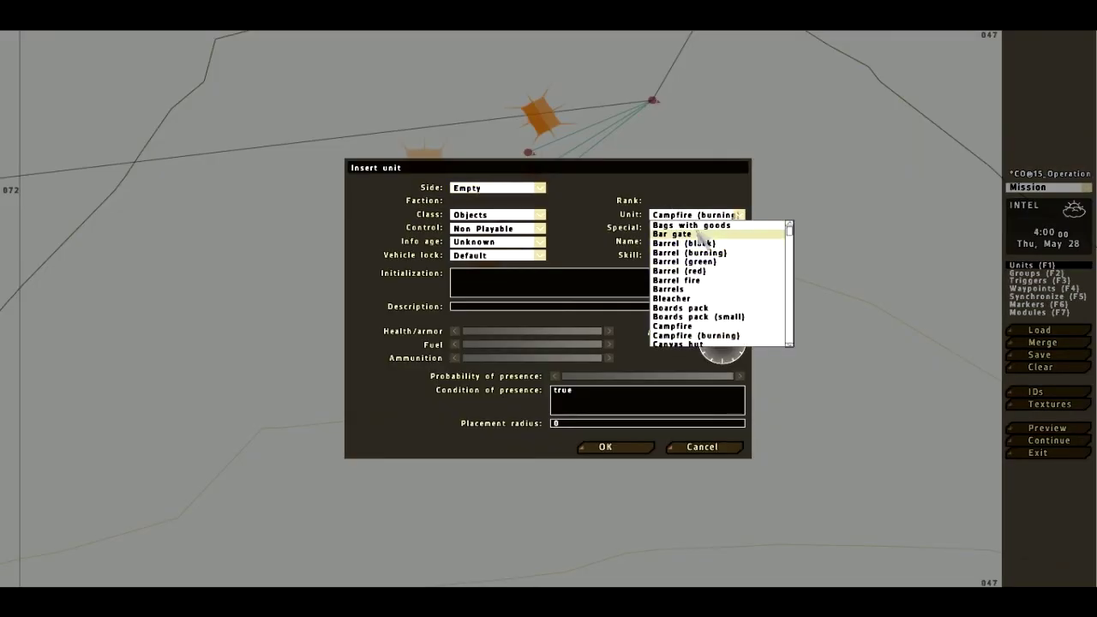
key(Return)
Move the player's Crewman just south of the patrol camp and save the mission
scroll(596, 214, down, 8)
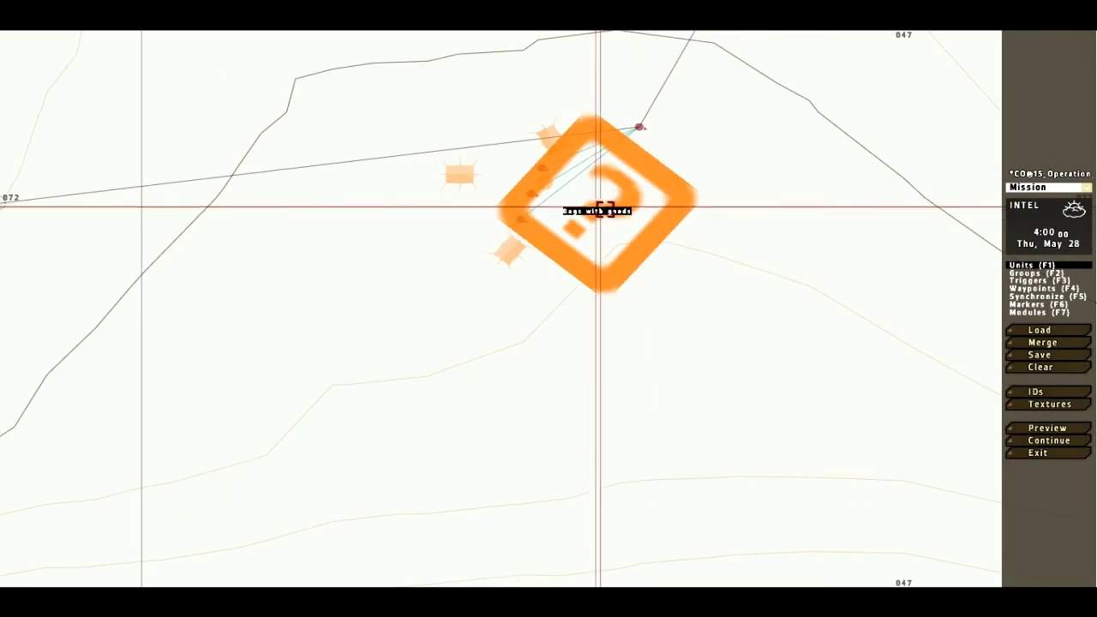
scroll(504, 216, down, 4)
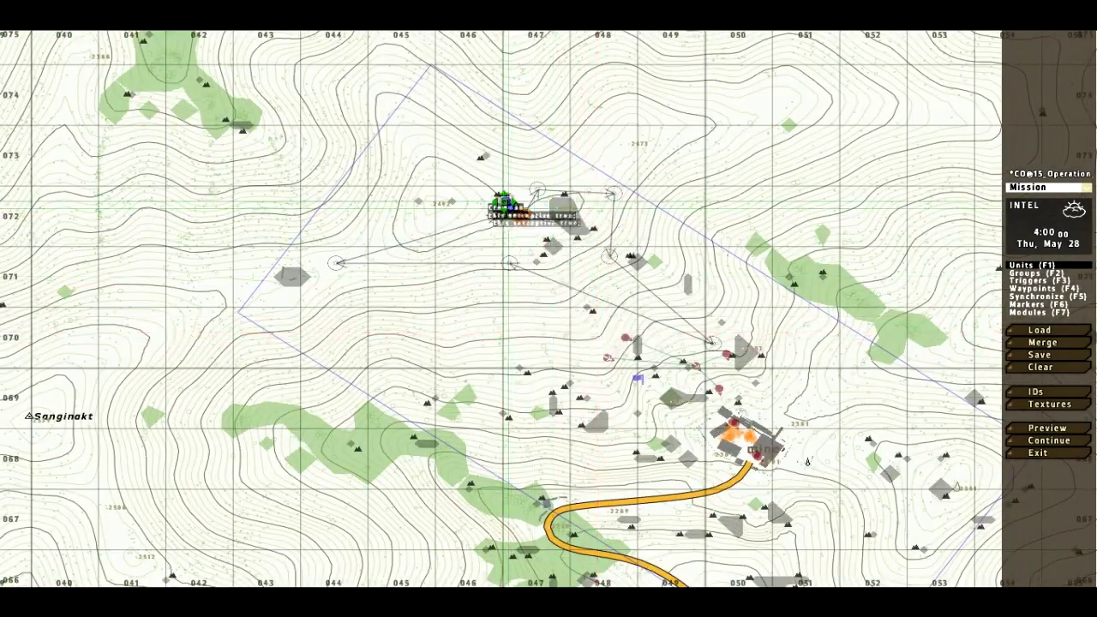
scroll(504, 205, up, 8)
click(1065, 357)
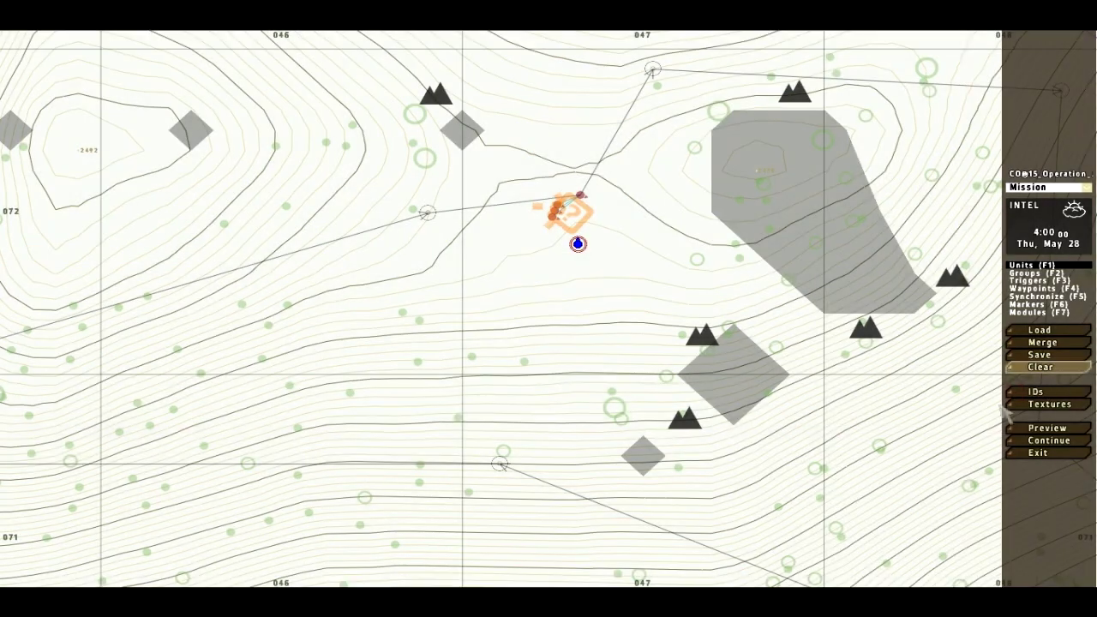
Preview the mission, inspect the camp's tents, campfire and bags and the view toward the mine, and return to the editor
click(1020, 431)
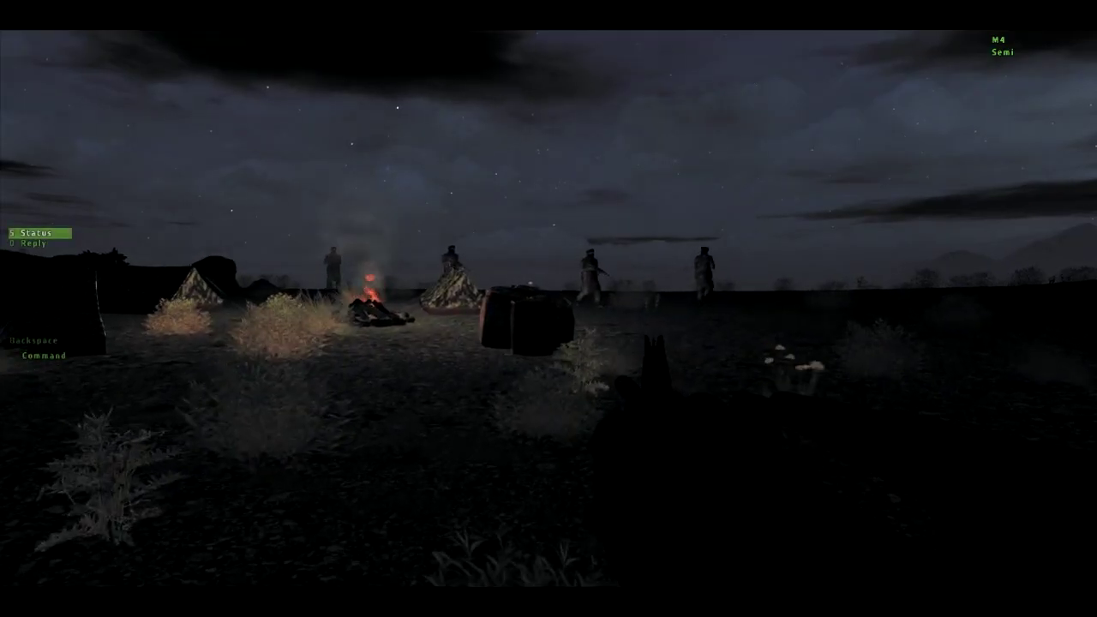
key(KP_Enter)
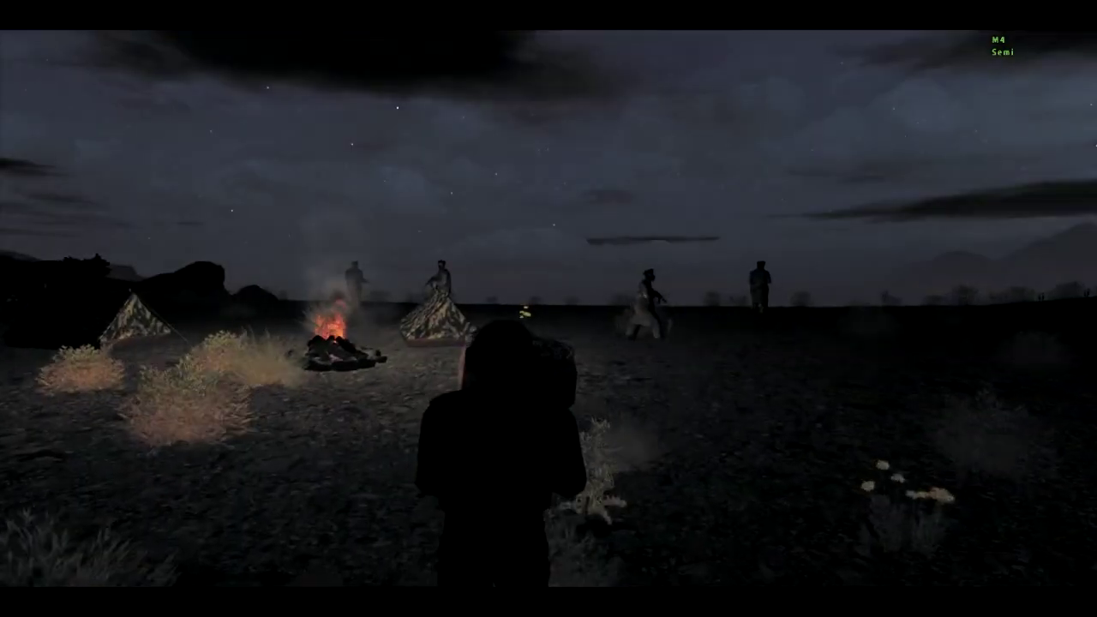
key(w)
key(w)
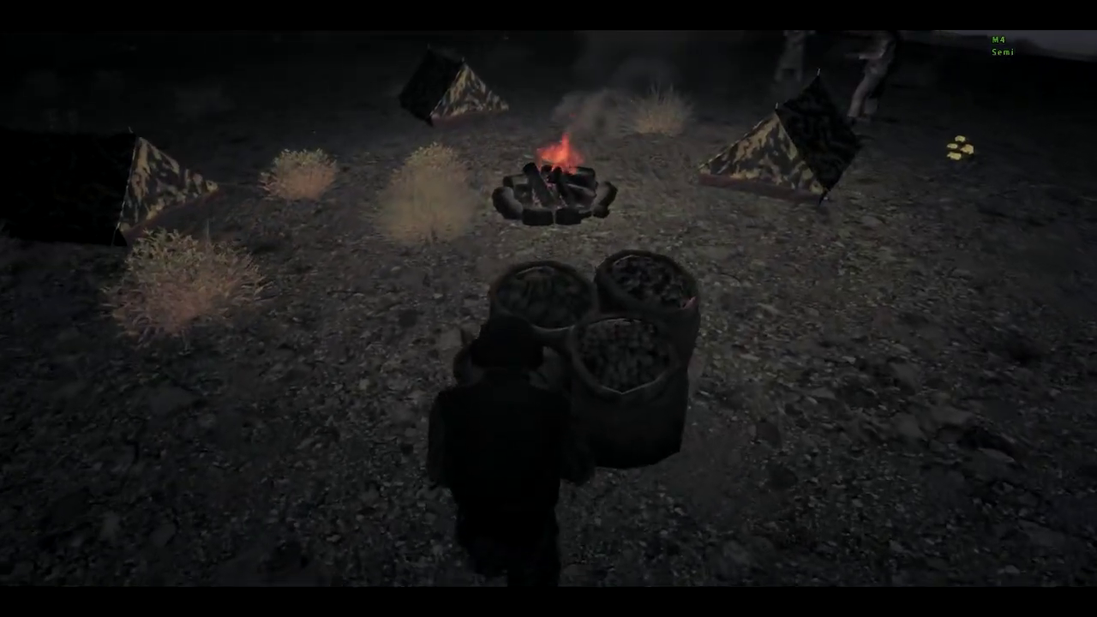
key(a)
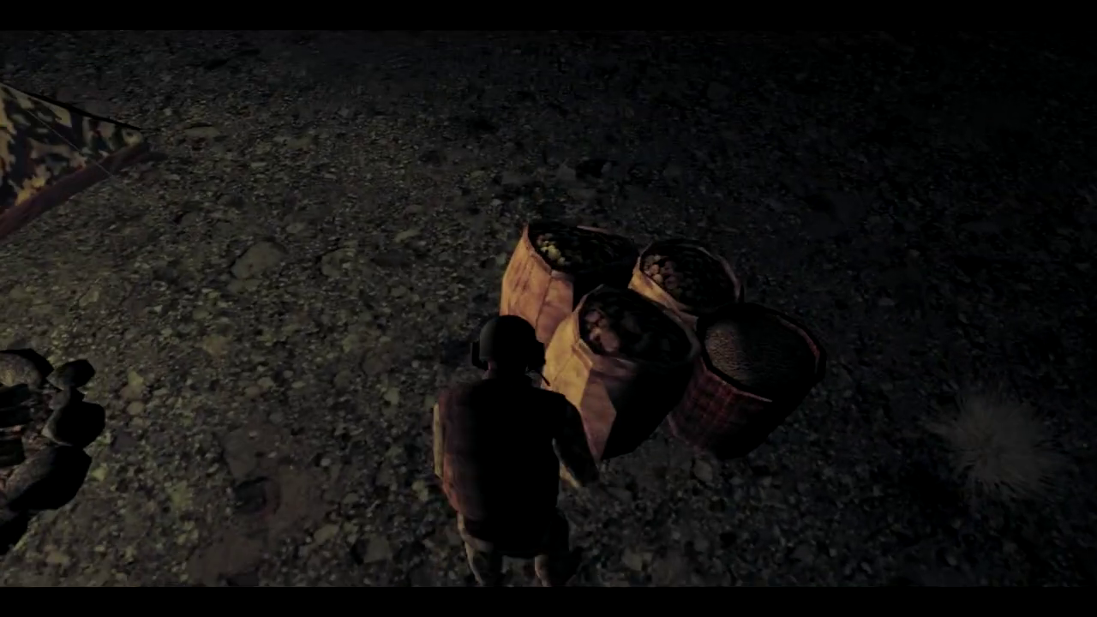
key(w)
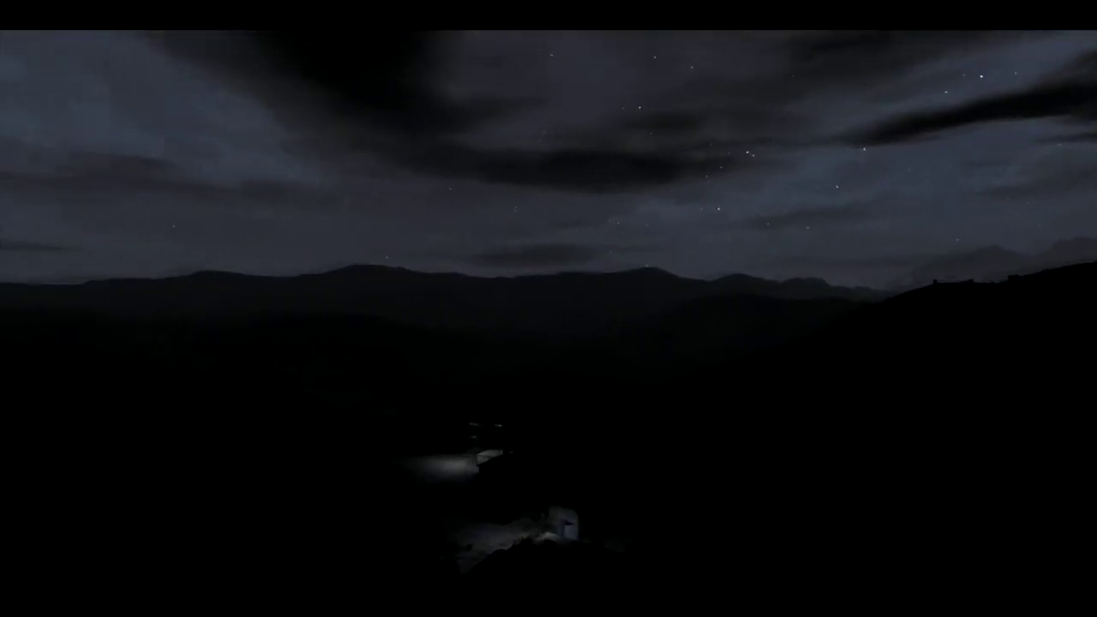
key(Escape)
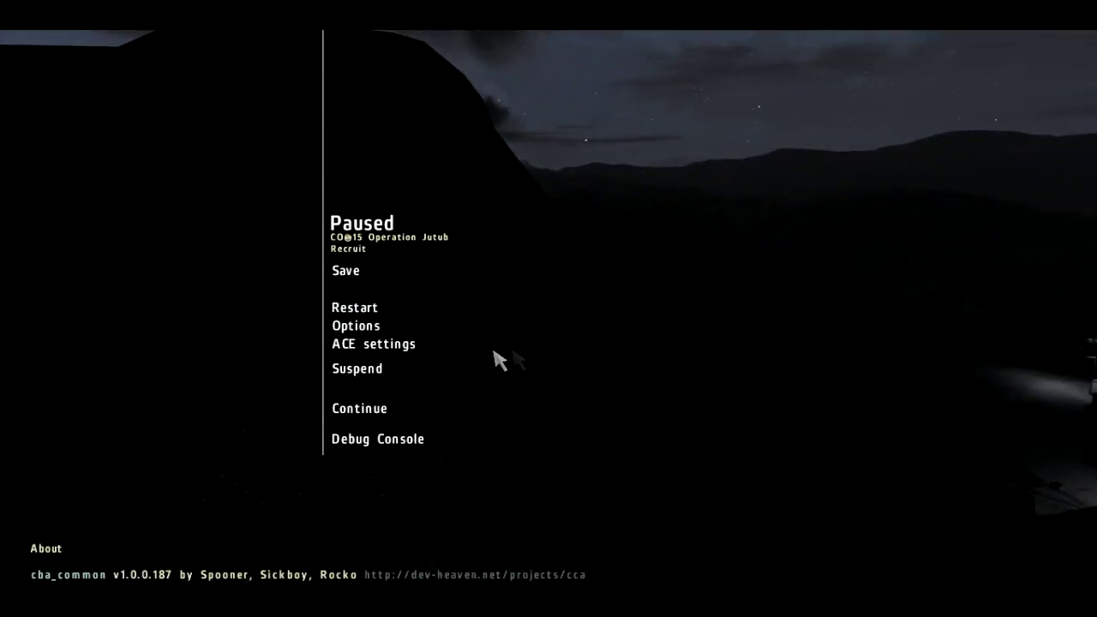
click(355, 368)
Move the player south of the camp, shift the patrol's southeastern waypoint northwest away from the mine, and save the mission
scroll(608, 285, up, 3)
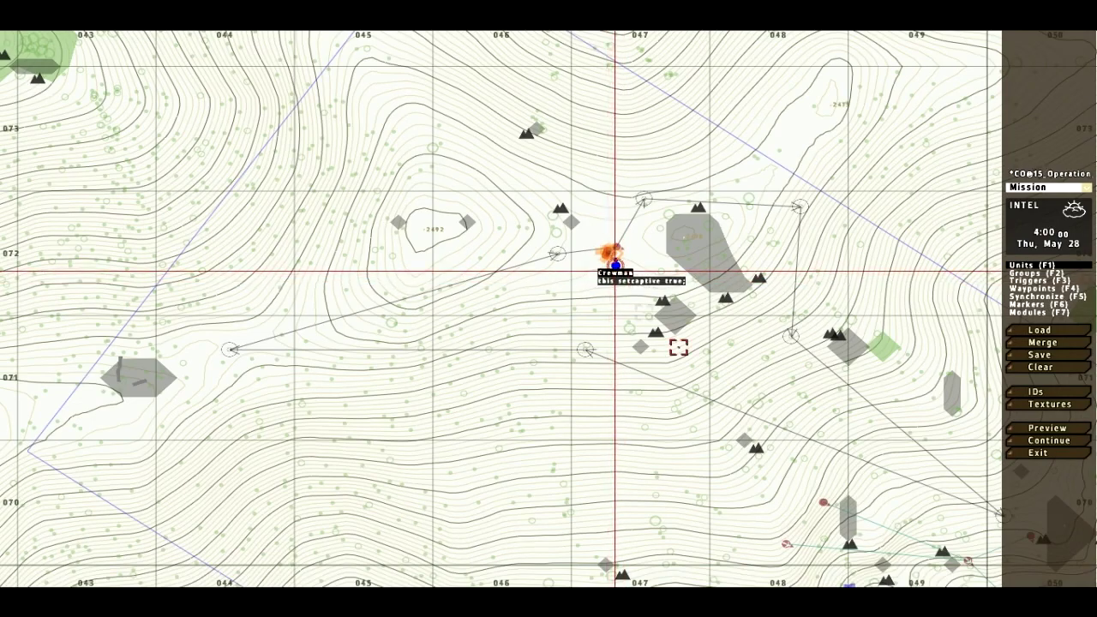
scroll(621, 283, down, 3)
scroll(598, 336, down, 3)
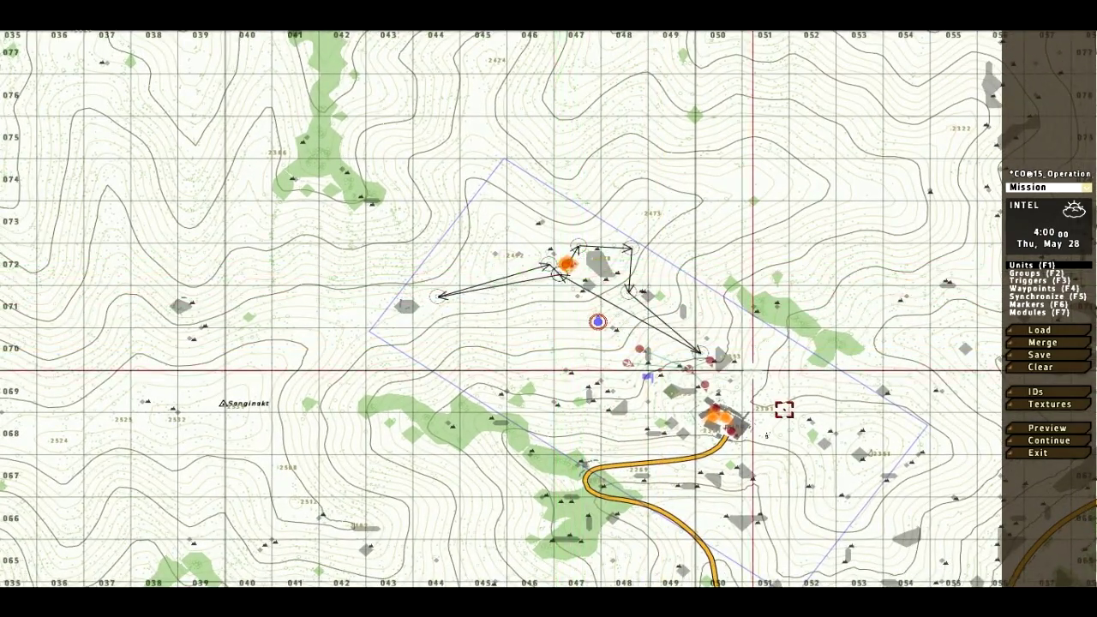
right_drag(772, 401, 712, 348)
drag(641, 299, 609, 273)
scroll(686, 365, up, 6)
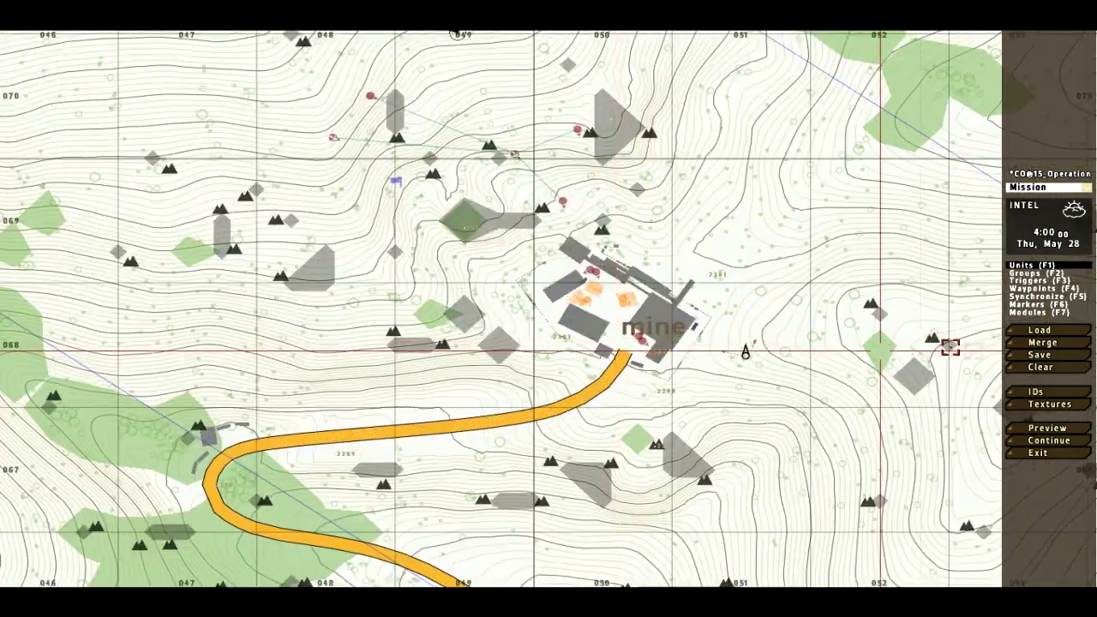
click(1036, 357)
key(Return)
Set the mission's start time to 4:20 and save the mission
click(1066, 239)
click(768, 239)
click(759, 286)
key(Return)
click(1045, 356)
key(Return)
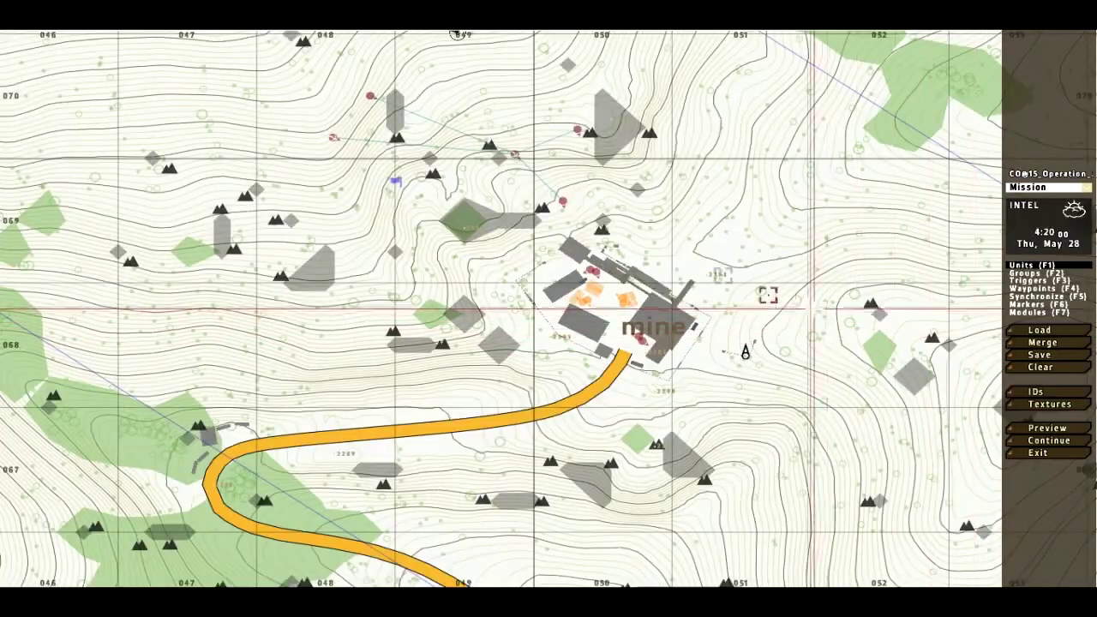
Place the patrol's cycle waypoint just northwest of the hilltop camp, gather its militiamen along the tent's northeastern side, and save the mission
scroll(684, 270, down, 4)
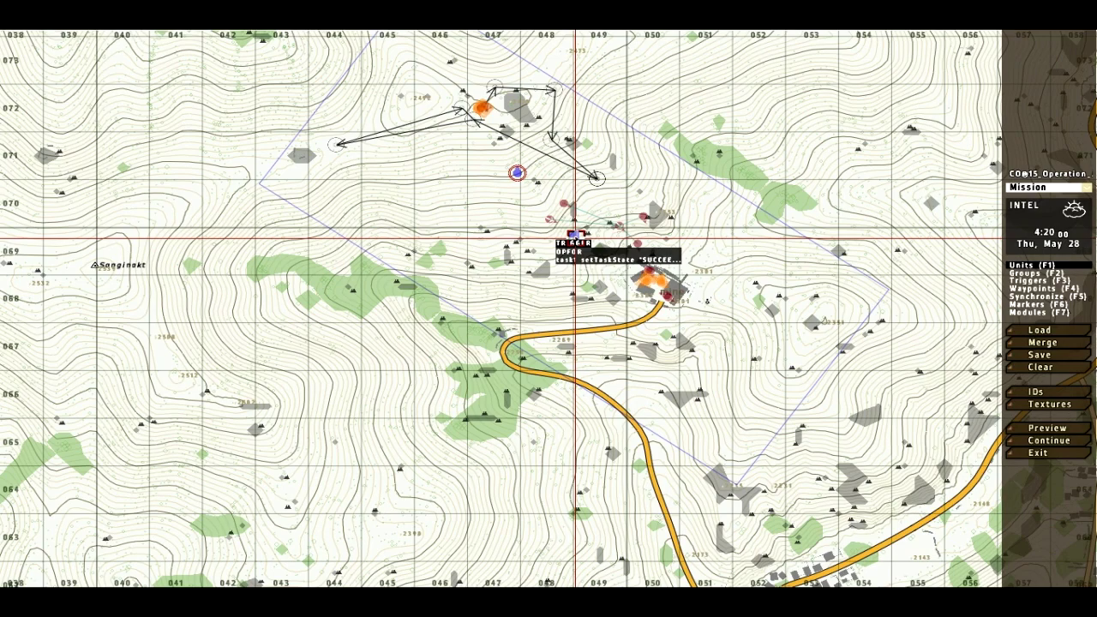
scroll(465, 107, up, 5)
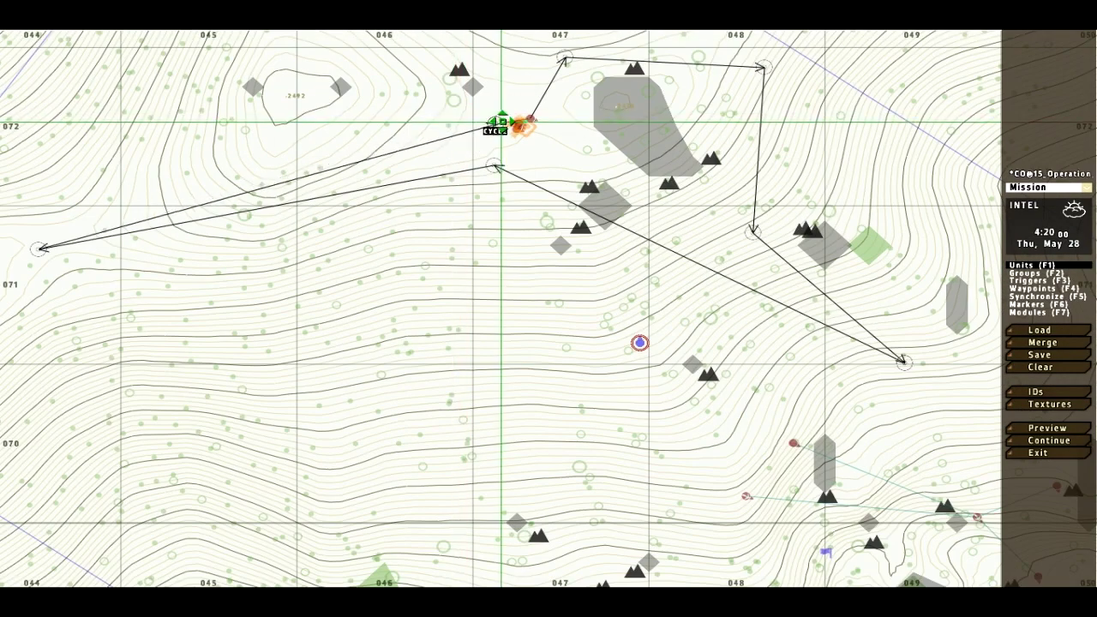
scroll(507, 108, up, 5)
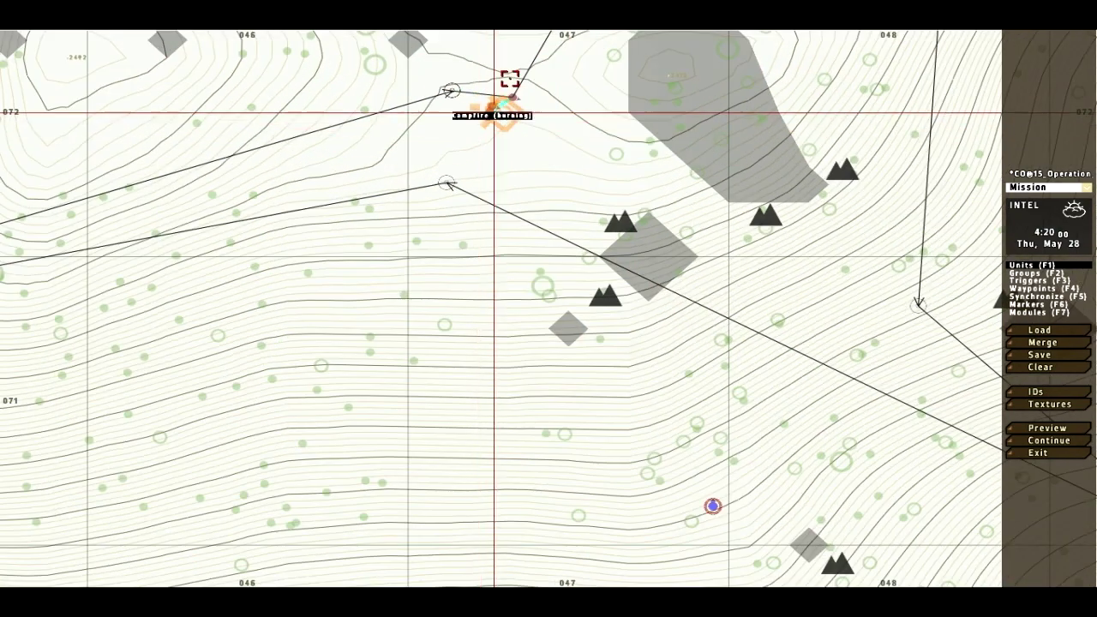
mouse_move(441, 186)
mouse_down()
mouse_move(473, 160)
mouse_move(624, 109)
mouse_move(465, 177)
mouse_move(523, 162)
mouse_up()
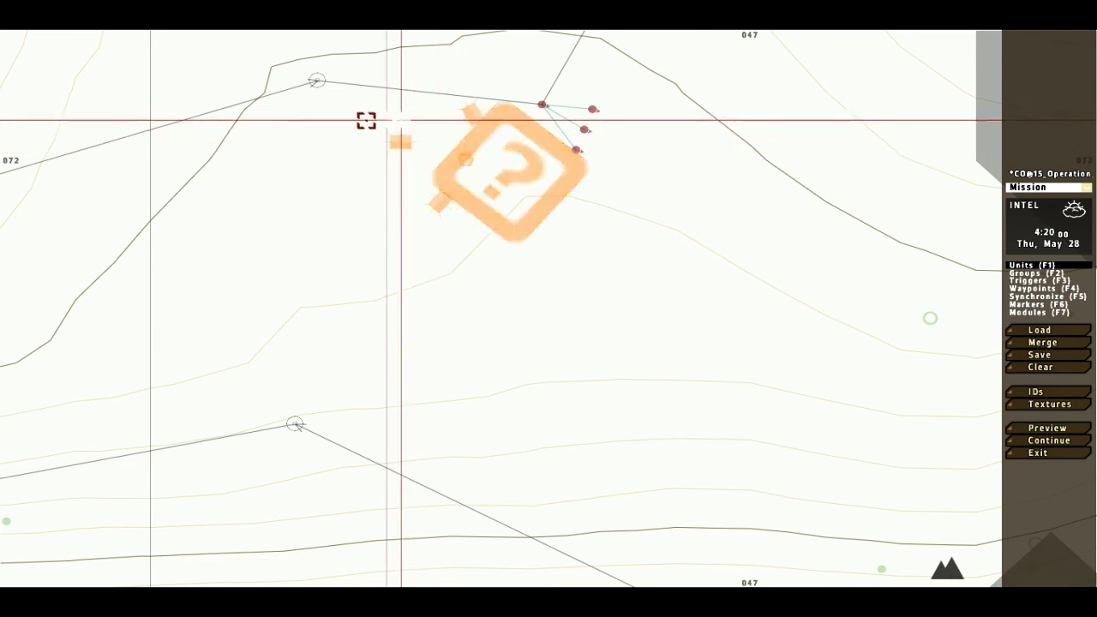
scroll(377, 122, down, 3)
scroll(626, 181, down, 1)
click(1041, 356)
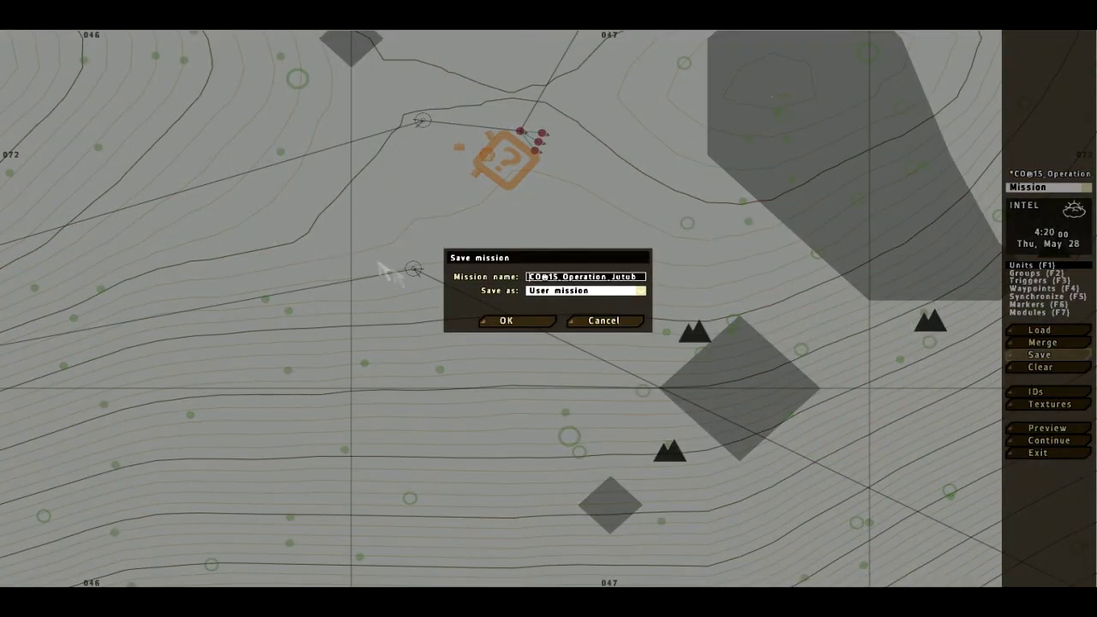
click(506, 321)
Move the southernmost militiaman beside the camp's tent slightly north, closer to the rest of the patrol group
scroll(478, 308, down, 5)
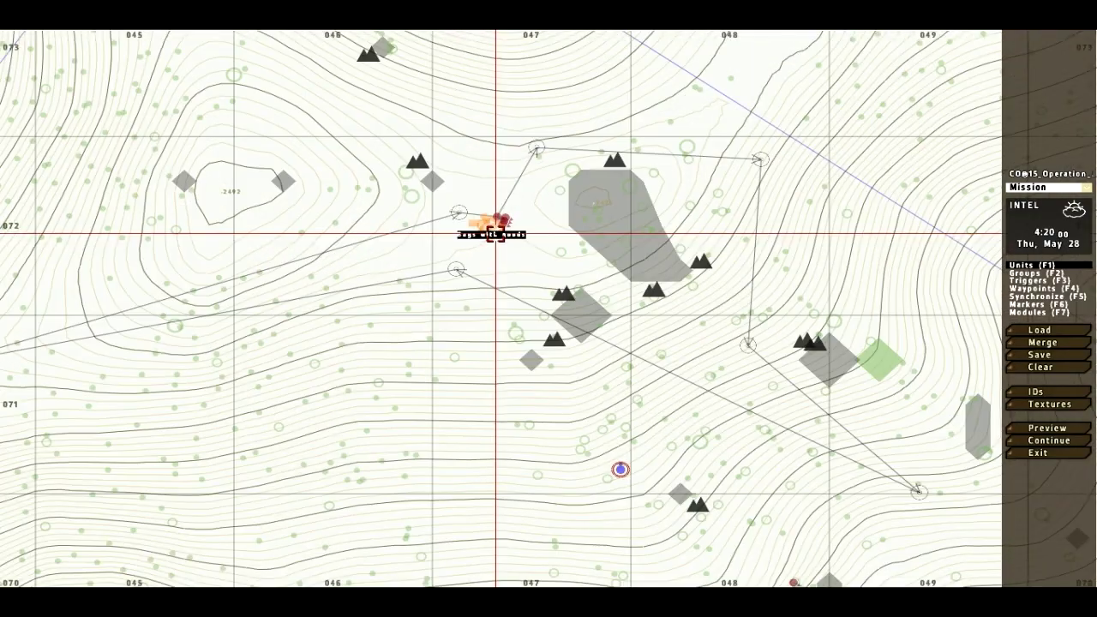
scroll(497, 233, up, 4)
scroll(512, 208, up, 3)
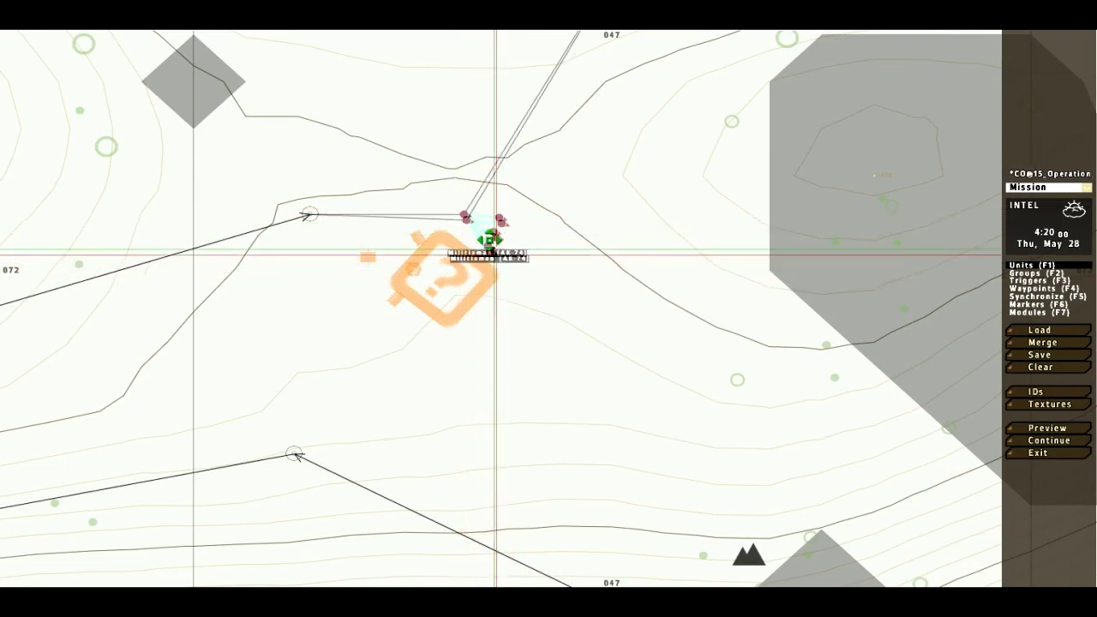
Tighten the patrol route by pulling its eastern, southeastern and far western waypoints inward around the hilltop camp, and save the mission
scroll(506, 220, down, 3)
scroll(866, 124, down, 1)
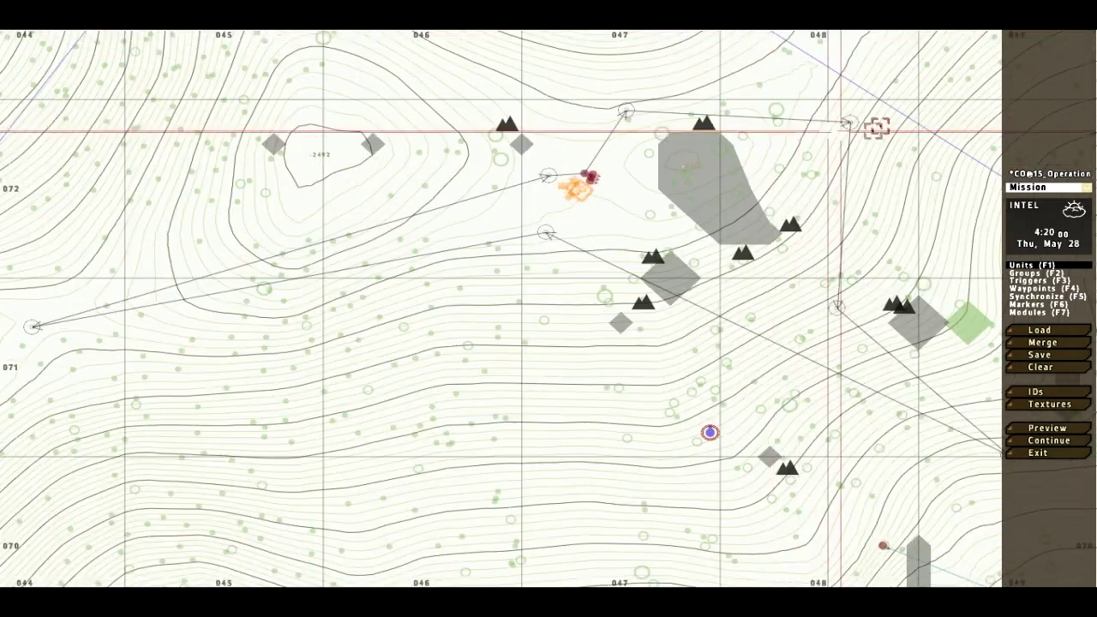
scroll(857, 214, down, 3)
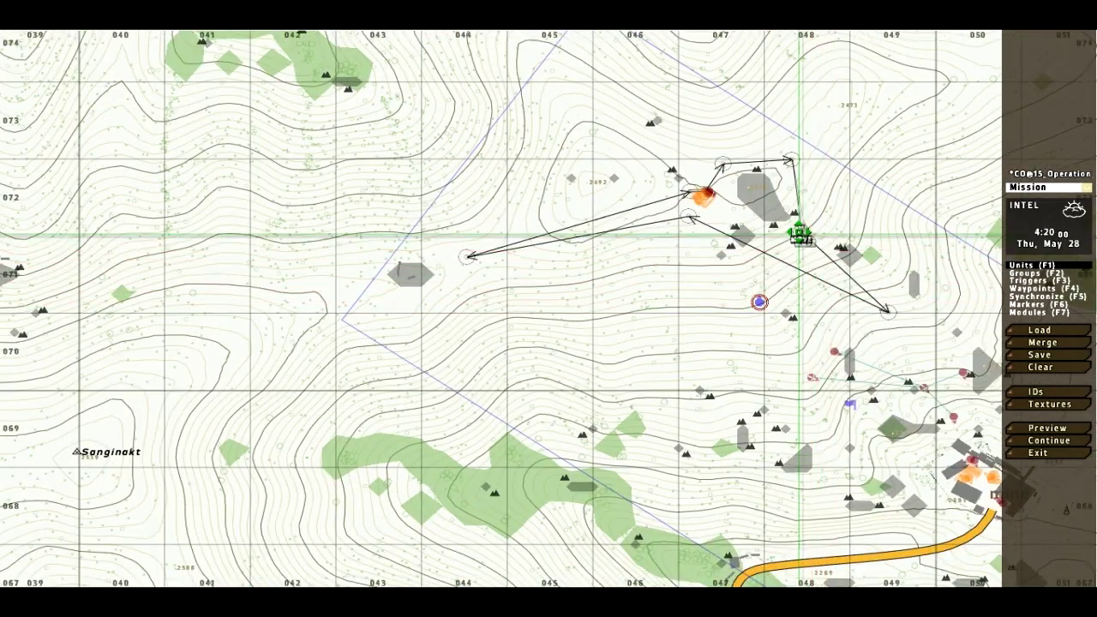
drag(886, 320, 776, 303)
drag(468, 256, 594, 182)
click(1065, 356)
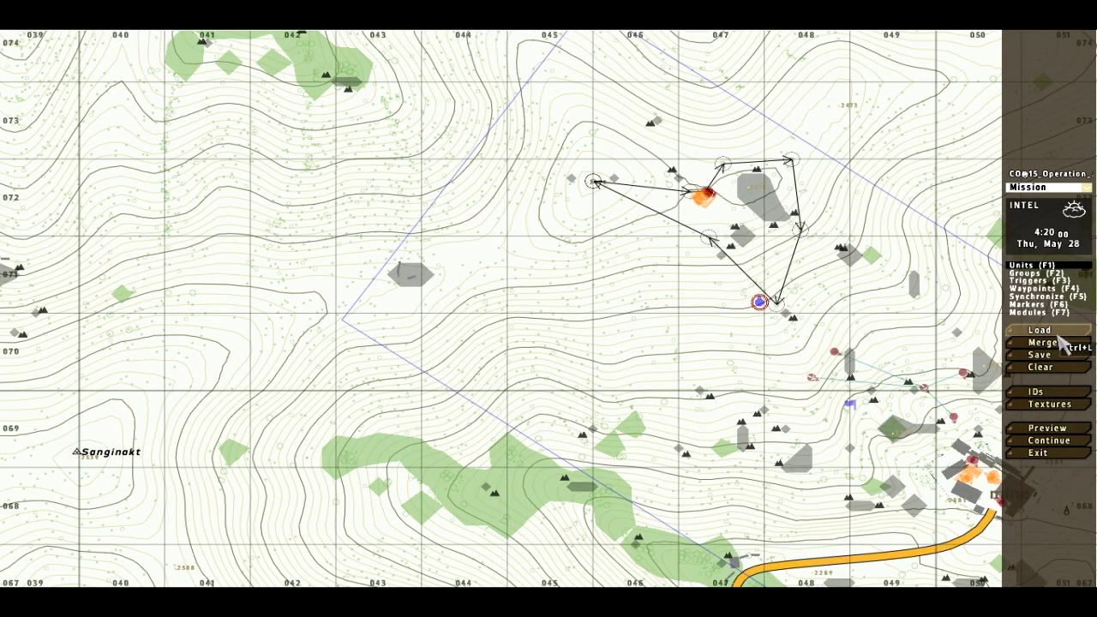